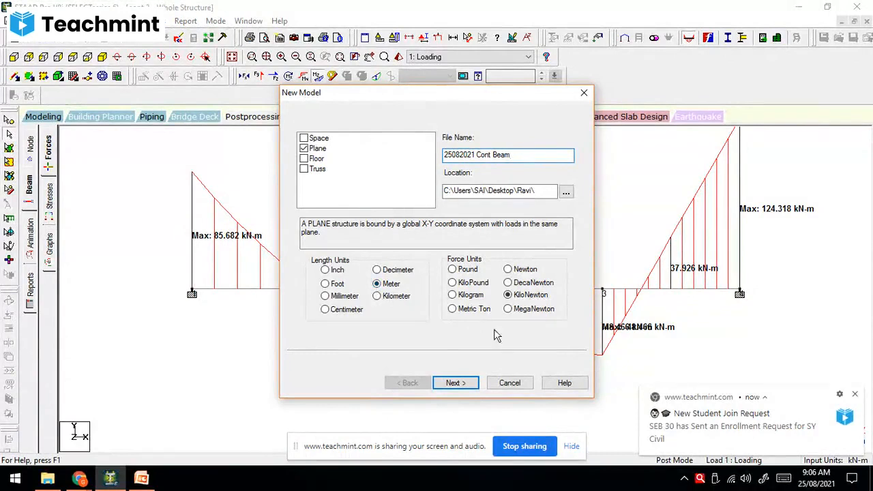
- Create the plane model 25082021 Cont Beam in metre and kilonewton units with the Add Beam option, and show it from the front
left_click(455, 383)
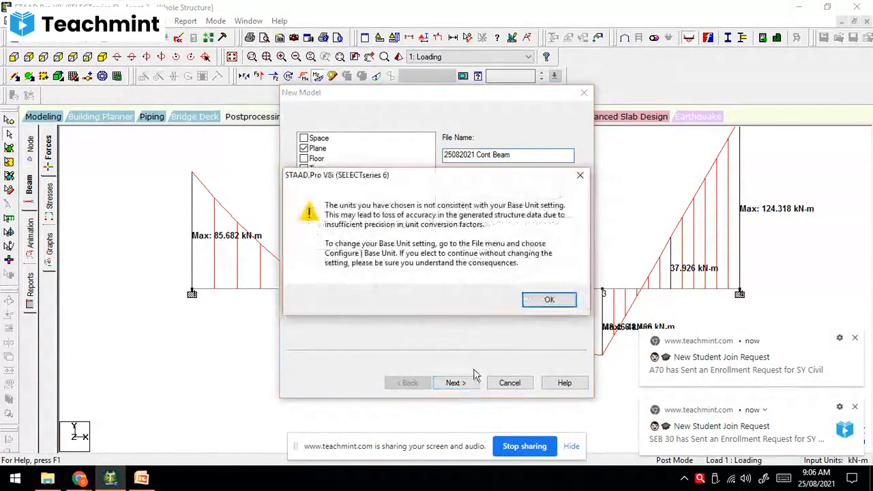
left_click(551, 300)
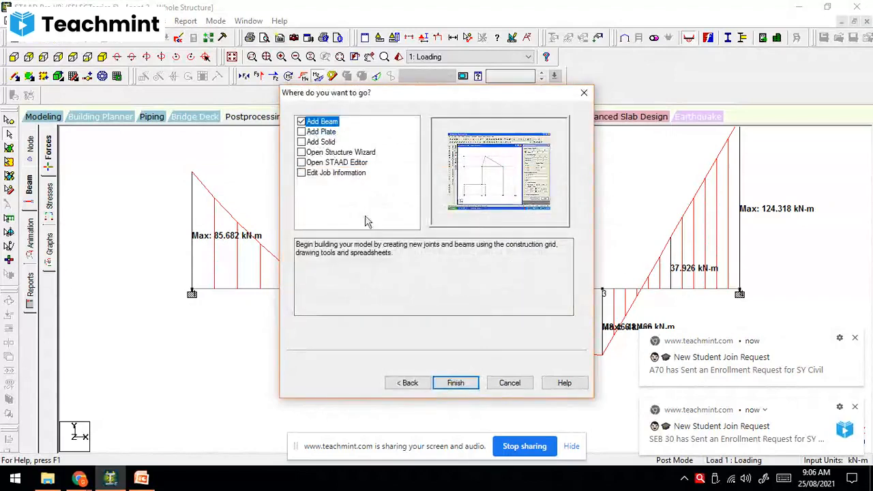
left_click(446, 387)
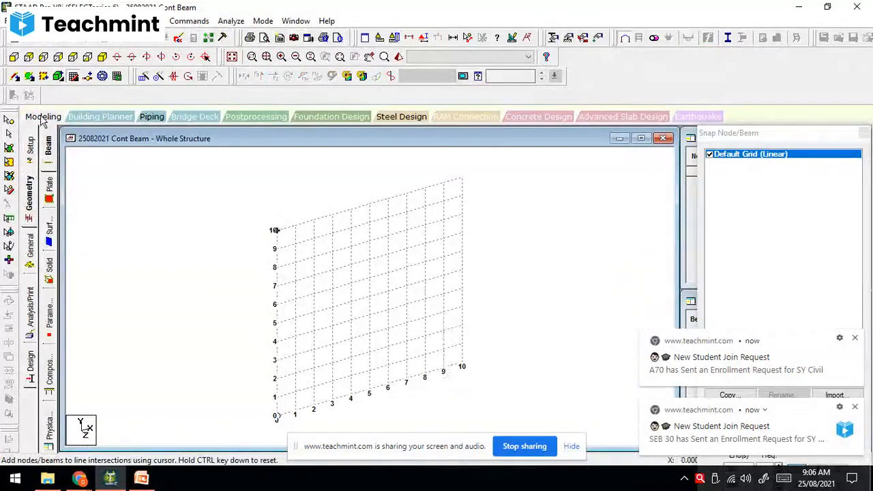
left_click(16, 60)
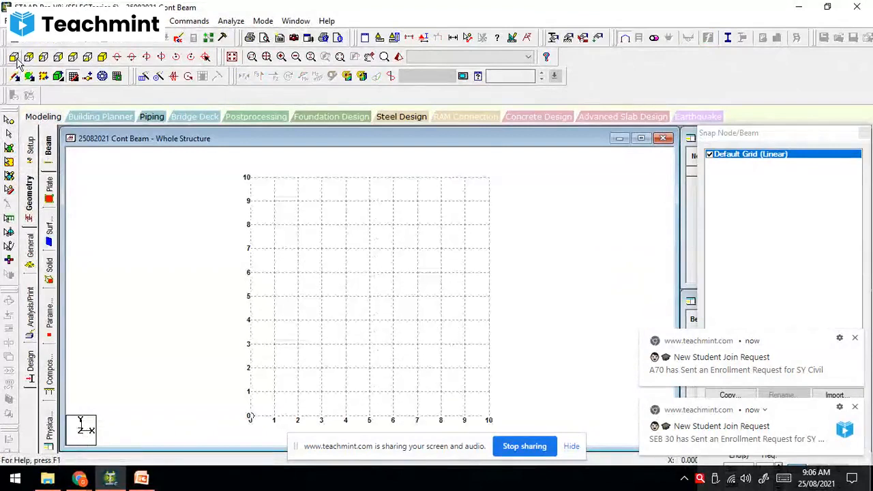
- Switch to the Teachmint dashboard in the browser and accept the pending student join requests for the SY Civil classroom
left_click(80, 479)
left_click(68, 418)
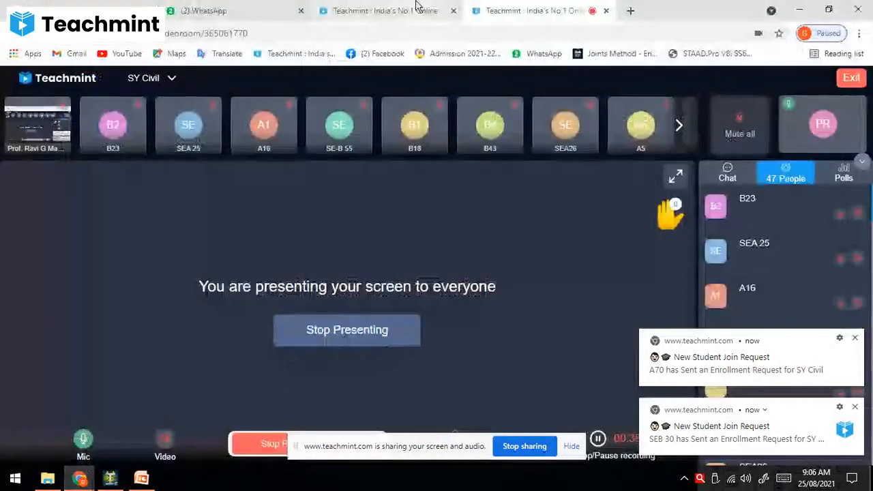
left_click(385, 10)
left_click(161, 198)
left_click(161, 172)
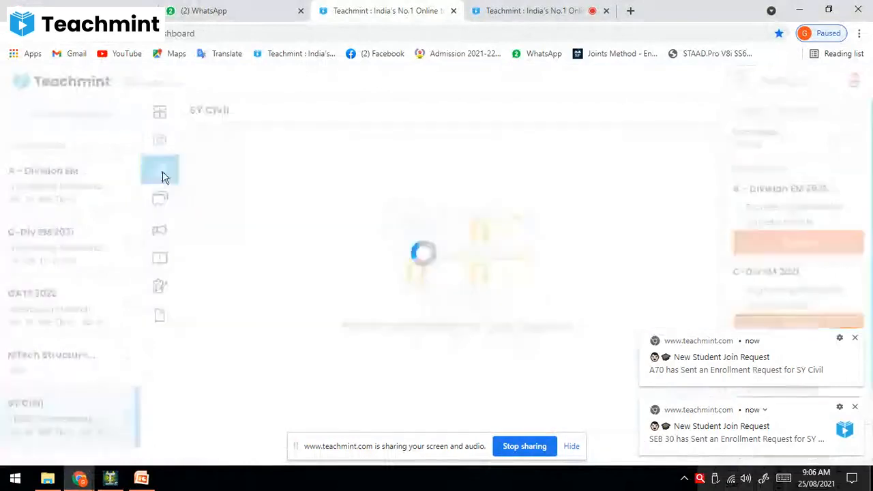
left_click(586, 180)
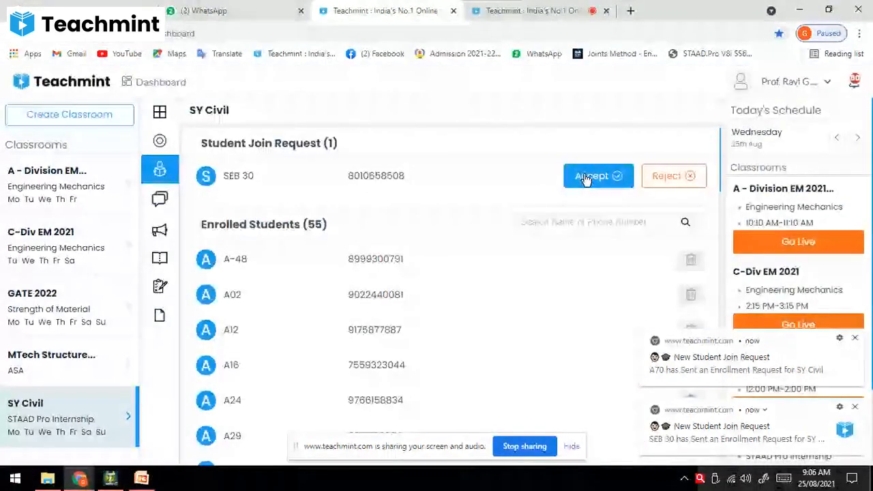
left_click(586, 179)
- Switch back to STAAD.Pro and dismiss the student join request notifications covering the grid settings
left_click(110, 479)
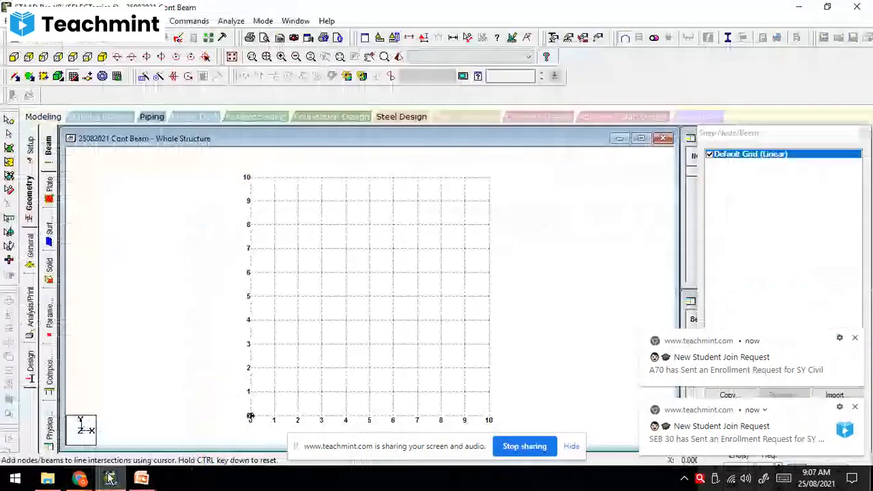
left_click(855, 338)
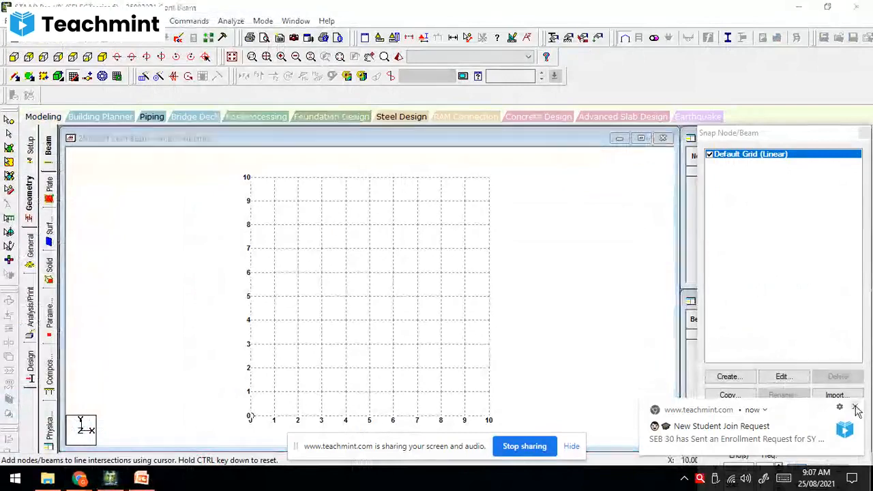
left_click(855, 407)
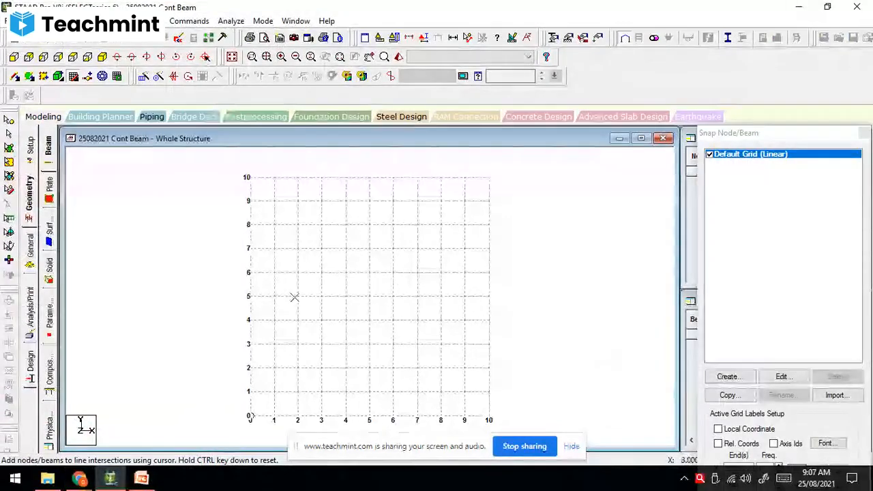
- Switch to WhatsApp in the browser and examine the first two fixed beam problem photos in the SY Internship - Staad Pro chat
mouse_move(73, 485)
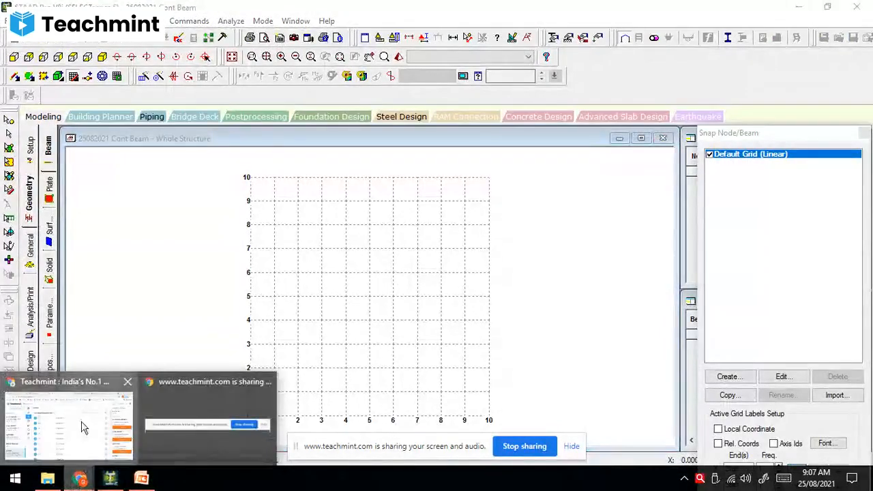
left_click(86, 439)
left_click(199, 9)
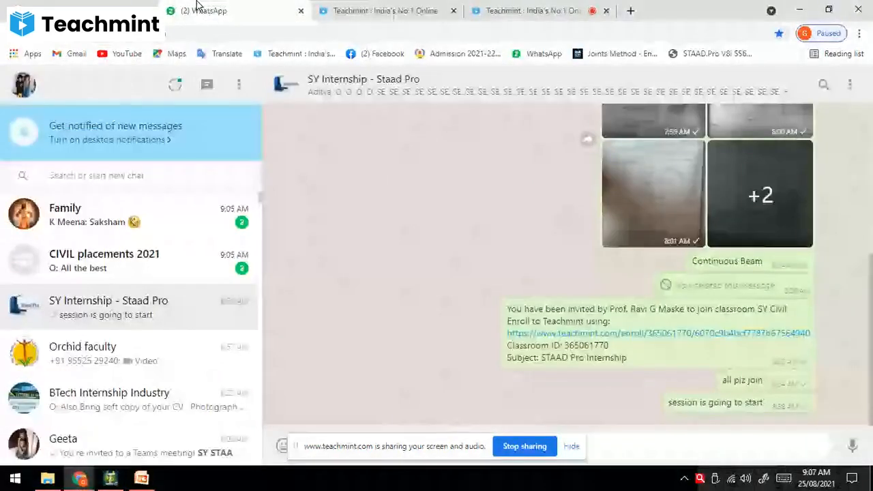
scroll(687, 279, "up", 2)
left_click(670, 176)
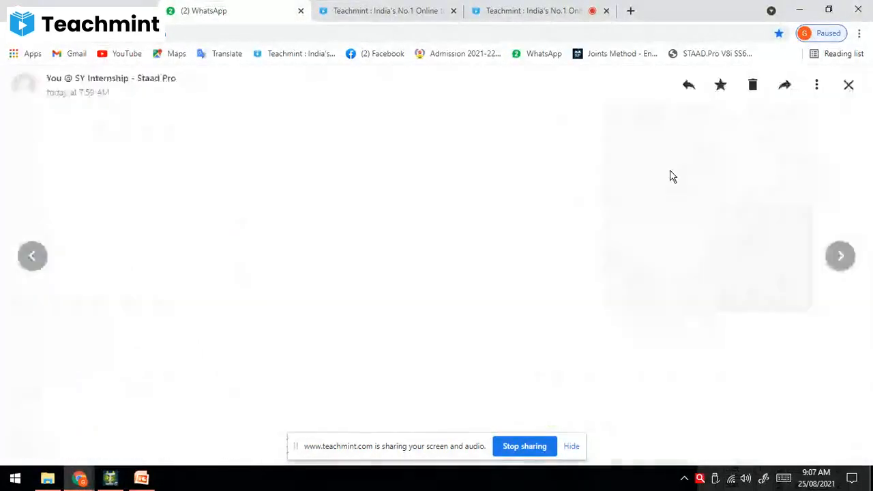
left_click(371, 236)
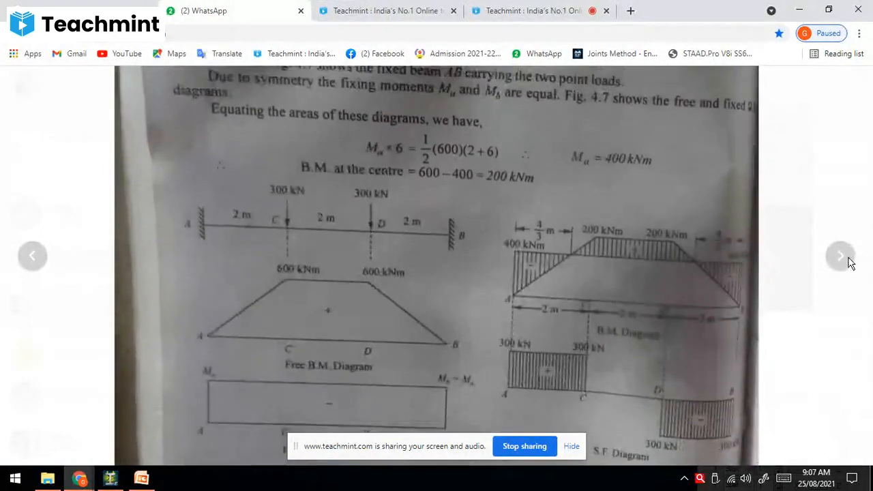
left_click(849, 264)
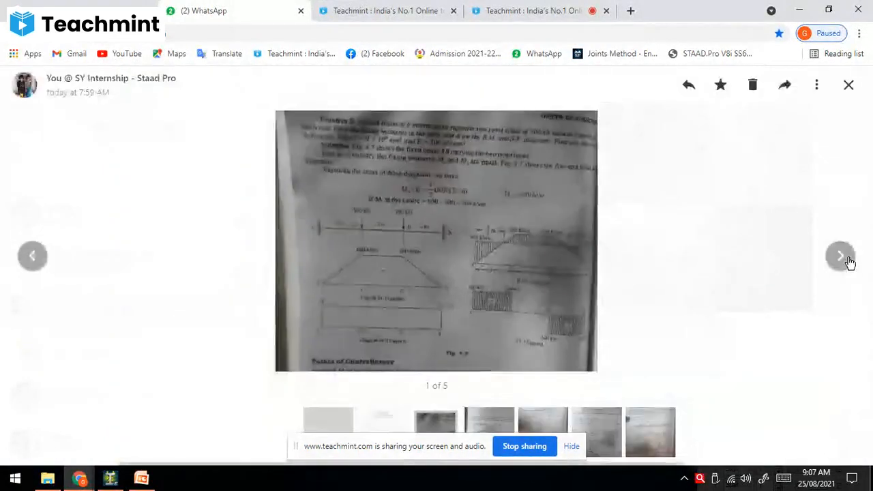
left_click(846, 259)
left_click(356, 227)
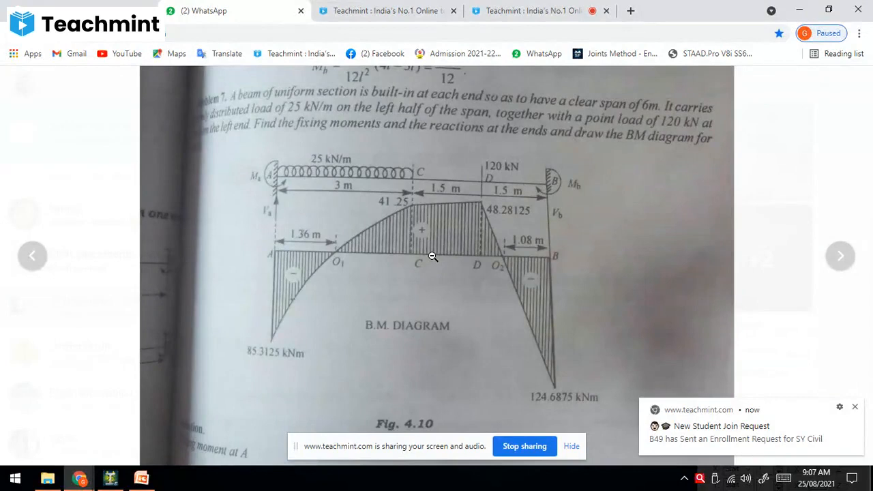
- Examine the continuous beam photo for Problem 20, reading its spans, supports, point load and bending moment diagram
left_click(841, 260)
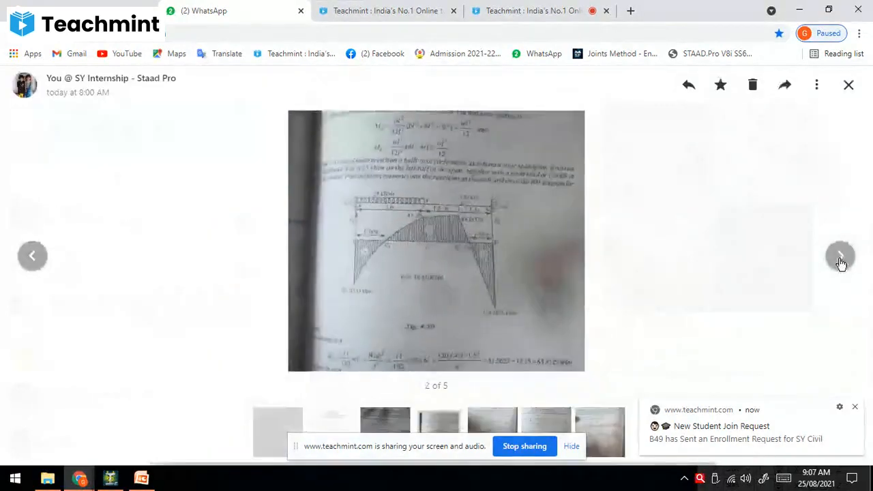
left_click(840, 258)
left_click(841, 258)
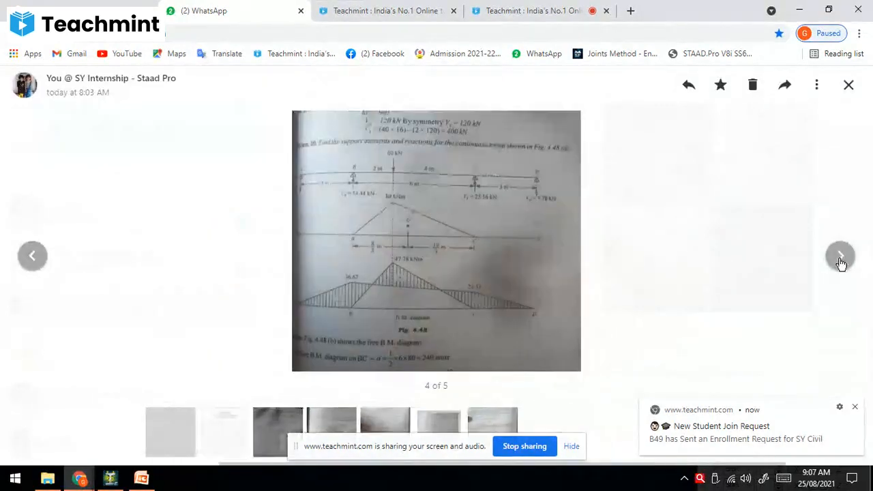
left_click(372, 172)
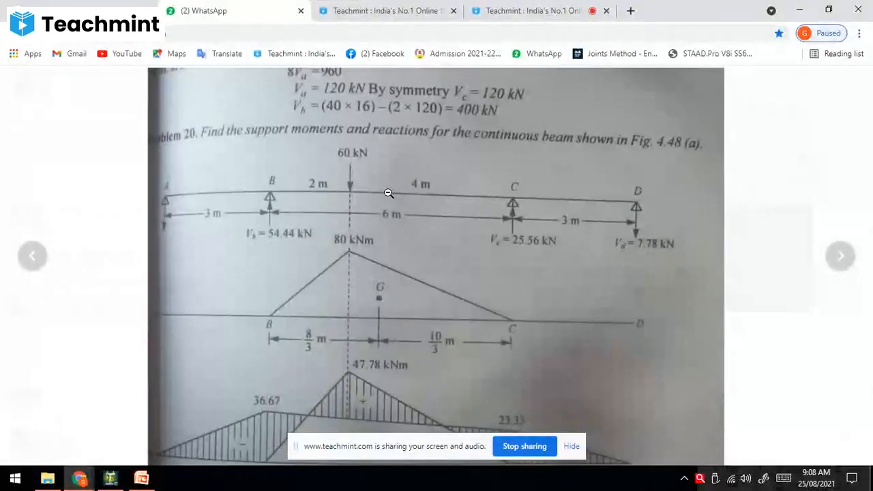
scroll(300, 218, "down", 1)
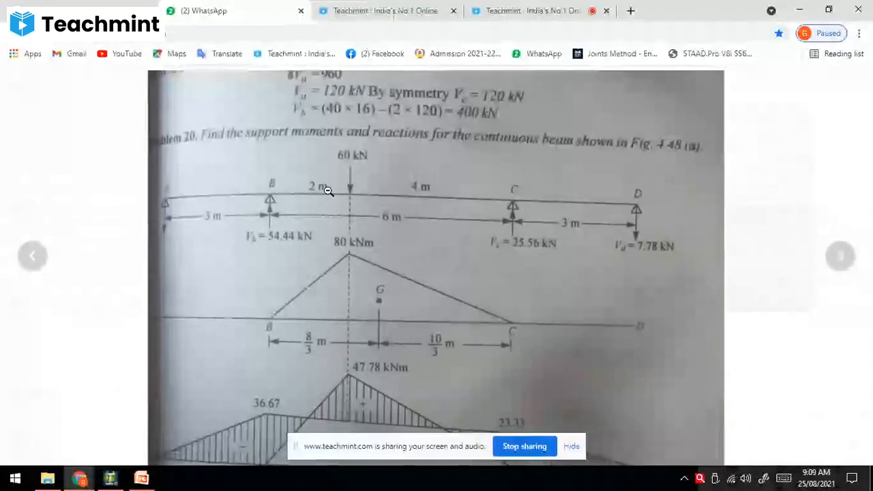
scroll(328, 191, "down", 1)
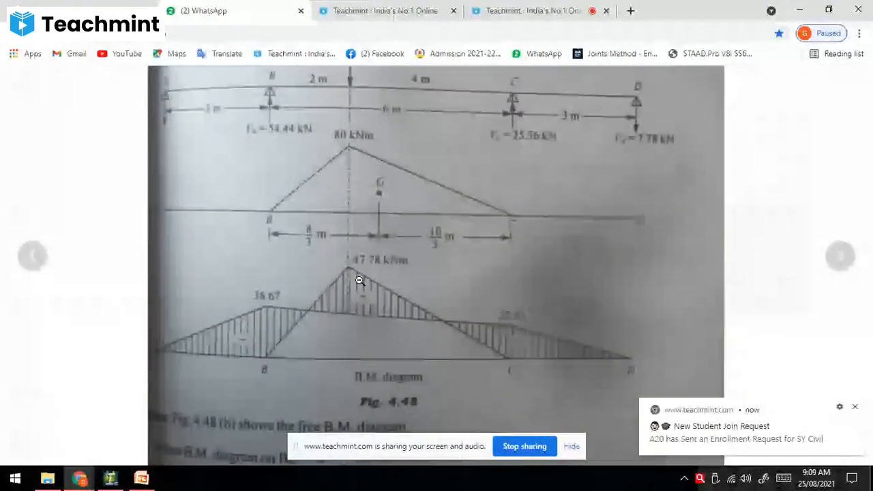
left_click(360, 280)
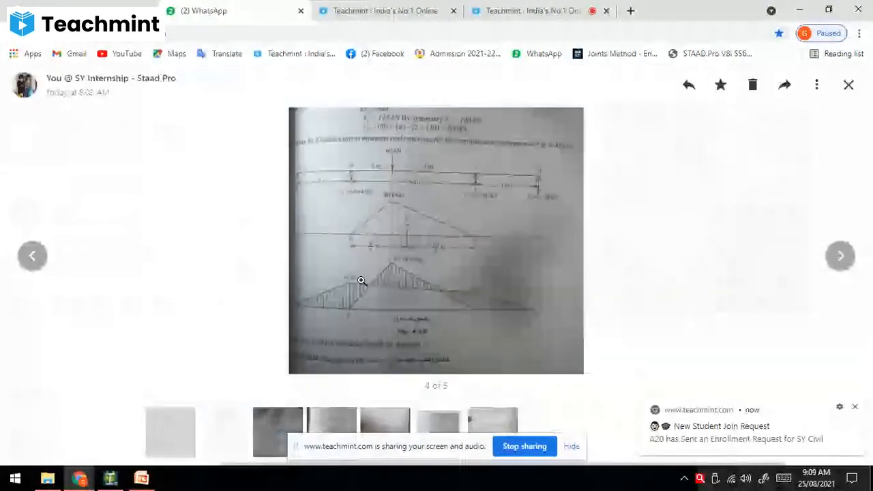
- Switch to the Teachmint dashboard and accept the new join requests in the SY Civil student list
left_click(388, 11)
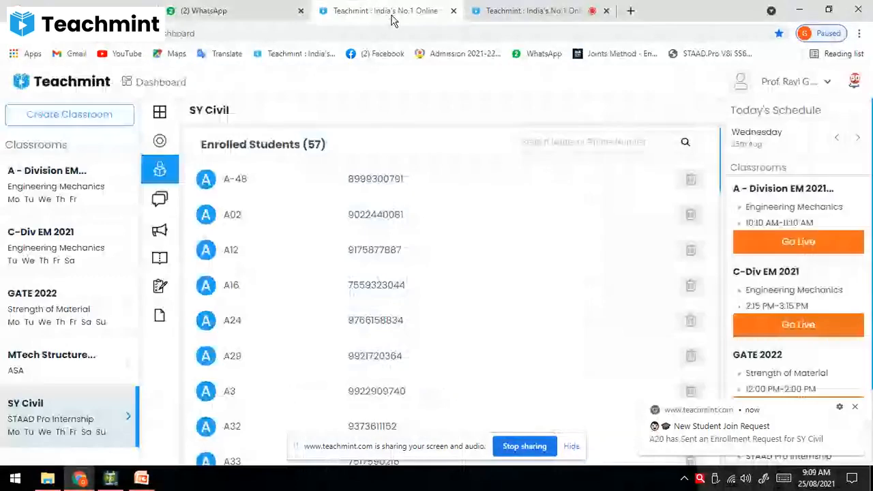
left_click(159, 198)
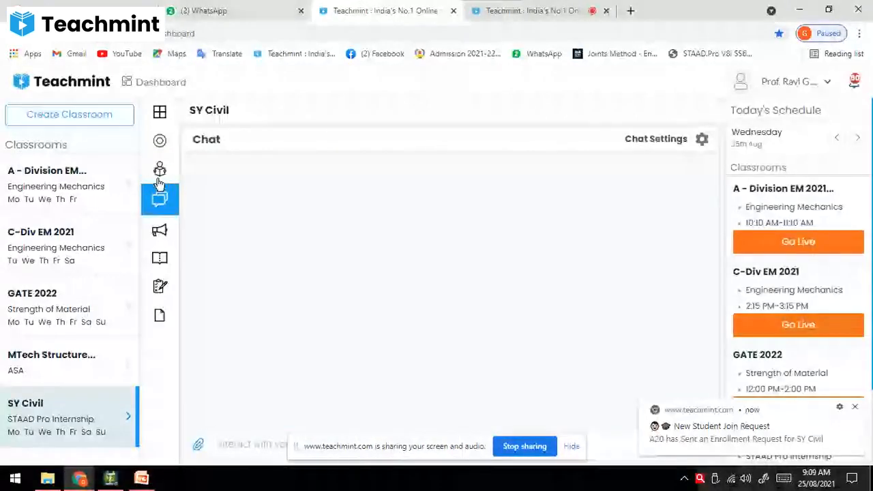
left_click(159, 172)
left_click(588, 177)
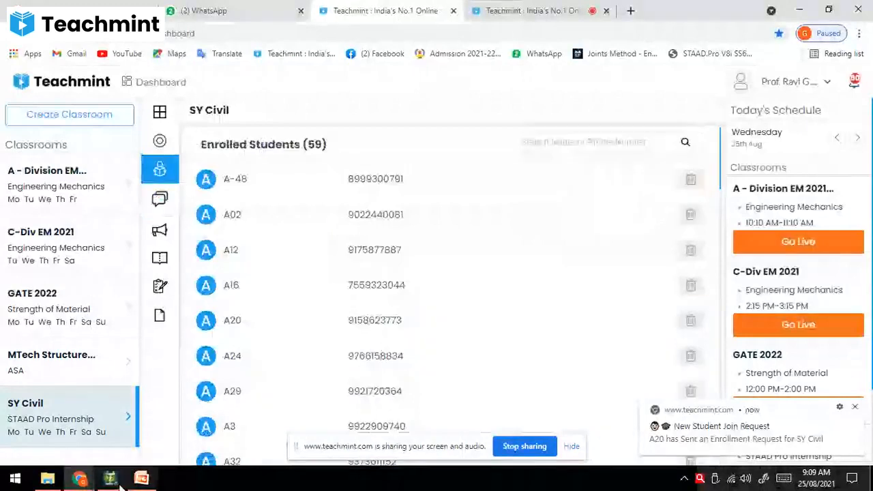
- Switch to STAAD.Pro and edit the default linear grid to have 15 construction lines to the right along X
left_click(112, 480)
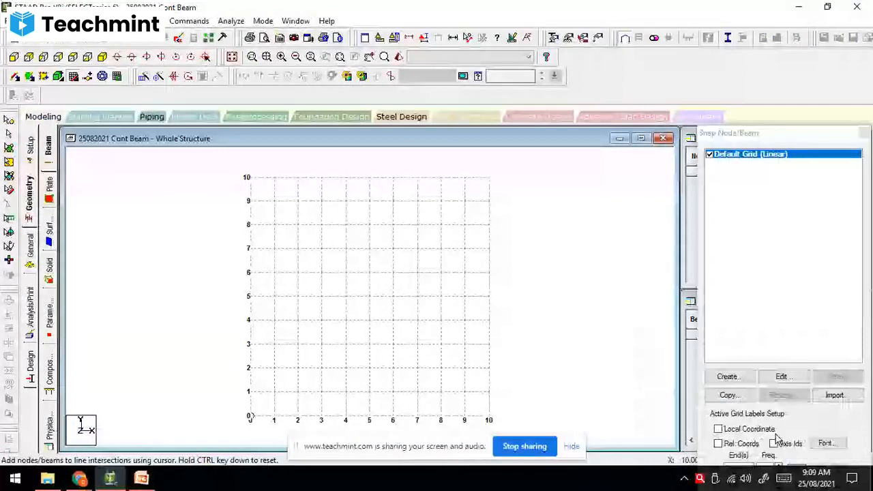
left_click(781, 377)
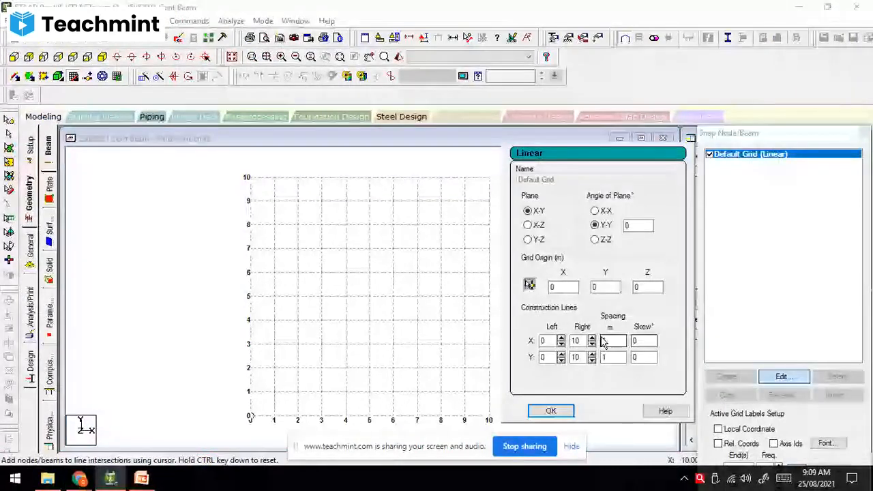
left_click(592, 338)
left_click(592, 338)
left_click(592, 337)
left_click(592, 338)
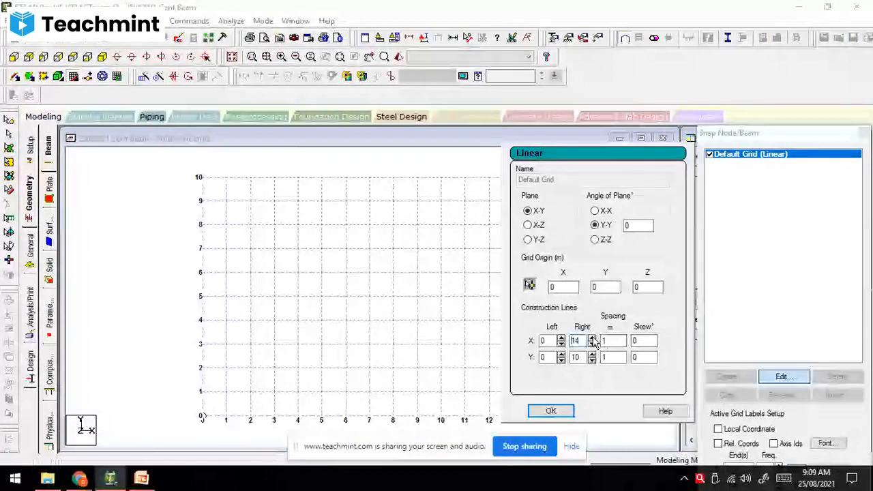
left_click(592, 338)
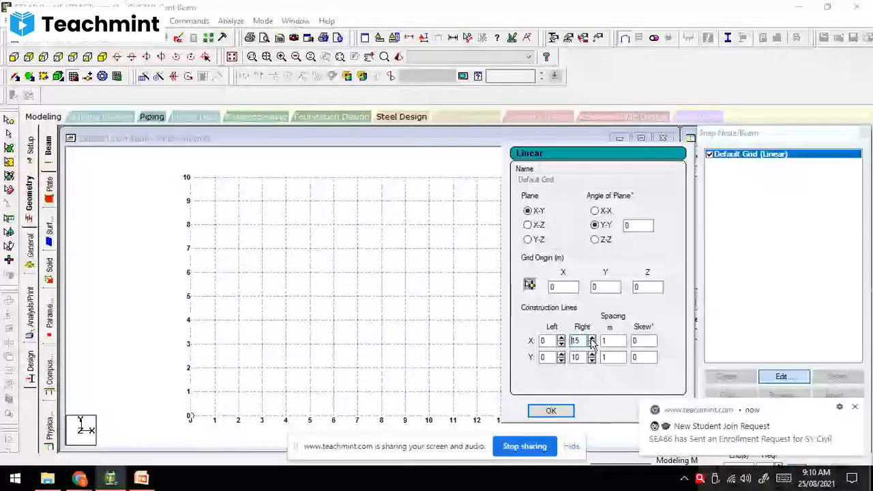
left_click(551, 410)
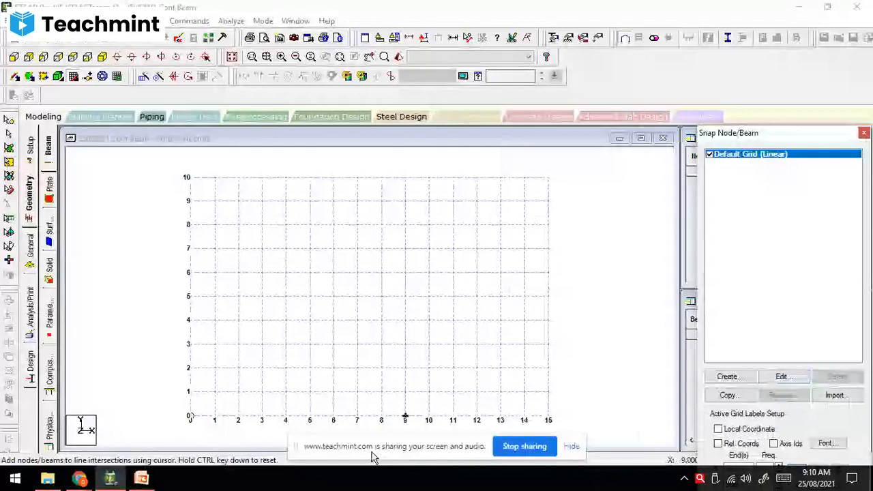
- Switch to Teachmint in the browser and accept the newly arrived student join requests for SY Civil
left_click(76, 480)
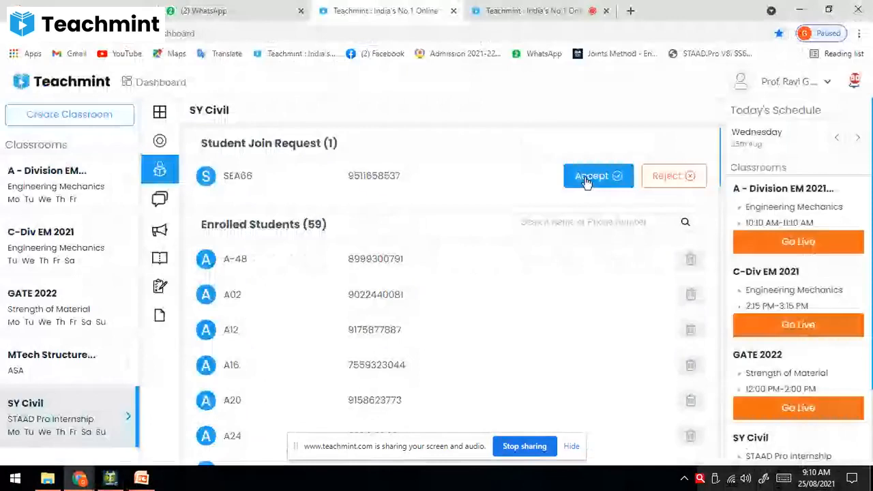
left_click(587, 179)
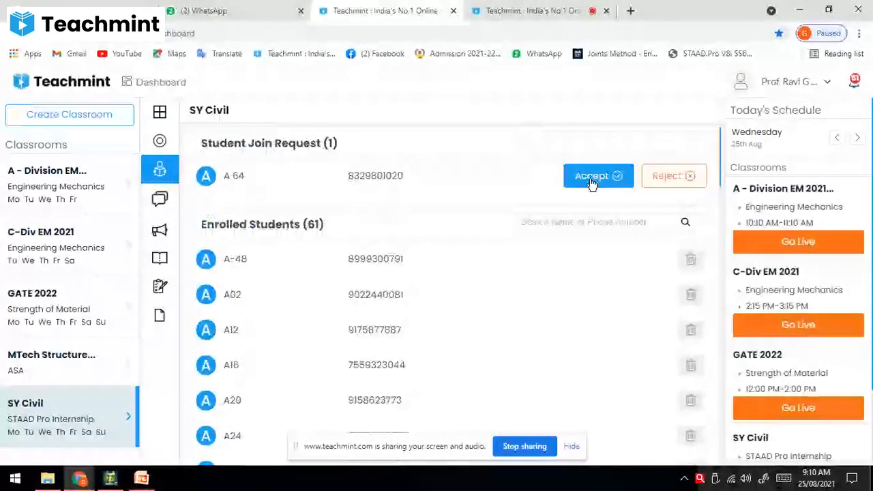
left_click(591, 178)
- Switch to STAAD.Pro and draw connected beams along the X axis through 0, 3, 9 and 12 m, then close the snap grid
left_click(110, 480)
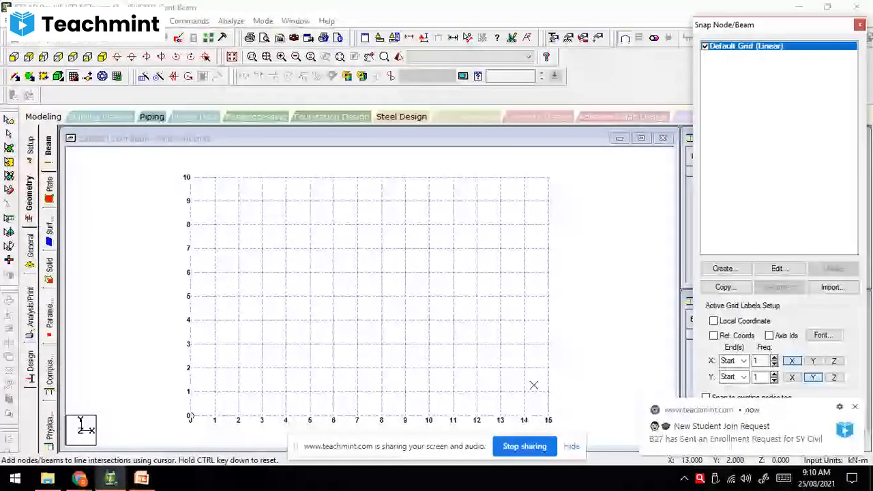
left_click(856, 407)
left_click(762, 415)
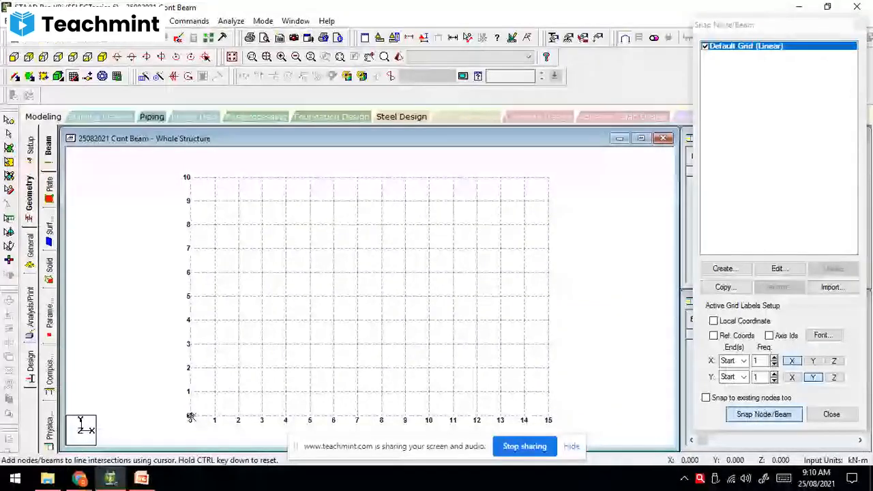
left_click(191, 417)
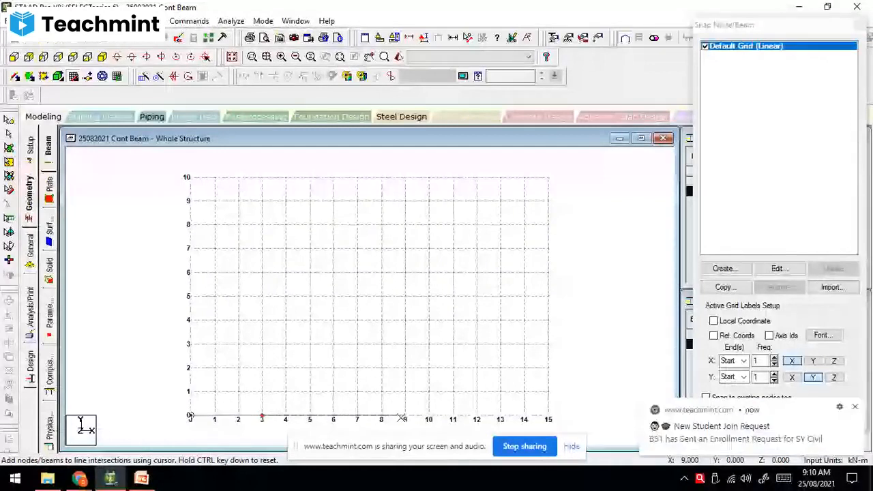
left_click(402, 417)
left_click(477, 417)
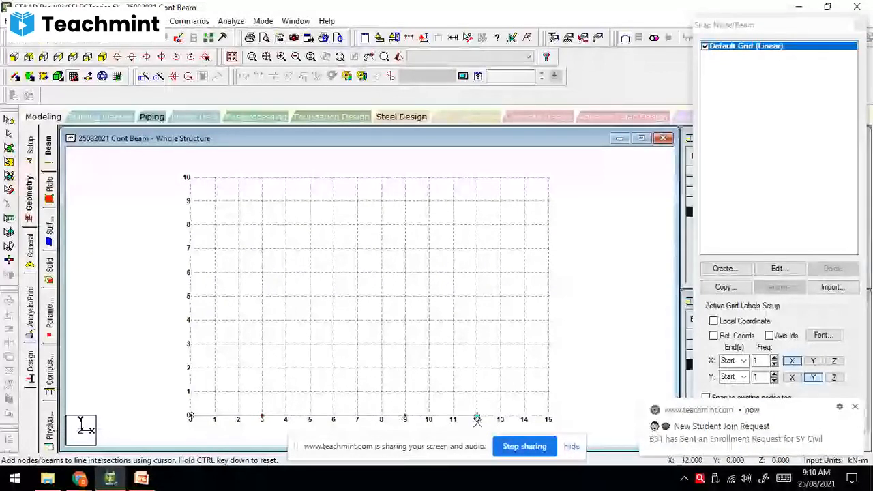
key("Escape")
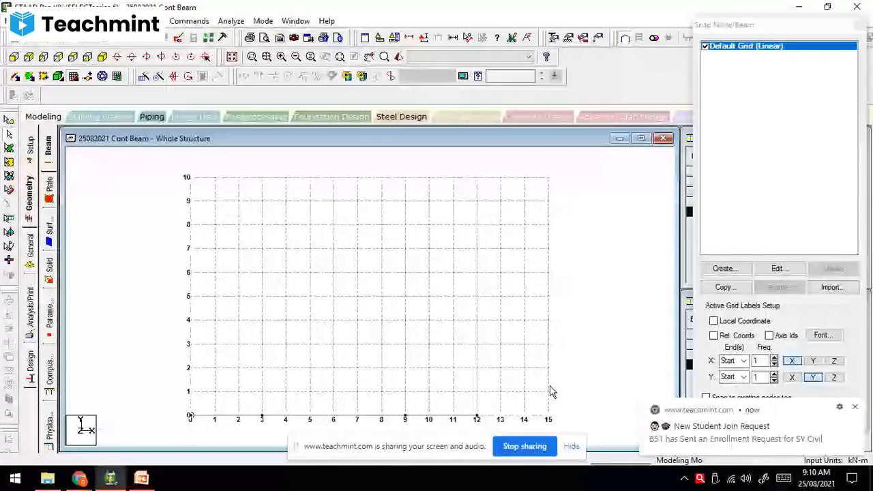
left_click(858, 26)
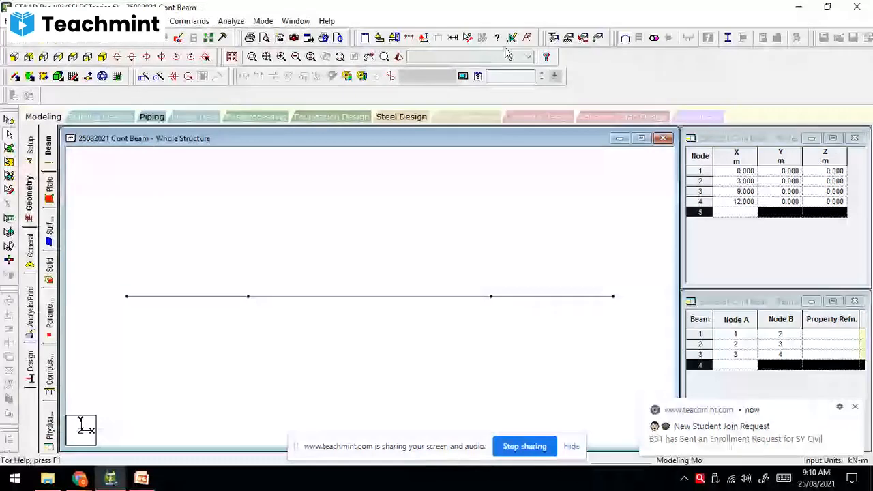
- Display the member dimensions for the whole beam view and close the dimension dialog
left_click(453, 37)
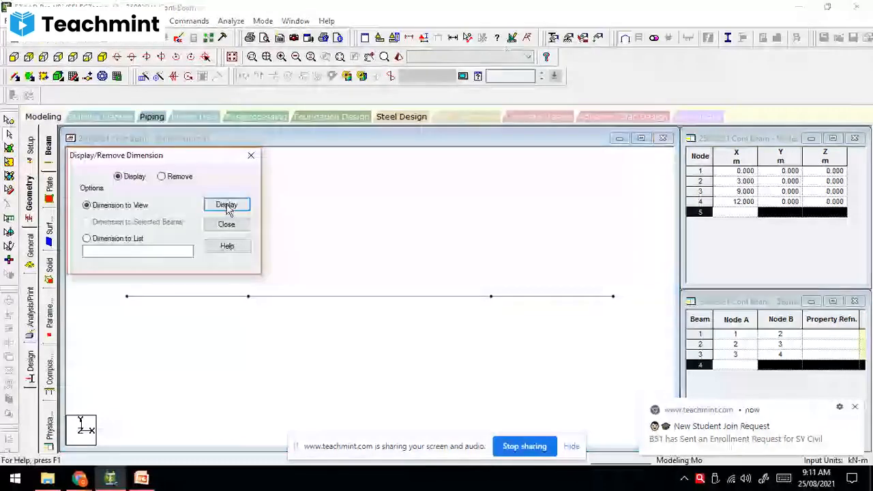
left_click(227, 206)
left_click(250, 156)
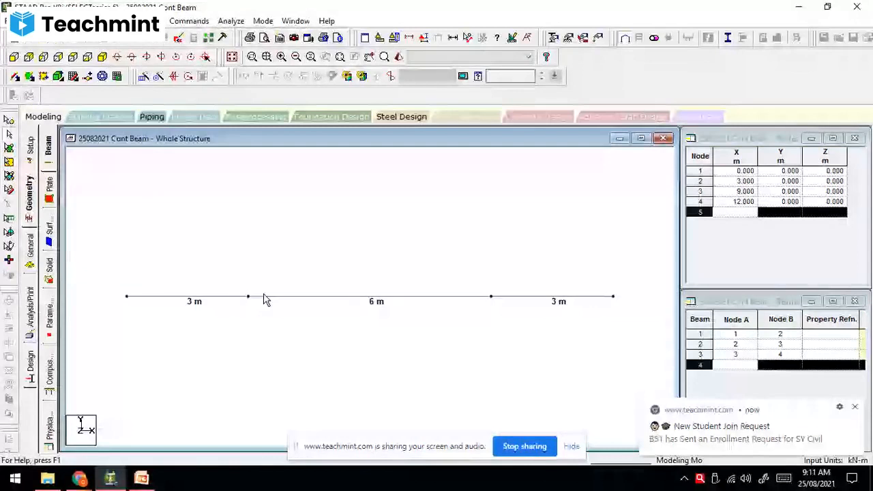
- Switch to the WhatsApp photo of Problem 20 in the browser and examine the beam's spans, supports and load up close
left_click(80, 477)
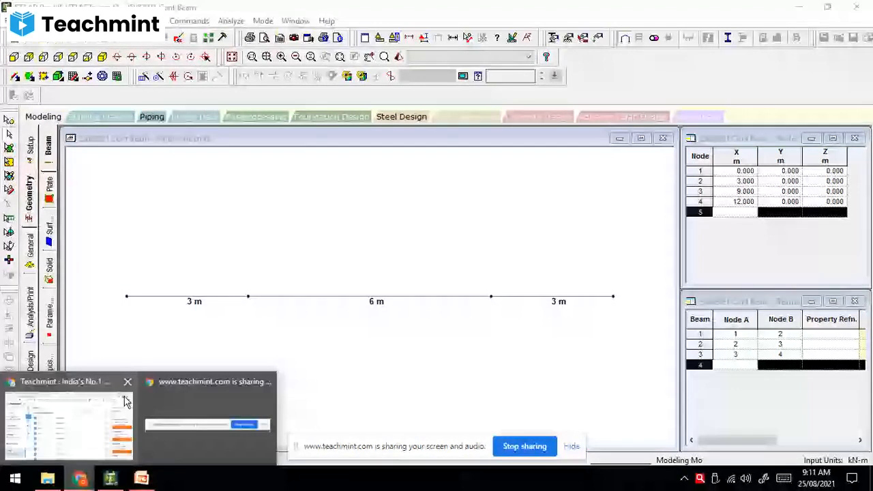
left_click(126, 403)
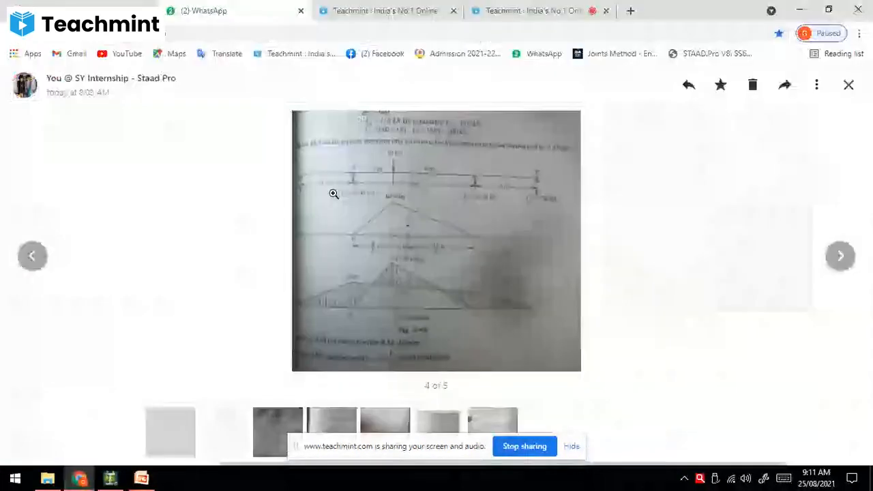
left_click(334, 194)
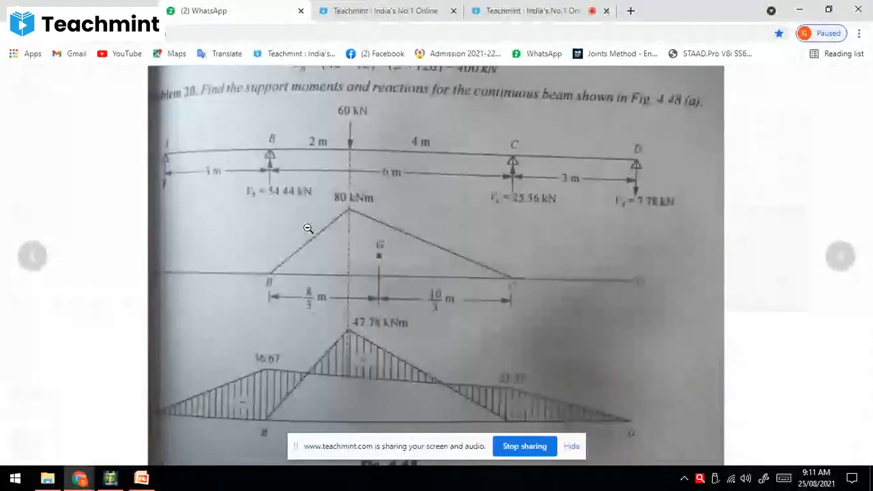
left_click(331, 199)
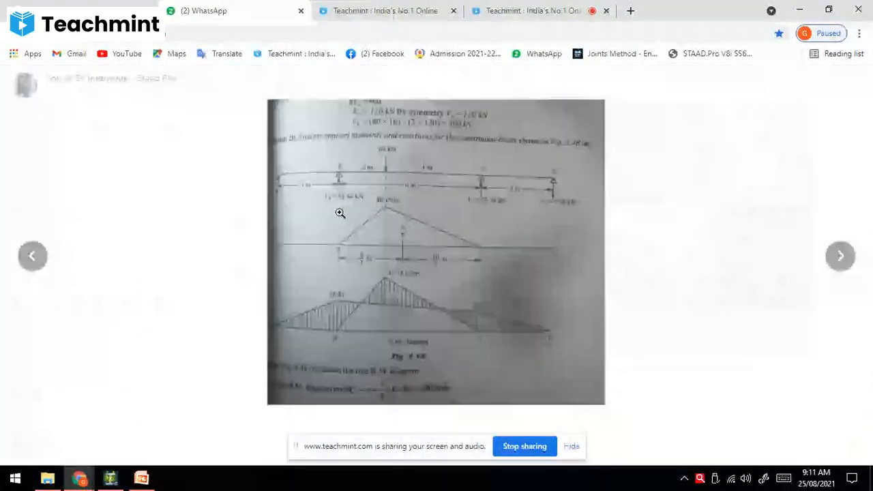
- Return to STAAD.Pro, show the node numbers on the beam and allow Auto Save to save the file
left_click(110, 479)
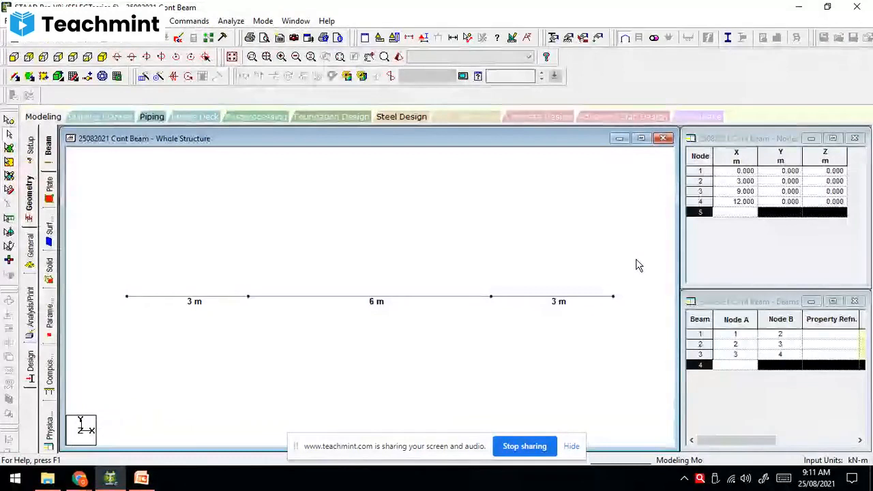
key("shift+n")
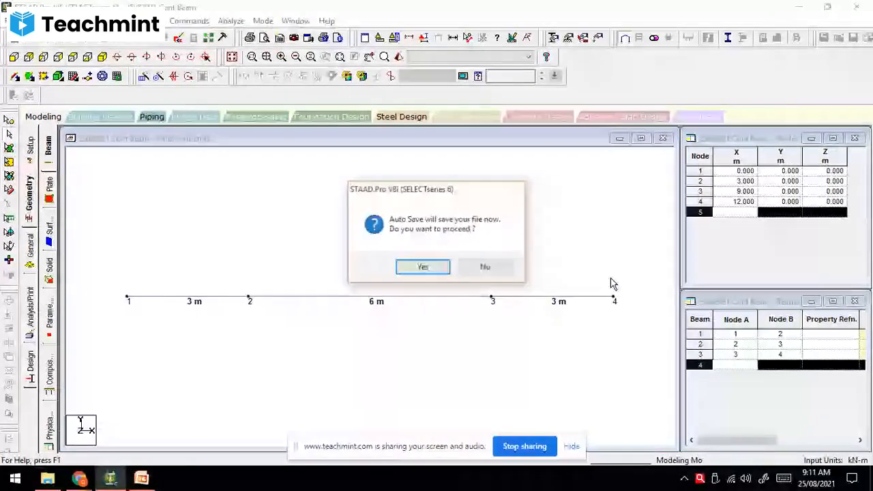
left_click(423, 267)
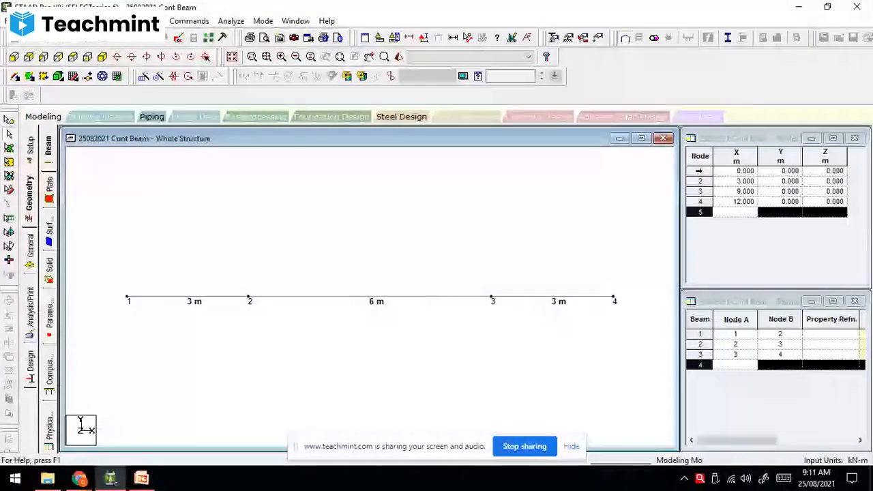
- Highlight nodes 1 to 4 one after another from the node table to review their coordinates
left_click(694, 171)
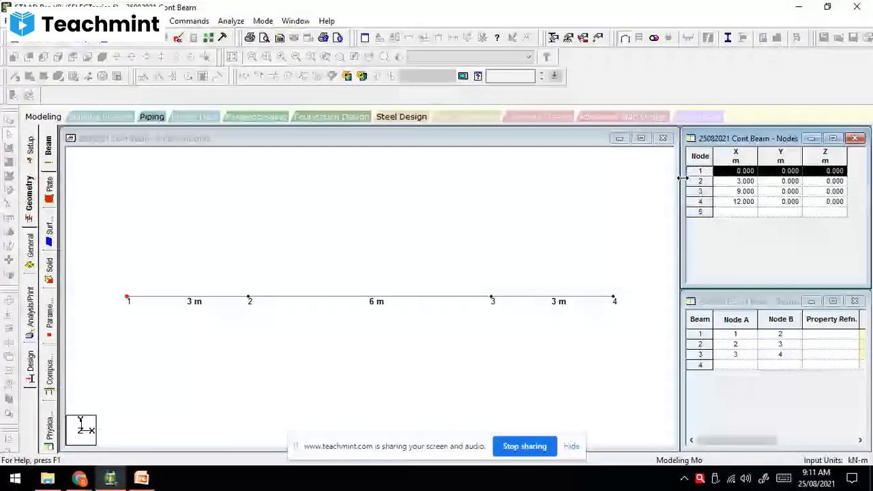
left_click(695, 181)
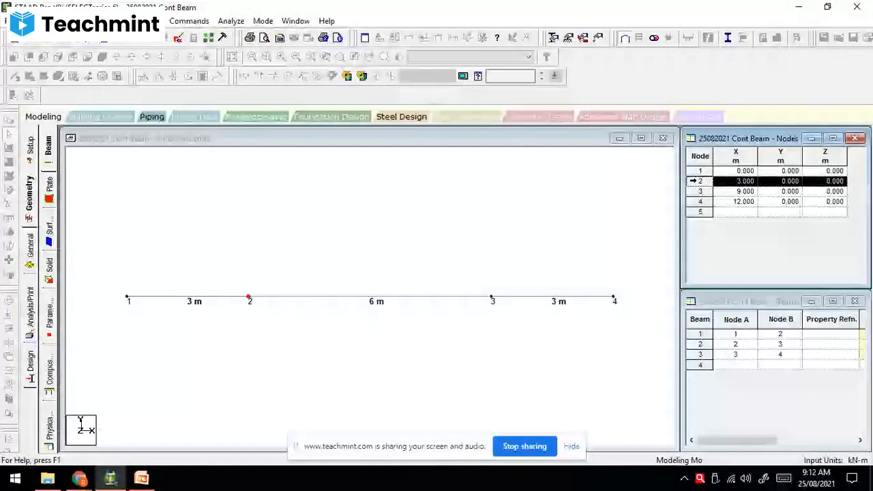
left_click(697, 192)
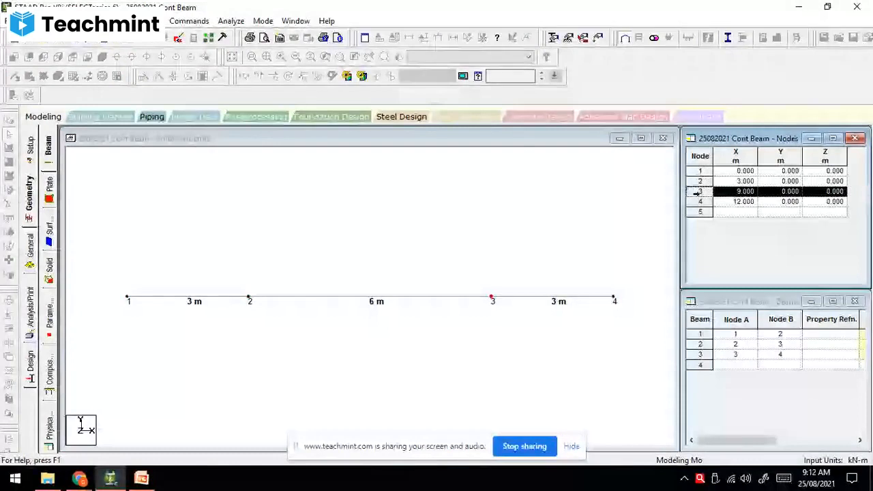
left_click(697, 202)
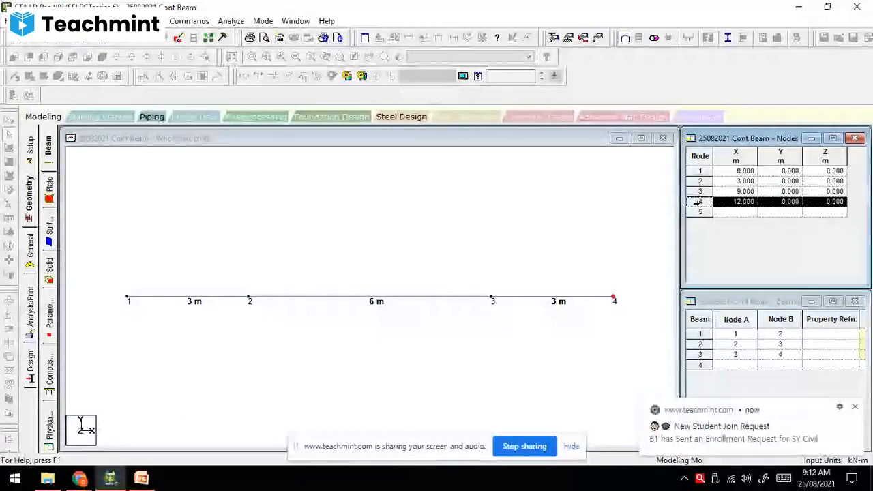
- Switch to the Teachmint dashboard and accept the pending join request in the SY Civil student list
left_click(80, 479)
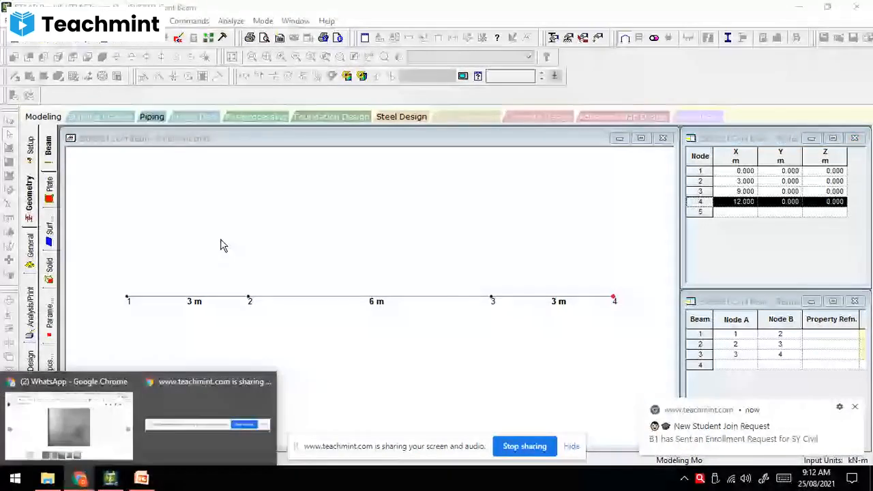
left_click(69, 425)
left_click(386, 11)
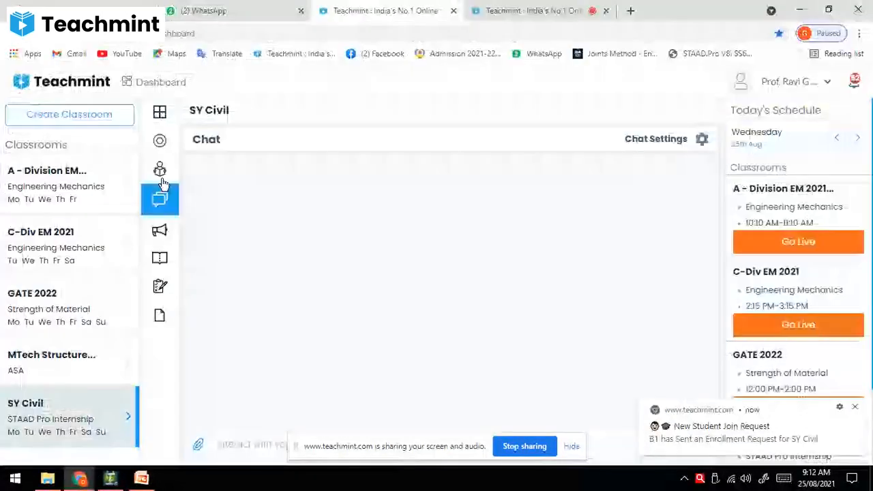
left_click(160, 171)
left_click(591, 177)
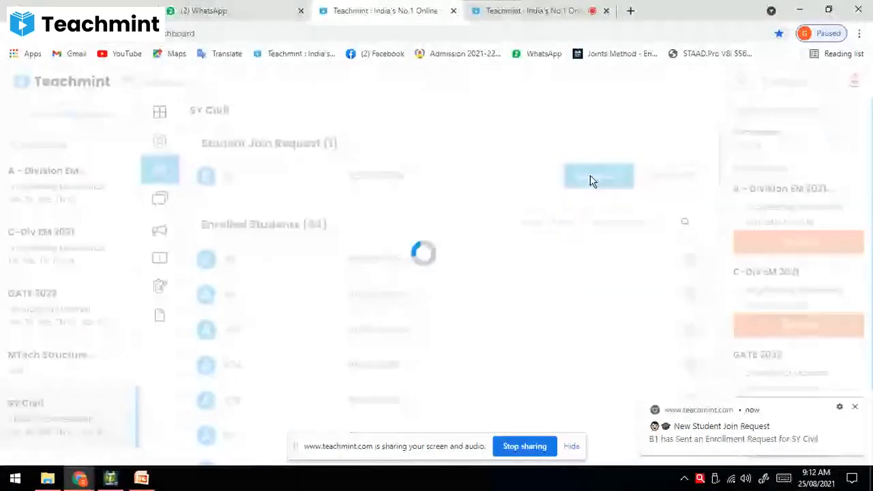
- Return to STAAD.Pro, review node 2 and beams 1 to 3 by highlighting them from the tables, and clear the selection
left_click(111, 478)
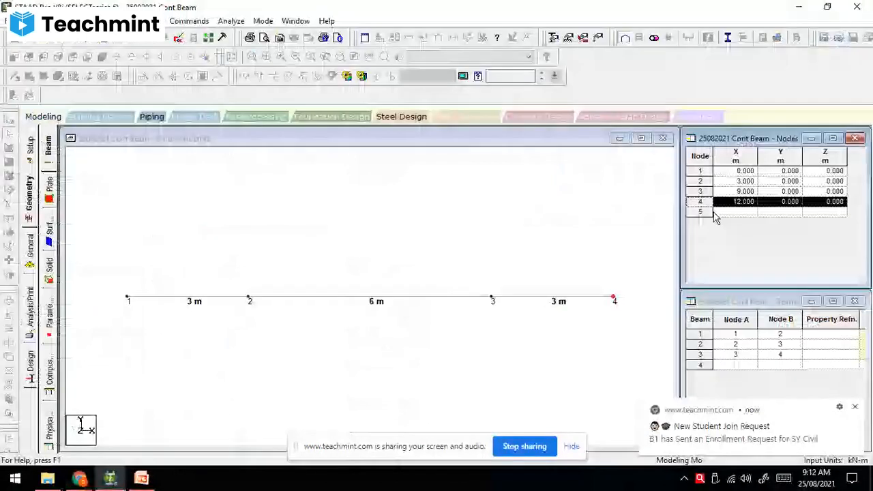
key("Up")
key("Up")
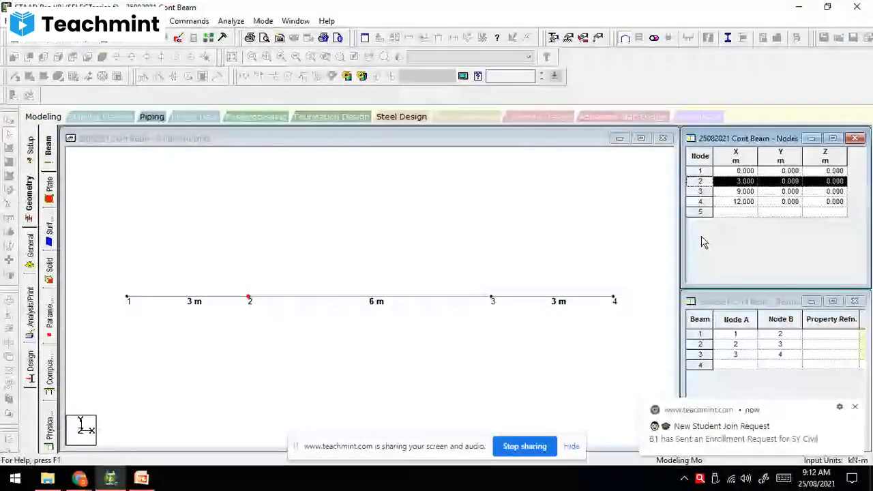
left_click(700, 333)
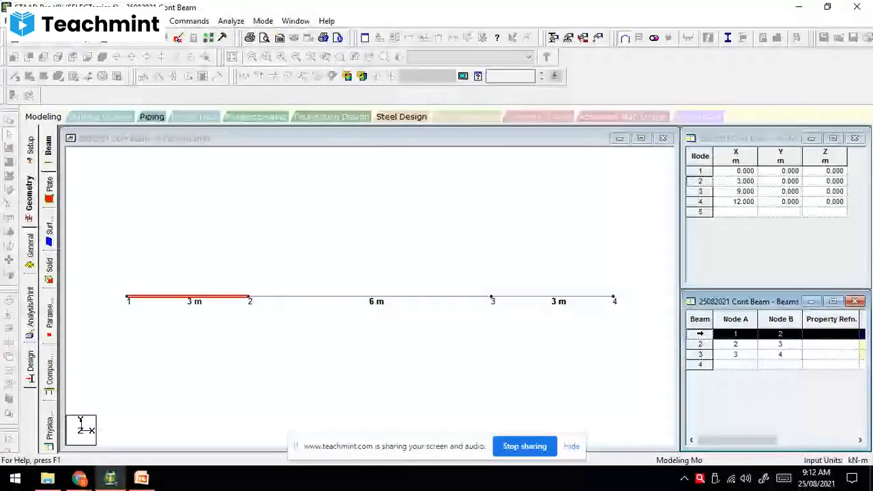
left_click(699, 345)
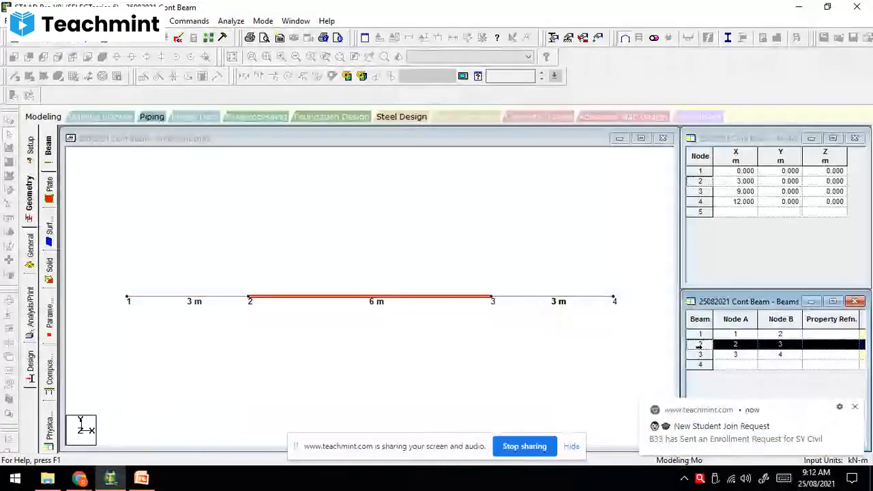
left_click(697, 354)
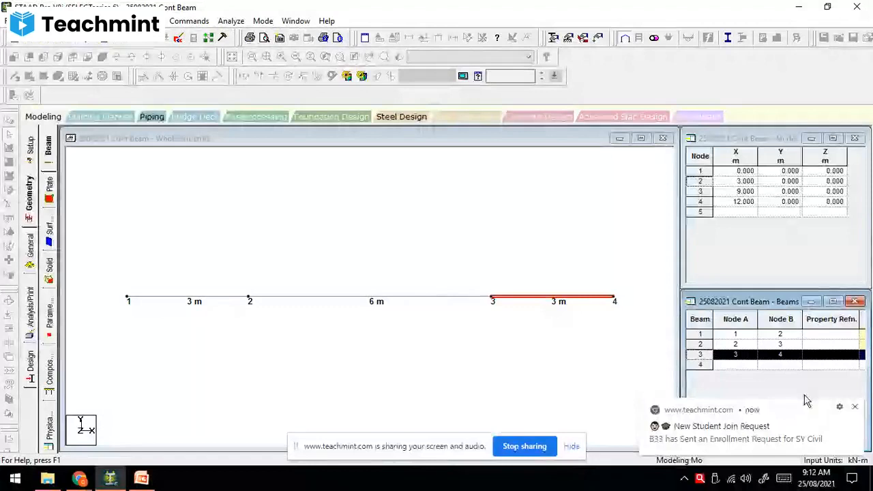
left_click(857, 408)
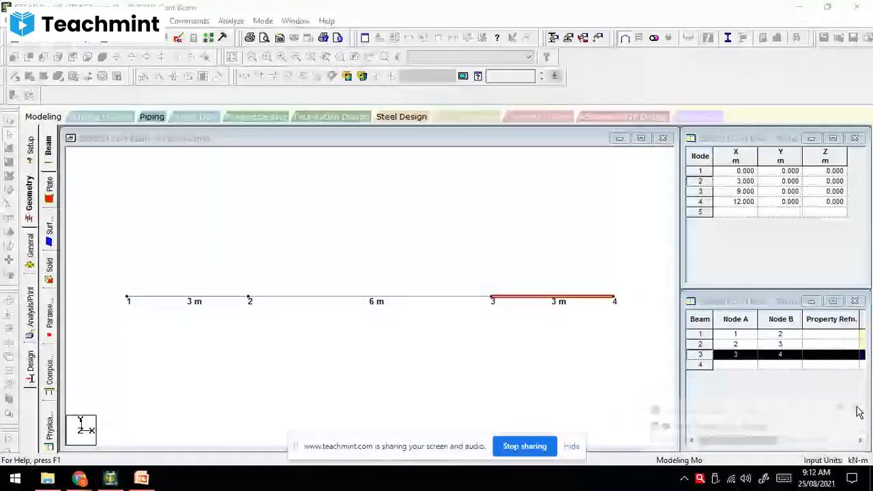
left_click(468, 351)
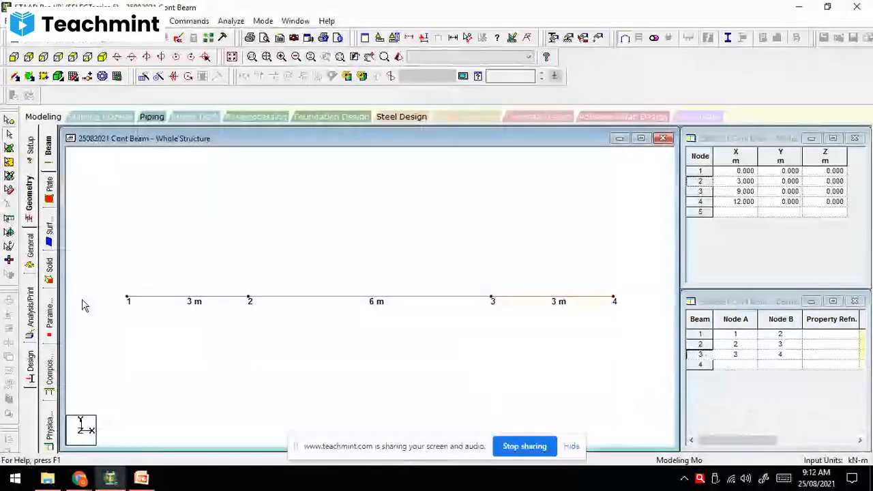
- Open the structure's section property and material settings, checking the SY Civil join request in Teachmint in between
left_click(30, 261)
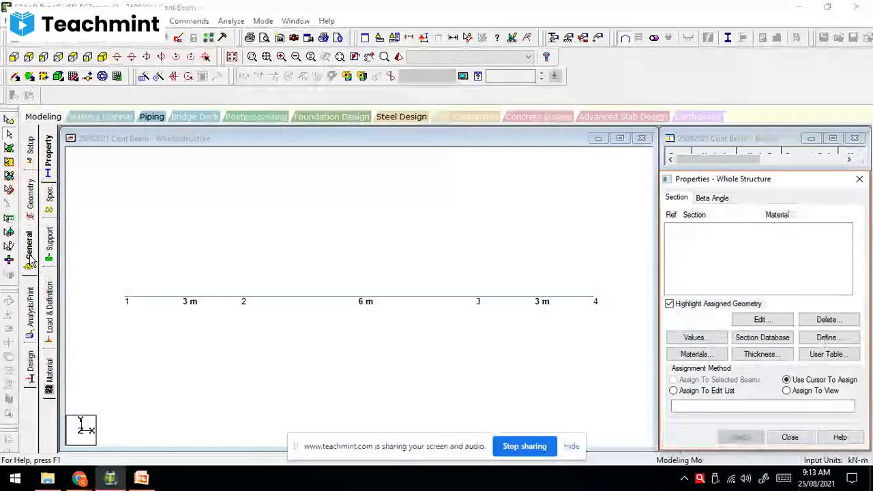
key("alt+Tab")
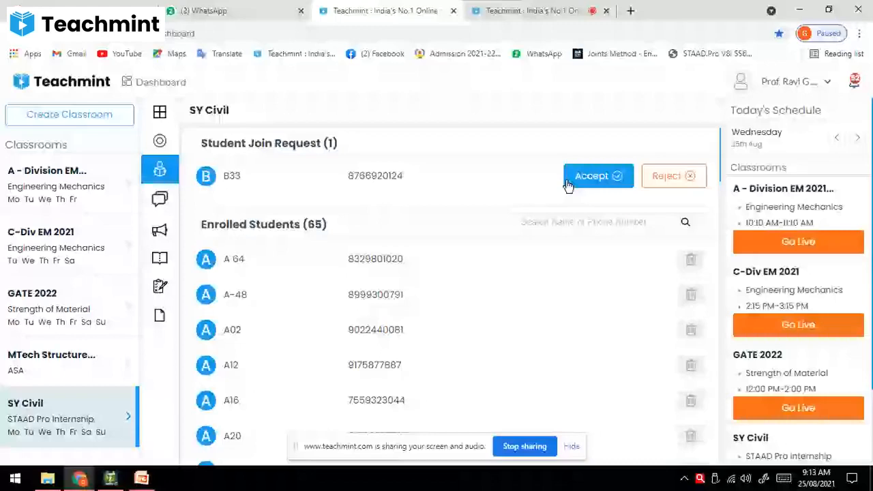
key("alt+Tab")
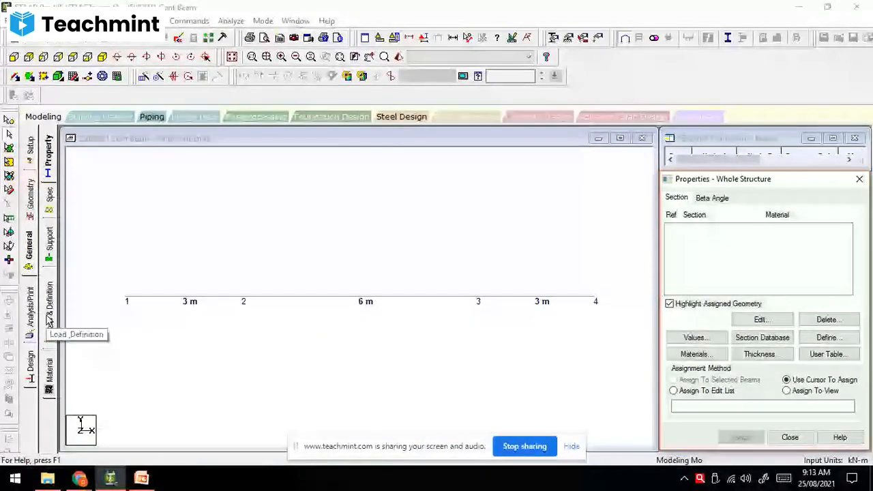
left_click(49, 372)
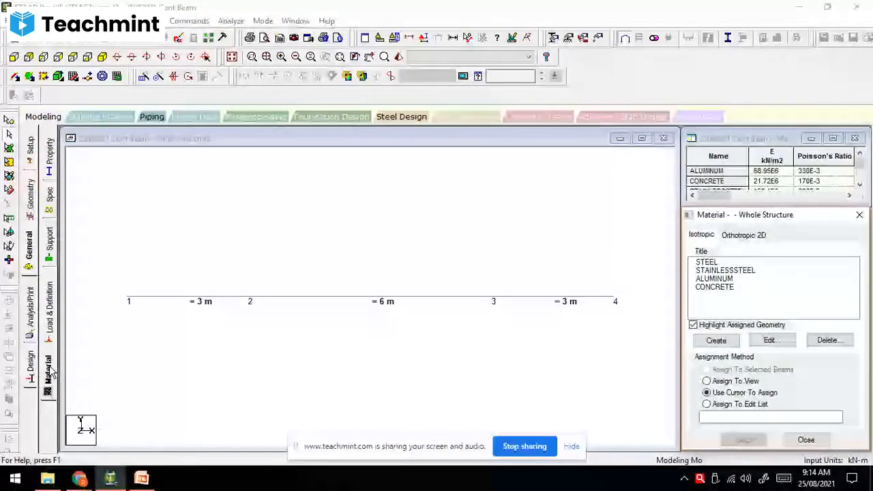
- Remove the span dimension labels from the whole beam view
left_click(453, 37)
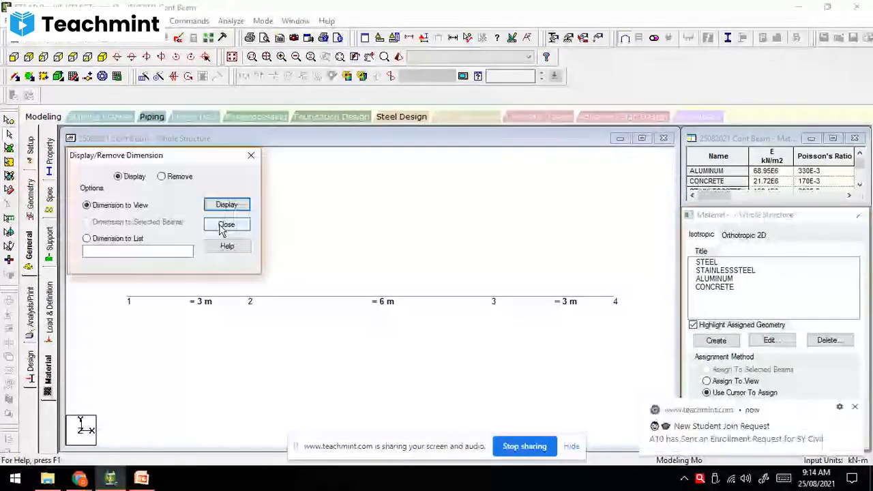
left_click(162, 176)
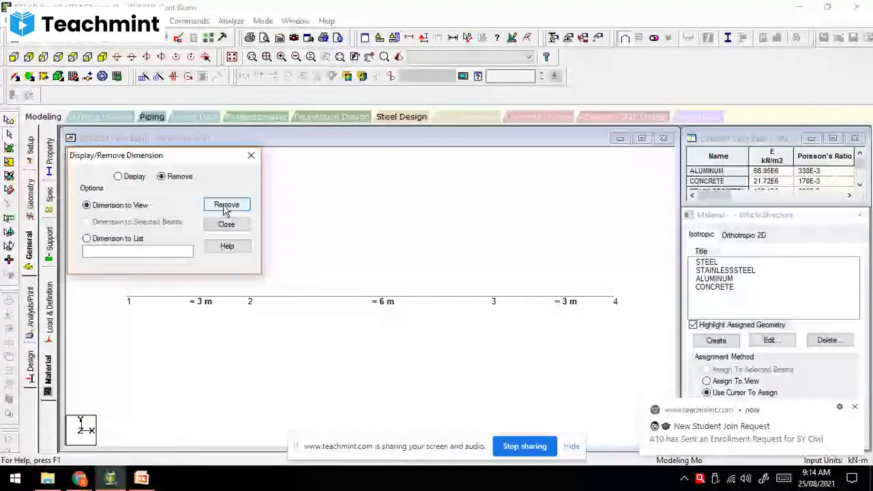
left_click(226, 205)
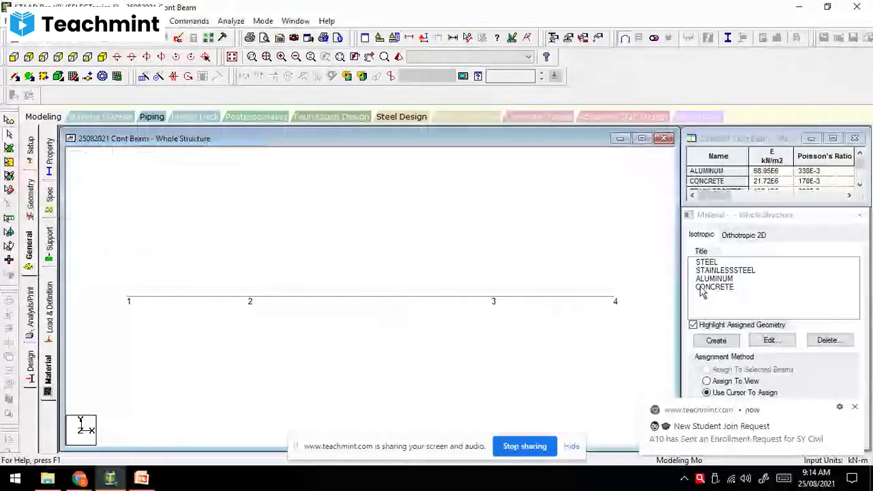
- Assign the CONCRETE material to all beams using the Assign To View method, dismissing the join request notification
left_click(704, 289)
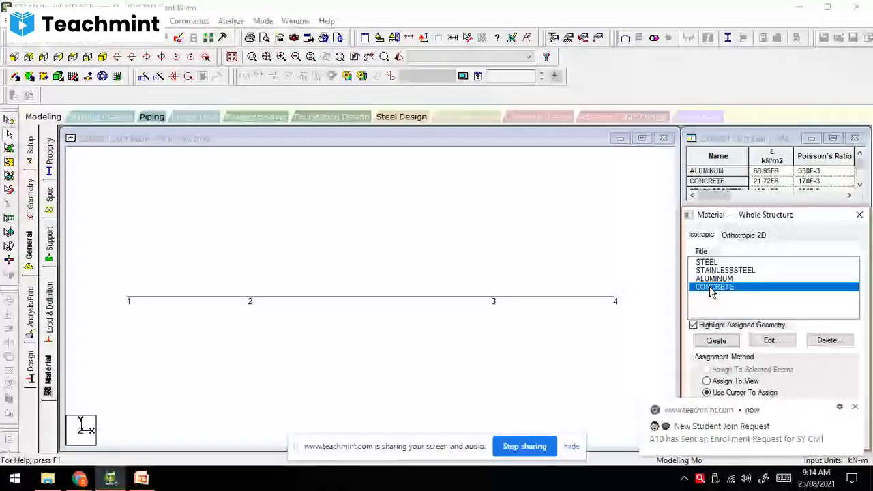
left_click(856, 407)
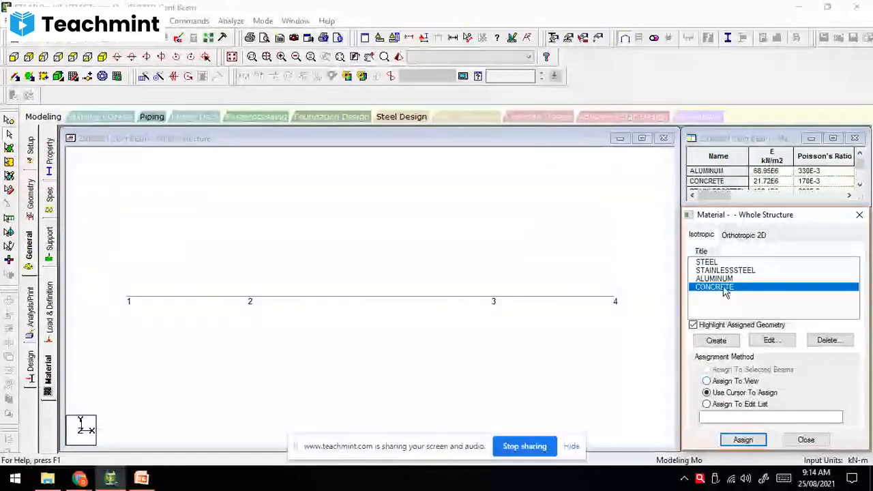
left_click(737, 383)
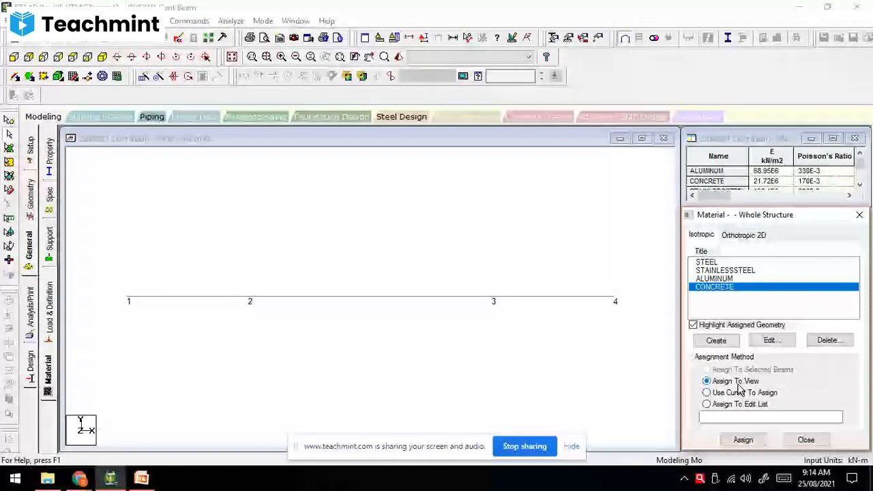
left_click(744, 440)
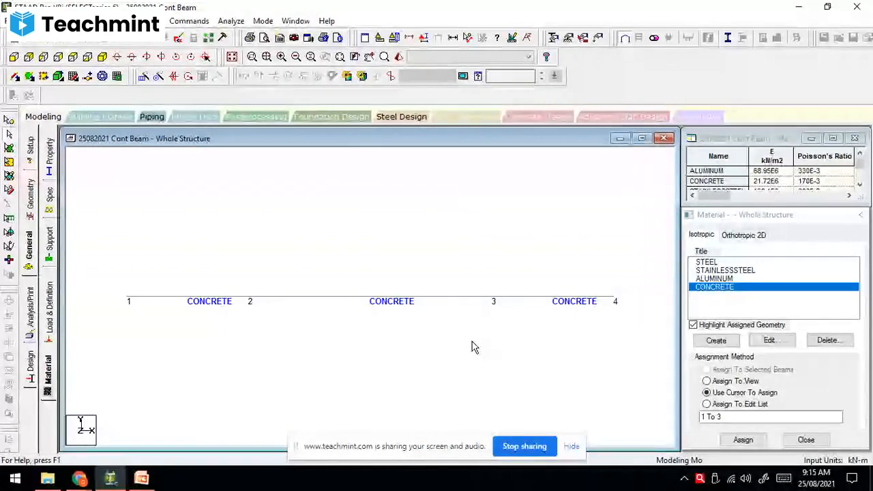
- Define a rectangular CONCRETE section with YD 0.50 m and ZD 0.3 m and add it to the structure's properties
left_click(49, 164)
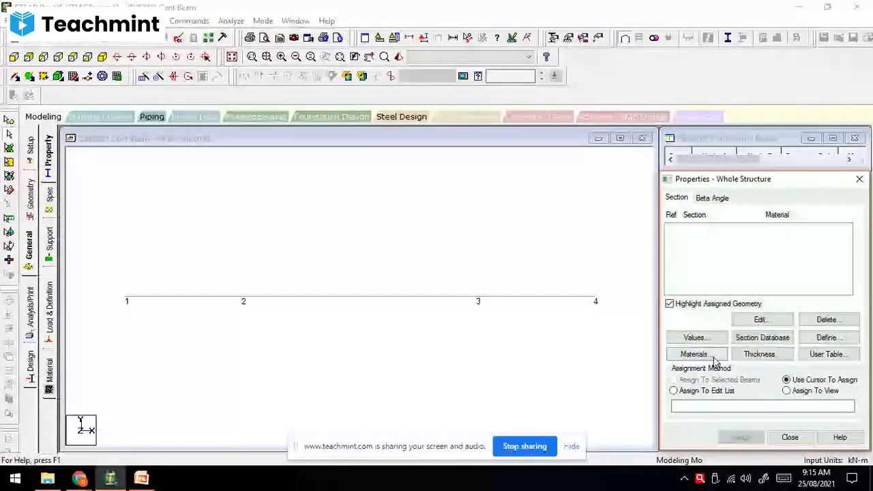
left_click(826, 338)
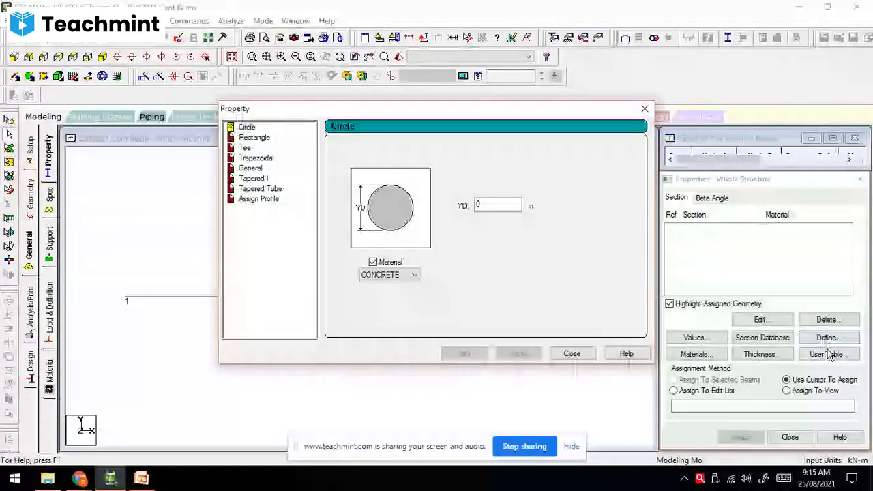
left_click(254, 138)
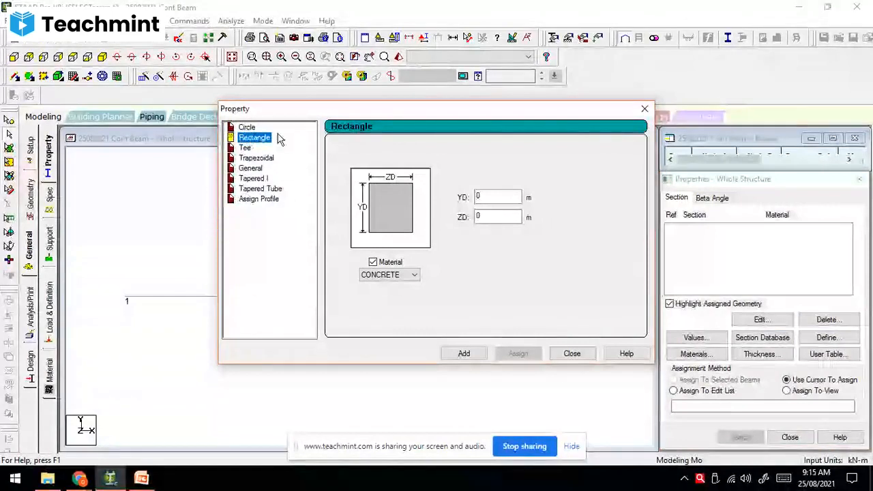
left_click(484, 197)
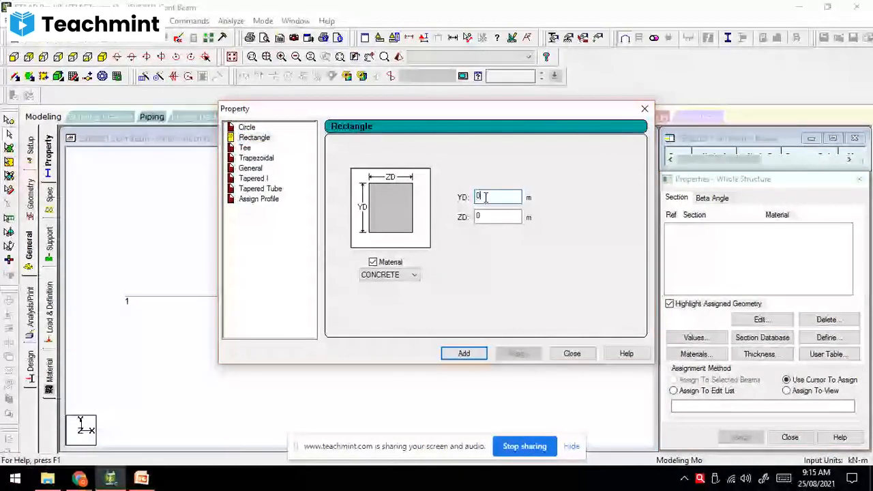
type("0.50")
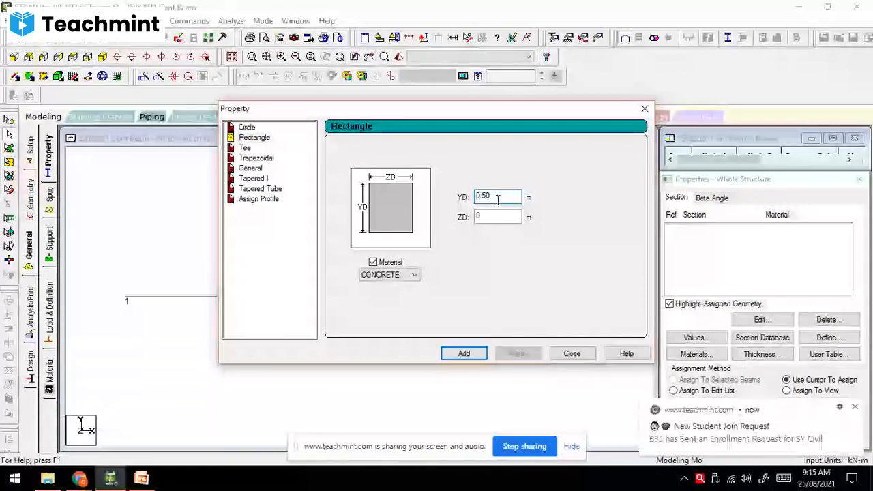
left_click(485, 217)
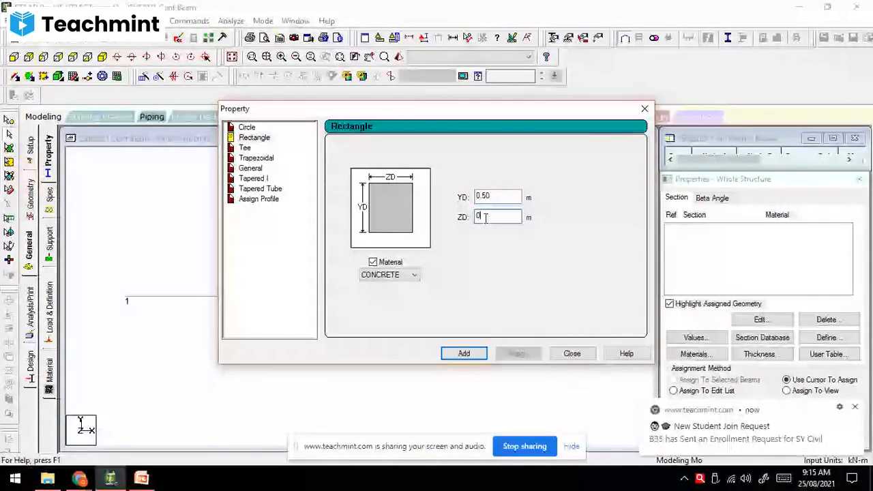
type("0.3")
key("Return")
left_click(575, 355)
- Switch to the Teachmint dashboard and accept the pending join requests for SY Civil
mouse_move(79, 480)
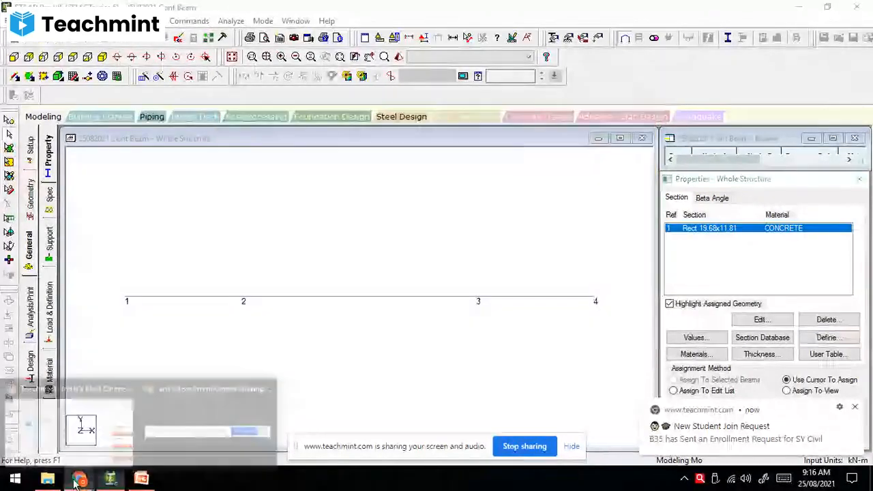
left_click(82, 441)
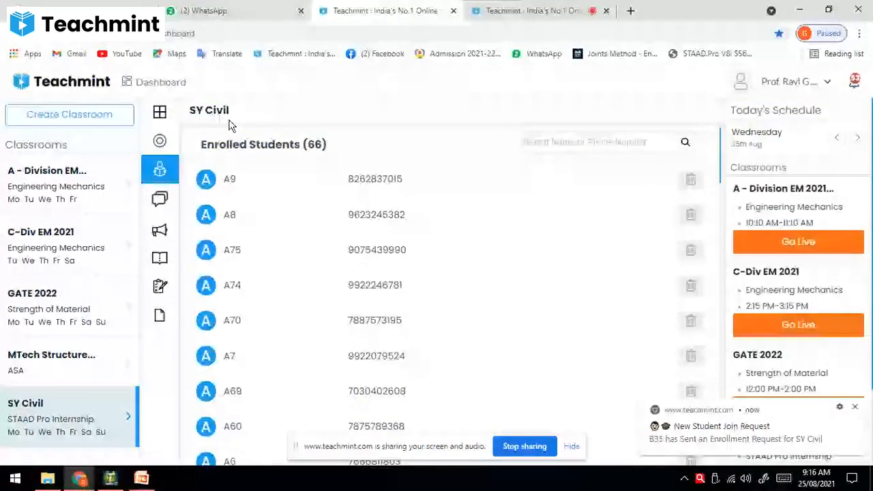
left_click(594, 176)
left_click(593, 177)
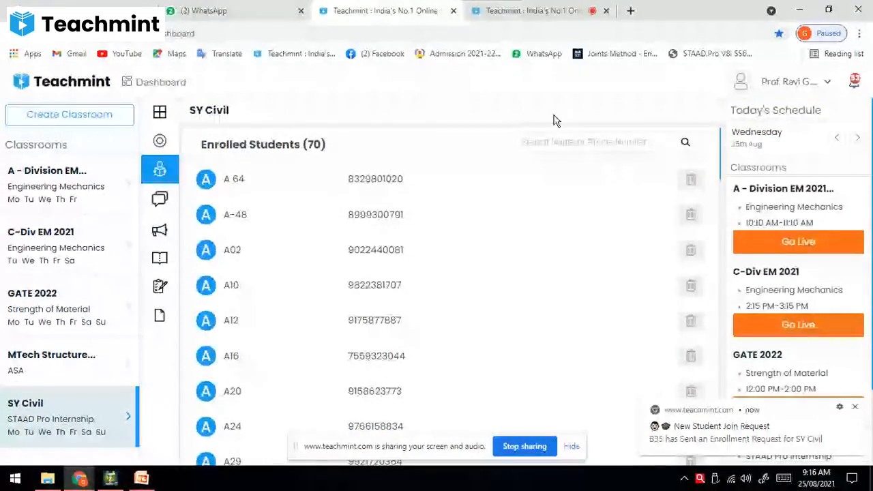
- Return to STAAD.Pro, select all three beams of the continuous beam, and save the modified structure
left_click(110, 480)
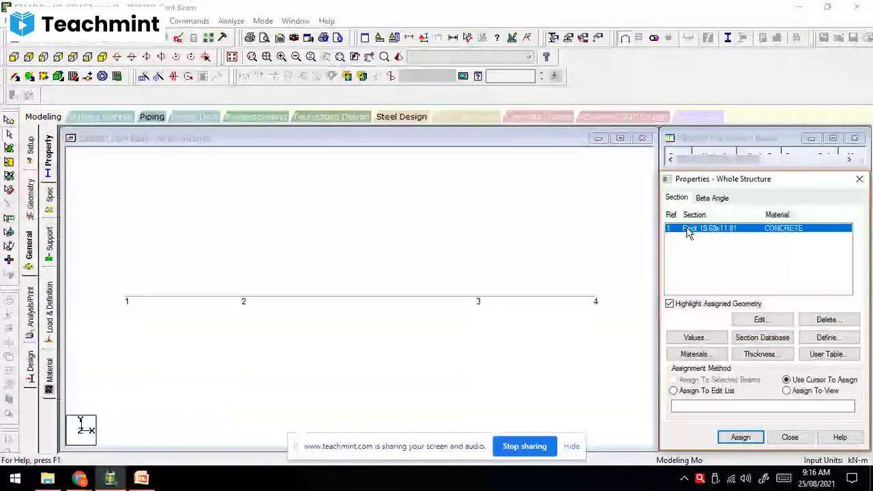
left_click(179, 298)
left_click(404, 302, "ctrl")
left_click(506, 300, "ctrl")
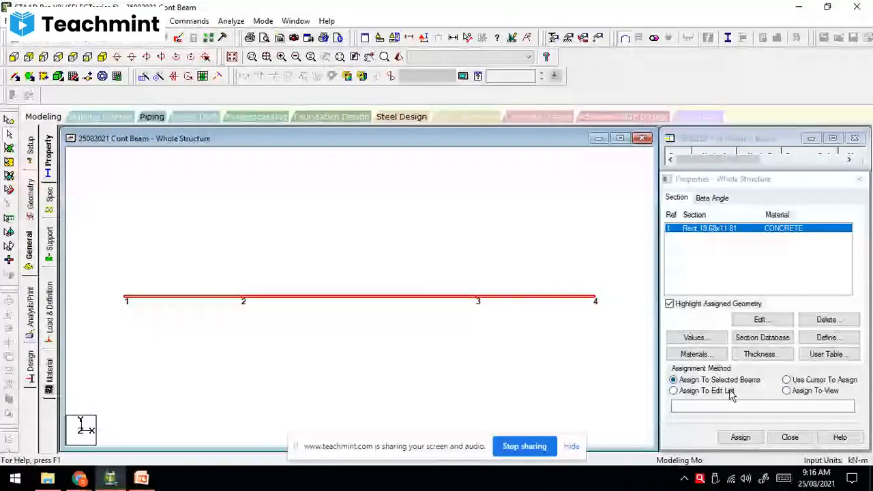
left_click(408, 268)
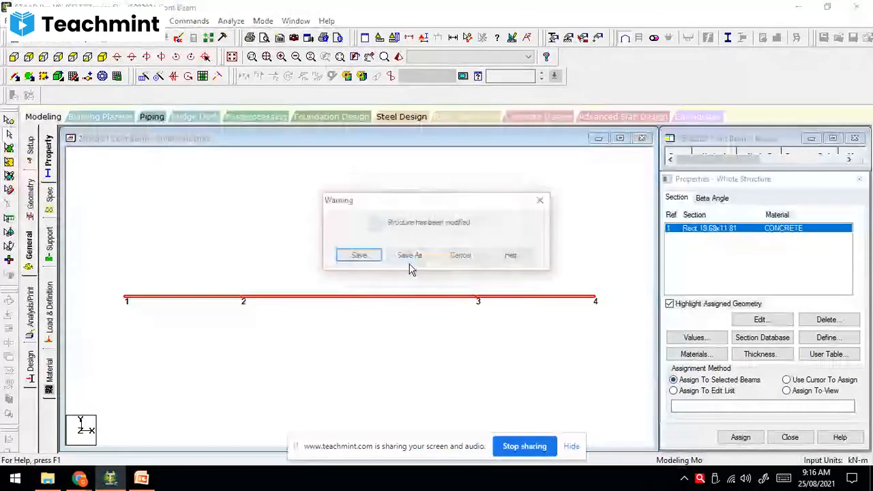
left_click(359, 255)
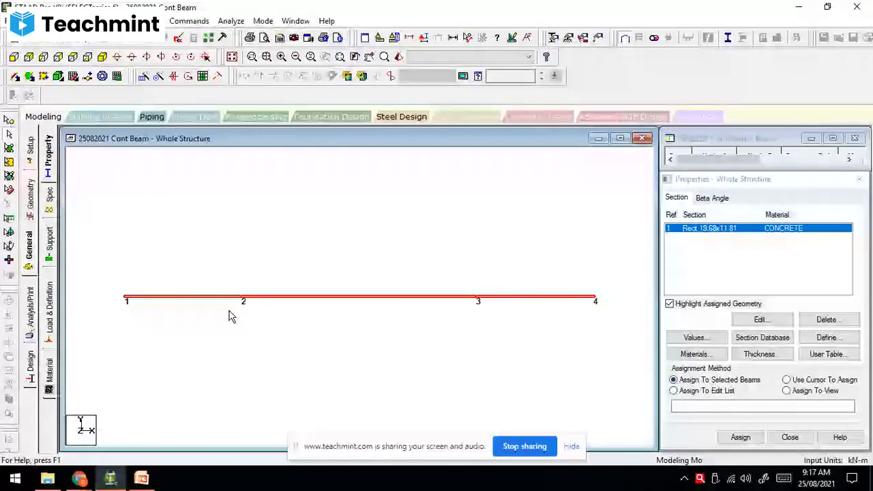
- Switch to the Teachmint dashboard tab and admit the newly waiting students to the SY Civil classroom
mouse_move(78, 478)
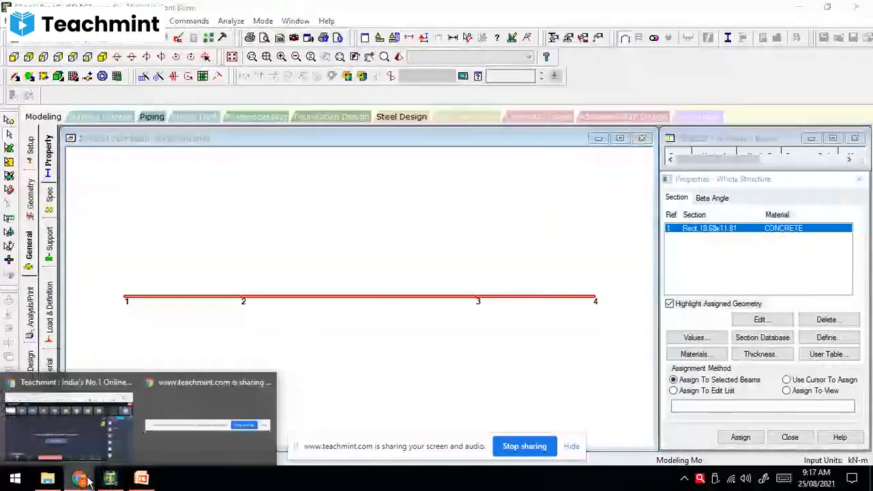
left_click(100, 420)
left_click(365, 13)
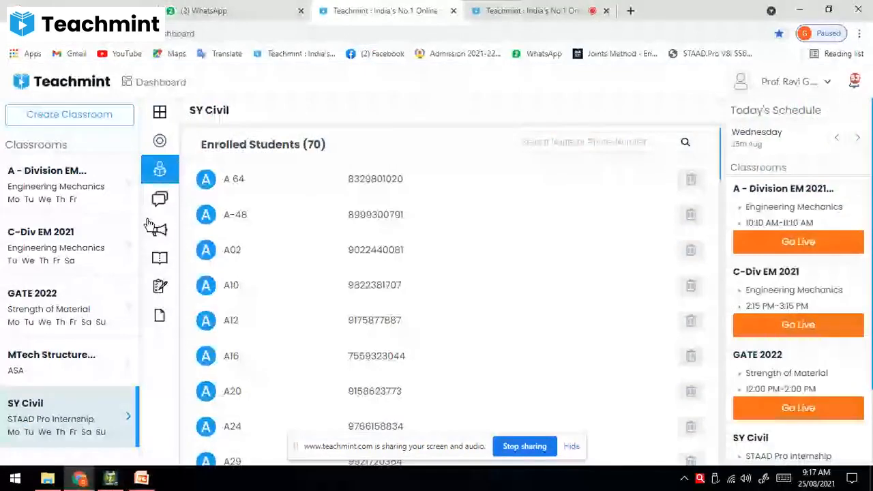
left_click(593, 184)
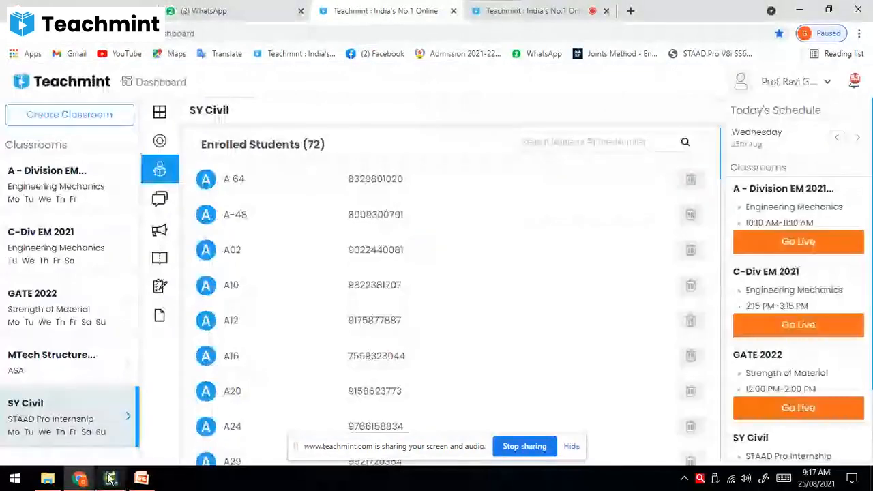
- Return to STAAD.Pro and assign the rectangular concrete section to the three selected beams
left_click(110, 479)
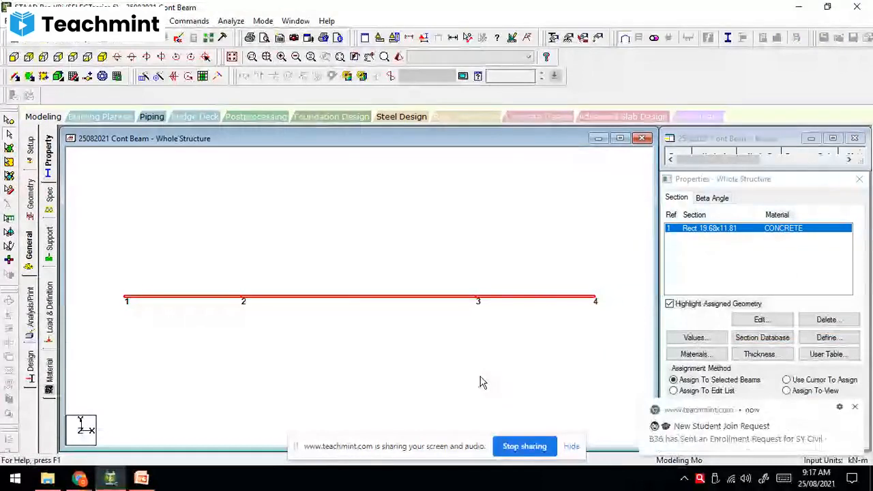
left_click(857, 408)
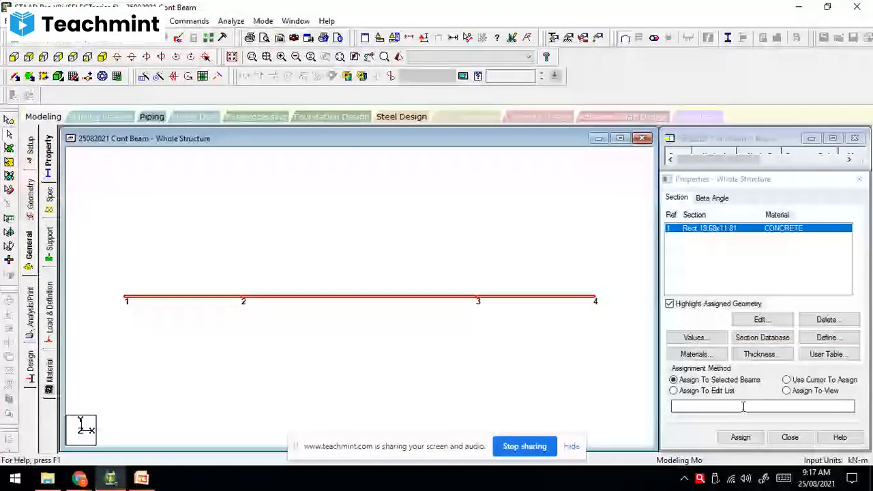
left_click(740, 438)
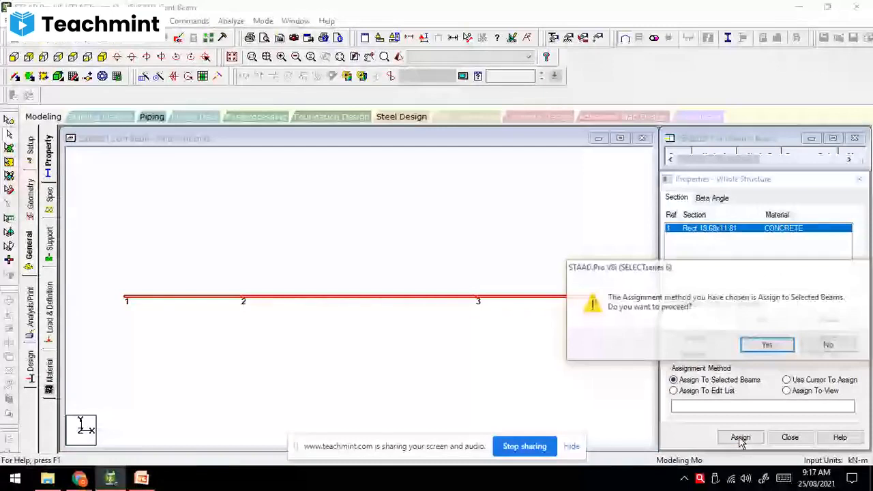
key("Return")
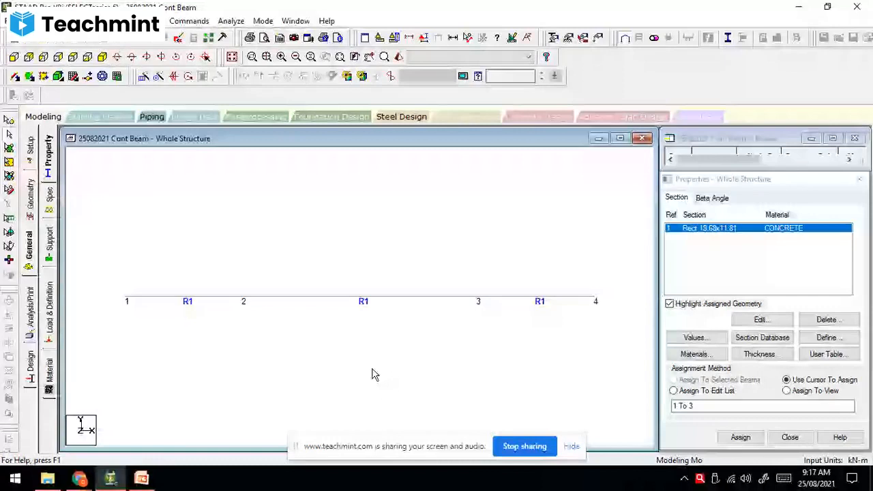
- Check the SY Civil student list in Teachmint, accept the new join requests, and return to STAAD.Pro
mouse_move(79, 477)
left_click(82, 445)
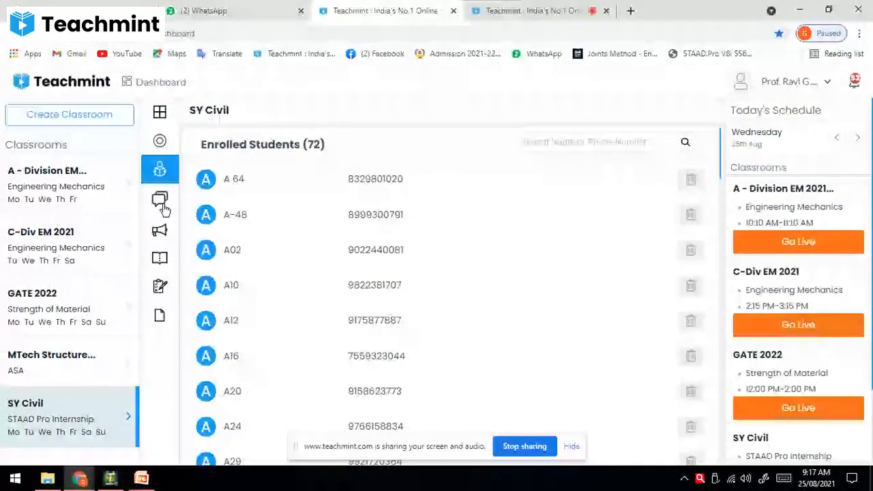
left_click(111, 479)
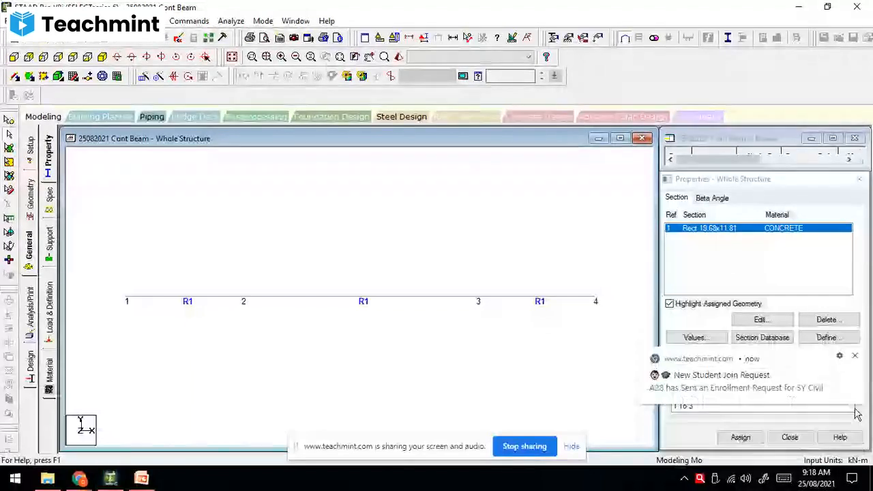
left_click(857, 408)
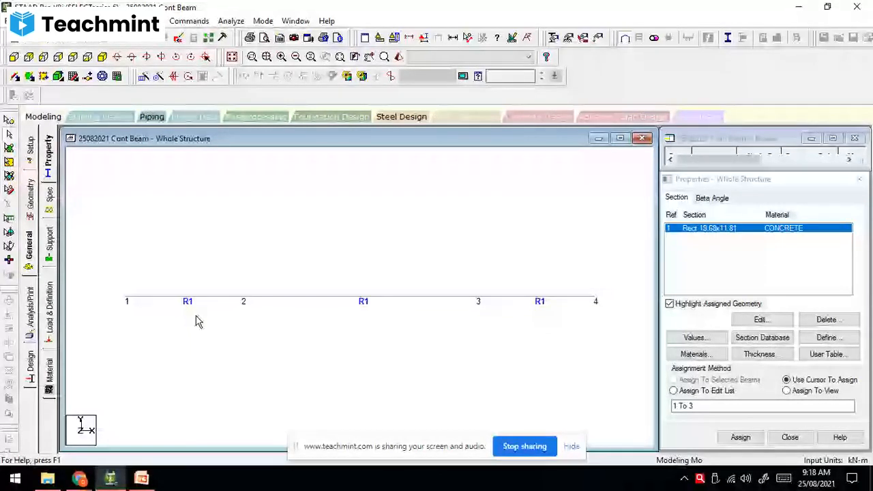
key("alt+Tab")
left_click(568, 176)
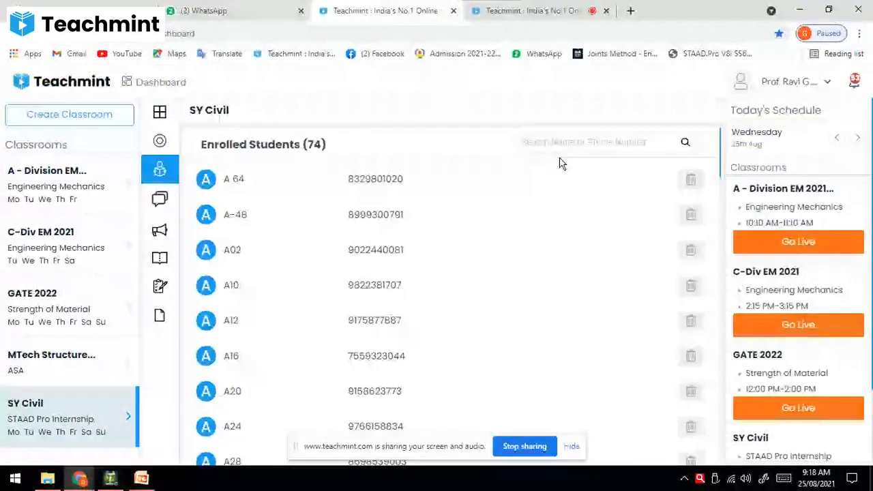
key("alt+Tab")
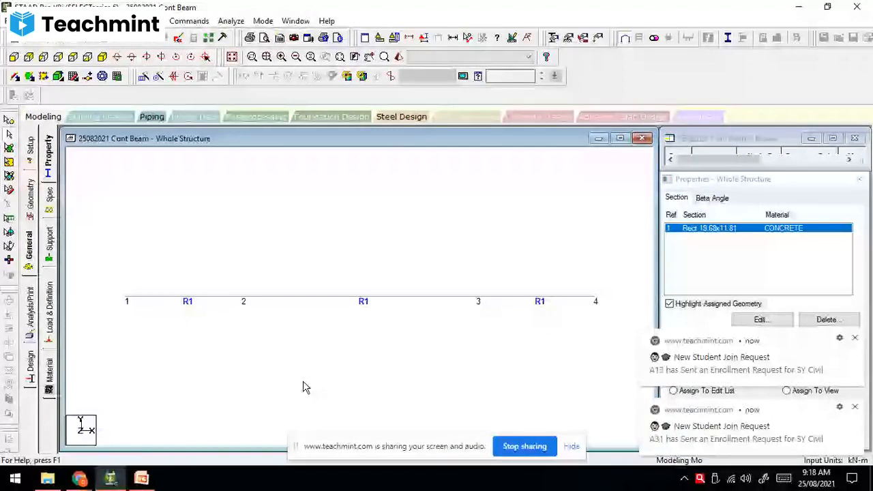
- Switch to Teachmint, refresh the SY Civil student list, accept the pending join request, dismiss the notifications and return to STAAD.Pro
left_click(79, 479)
left_click(92, 429)
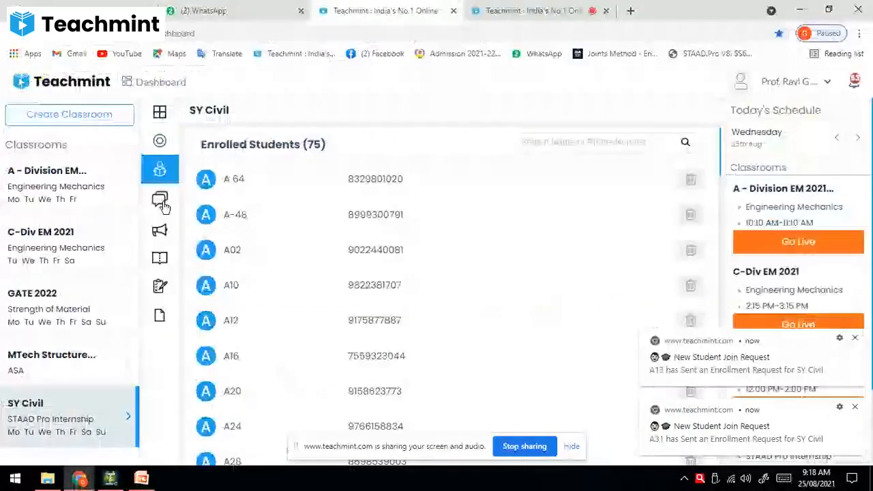
left_click(159, 200)
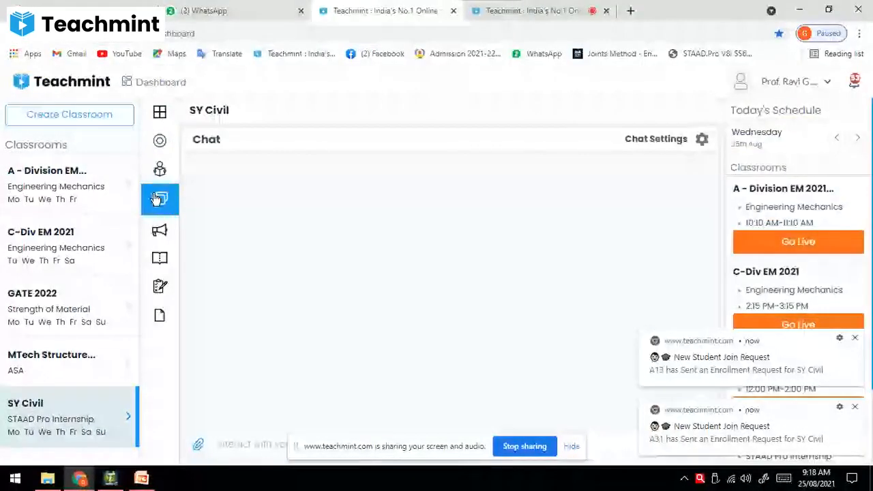
left_click(159, 169)
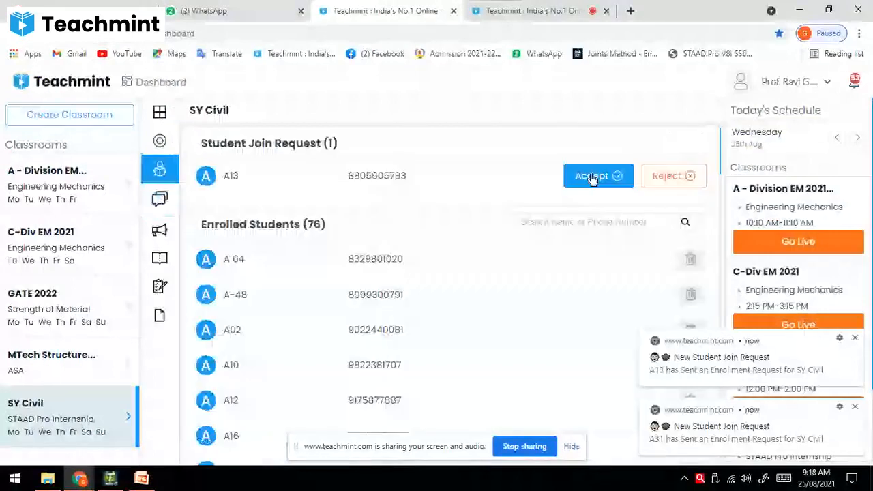
left_click(593, 176)
left_click(855, 337)
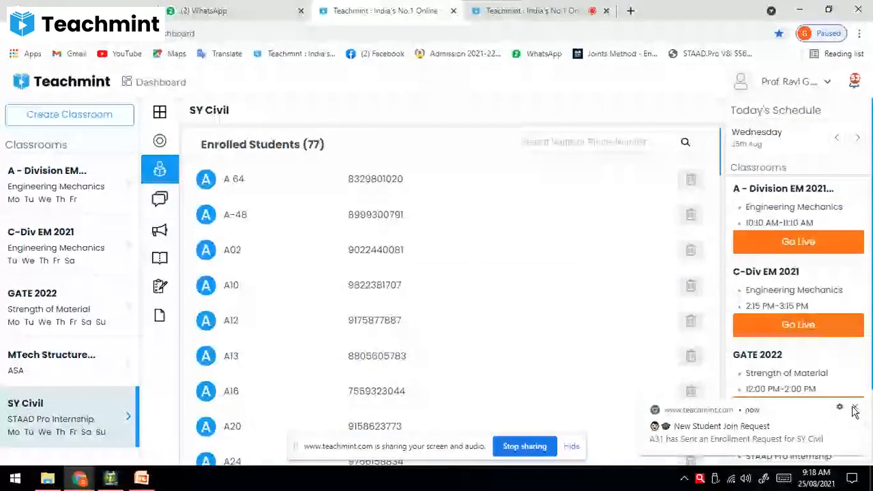
left_click(855, 409)
left_click(168, 168)
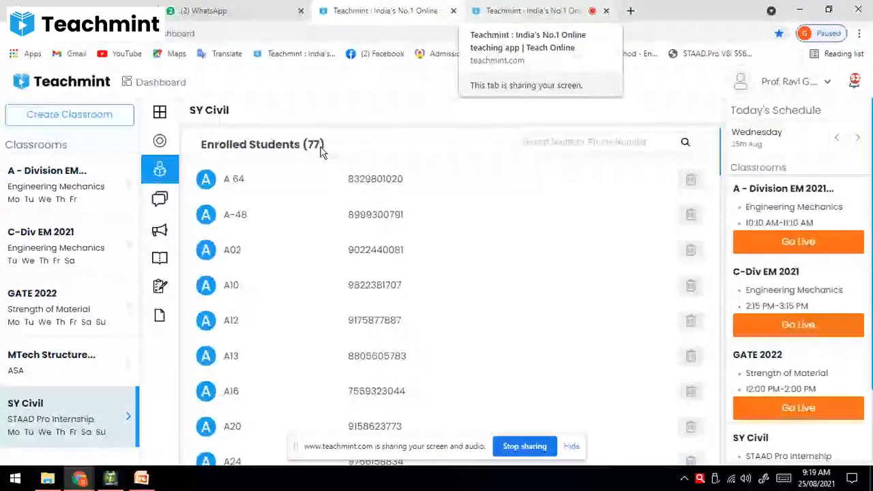
left_click(111, 479)
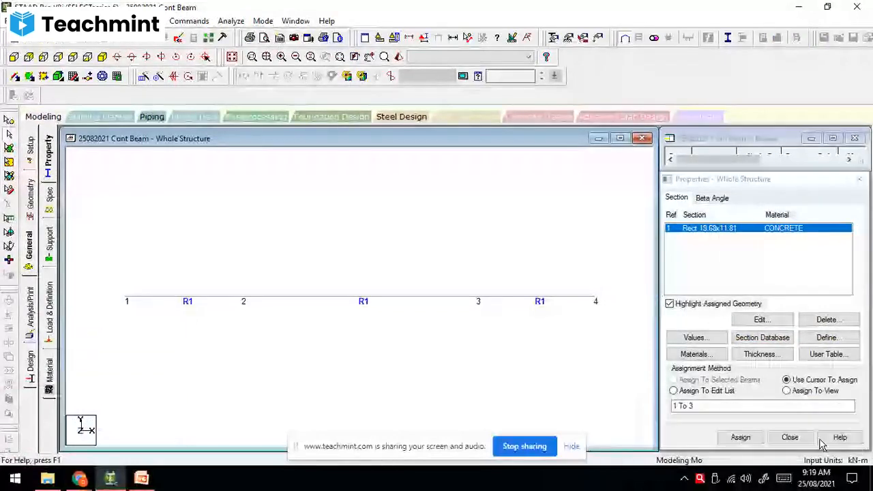
- Check the SY Civil enrolled students in Teachmint and return to STAAD.Pro
mouse_move(79, 478)
left_click(100, 412)
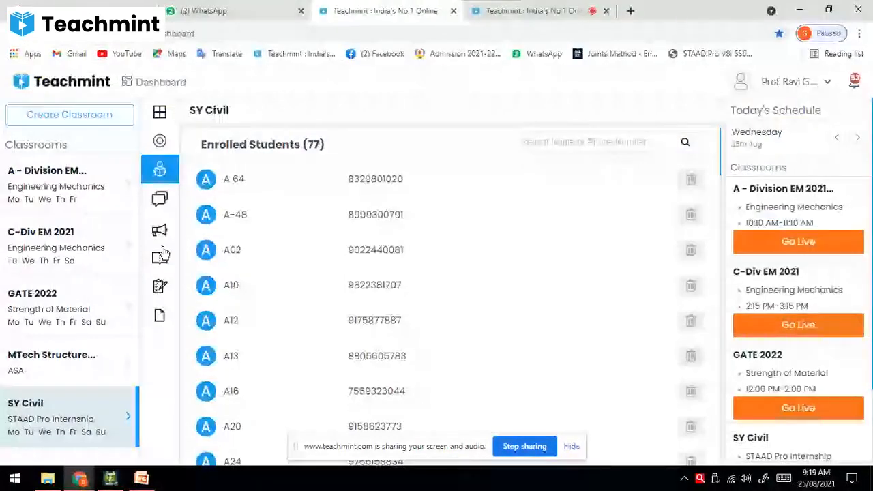
left_click(111, 478)
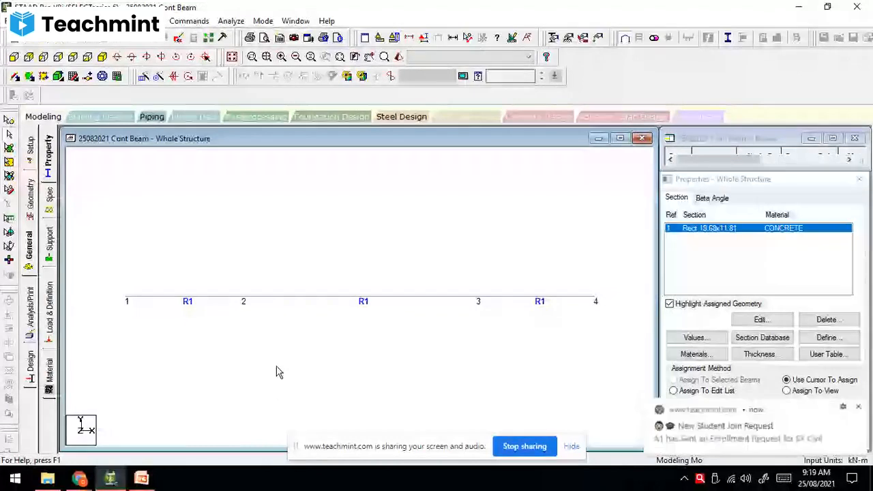
- Accept the new SY Civil join request in Teachmint, return to STAAD.Pro and dismiss both join-request notifications
mouse_move(80, 479)
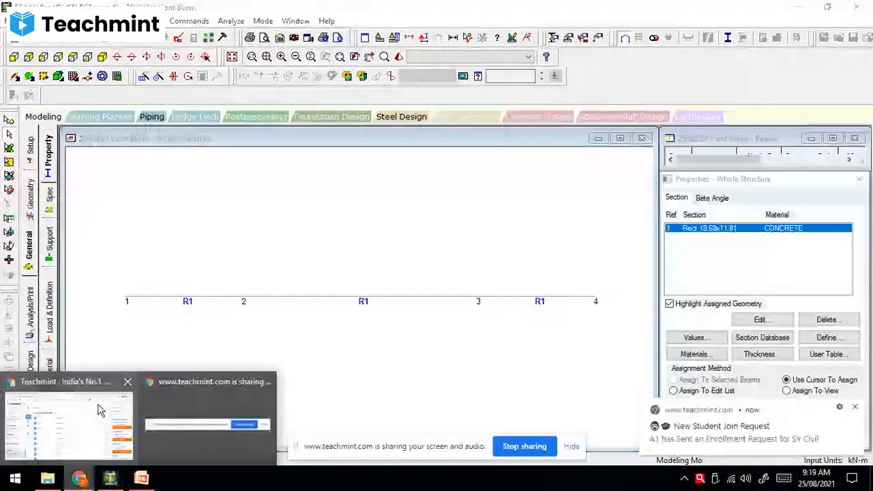
left_click(64, 413)
left_click(161, 197)
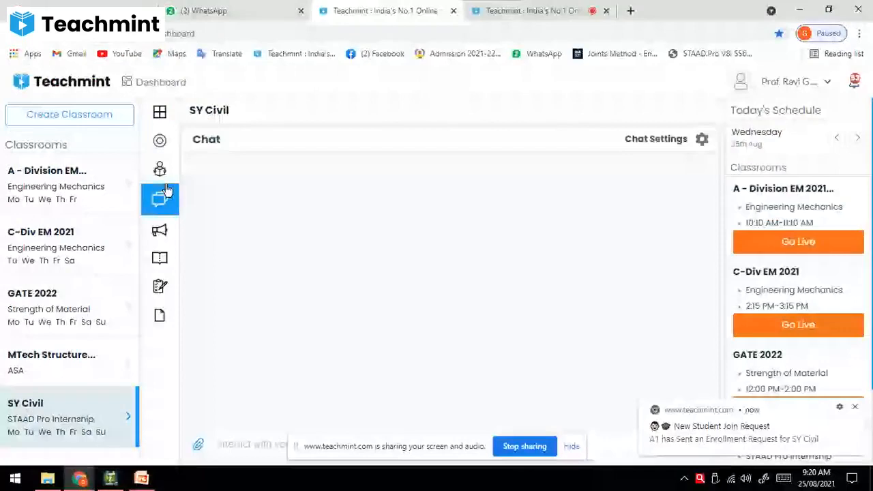
left_click(161, 170)
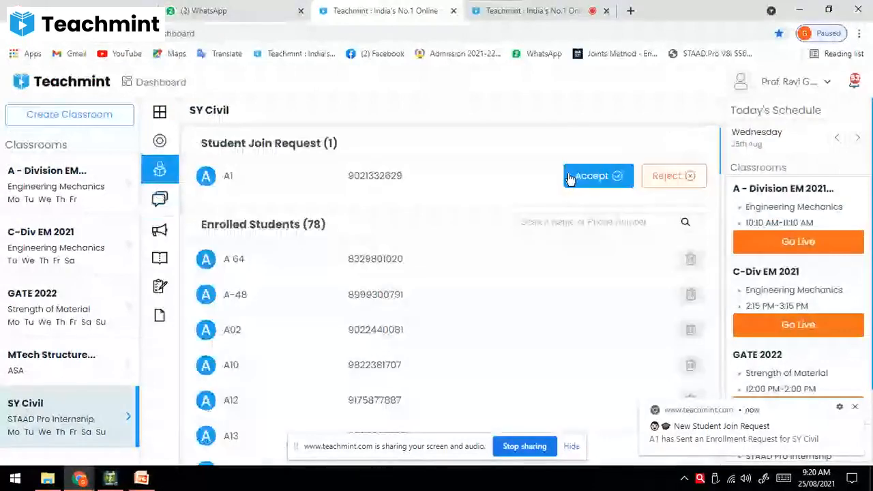
left_click(570, 178)
left_click(110, 479)
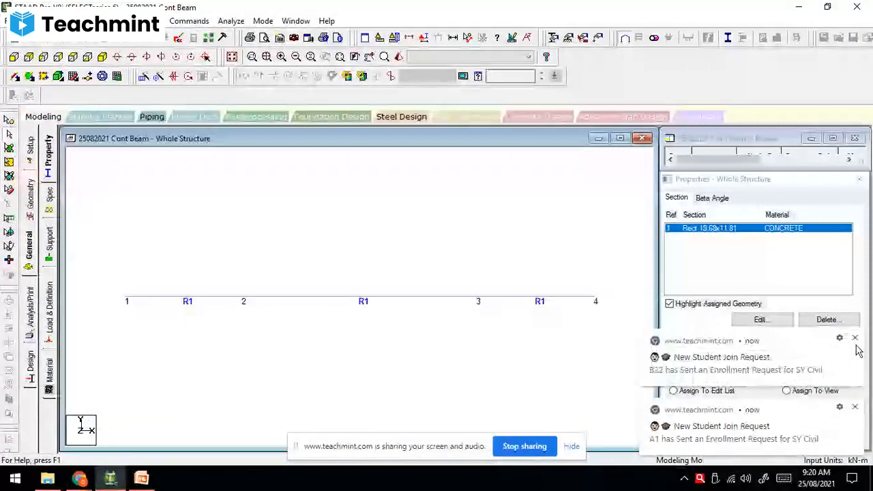
left_click(855, 338)
left_click(856, 408)
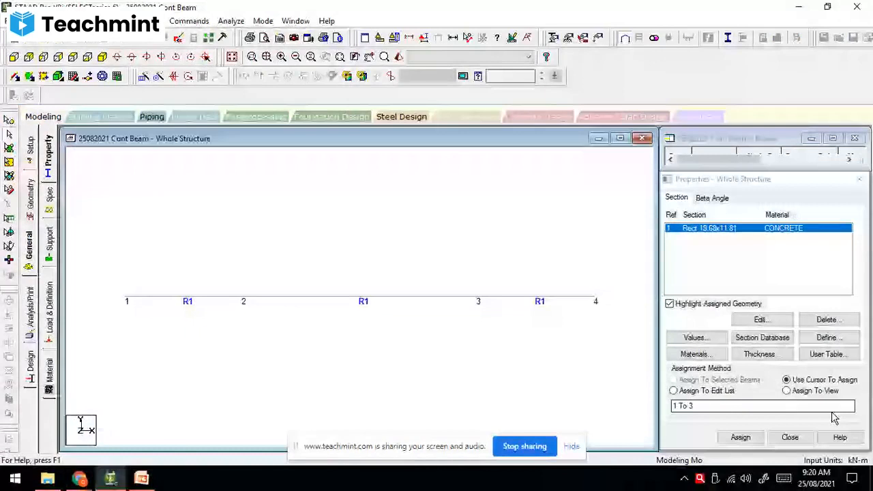
- Accept one more SY Civil join request in Teachmint, and return to STAAD.Pro to open the support definitions
key("alt+Tab")
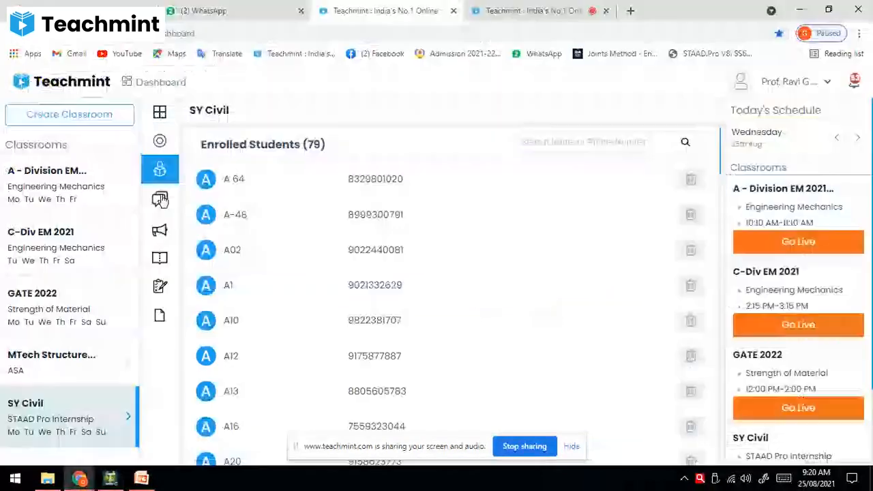
left_click(582, 178)
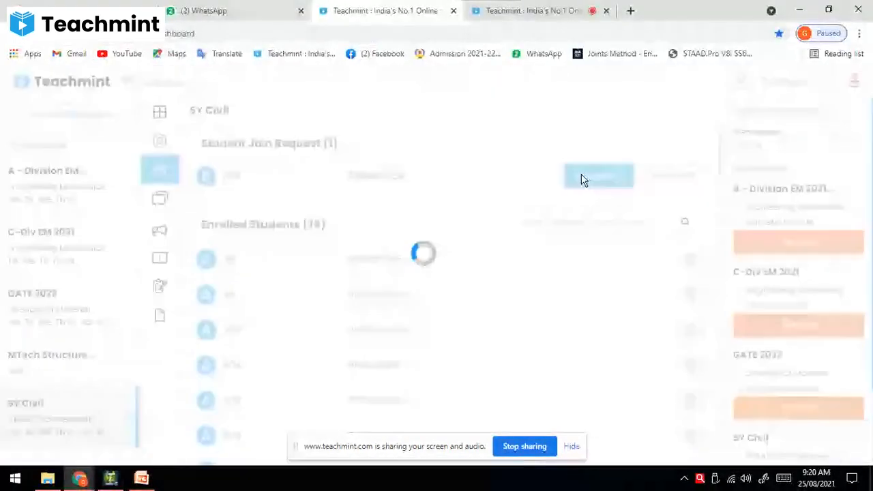
left_click(111, 479)
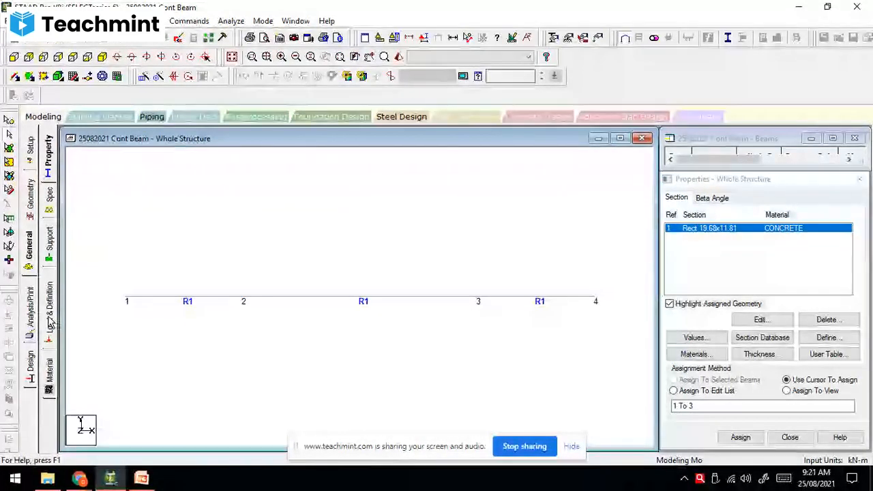
left_click(48, 257)
- Examine the supports in the Problem 20 beam figure in WhatsApp, and return to STAAD.Pro and allow the auto save
mouse_move(79, 477)
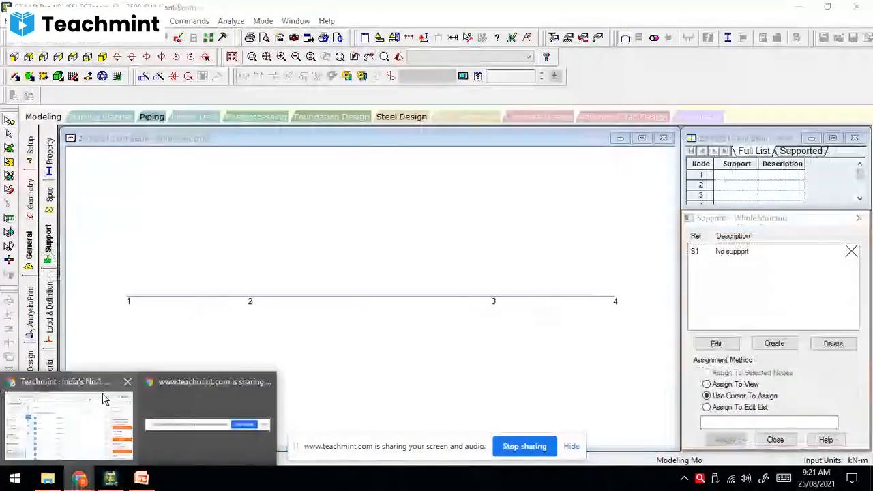
left_click(73, 423)
left_click(205, 10)
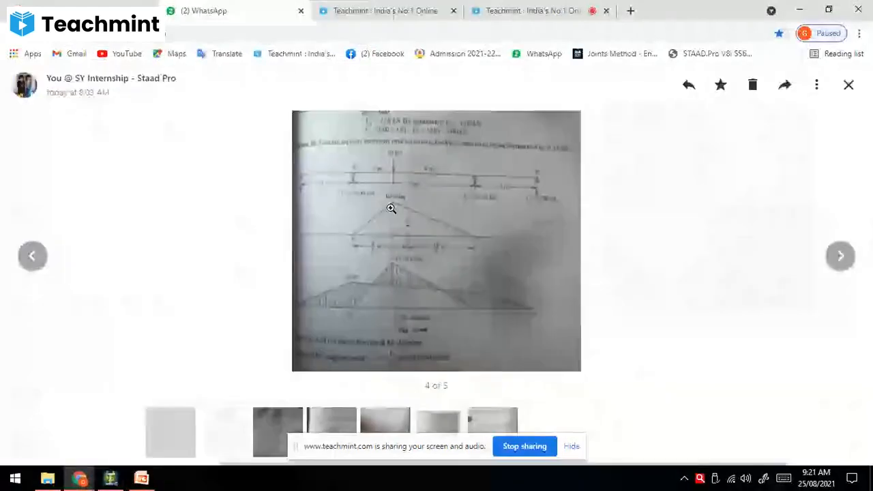
left_click(391, 208)
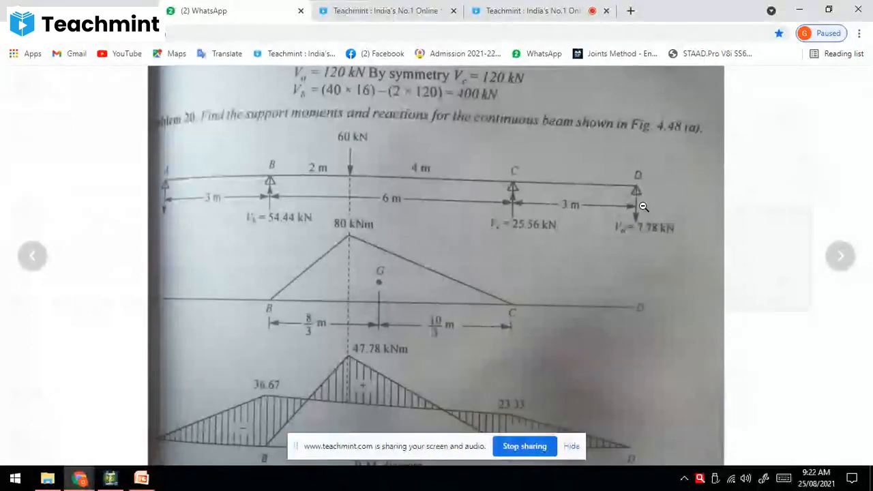
scroll(553, 248, "down", 5)
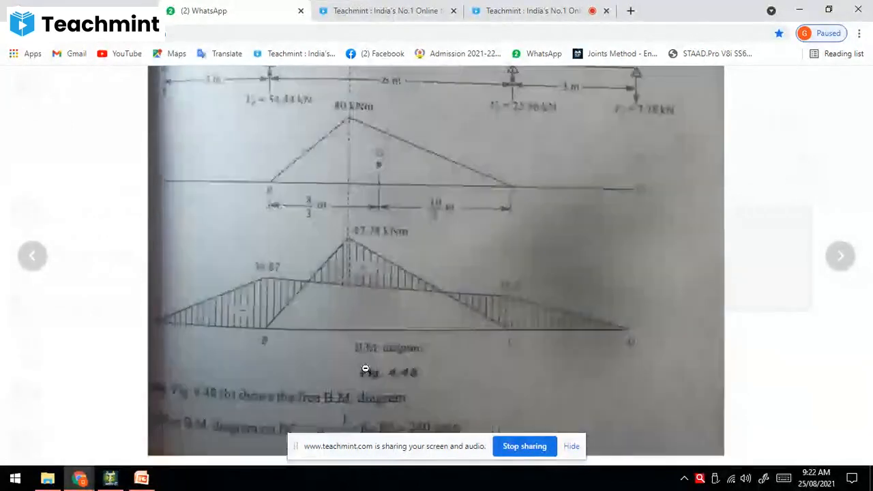
left_click(112, 479)
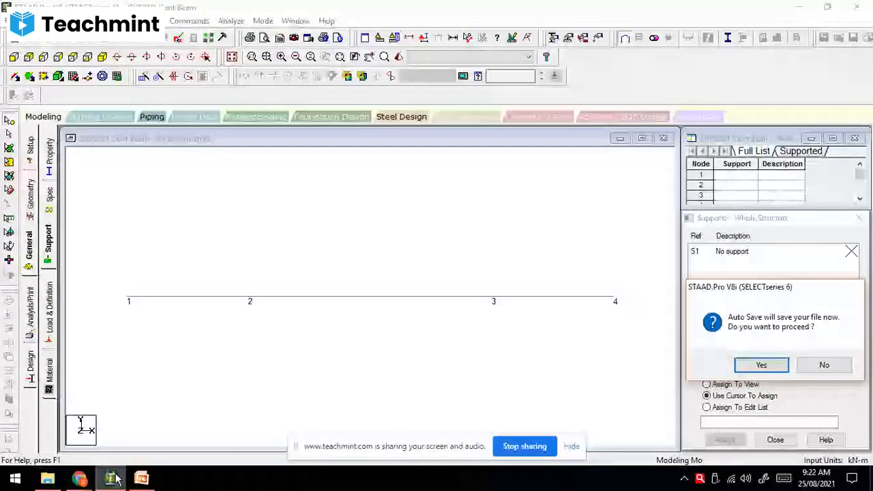
left_click(761, 365)
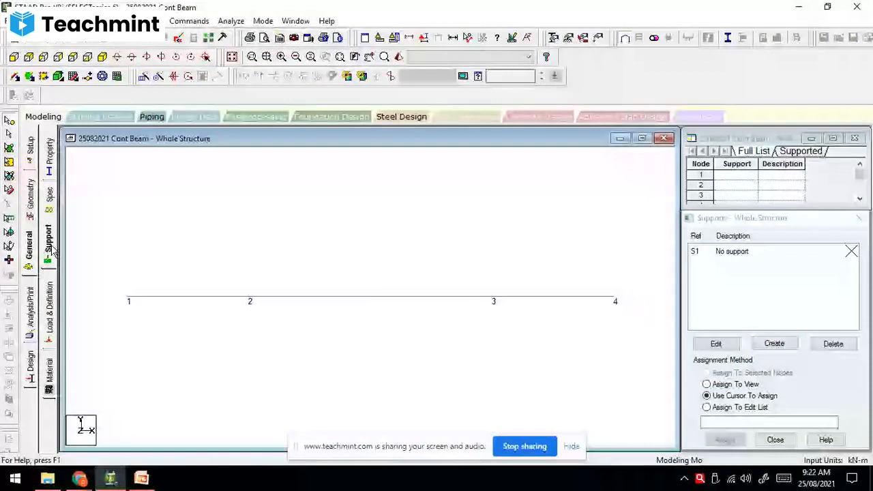
- Look for new join requests in the SY Civil student list in Teachmint and return to STAAD.Pro
left_click(80, 479)
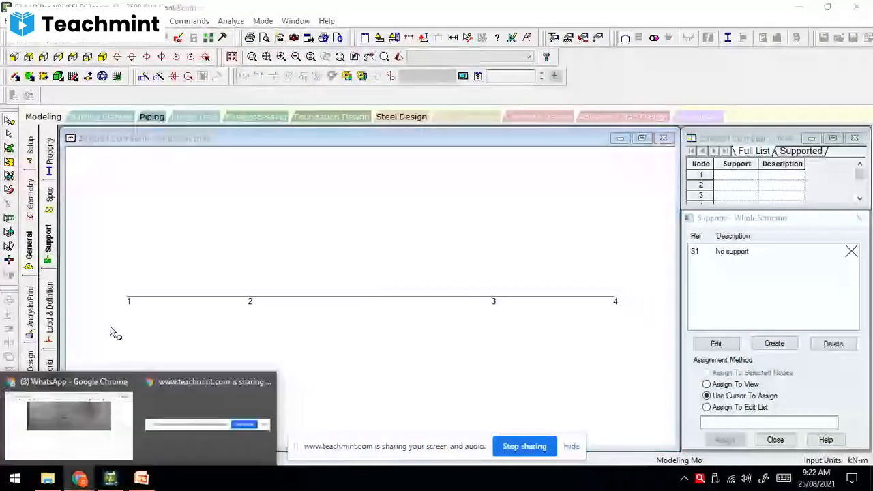
left_click(88, 404)
left_click(389, 9)
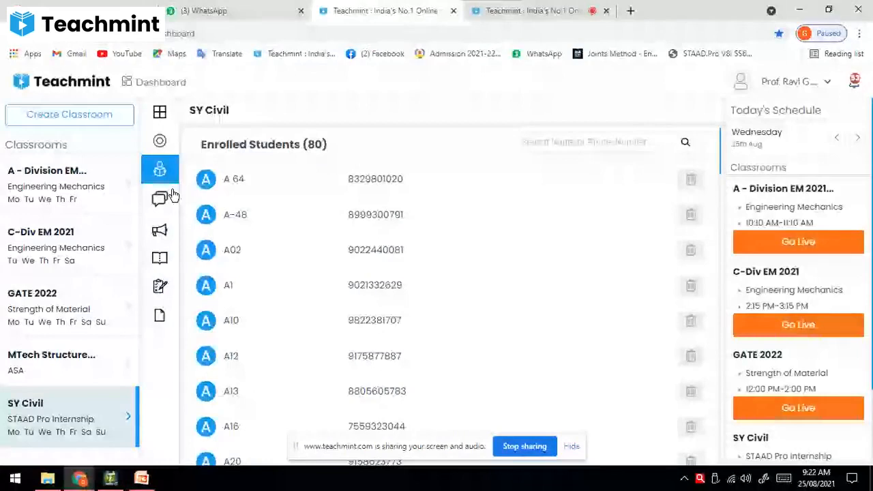
left_click(114, 480)
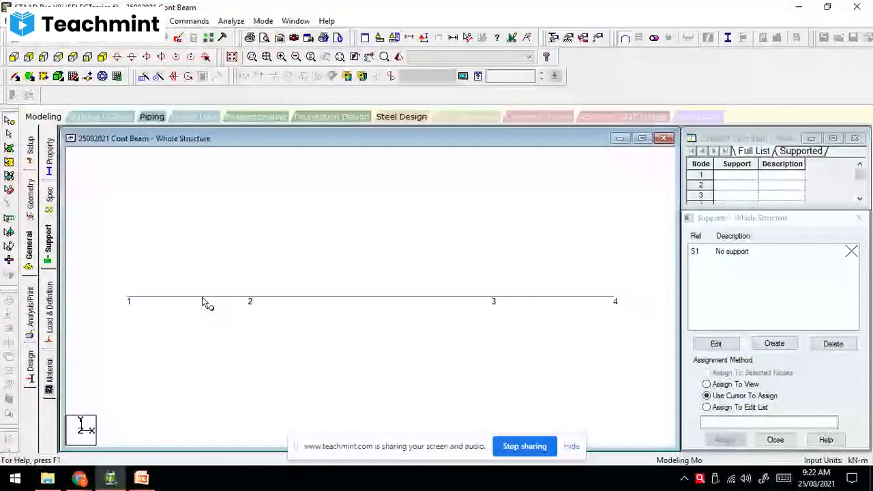
- Dismiss the join-request notification and start creating a new support for the continuous beam
left_click(838, 336)
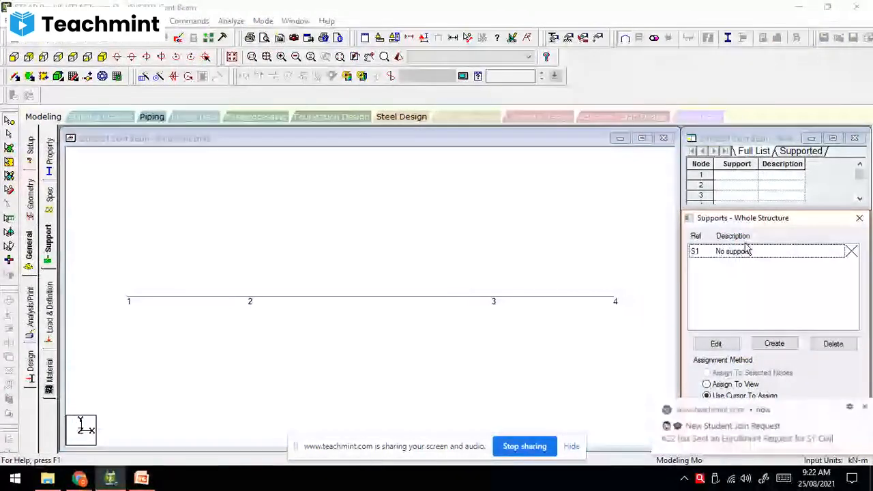
left_click(865, 408)
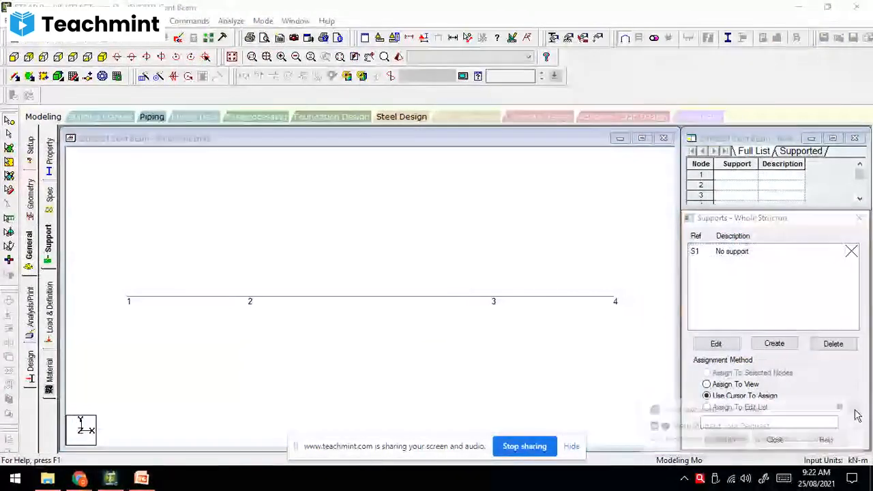
left_click(710, 268)
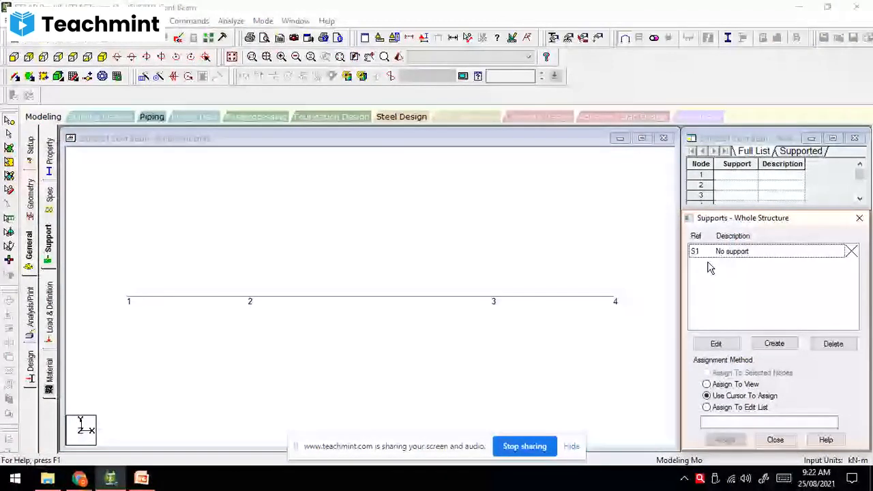
left_click(775, 345)
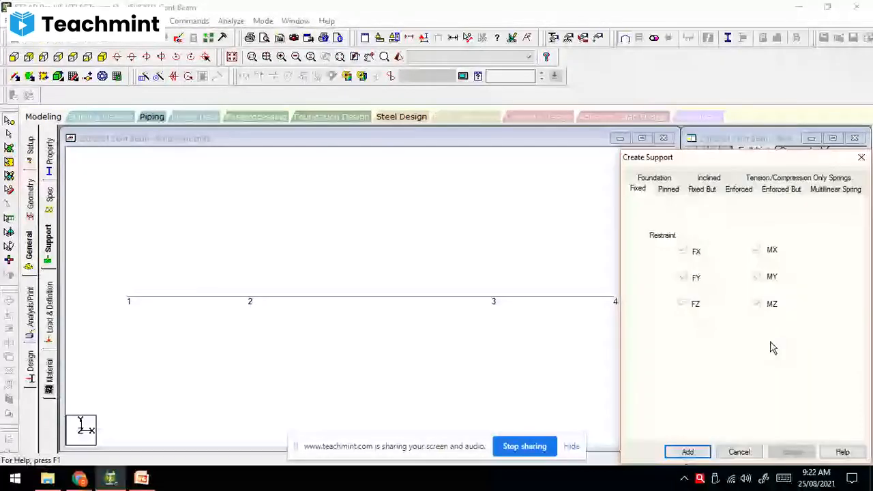
- Compare the restraint and release options of the Fixed, Pinned and Fixed But support types, and dismiss the join-request notification
left_click(701, 191)
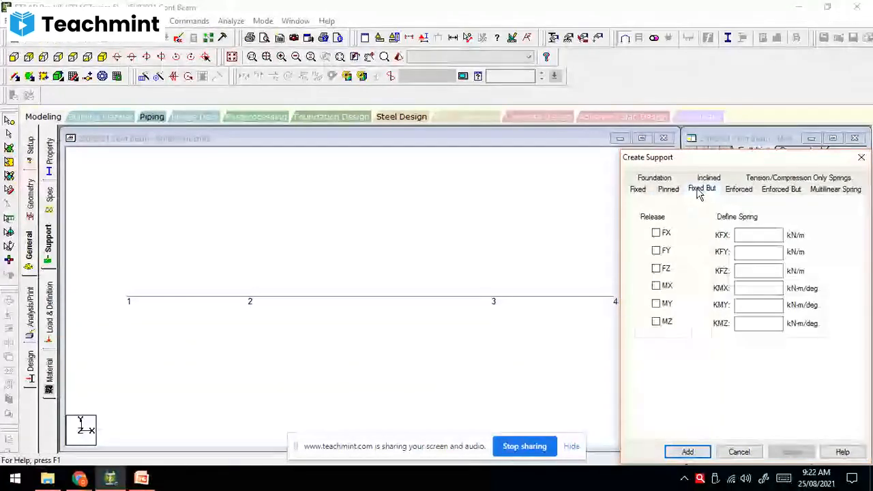
left_click(642, 194)
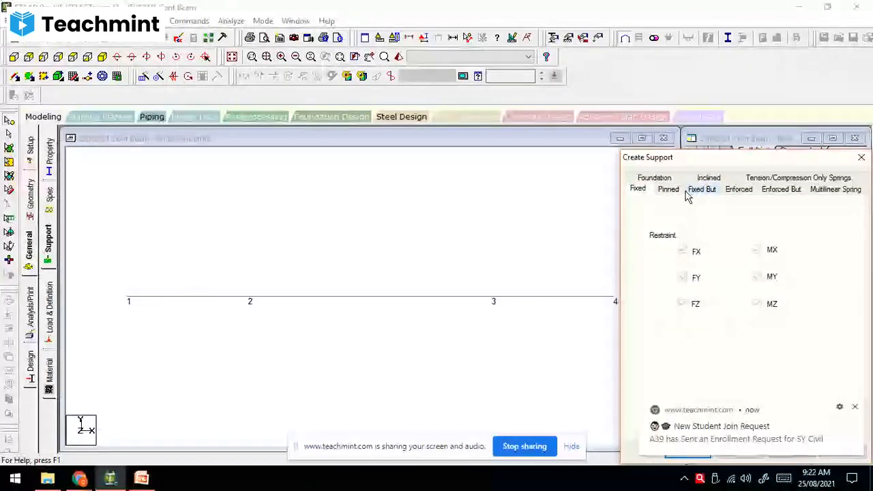
left_click(670, 193)
left_click(637, 195)
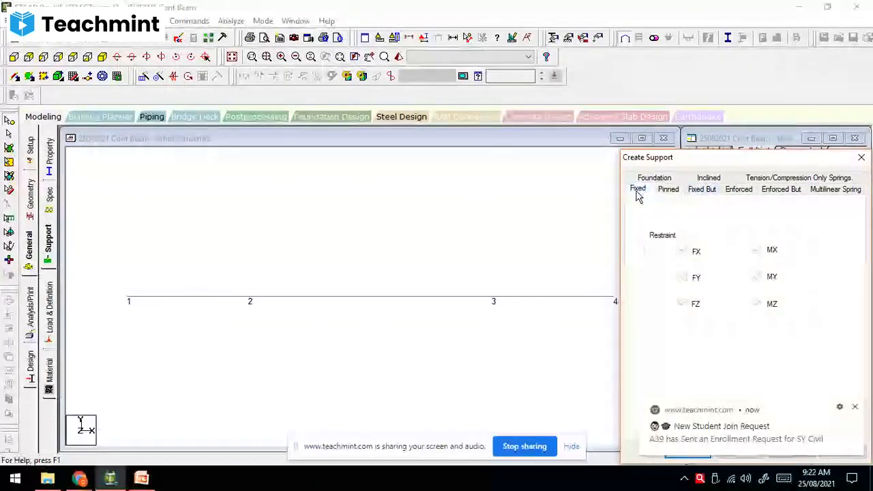
left_click(667, 195)
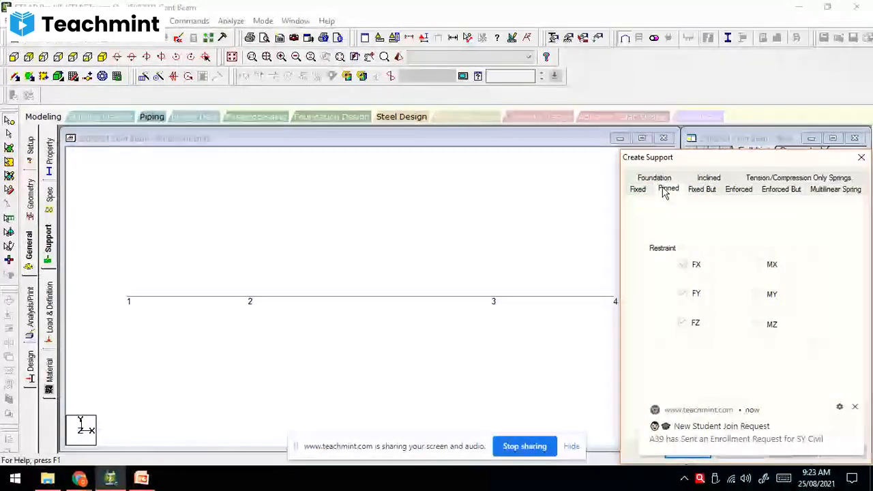
left_click(702, 189)
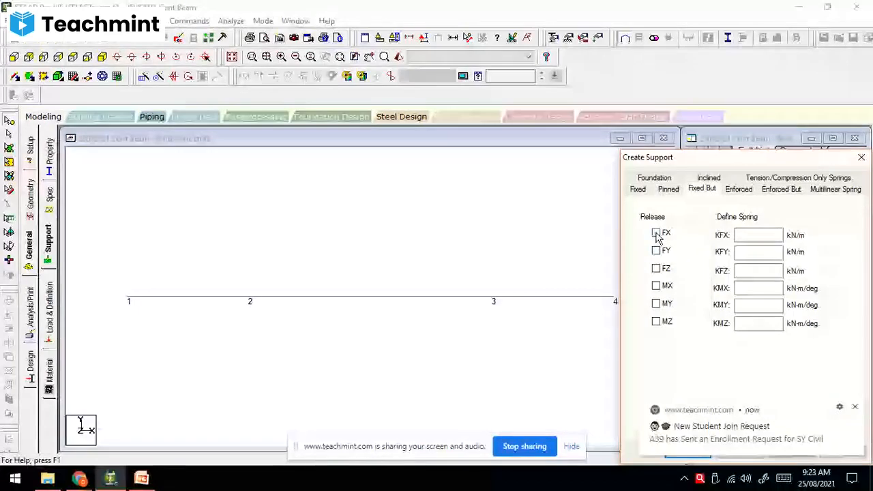
left_click(856, 407)
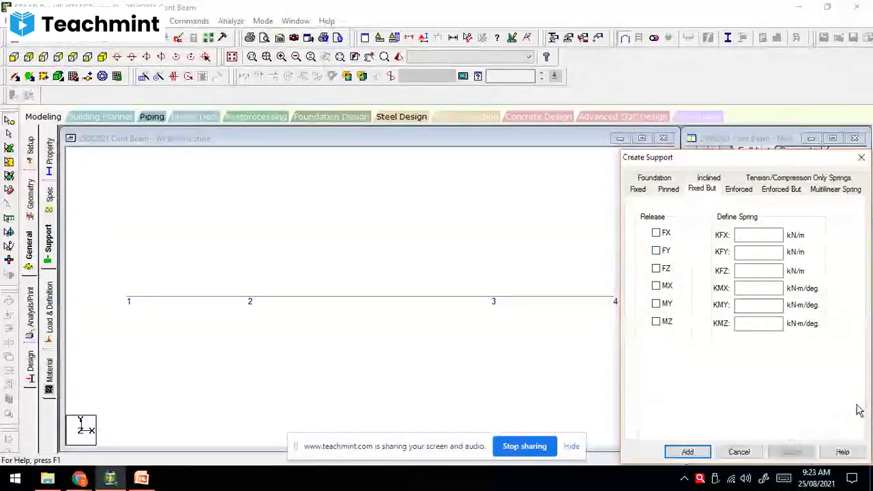
- Add a Fixed But support with FX, FZ, MX, MY and MZ released, leaving FY restrained
left_click(656, 234)
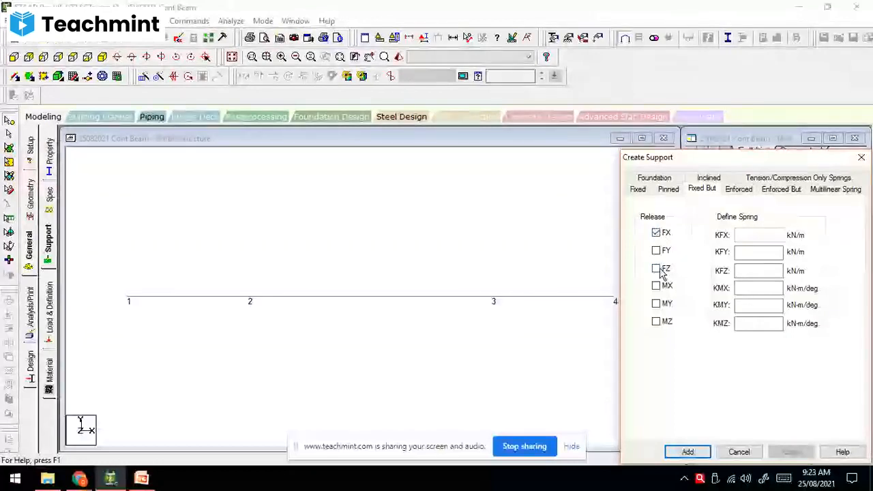
left_click(656, 269)
left_click(656, 286)
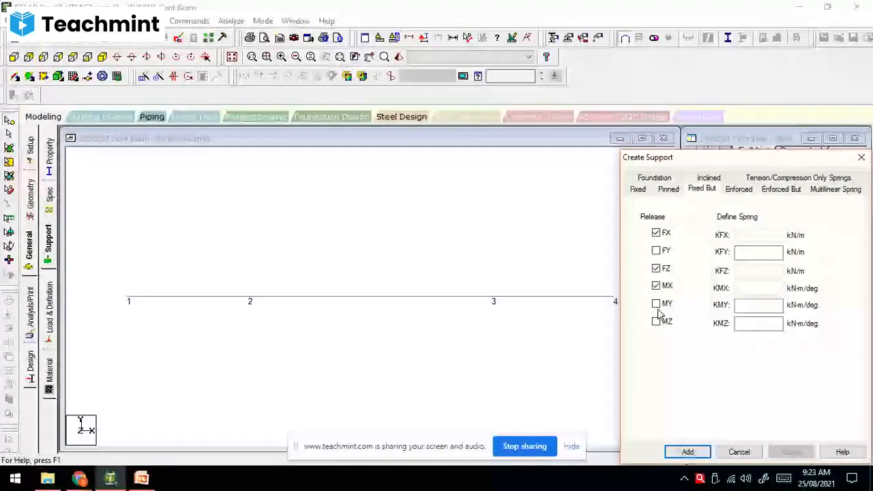
left_click(657, 305)
left_click(657, 322)
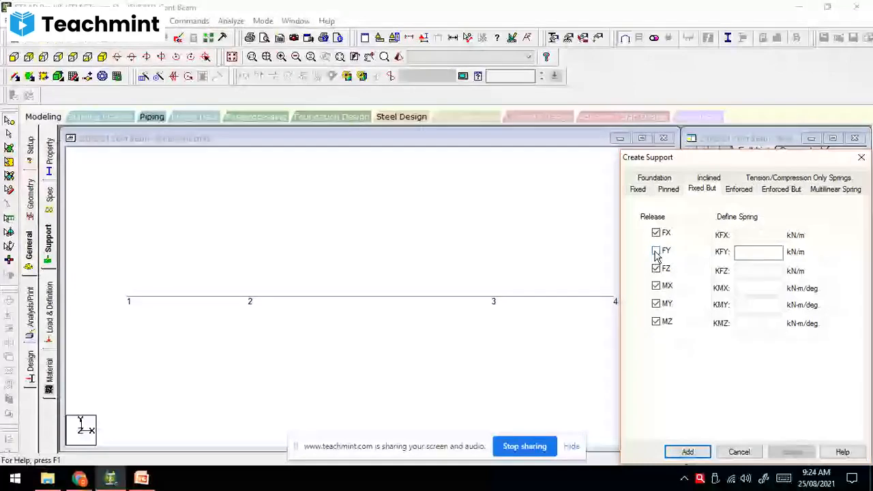
left_click(687, 453)
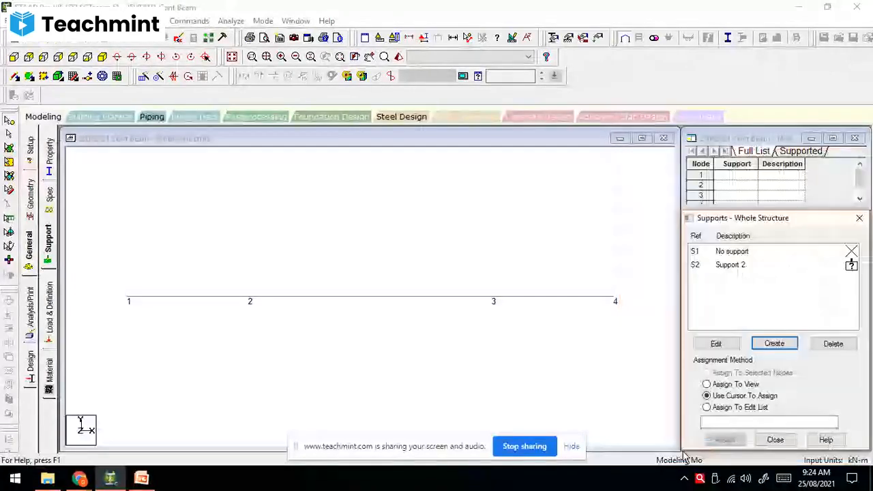
- Show the node points and assign the new Fixed But support to nodes 1 to 4 of the beam
left_click(724, 266)
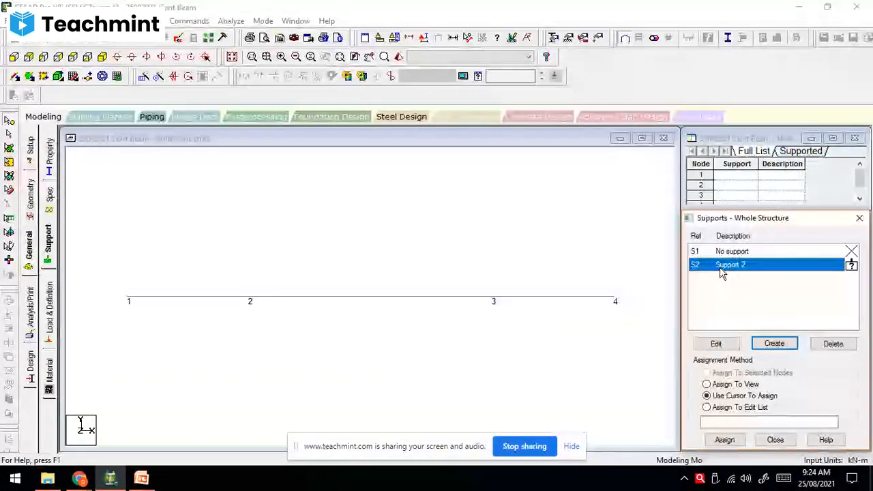
left_click(367, 308)
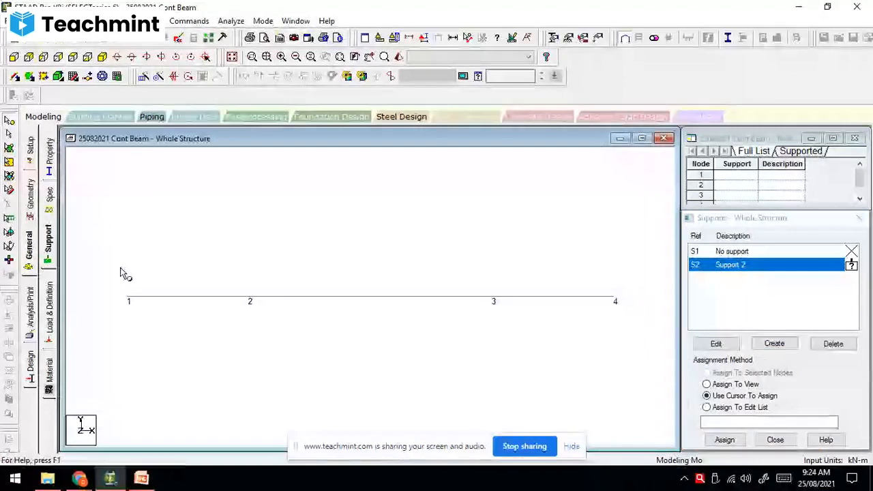
key("shift+k")
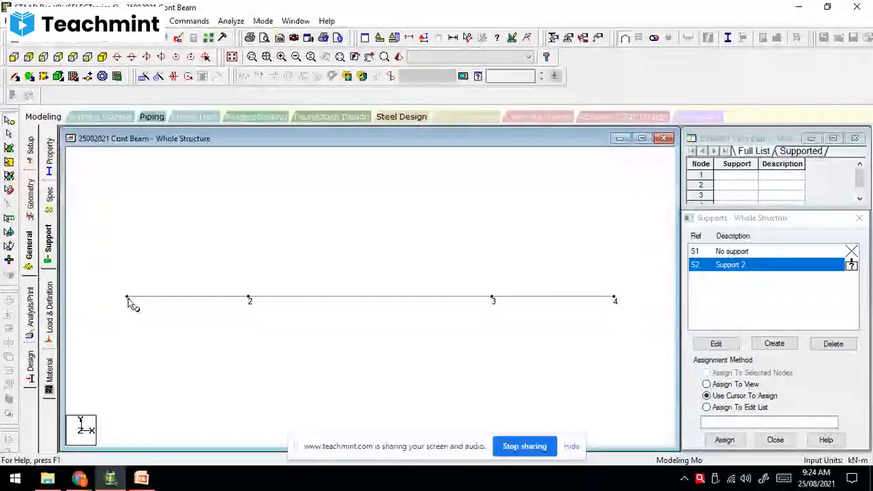
left_click(128, 300)
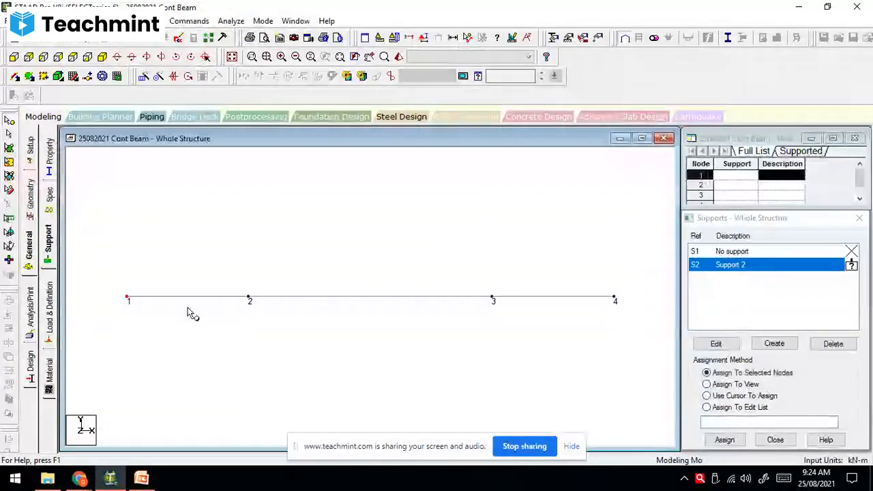
left_click(248, 299, "ctrl")
left_click(492, 298, "ctrl")
left_click(614, 299, "ctrl")
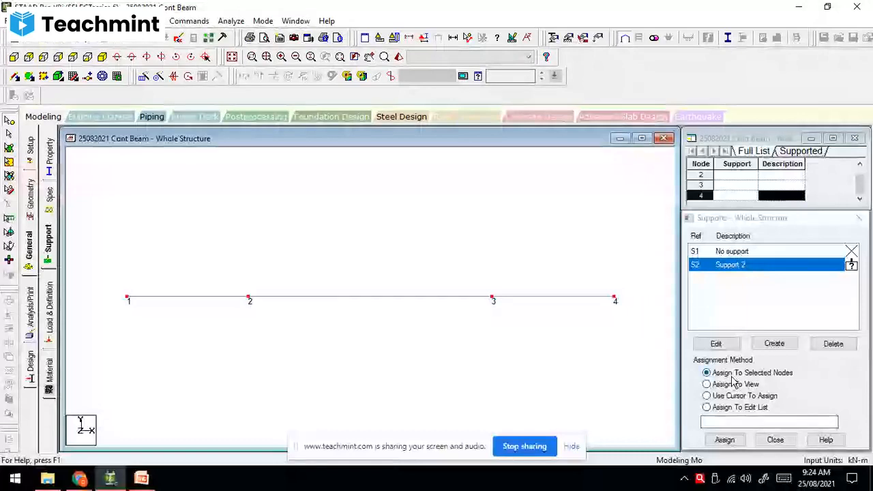
left_click(725, 440)
left_click(757, 369)
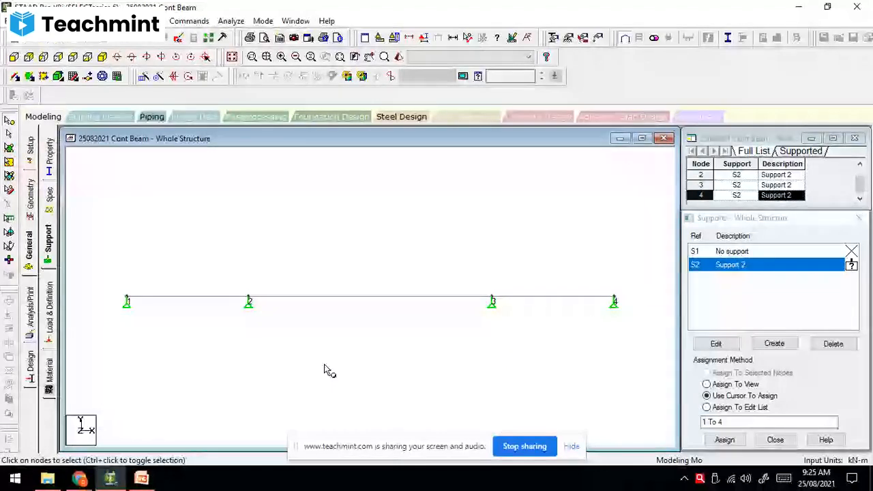
- Accept pending join requests for the SY Civil class in Teachmint, return to STAAD.Pro and dismiss the notification
left_click(83, 480)
left_click(117, 405)
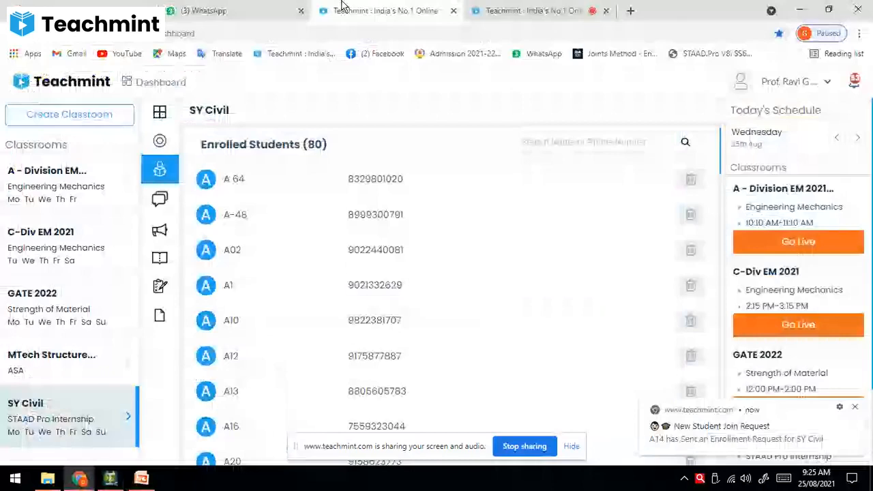
left_click(164, 177)
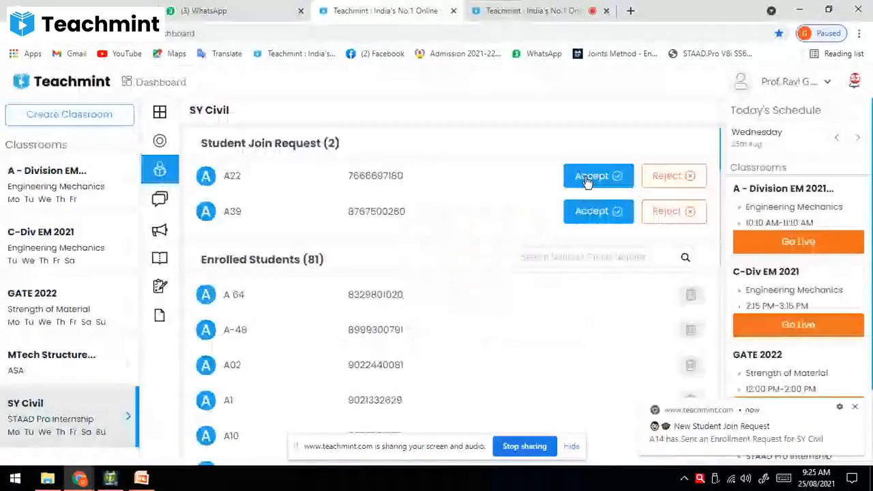
left_click(111, 479)
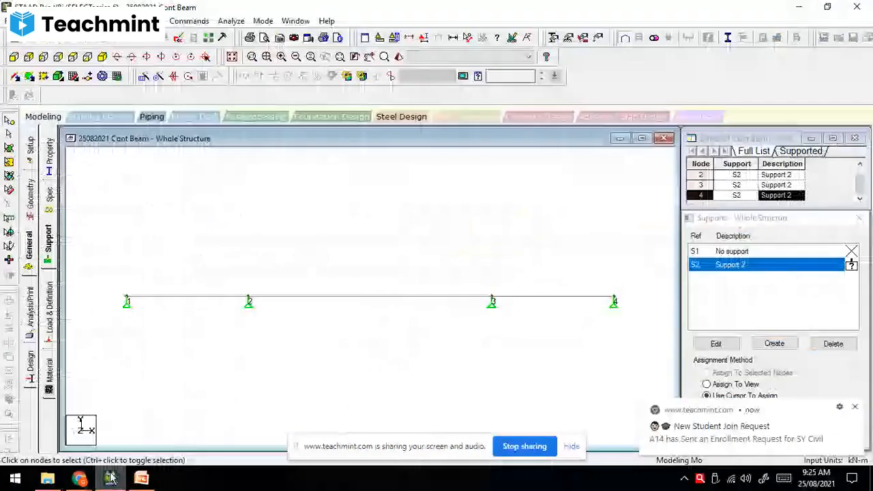
left_click(856, 408)
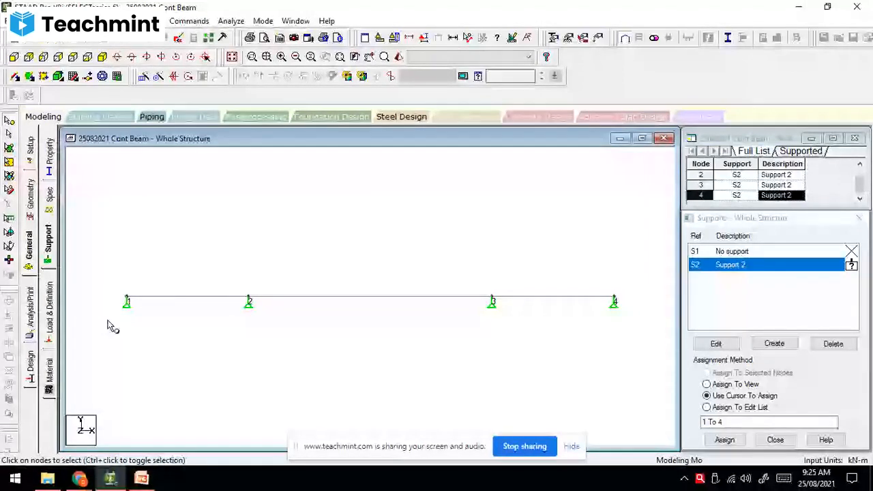
- Add primary load case 1 with loading type Live and the title Loading
left_click(51, 320)
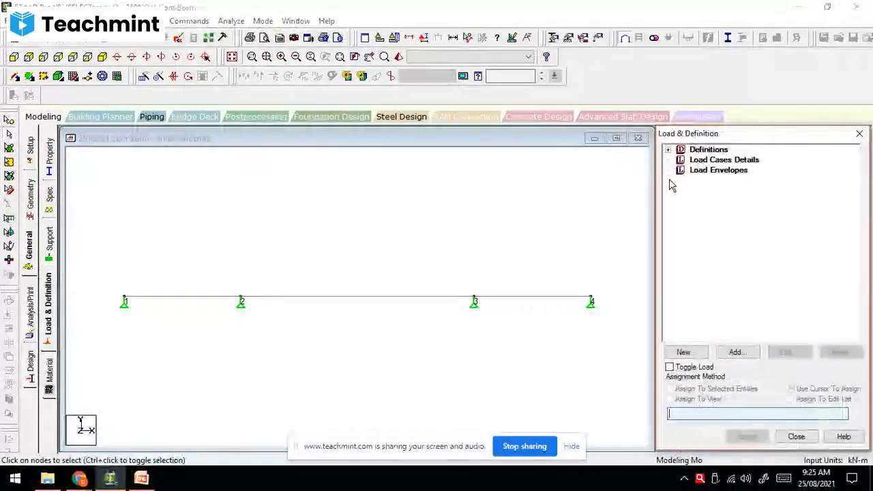
left_click(702, 161)
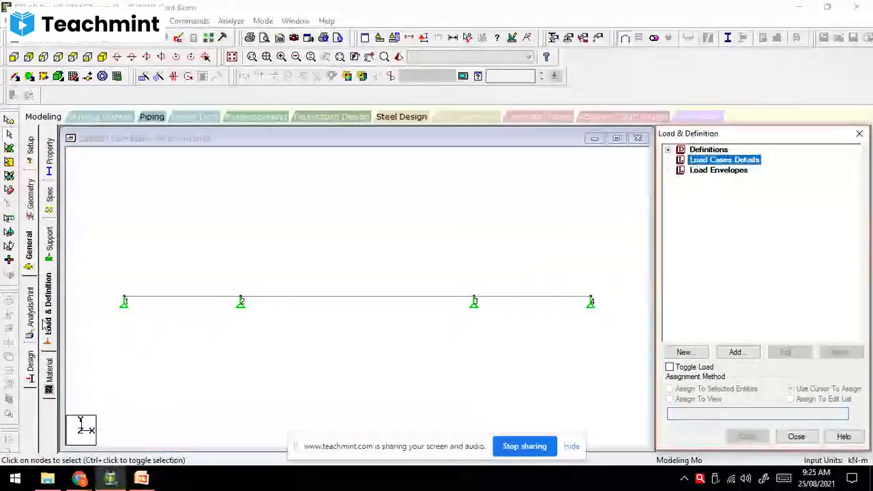
left_click(49, 325)
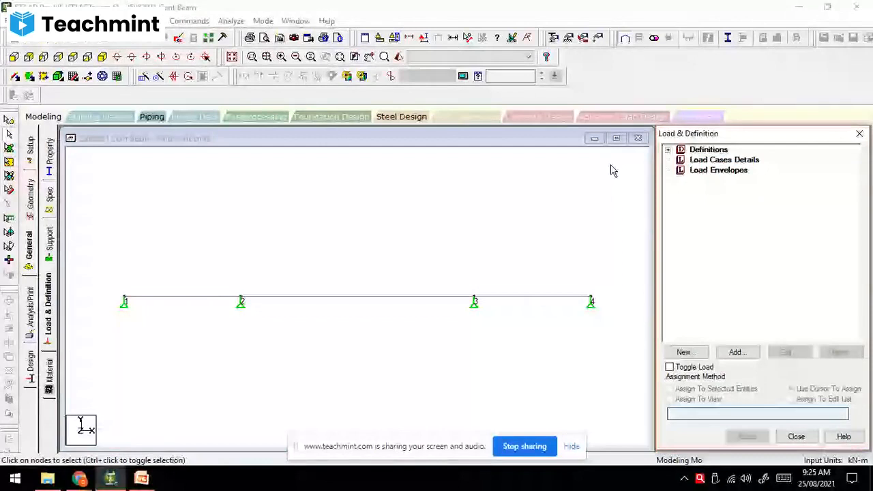
left_click(706, 164)
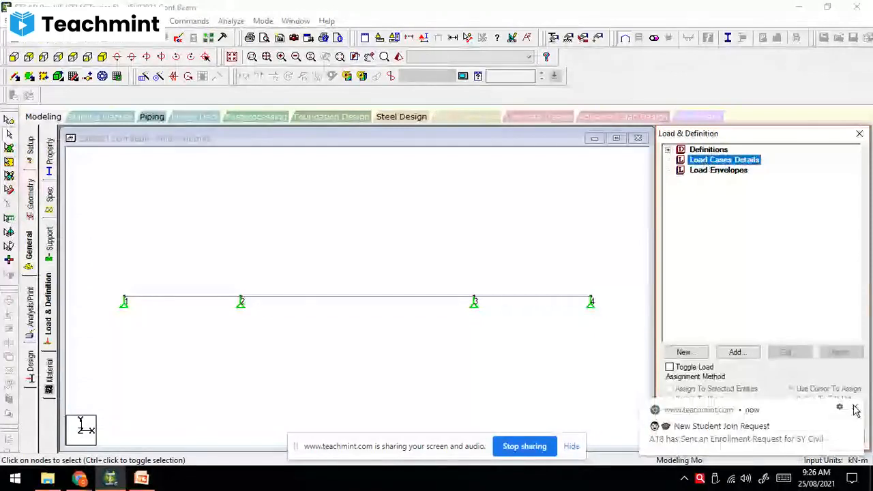
left_click(857, 409)
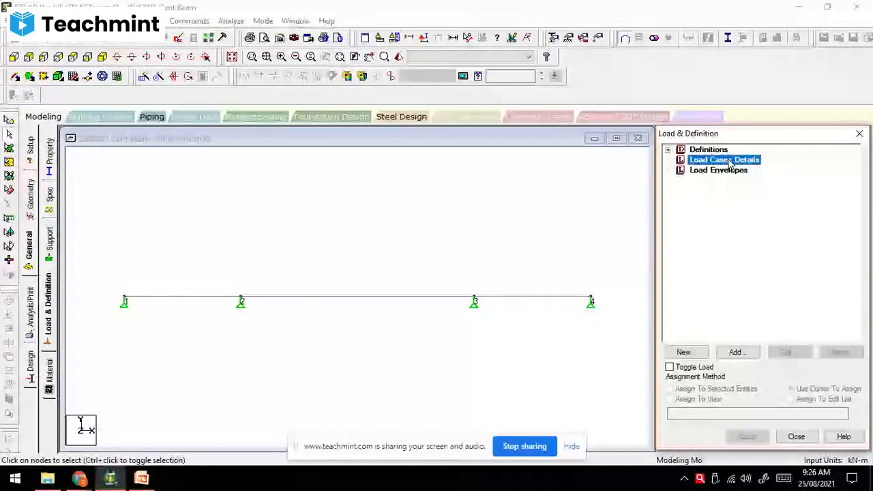
left_click(736, 352)
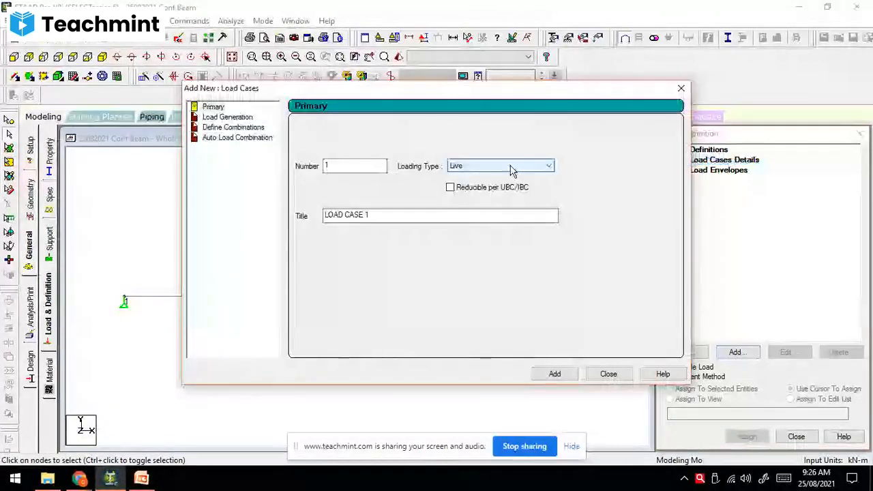
left_click_drag(382, 216, 271, 216)
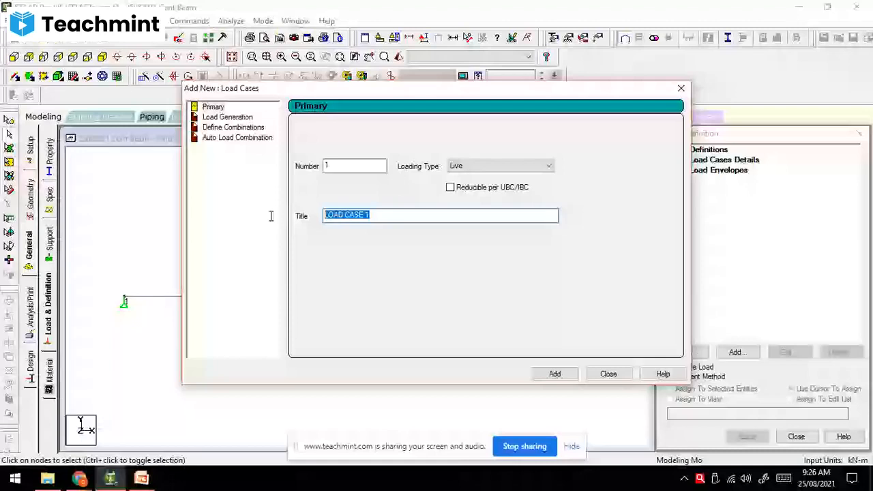
type("Loading")
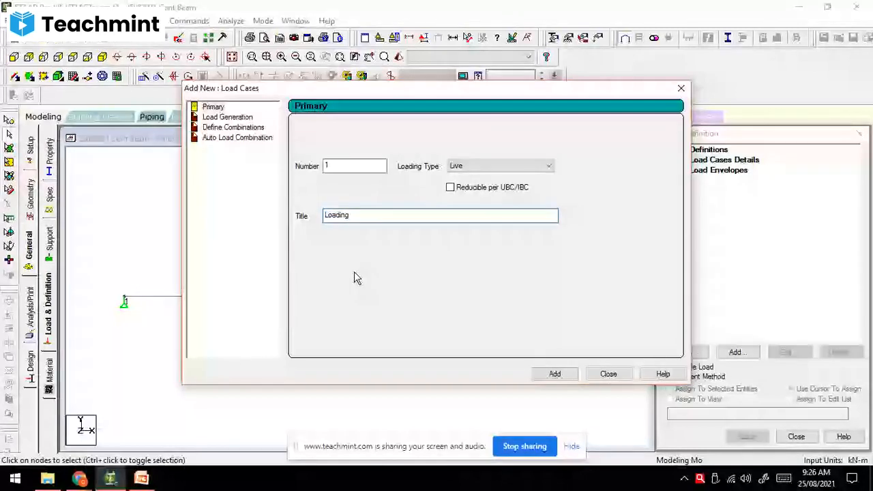
left_click(555, 374)
left_click(596, 375)
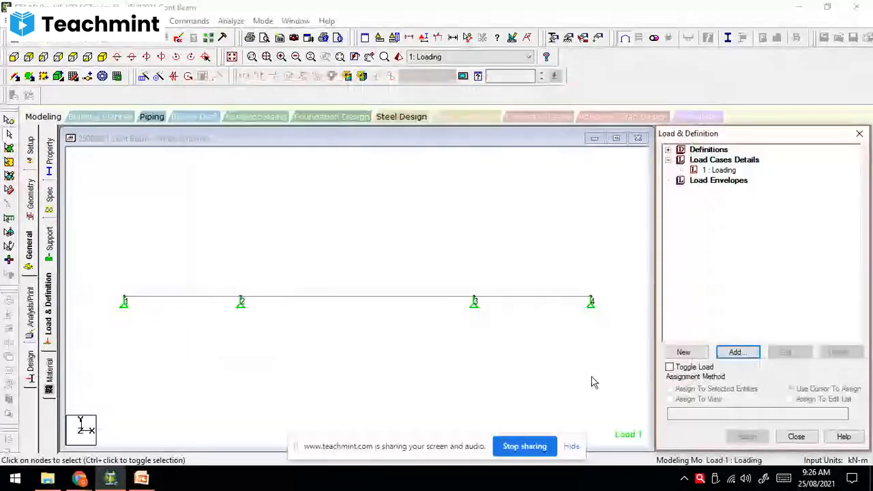
- Check the point load in the Problem 20 figure in WhatsApp, and return to STAAD.Pro to start adding a load item to the Loading case
left_click(725, 171)
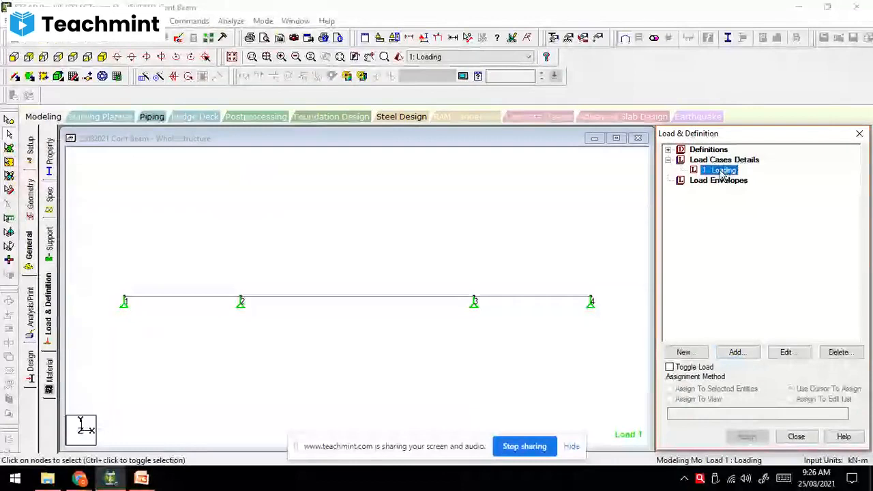
left_click(78, 481)
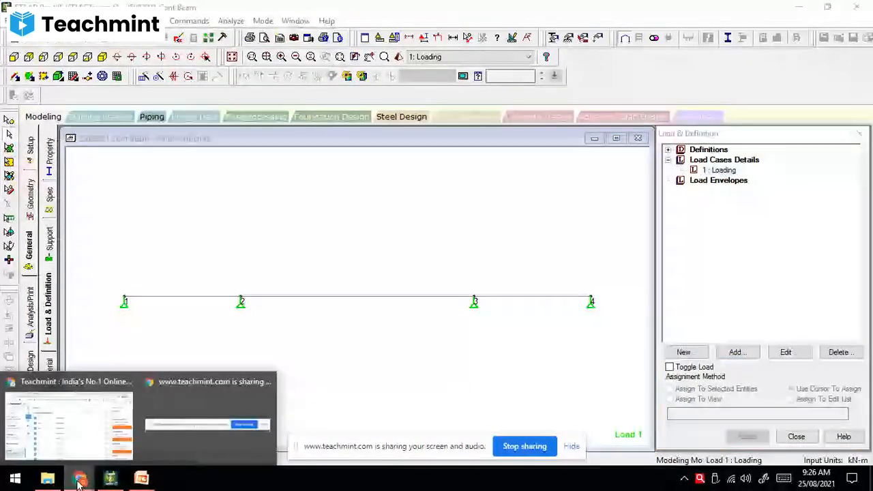
left_click(71, 420)
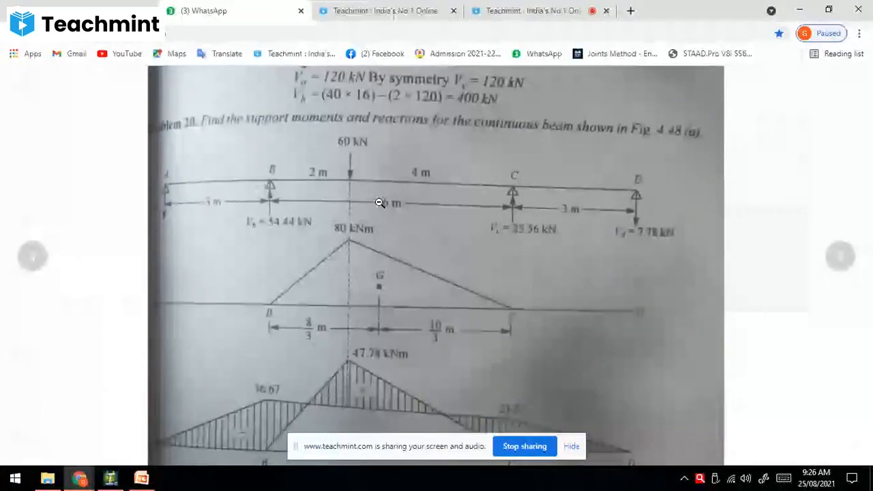
scroll(380, 202, "down", 6)
left_click(110, 478)
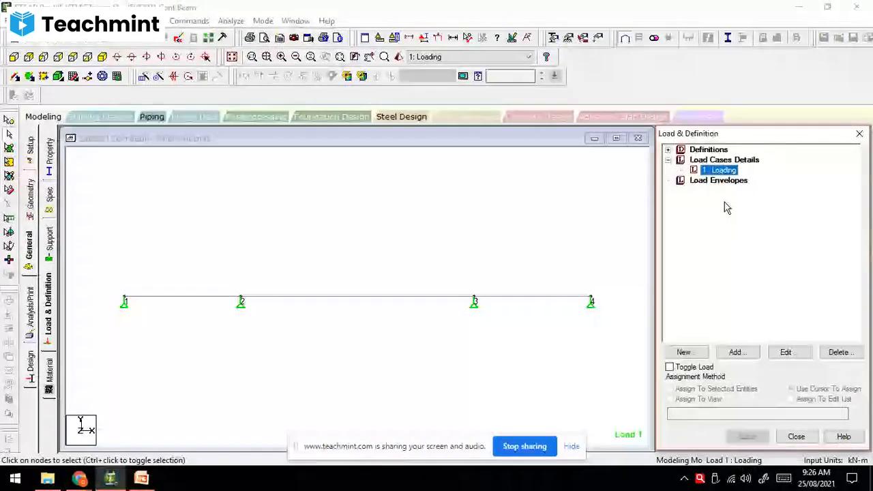
left_click(735, 353)
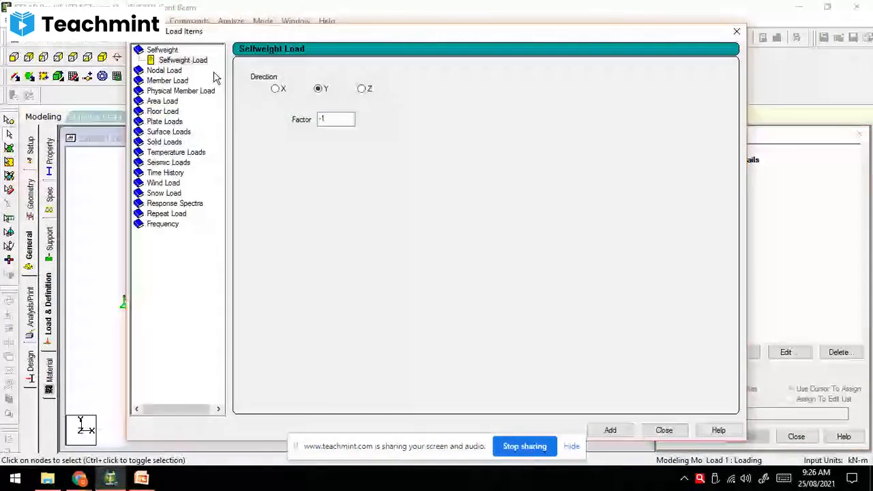
left_click(177, 91)
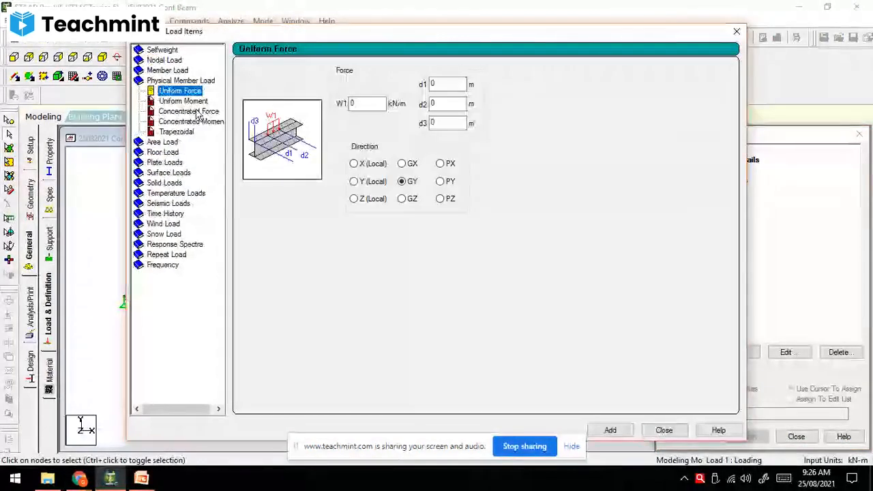
left_click(197, 112)
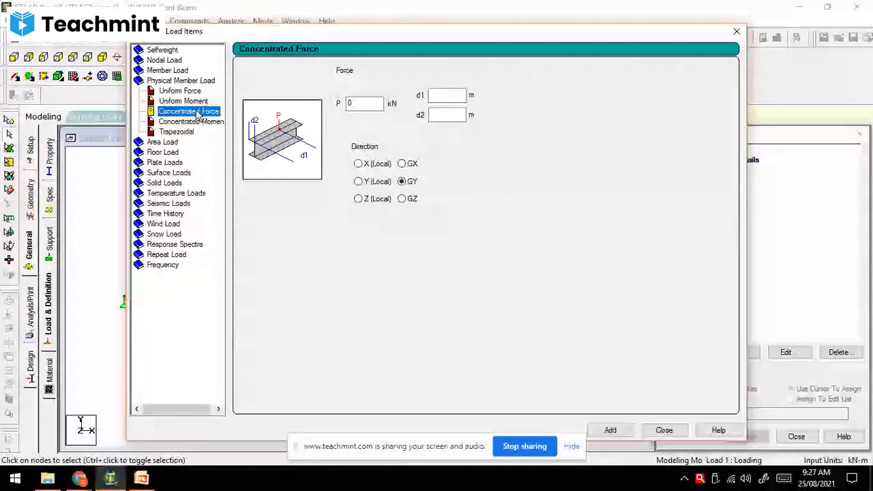
double_click(348, 103)
type("-6")
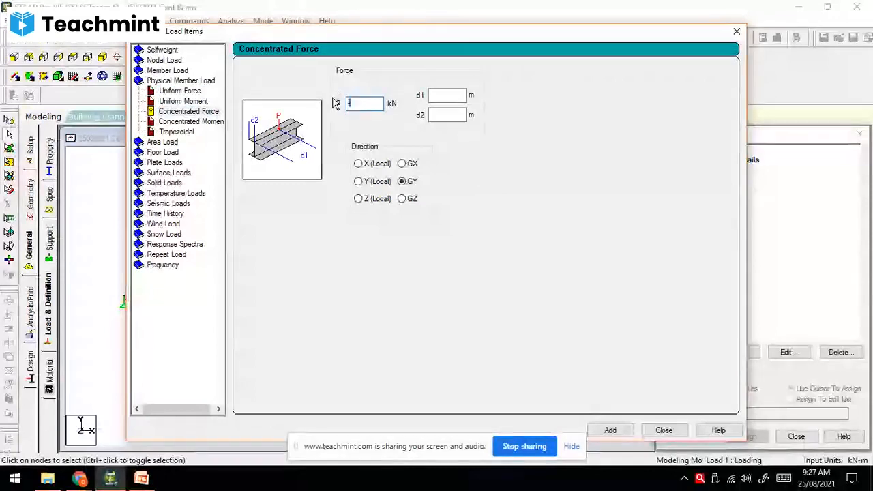
type("0")
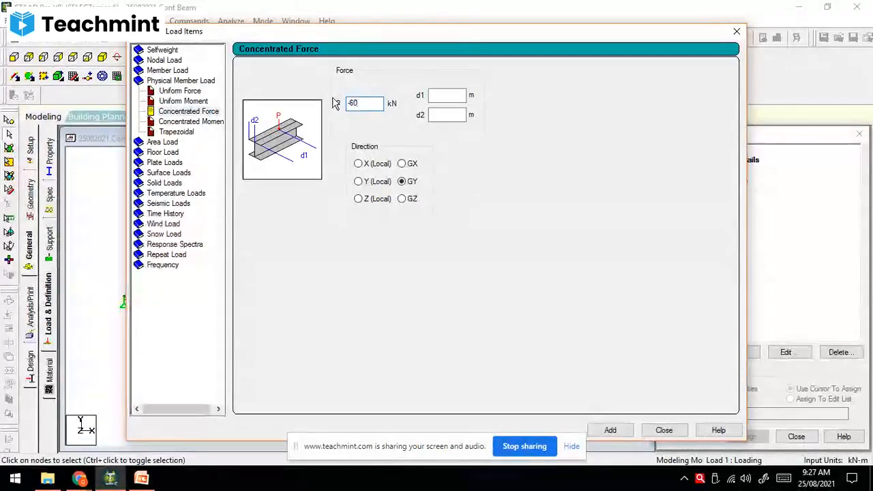
- Choose a concentrated force under Member Load with P of -60 kN in direction GY, and accept the auto save
left_click(177, 72)
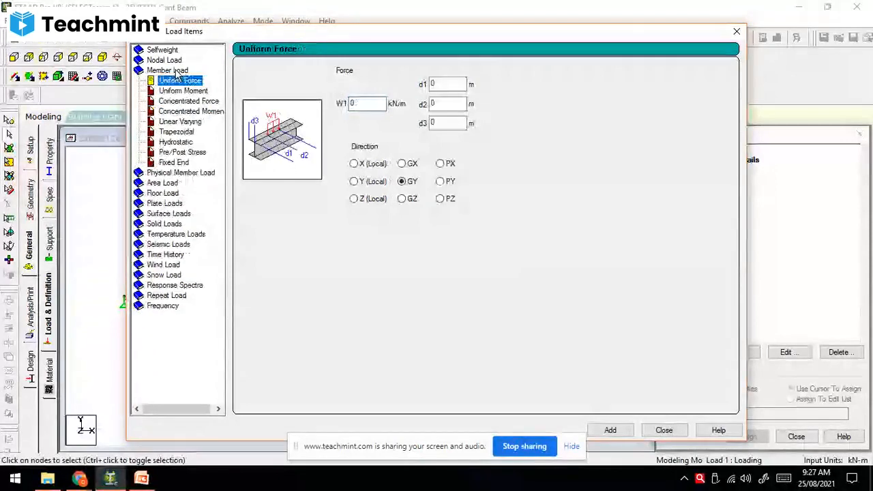
left_click(205, 101)
type("-60")
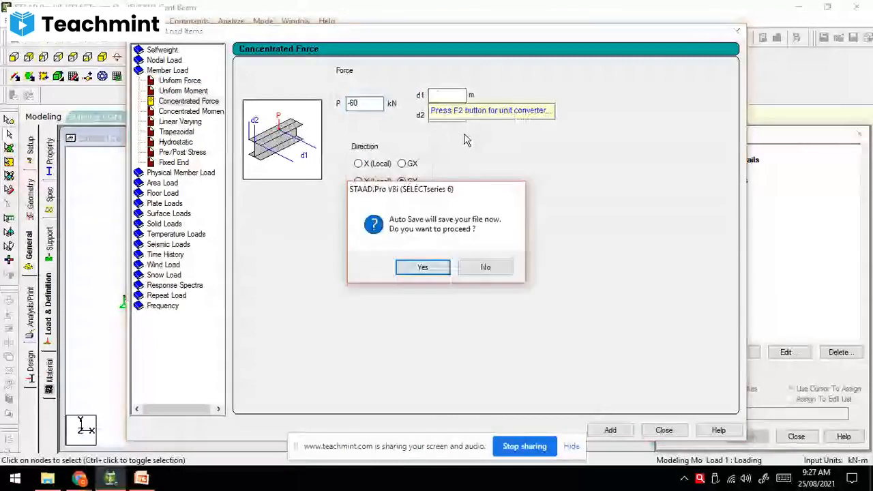
left_click(423, 267)
left_click(358, 254)
- Set the concentrated force's d1 to 2 m and d2 to 0 m, and add it to the Loading case
left_click(441, 96)
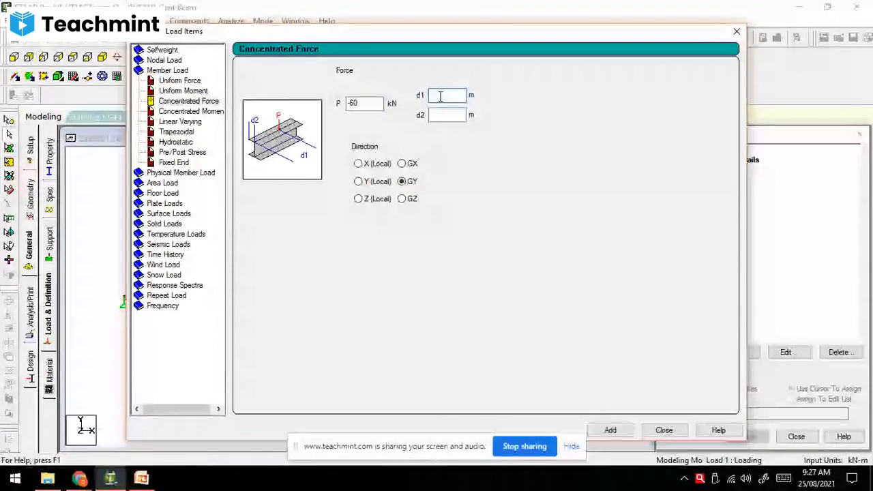
type("2")
left_click(447, 115)
type("0")
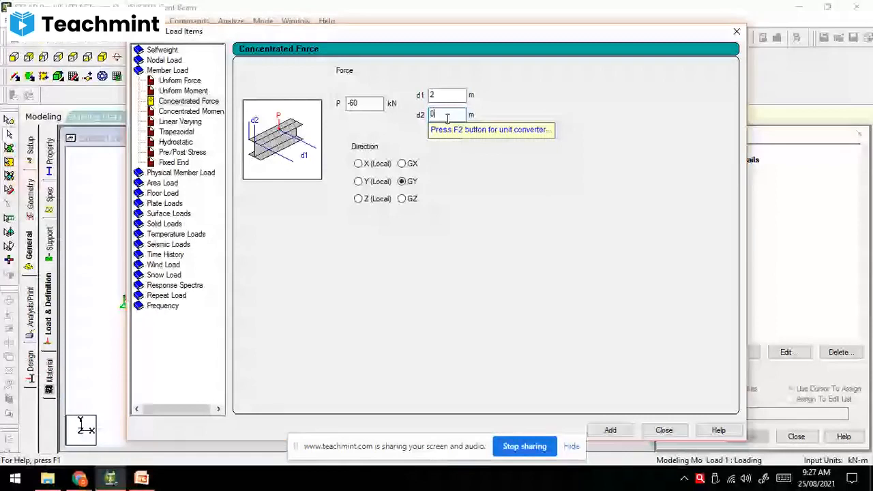
left_click(361, 104)
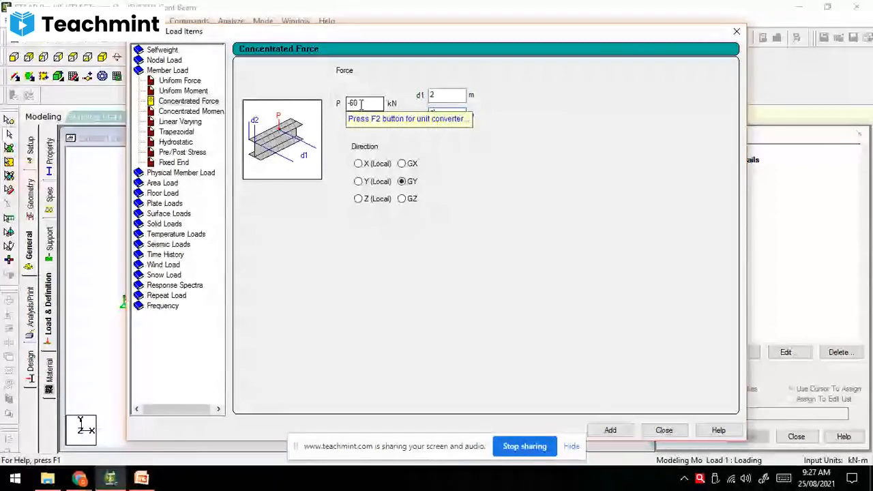
left_click(610, 430)
left_click(664, 430)
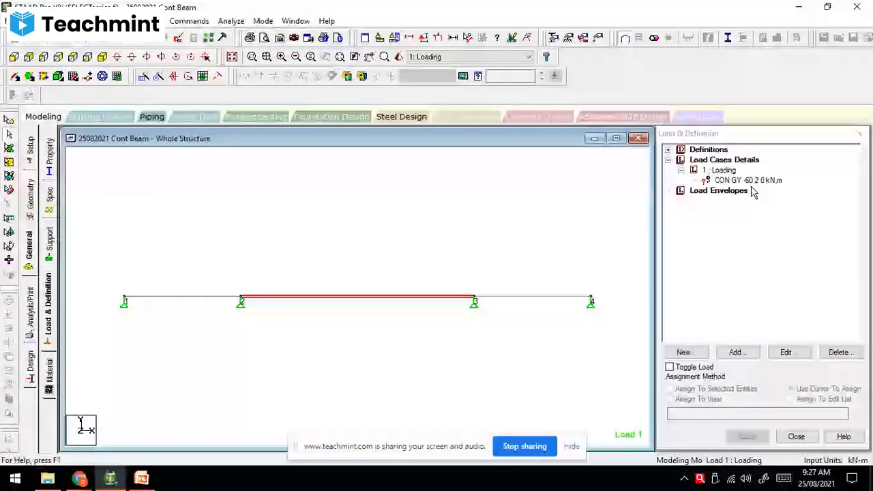
- Assign the concentrated force load to the selected middle beam between nodes 2 and 3, and clear the beam selection
left_click(749, 180)
left_click(747, 436)
left_click(756, 324)
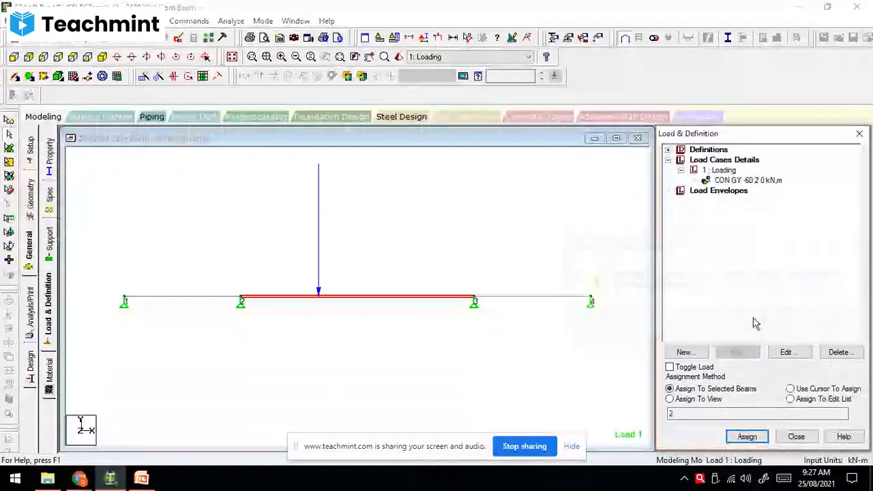
left_click(418, 352)
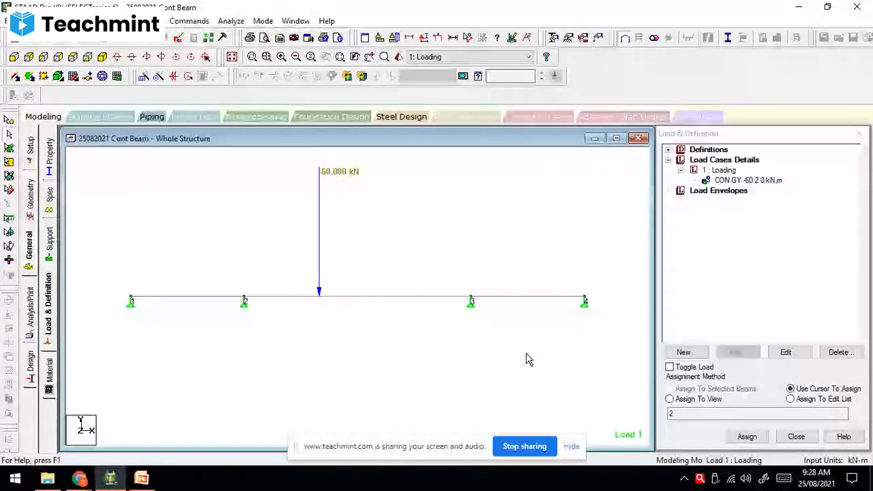
- Check the SY Civil join requests and the live class session in Teachmint, and return to STAAD.Pro
mouse_move(79, 479)
left_click(68, 418)
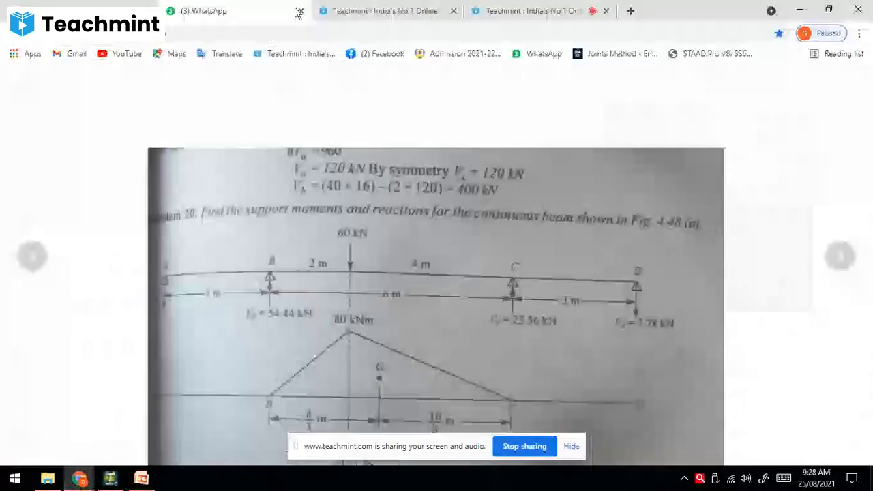
left_click(336, 12)
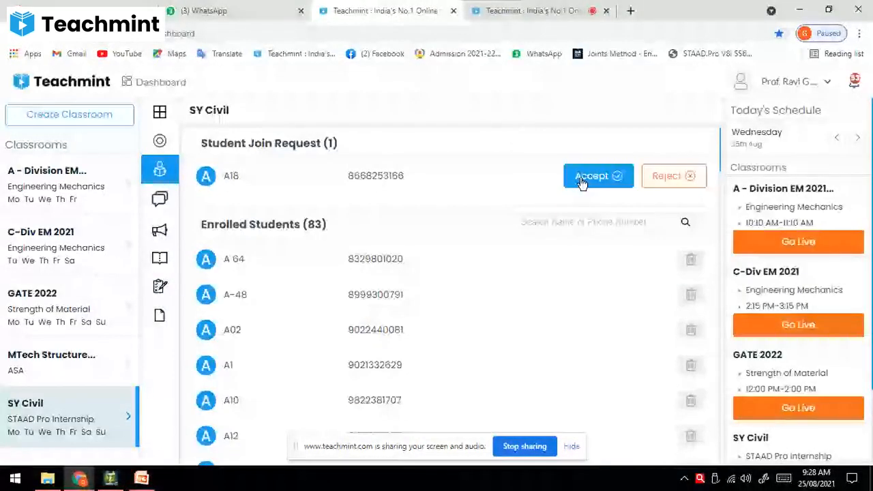
key("ctrl+Tab")
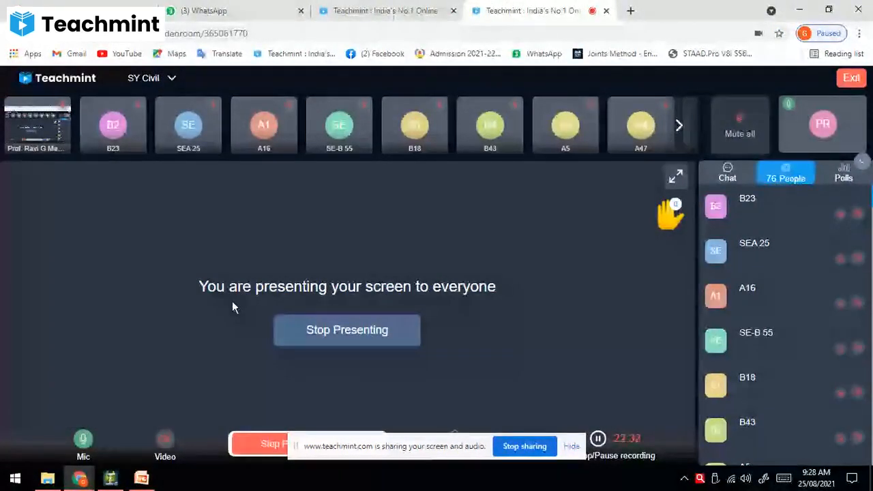
key("alt+Tab")
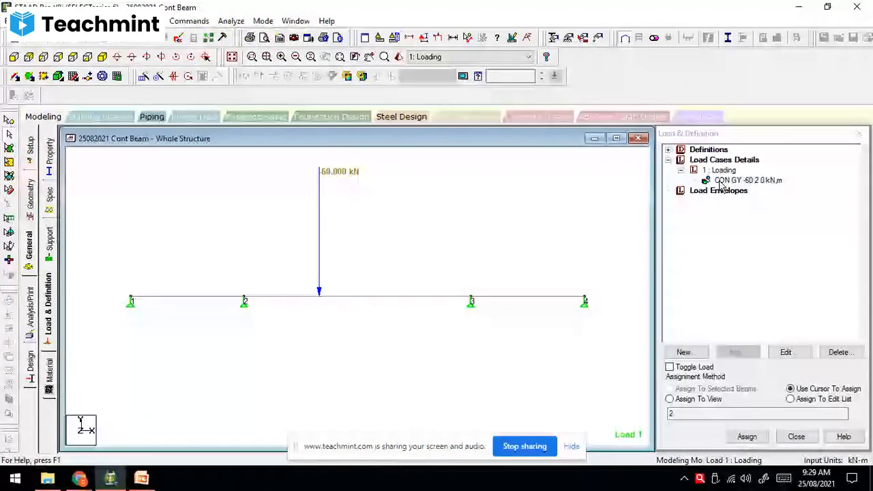
- Open the concentrated force load item to review its force, distances and direction, and close it
double_click(720, 182)
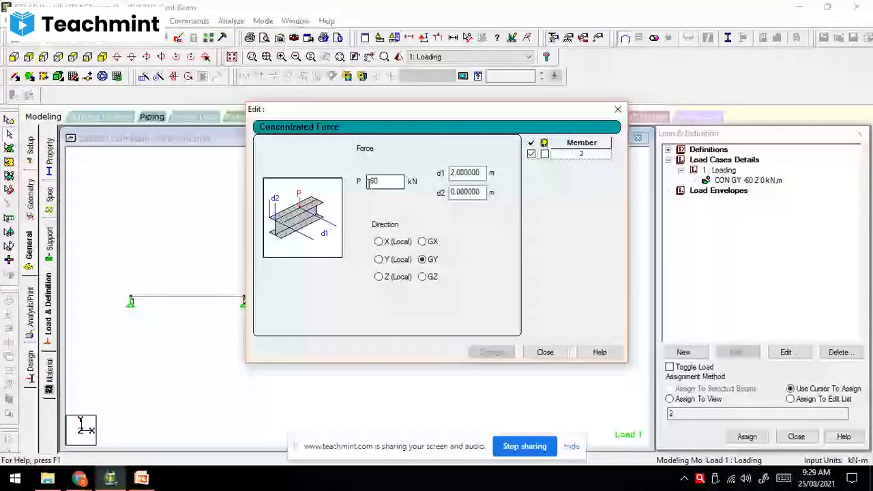
type("-")
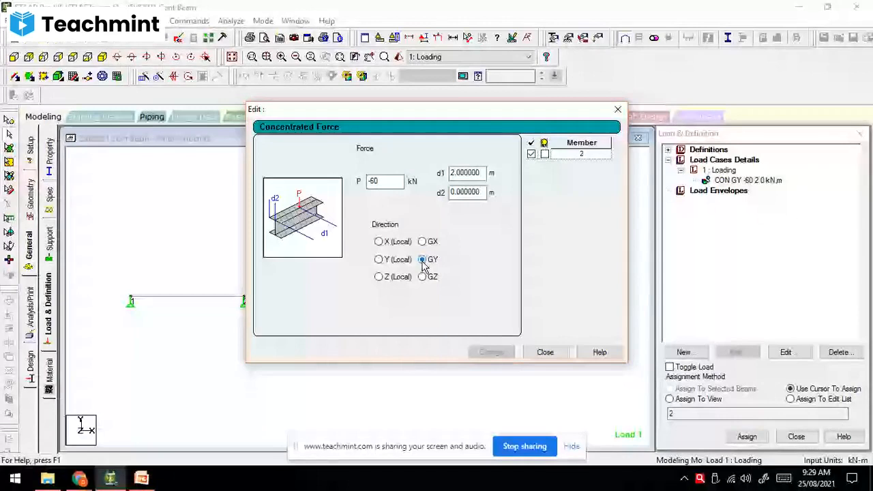
left_click(546, 352)
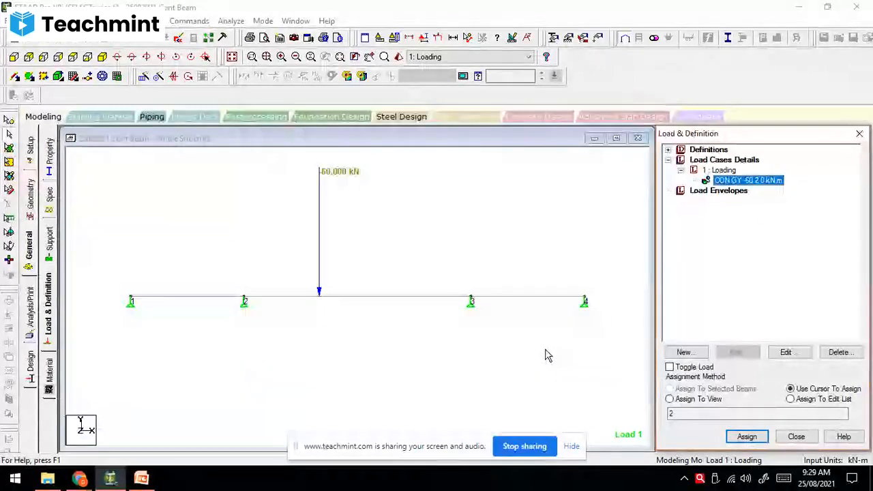
left_click(402, 353)
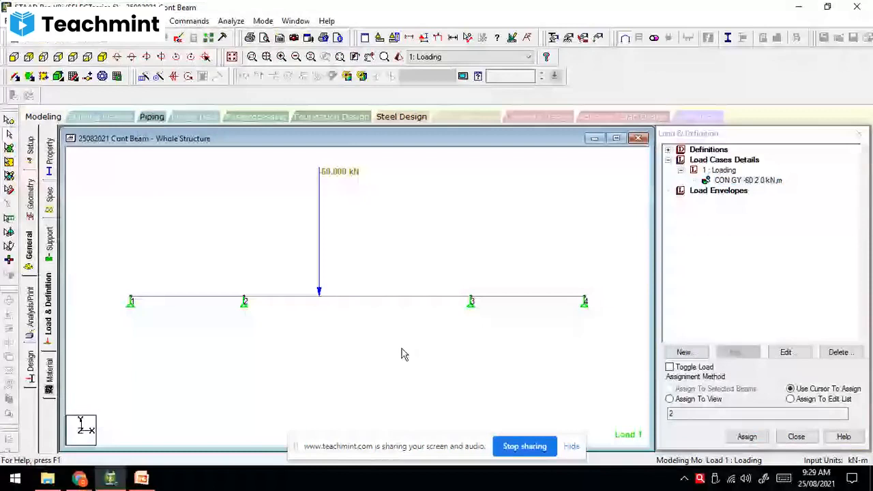
- Add a Perform Analysis command with the All print option
left_click(189, 20)
mouse_move(232, 235)
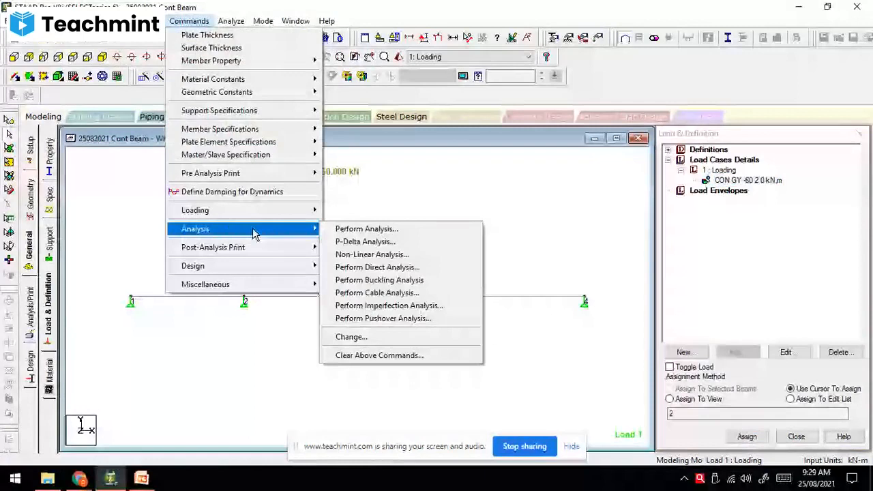
left_click(348, 229)
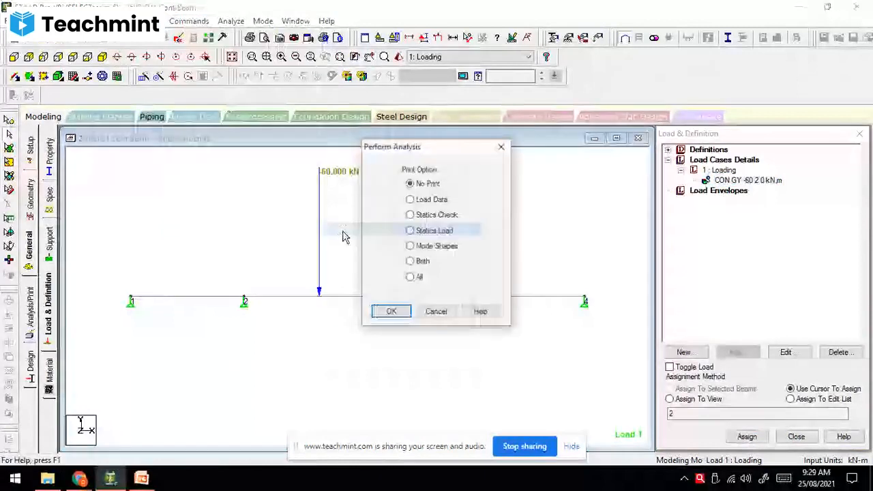
left_click(411, 278)
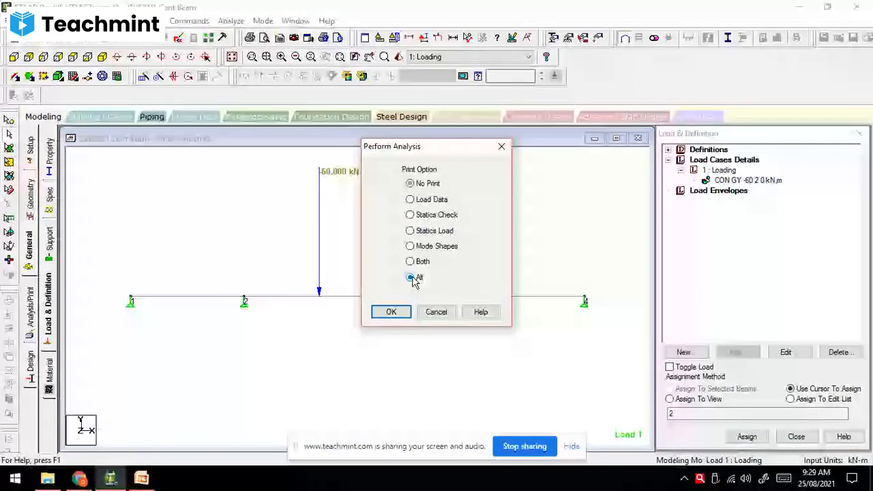
left_click(391, 313)
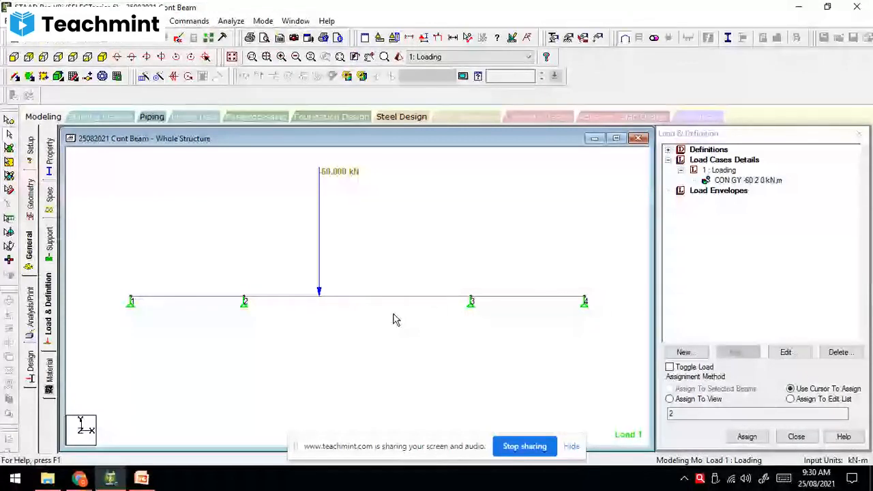
- Revisit the Perform Analysis command and open the beam's input file in the STAAD.Pro Editor
left_click(190, 21)
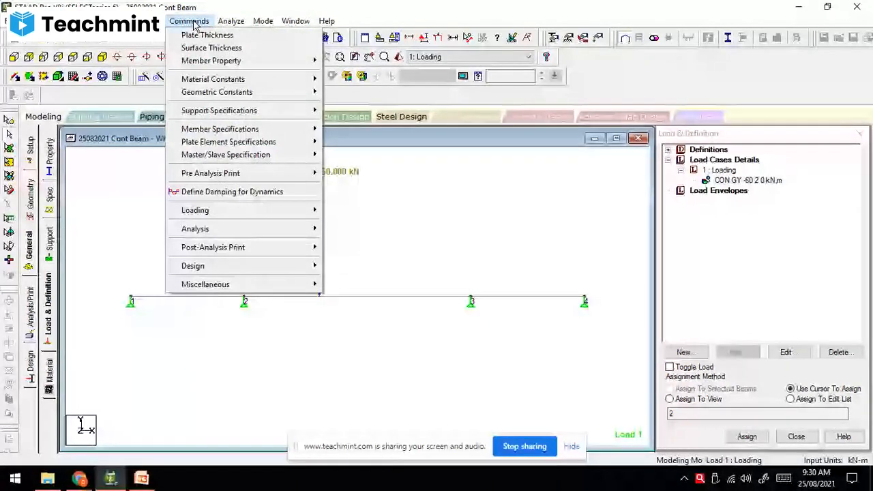
mouse_move(294, 232)
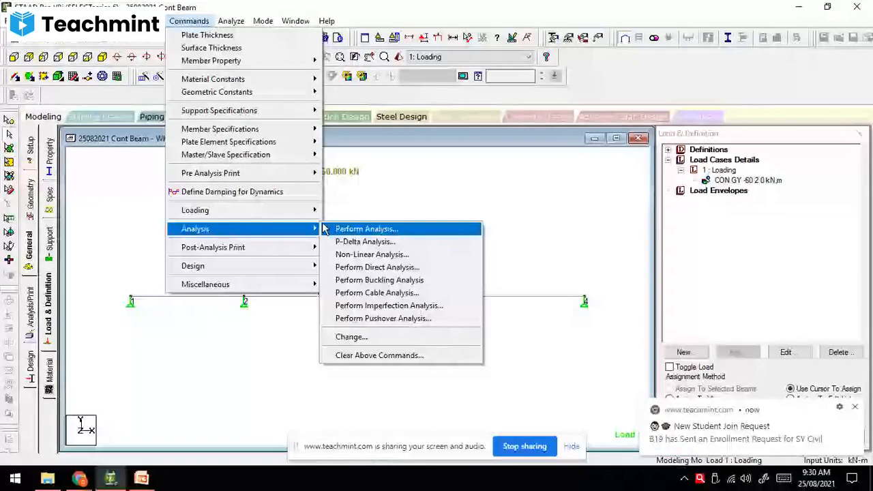
mouse_move(288, 217)
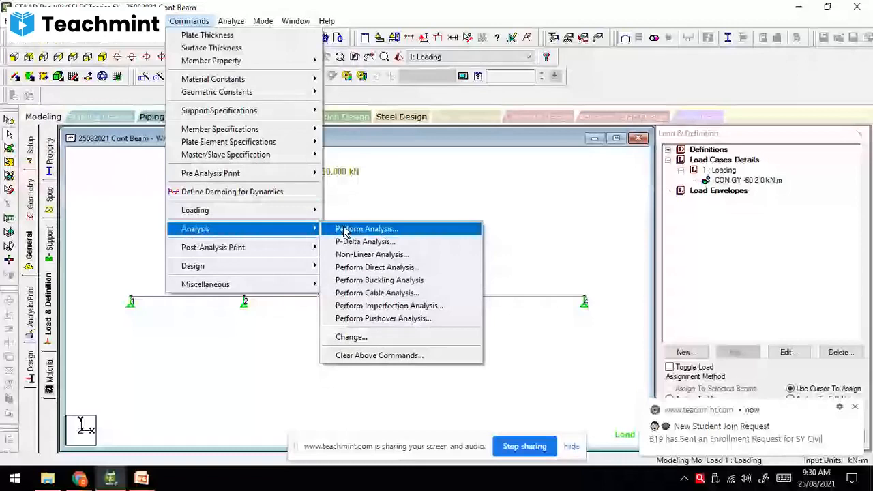
left_click(346, 232)
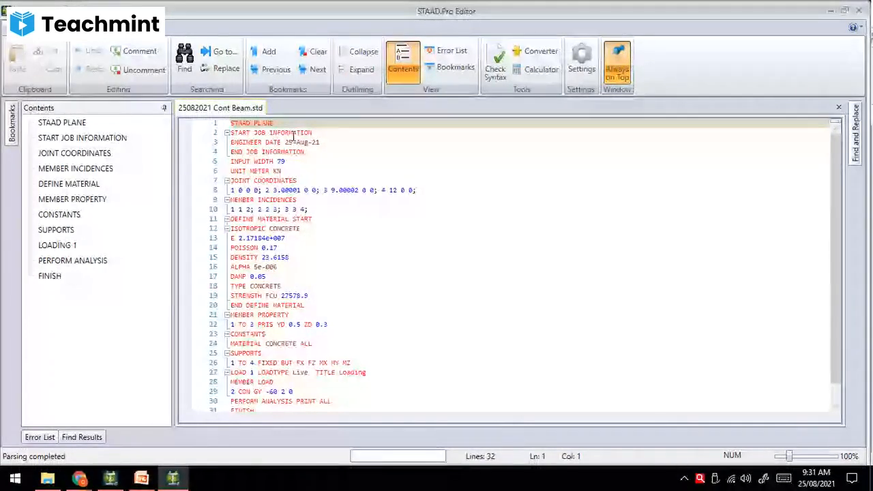
- Examine the job information, input width and unit lines at the start of the beam's input file
left_click(318, 132)
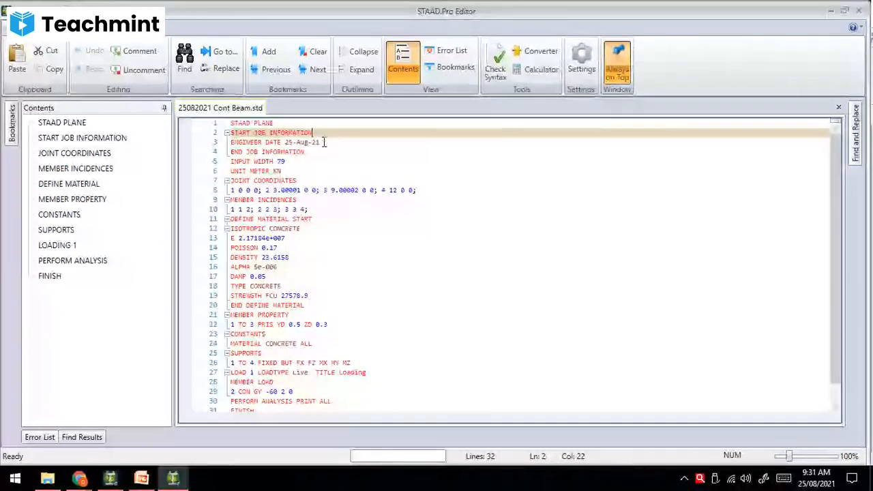
left_click(324, 142)
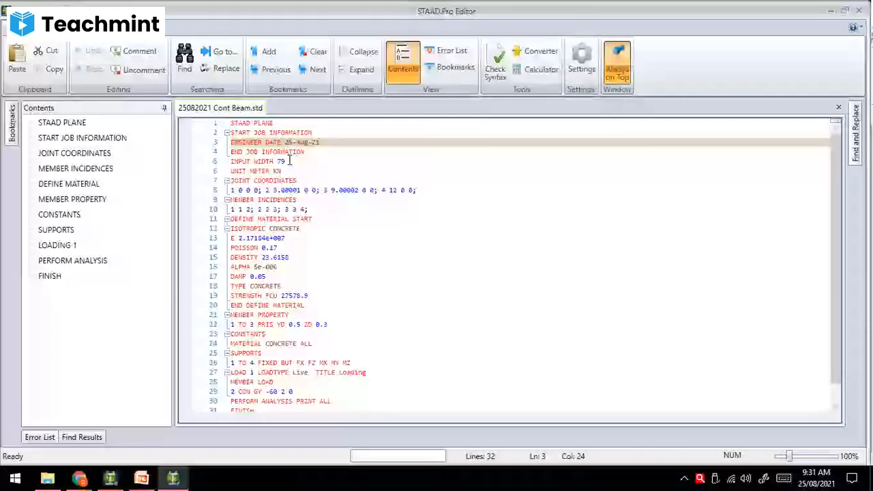
scroll(309, 199, "down", 1)
scroll(316, 259, "up", 1)
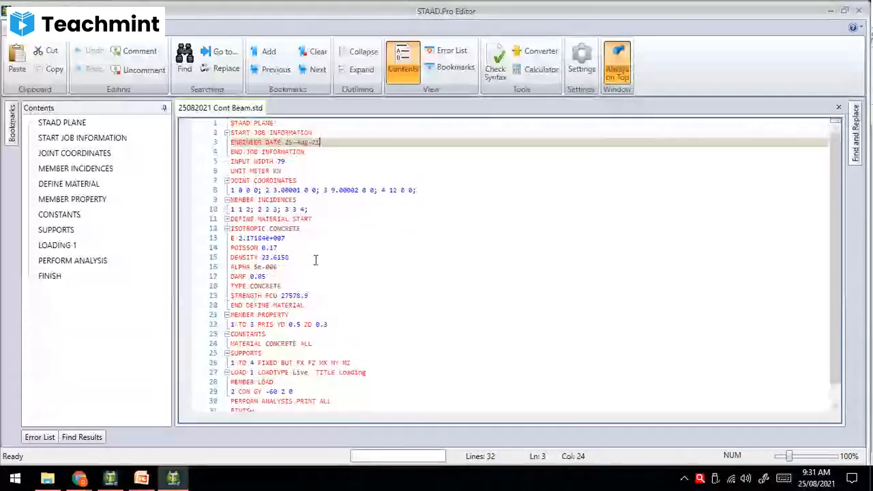
left_click(295, 170)
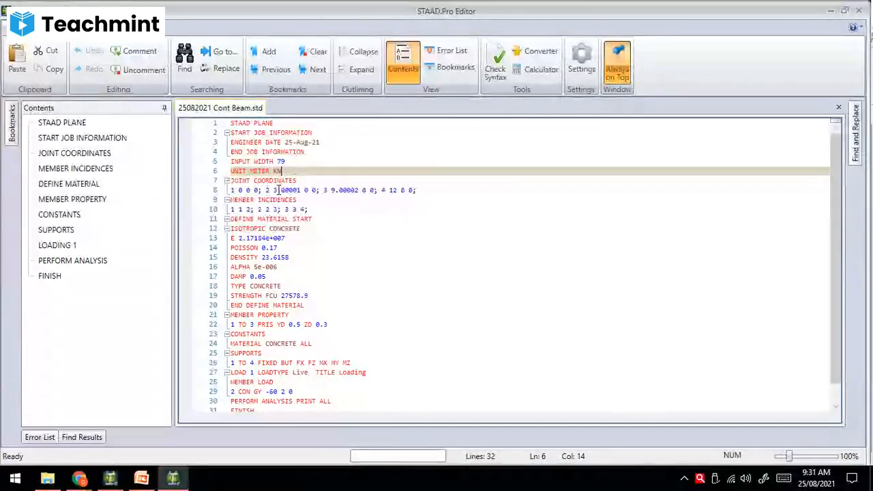
- Examine the joint coordinates of the beam and the member incidences that connect them
triple_click(371, 191)
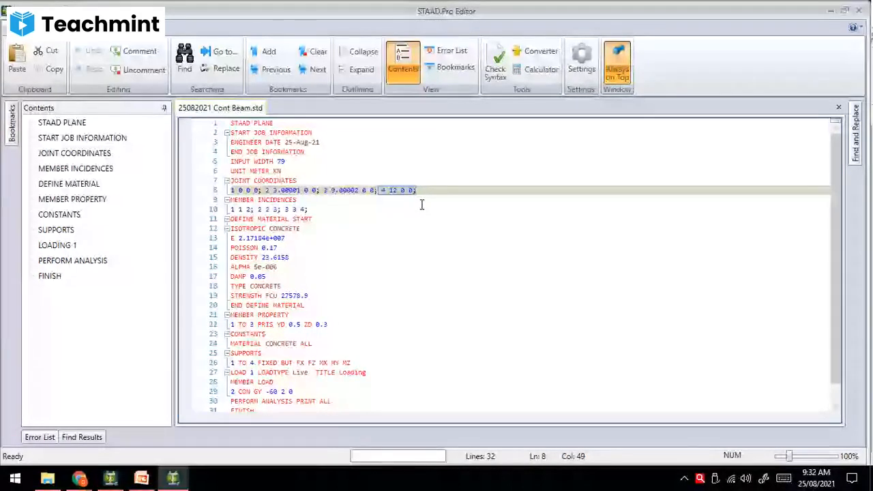
left_click(418, 208)
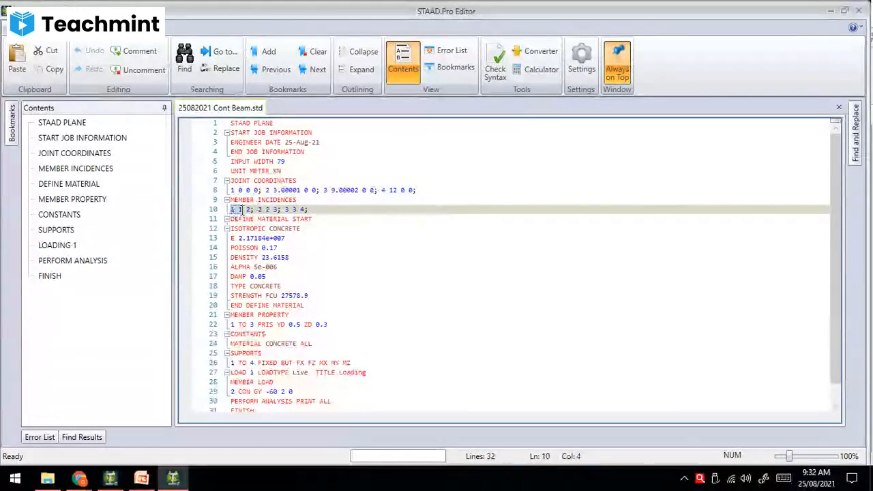
left_click(234, 210)
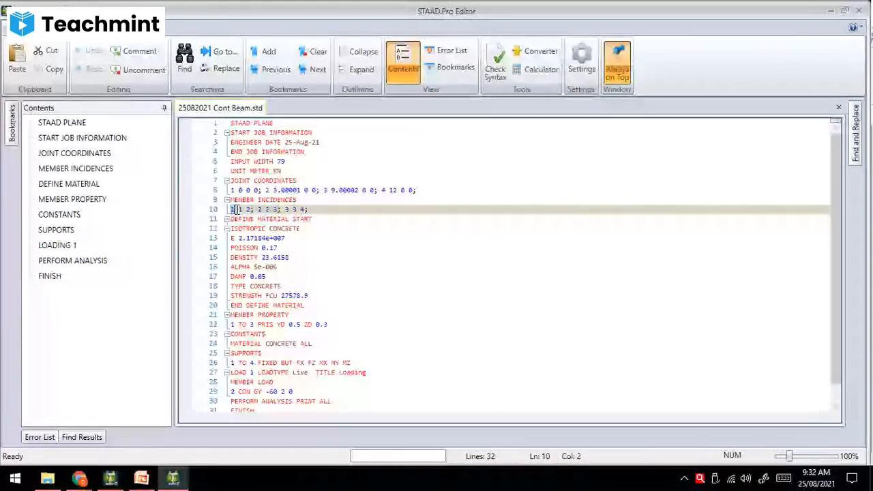
left_click_drag(241, 209, 288, 207)
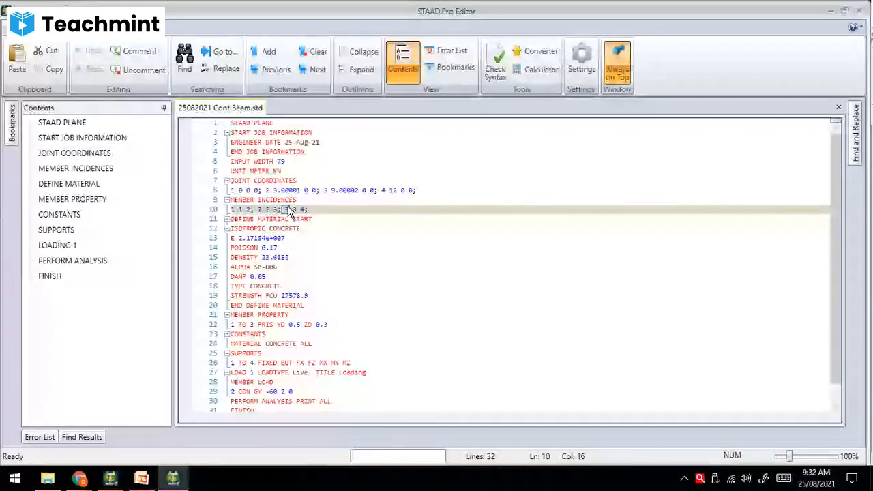
- Examine the isotropic concrete material definition, from the elastic modulus down to the strength and end-of-definition lines
left_click(317, 229)
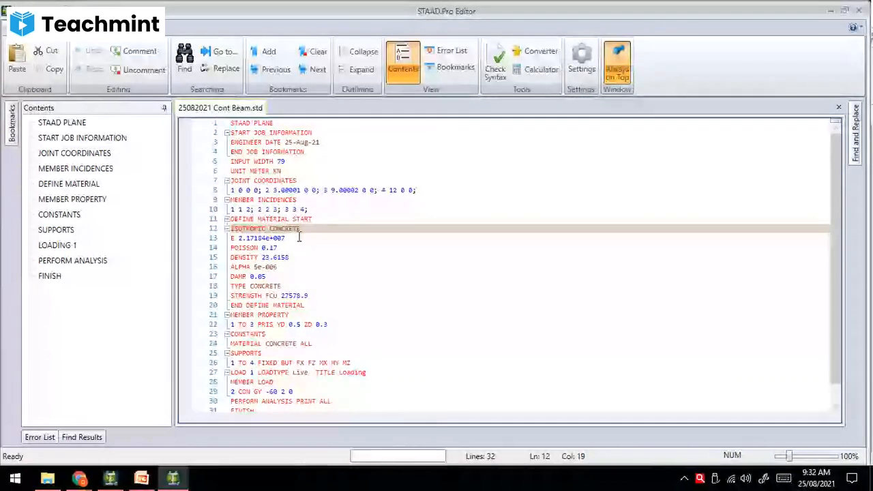
left_click_drag(298, 237, 313, 289)
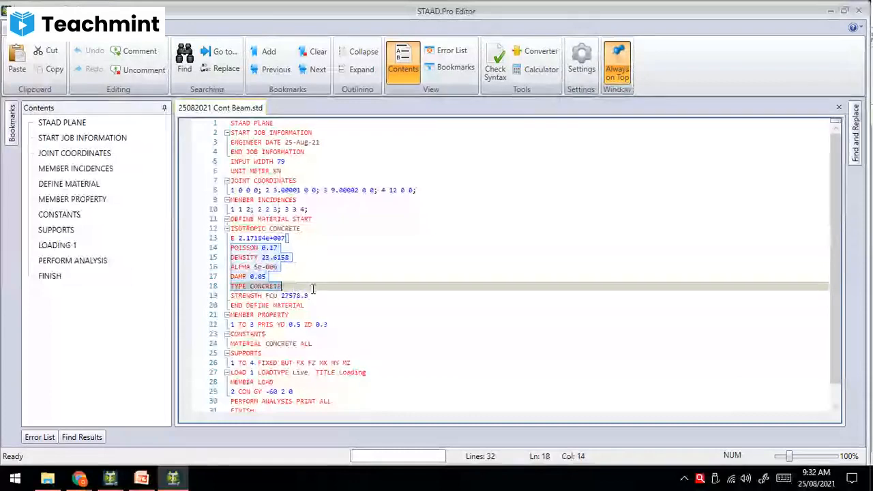
triple_click(314, 296)
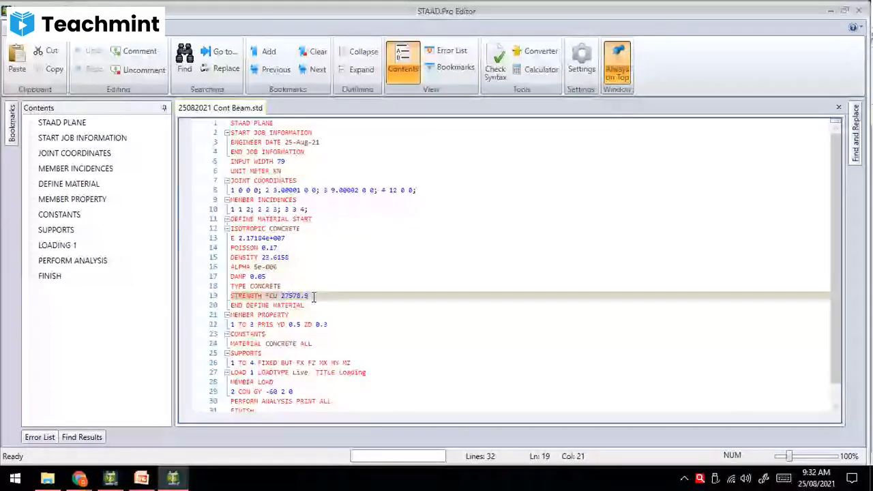
scroll(312, 292, "down", 3)
triple_click(310, 287)
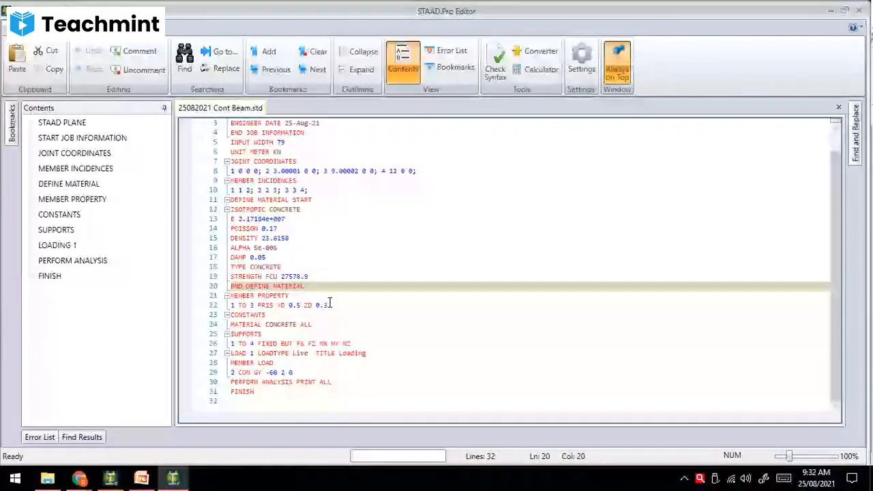
- Examine the YD and ZD section dimensions in the member property line and the material assigned under the constants
key("Down")
key("Down")
key("Down")
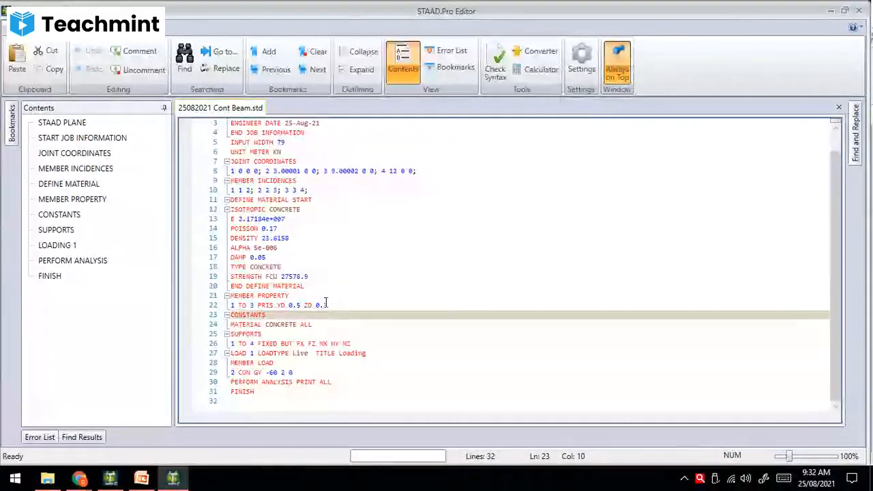
left_click_drag(327, 305, 278, 306)
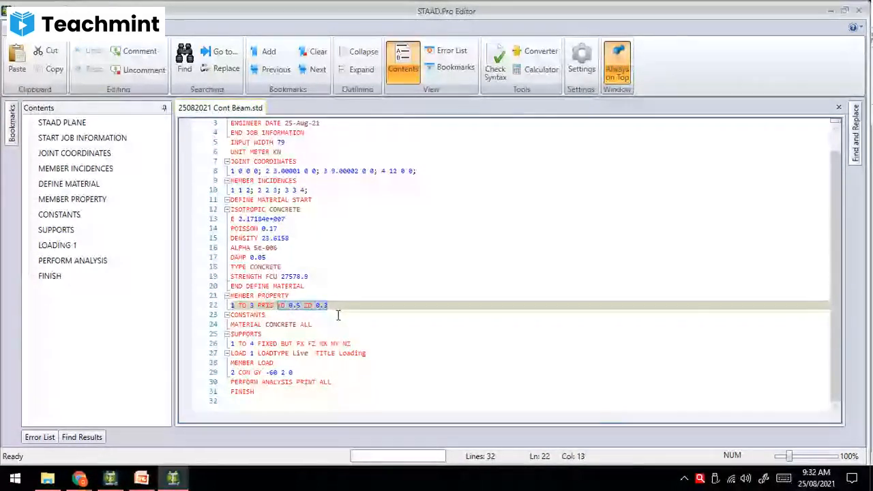
left_click_drag(313, 324, 301, 325)
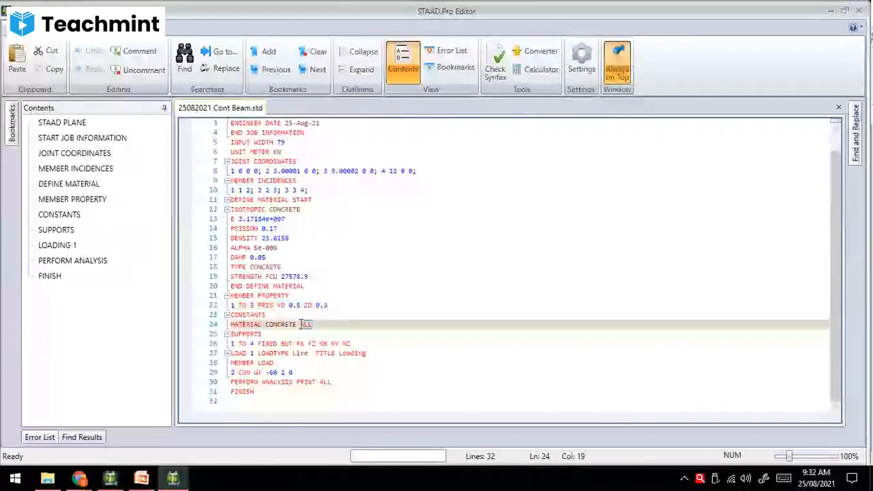
- Examine the supports line, highlighting the FIXED BUT condition and its released force and moment components
left_click(409, 353)
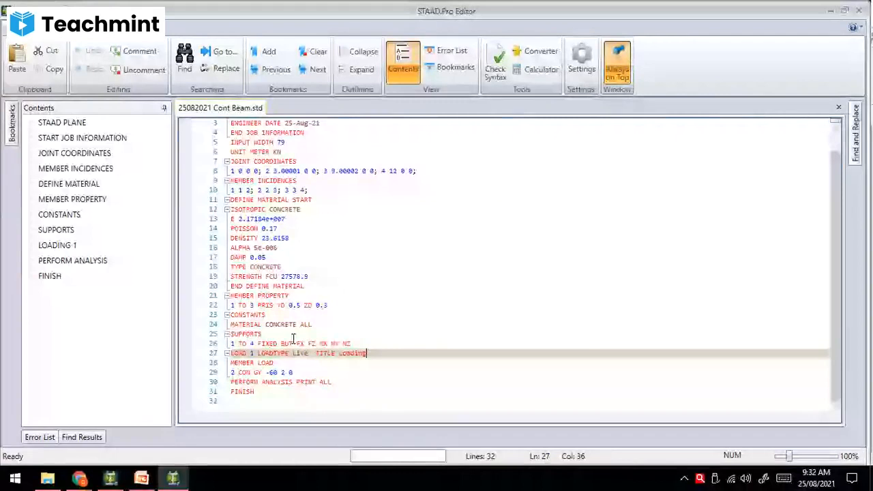
left_click_drag(293, 343, 258, 343)
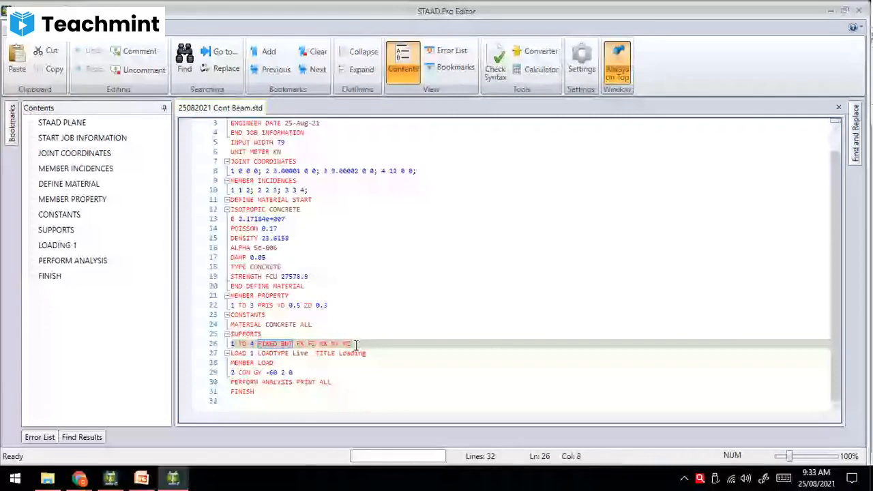
left_click_drag(356, 344, 294, 344)
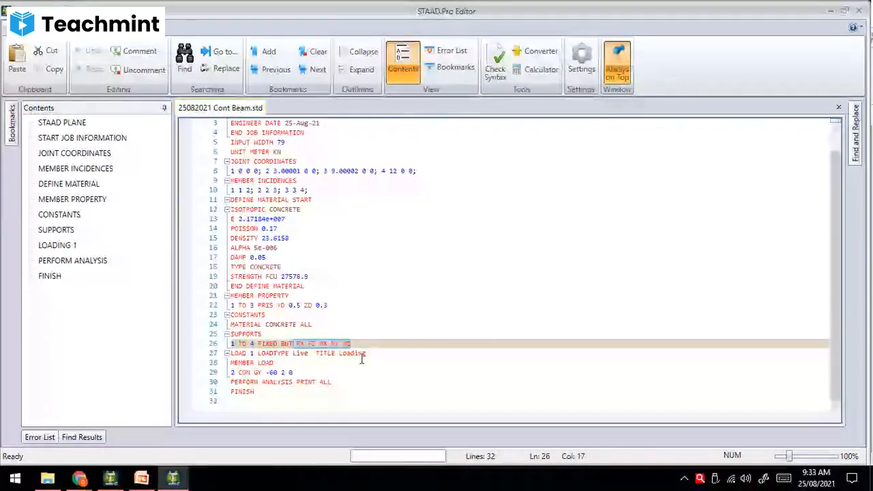
- Examine the load case title and the concentrated member load line, covering its member number, direction, force and distance
left_click_drag(362, 359, 231, 355)
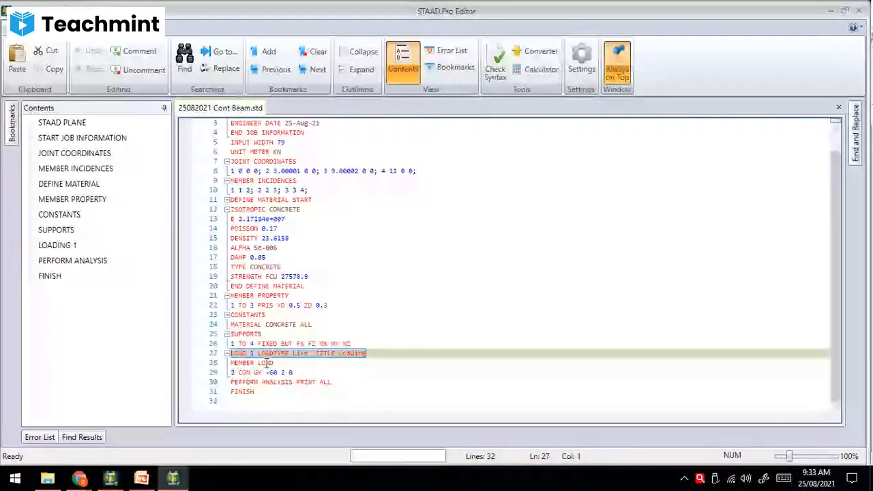
left_click(380, 361)
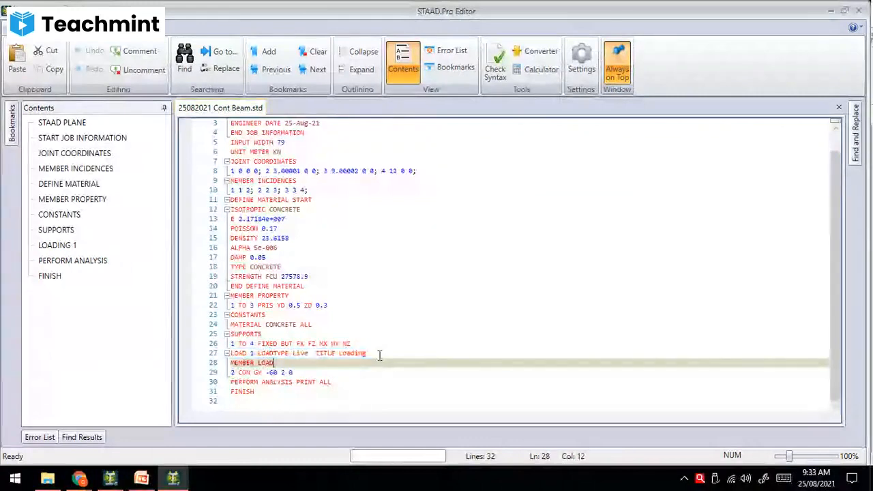
left_click(301, 372)
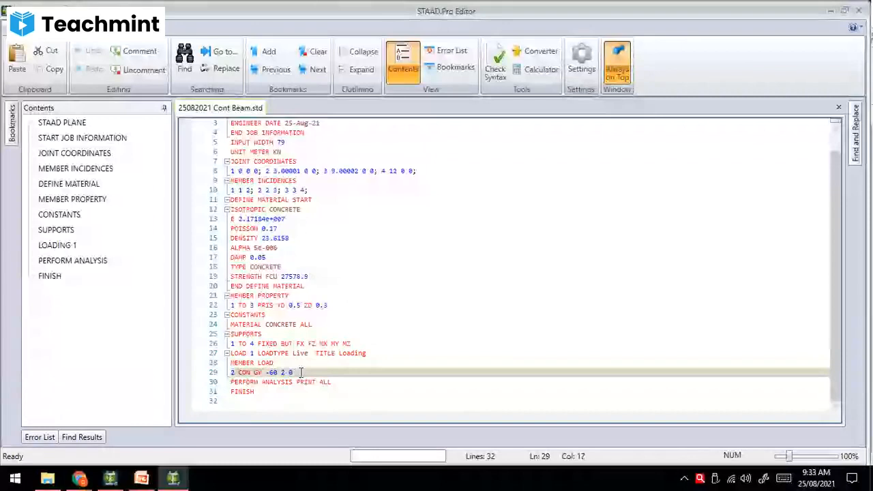
left_click(238, 373)
left_click_drag(239, 372, 226, 375)
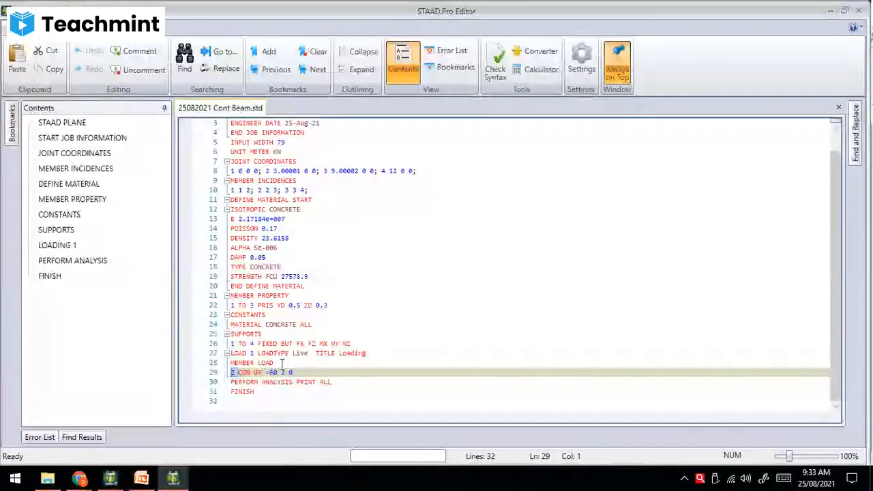
left_click_drag(265, 373, 239, 373)
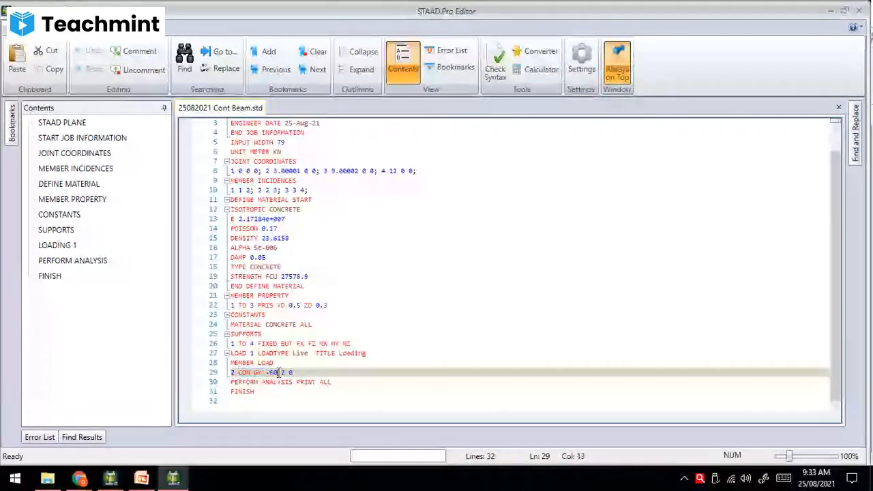
left_click(271, 372)
left_click_drag(272, 373, 266, 373)
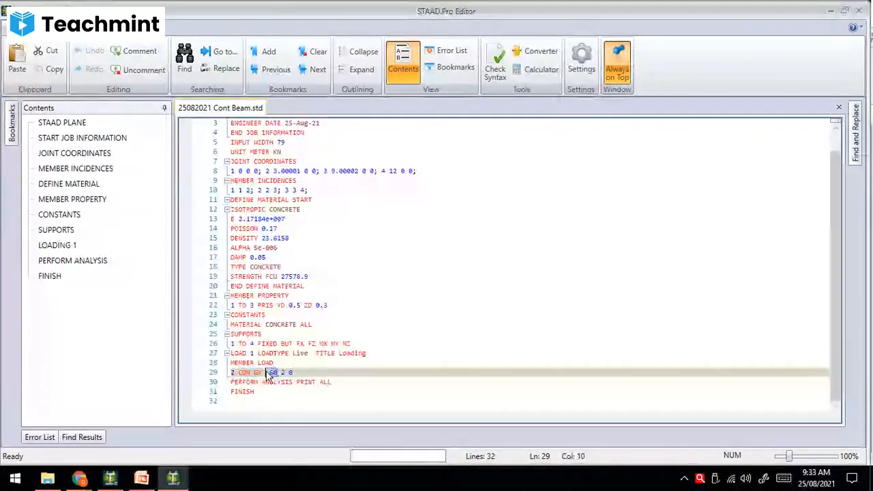
left_click(284, 372)
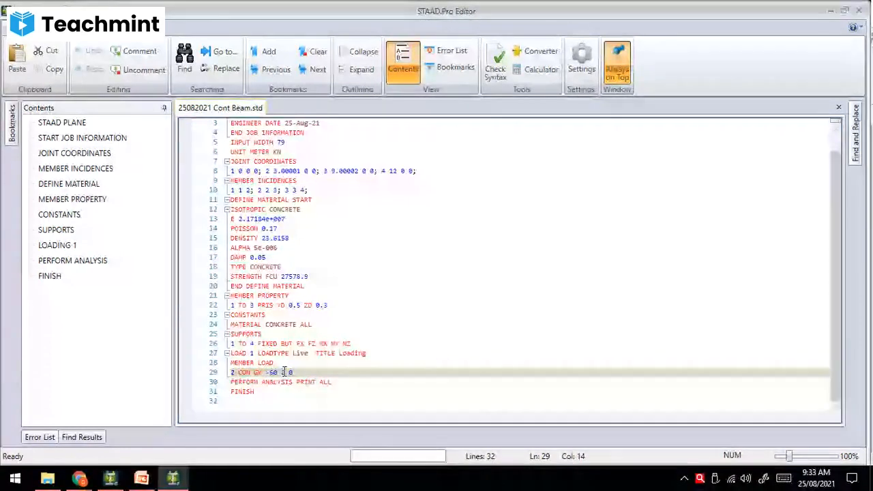
double_click(284, 372)
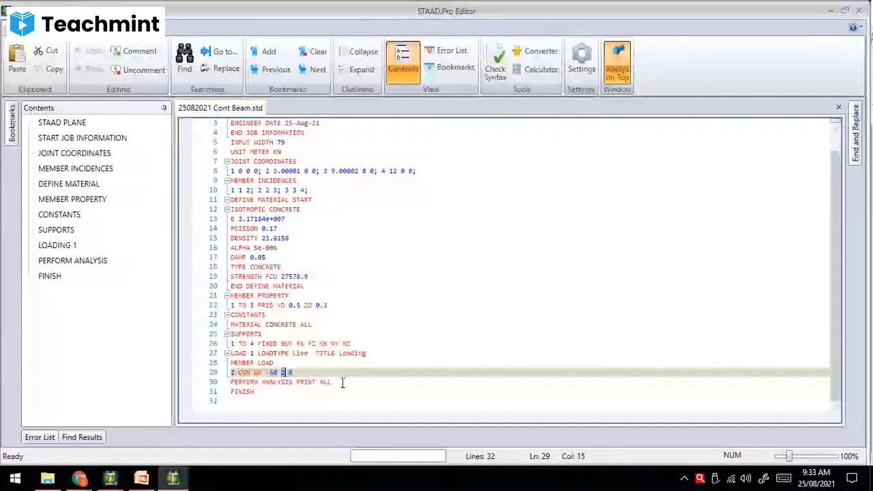
- Examine the PERFORM ANALYSIS PRINT ALL and FINISH commands at the end of the input file, and close the editor
left_click_drag(342, 383, 226, 384)
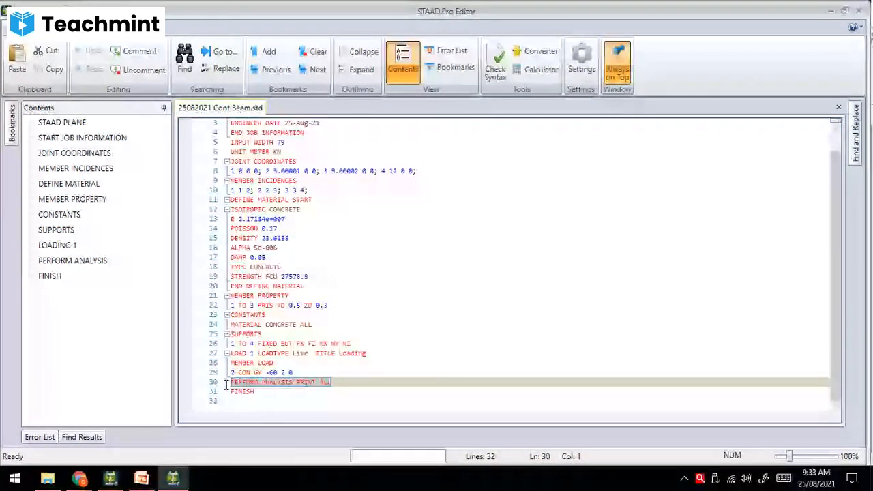
left_click(345, 377)
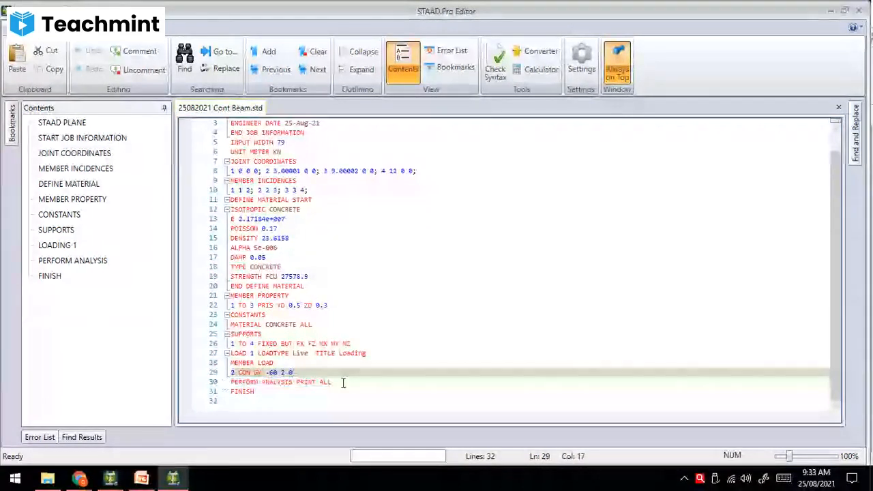
left_click_drag(343, 383, 226, 383)
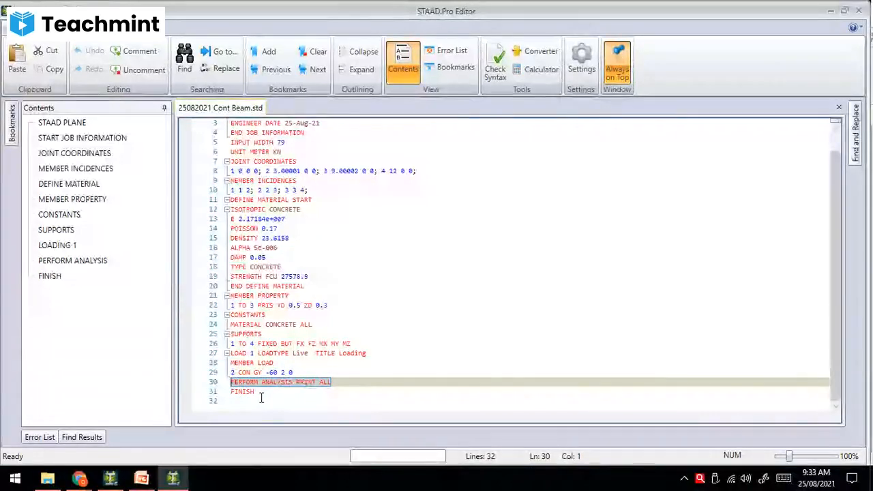
left_click(261, 400)
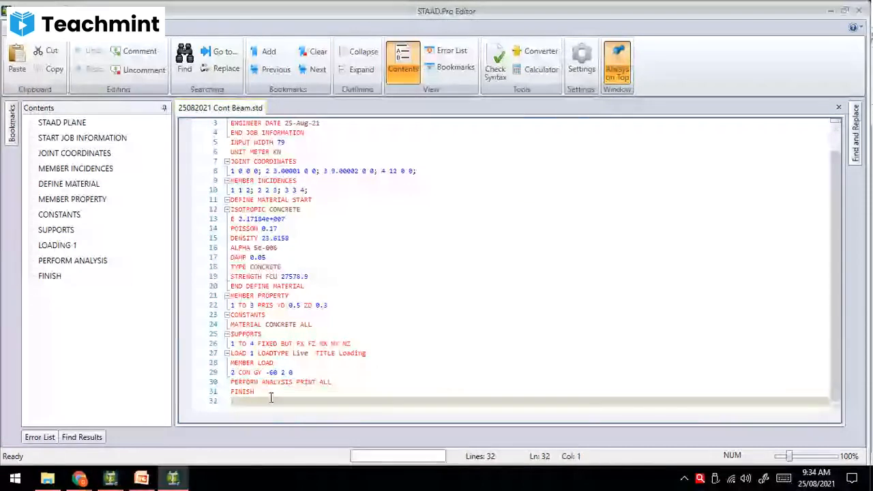
left_click(276, 393)
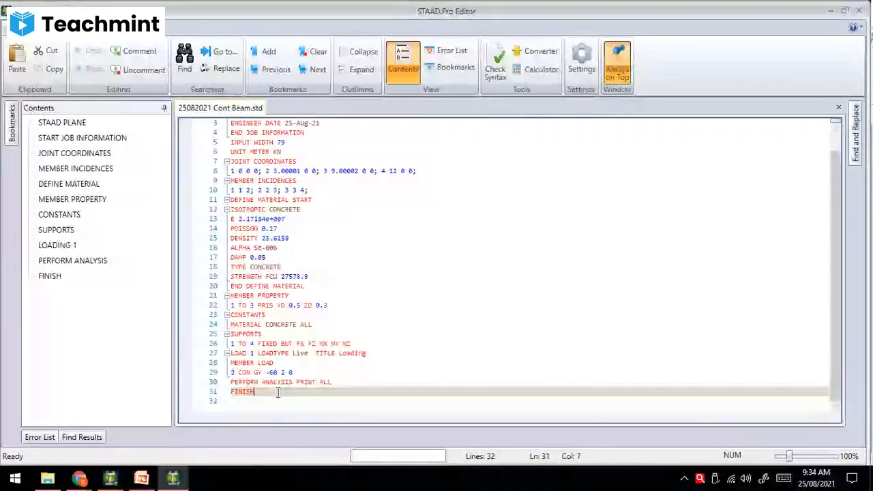
left_click_drag(276, 393, 228, 393)
scroll(320, 314, "up", 1)
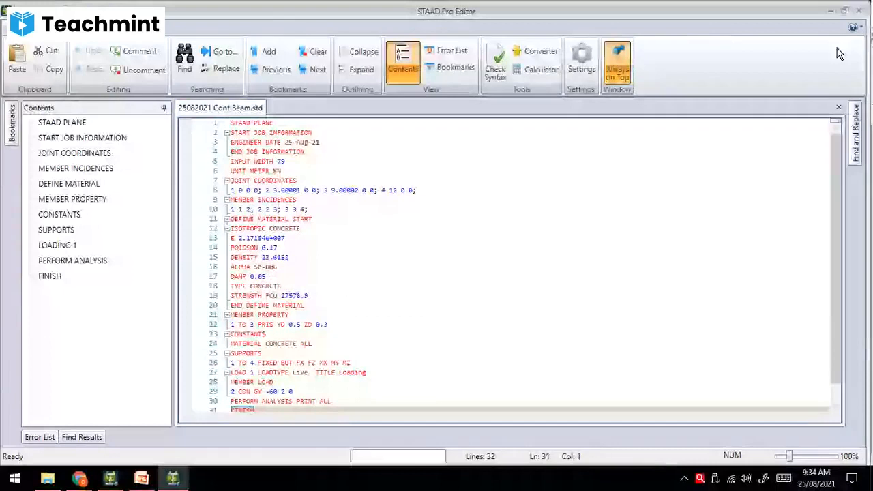
left_click(859, 11)
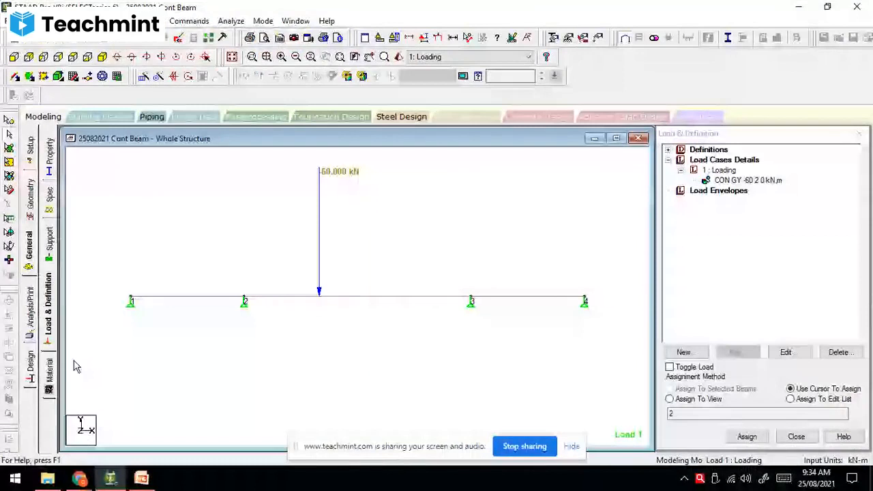
- Switch to Teachmint in the browser and accept the pending student join request for the SY Civil classroom
key("alt+Tab")
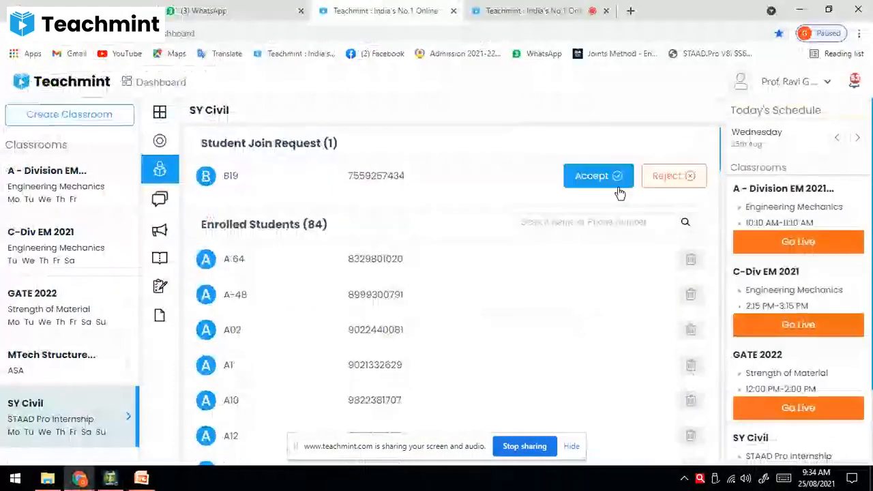
left_click(618, 178)
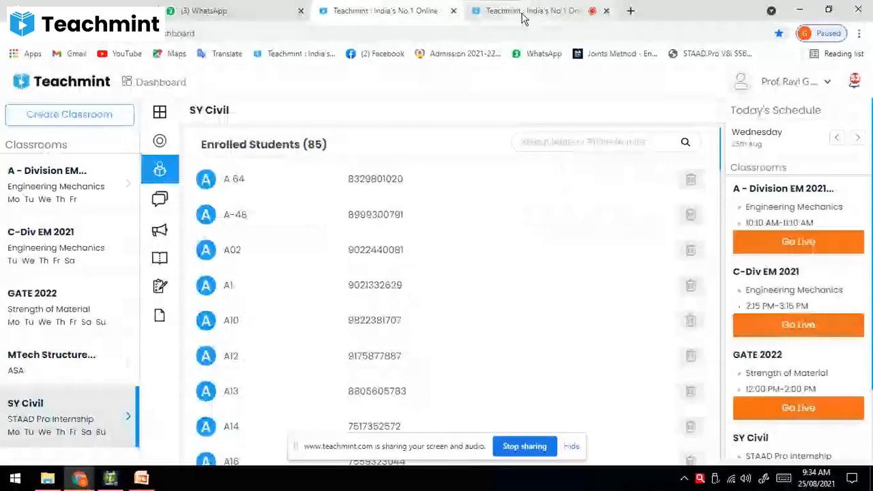
- Switch back to STAAD.Pro and run the analysis of the continuous beam
key("alt+Tab")
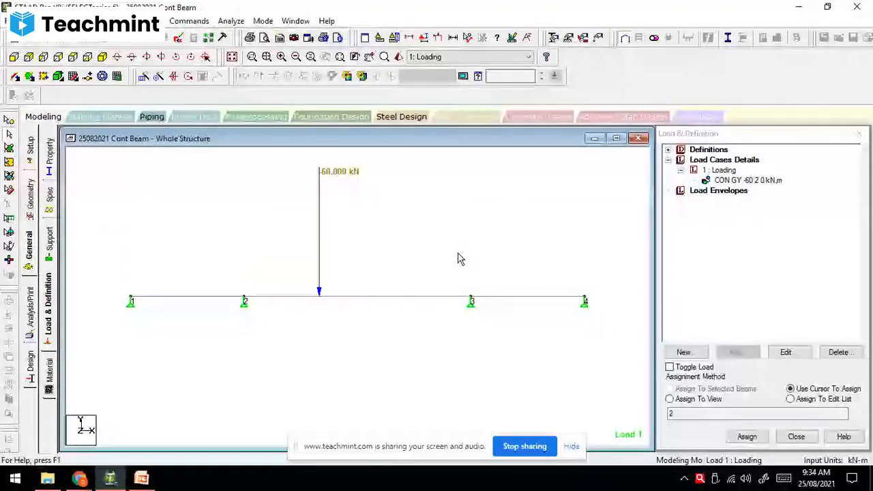
left_click(230, 21)
left_click(243, 33)
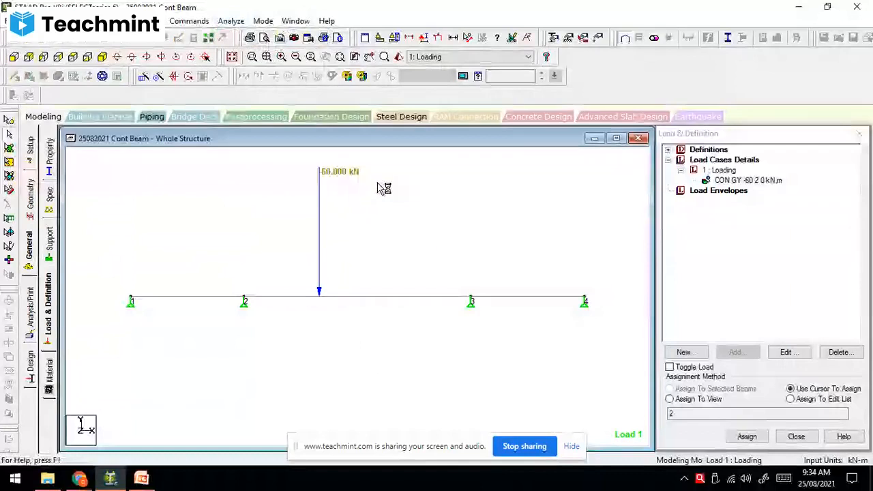
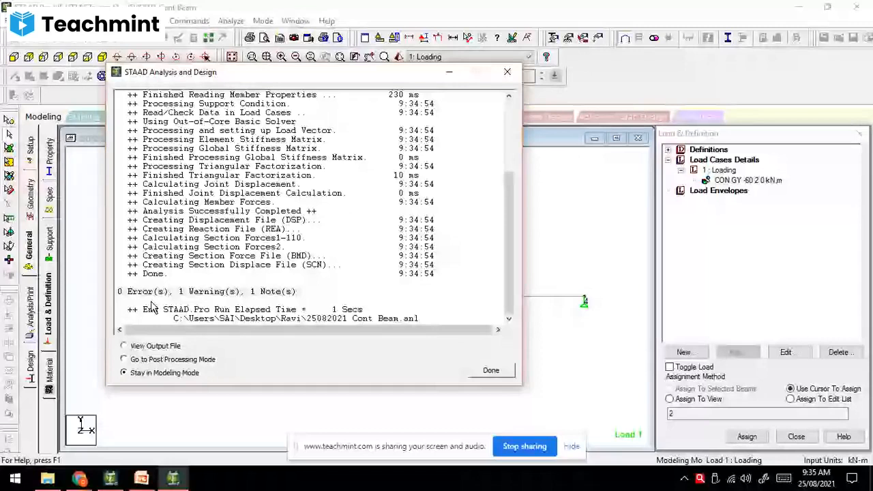
- Close the analysis run by going to post-processing mode, and apply the results setup with load case 1 Loading selected
left_click(164, 359)
left_click(491, 370)
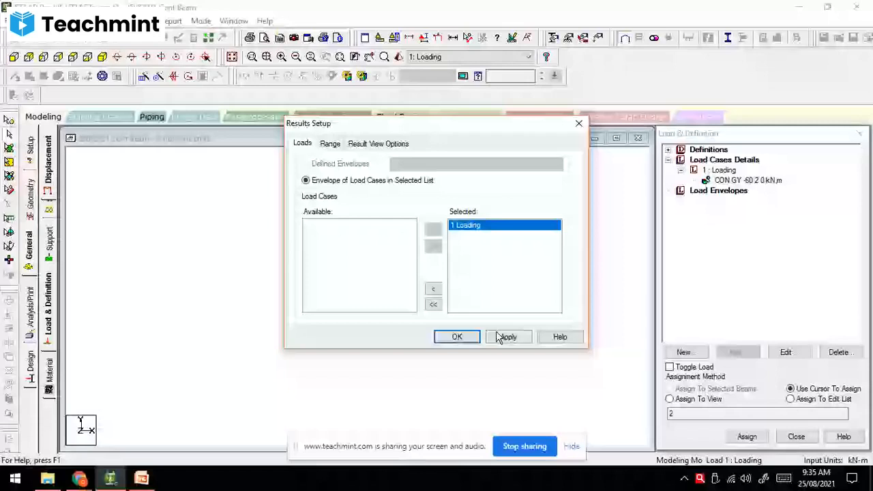
left_click(503, 337)
left_click(475, 336)
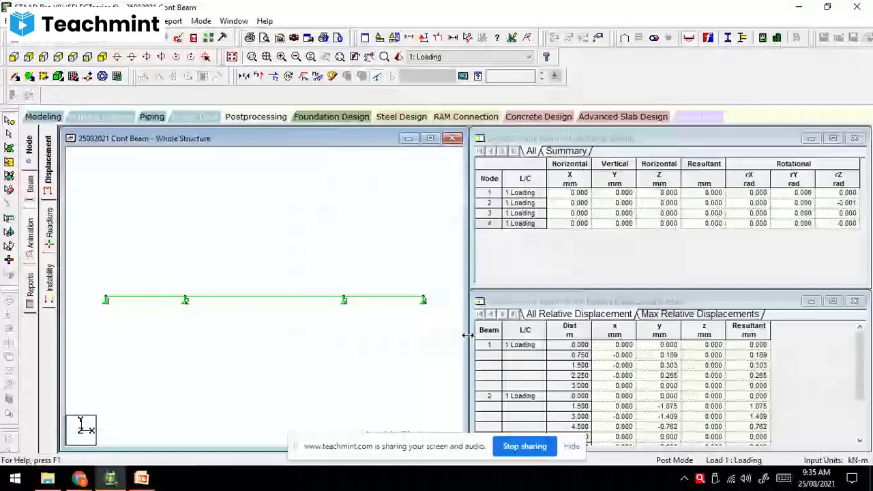
- Examine the enlarged displacement view, and display the support reactions of the four nodes in an enlarged whole-structure view
left_click(429, 138)
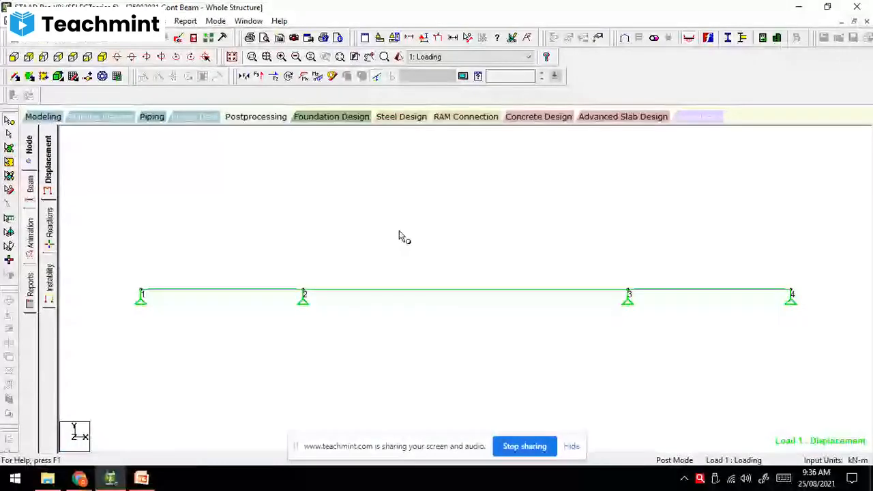
left_click(29, 156)
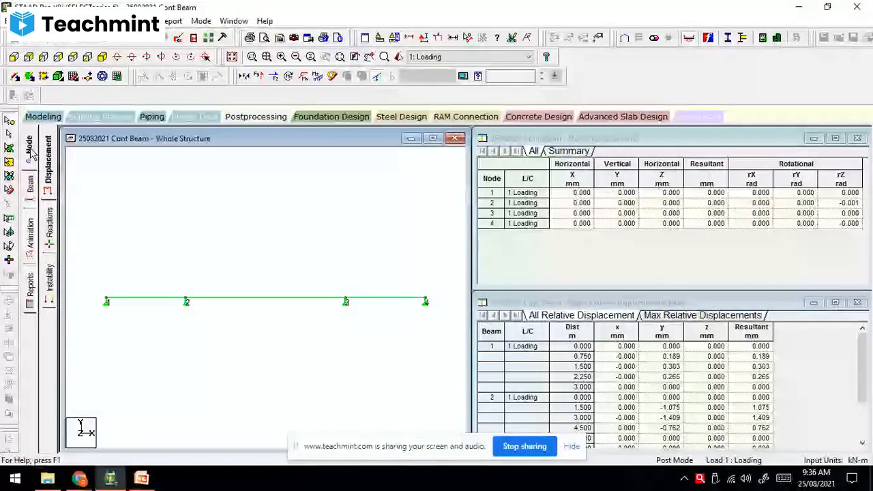
left_click(49, 235)
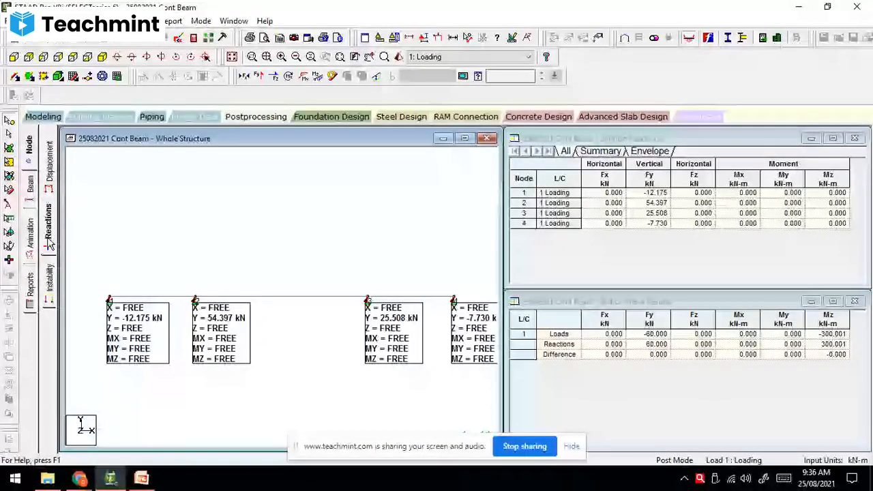
left_click(465, 139)
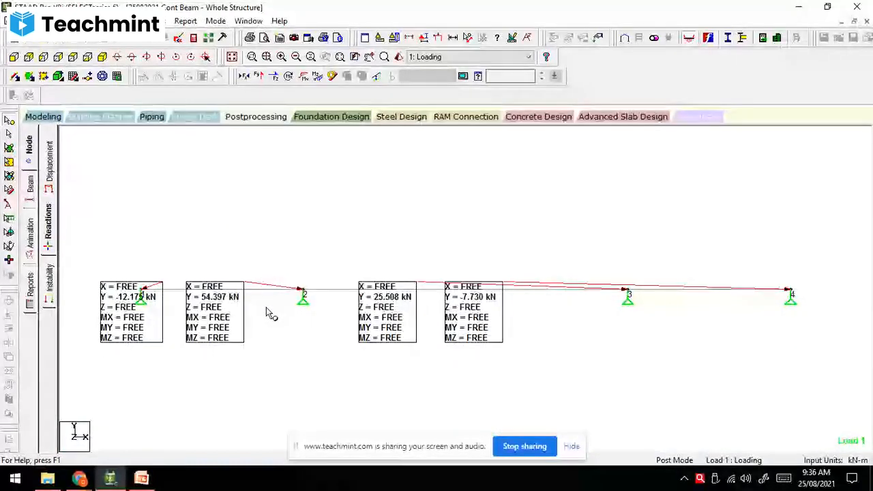
- Compare the support reactions with the textbook solution photo open in WhatsApp in the browser, and return to STAAD.Pro
mouse_move(80, 476)
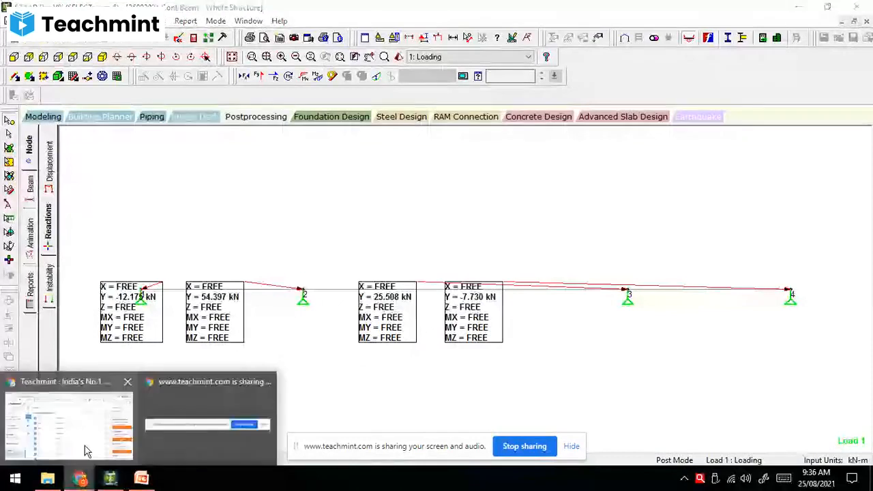
left_click(68, 421)
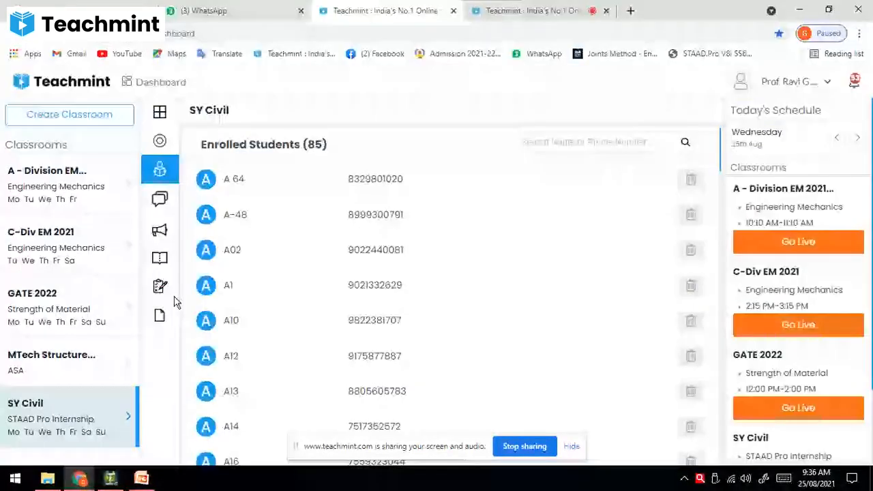
left_click(225, 11)
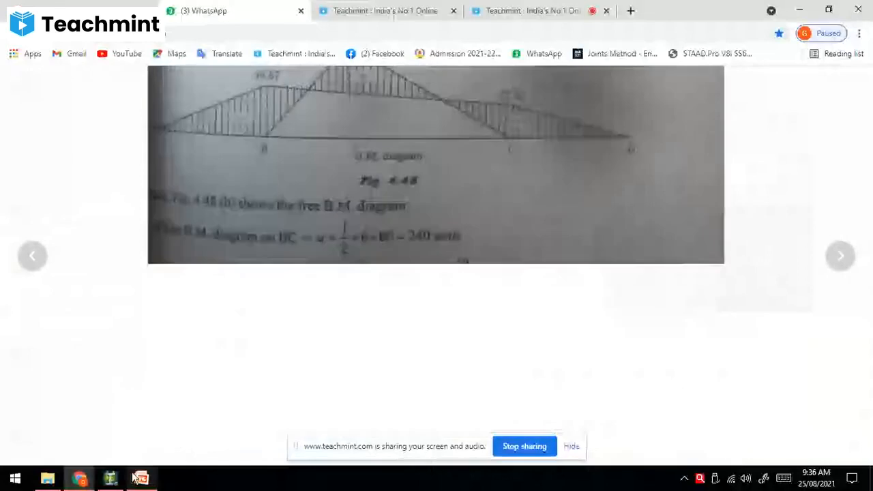
left_click(111, 479)
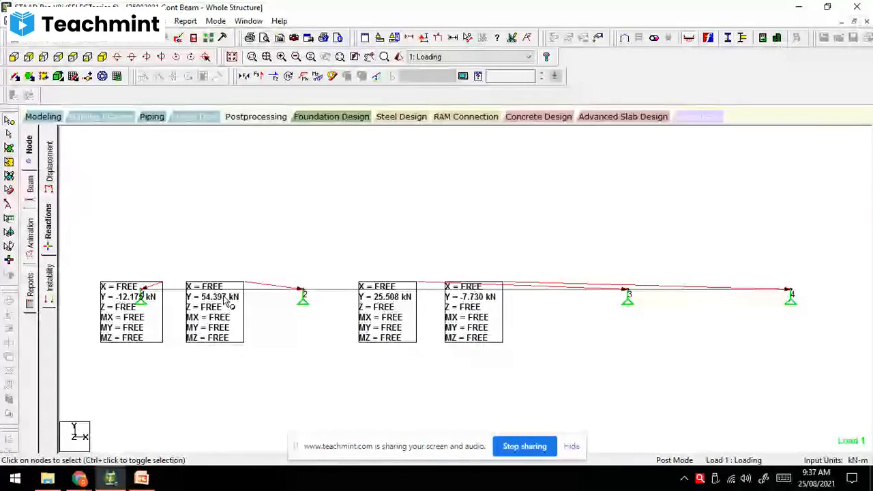
mouse_move(78, 478)
left_click(82, 430)
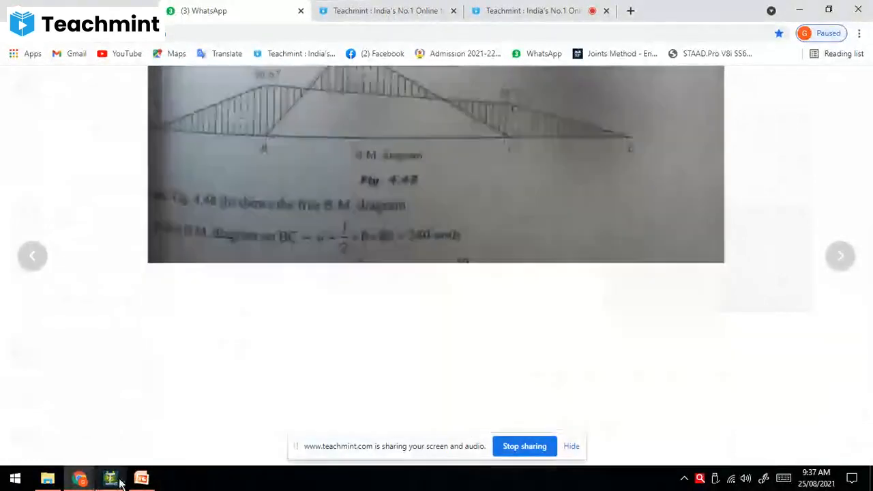
left_click(112, 480)
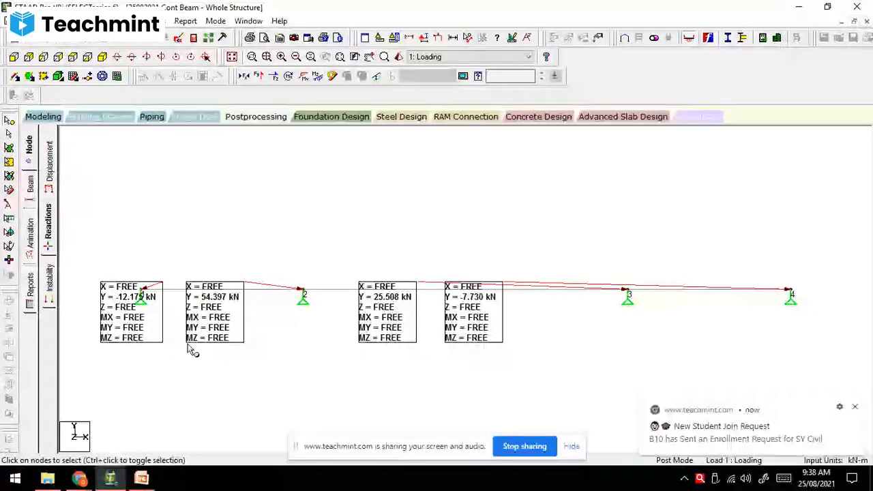
- Switch to Teachmint, open the pending student join requests of the SY Civil classroom, and return to STAAD.Pro
key("alt+Tab")
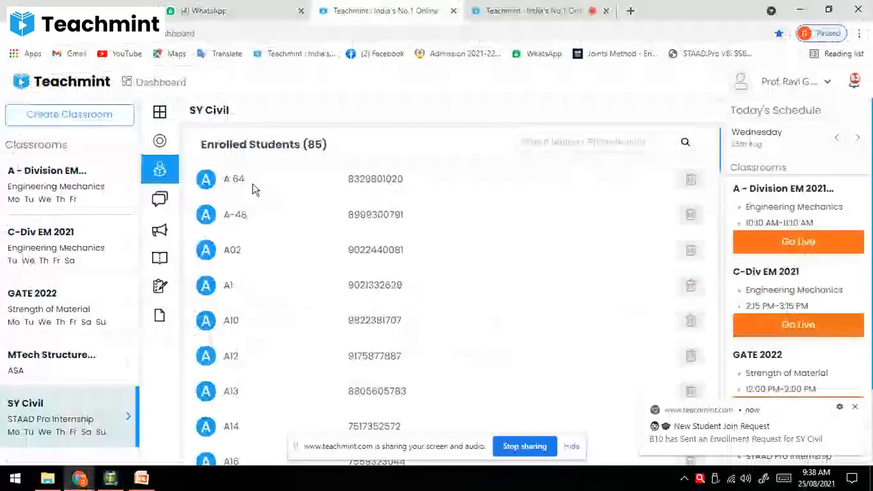
left_click(162, 181)
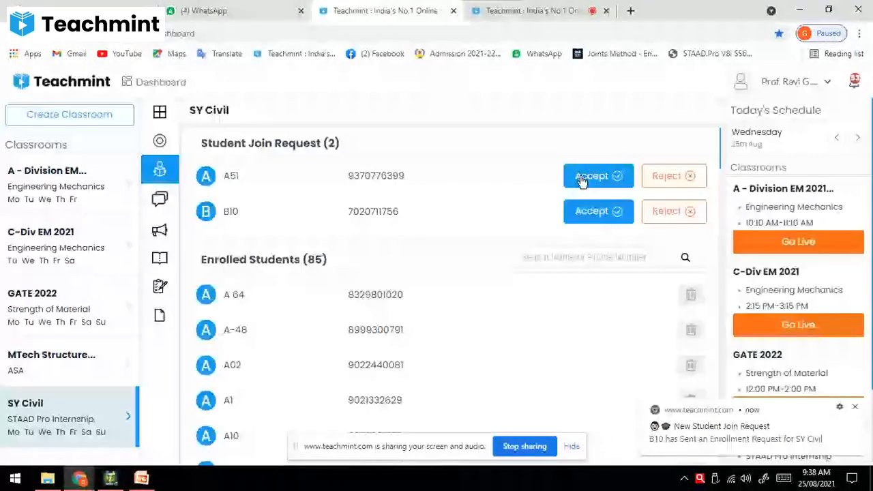
key("alt+Tab")
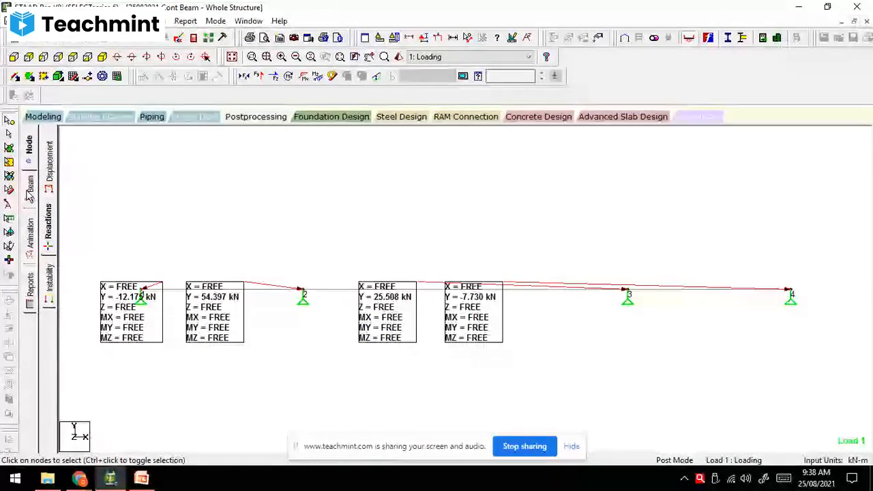
- Display the bending moment diagram of the beams in an enlarged whole-structure view and open the result display options
left_click(29, 191)
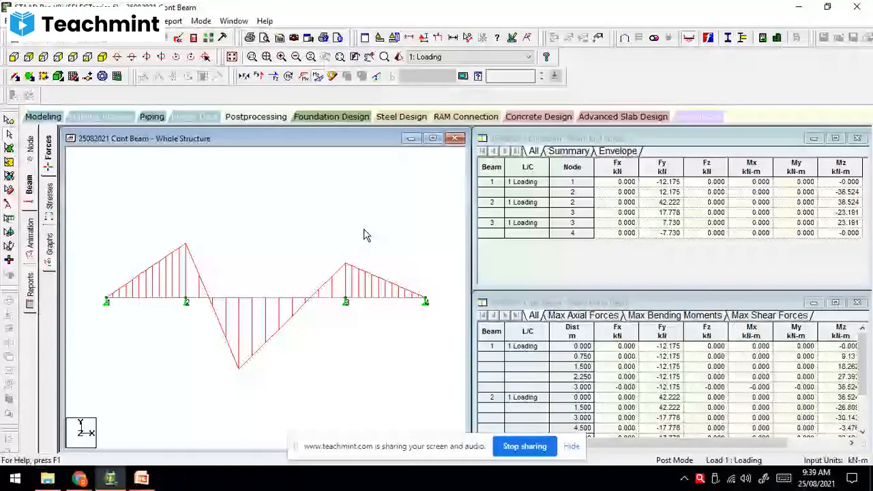
left_click(433, 137)
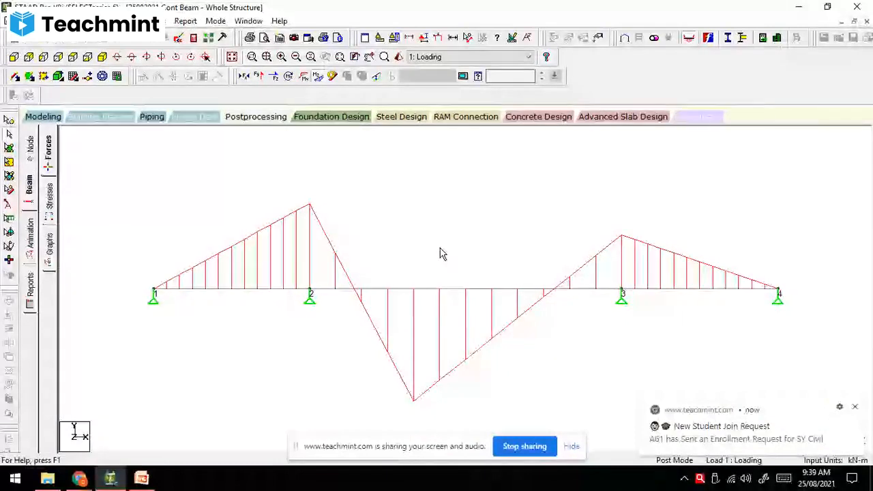
left_click(164, 21)
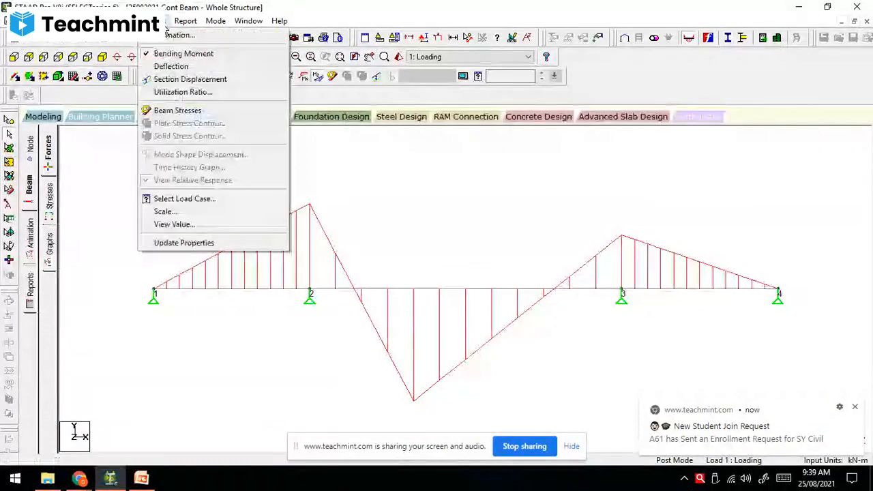
- Annotate the bending moment diagram with bending values at the beam ends, maximum and mid points
left_click(176, 224)
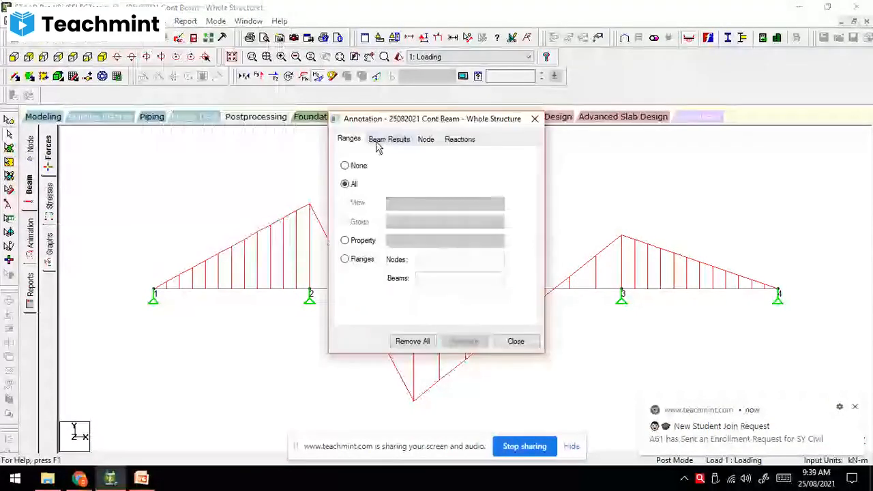
left_click(389, 139)
left_click(352, 170)
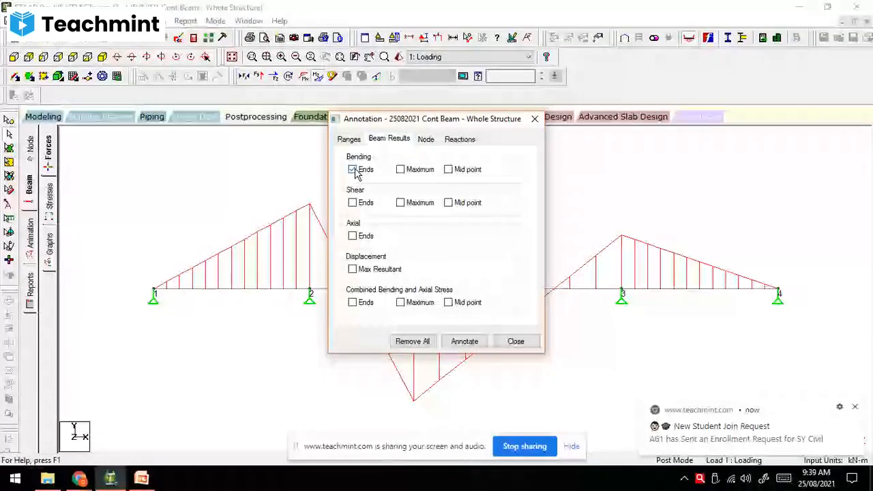
left_click(401, 170)
left_click(450, 171)
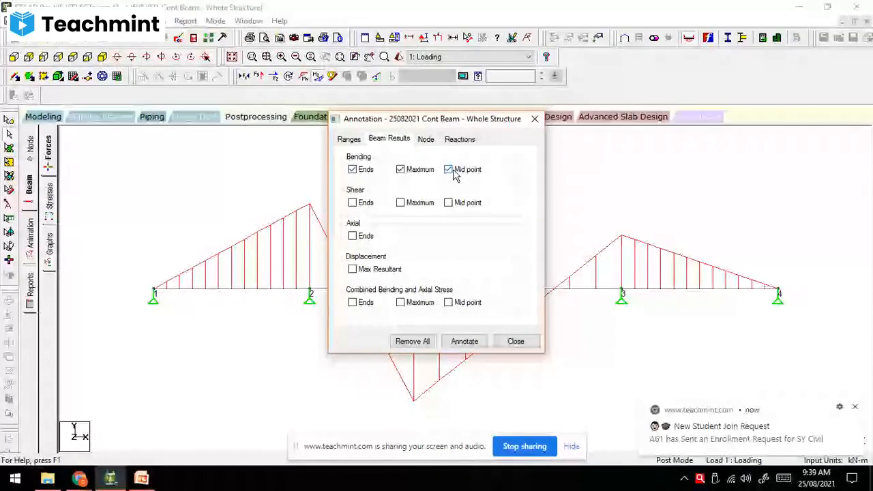
left_click(457, 343)
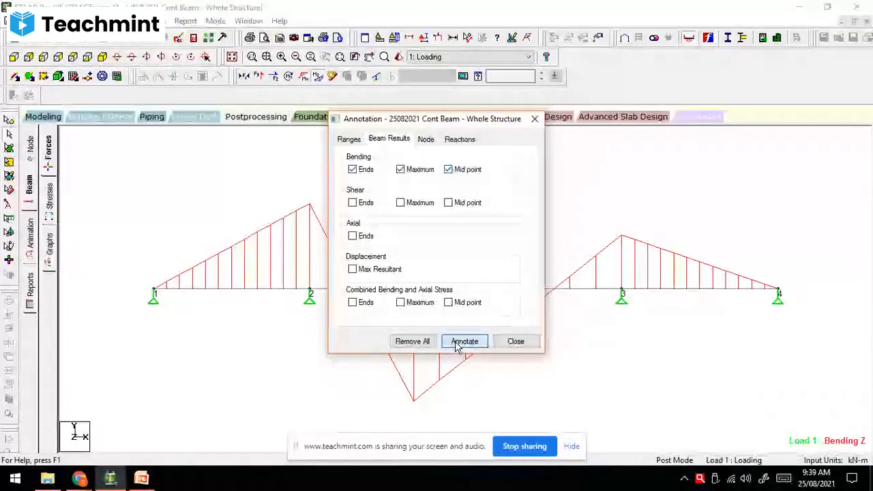
left_click(508, 343)
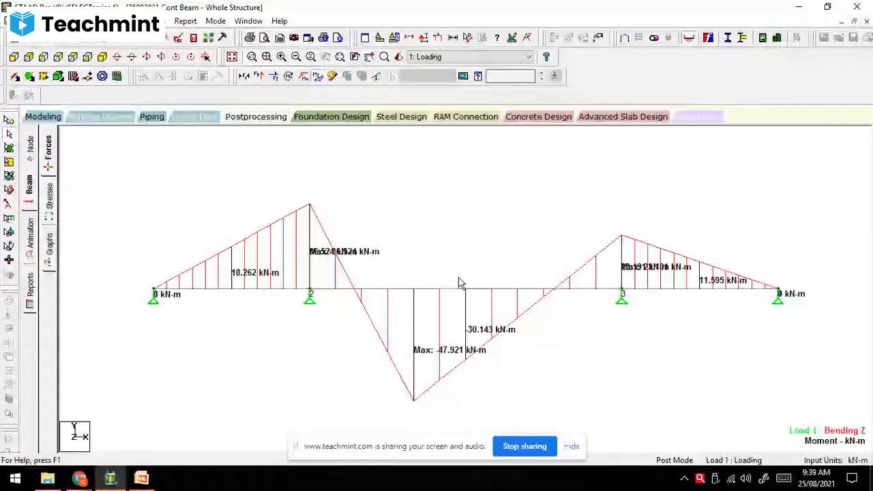
scroll(453, 269, "up", 2)
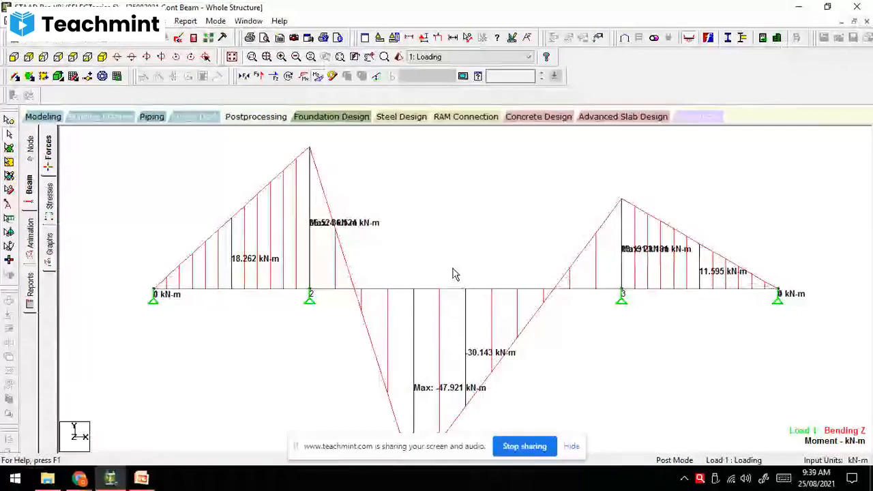
scroll(455, 275, "down", 1)
scroll(456, 275, "down", 1)
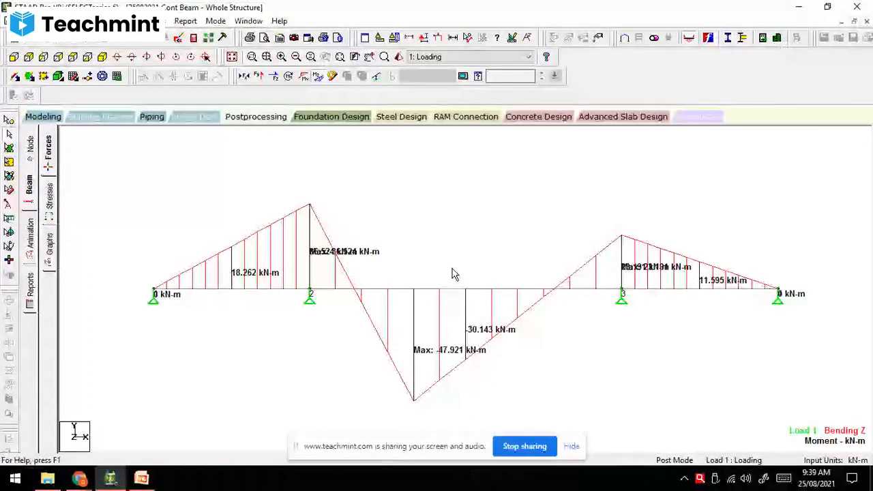
- Remove the end and mid-point bending values from the diagram annotations, keeping only the maximum values
left_click(157, 20)
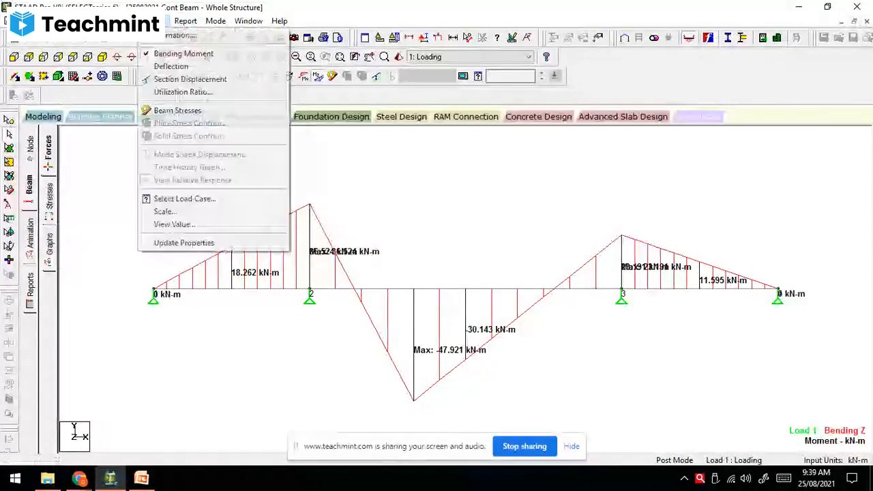
left_click(163, 224)
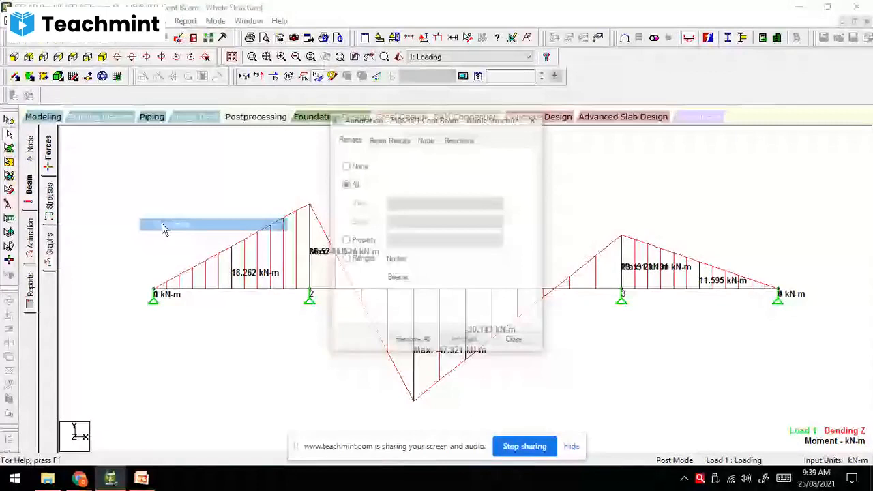
left_click(390, 140)
left_click(358, 171)
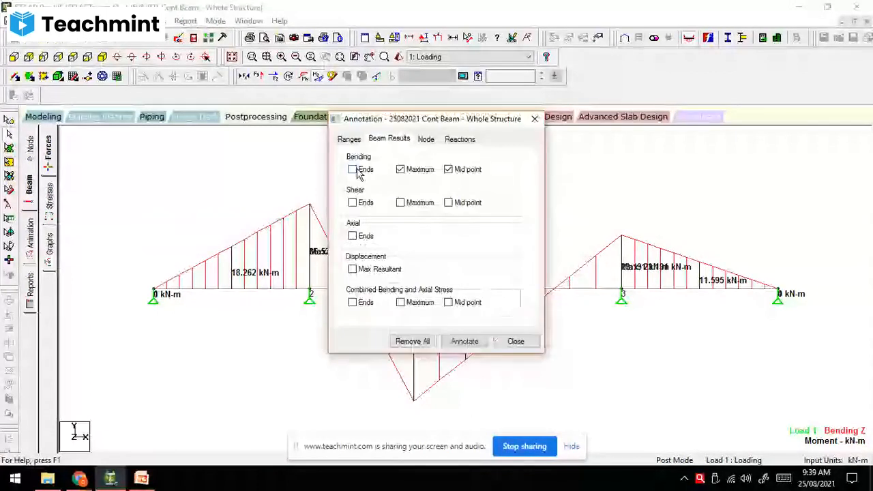
left_click(449, 169)
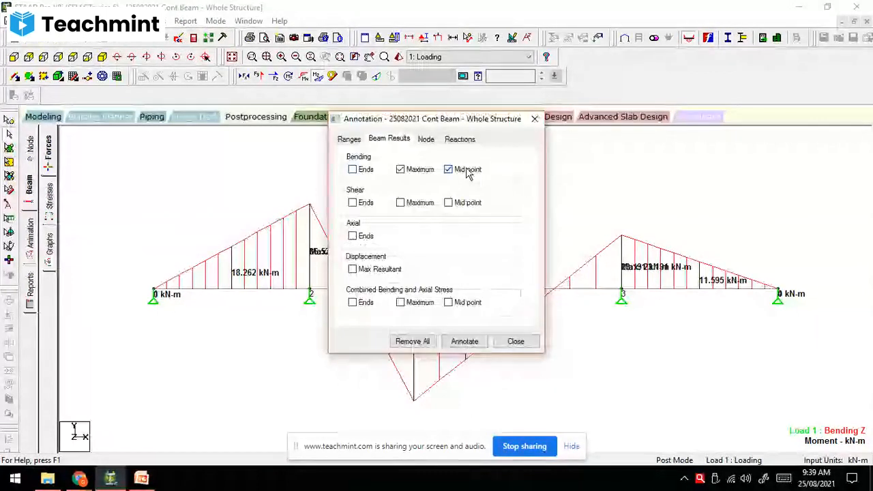
left_click(466, 342)
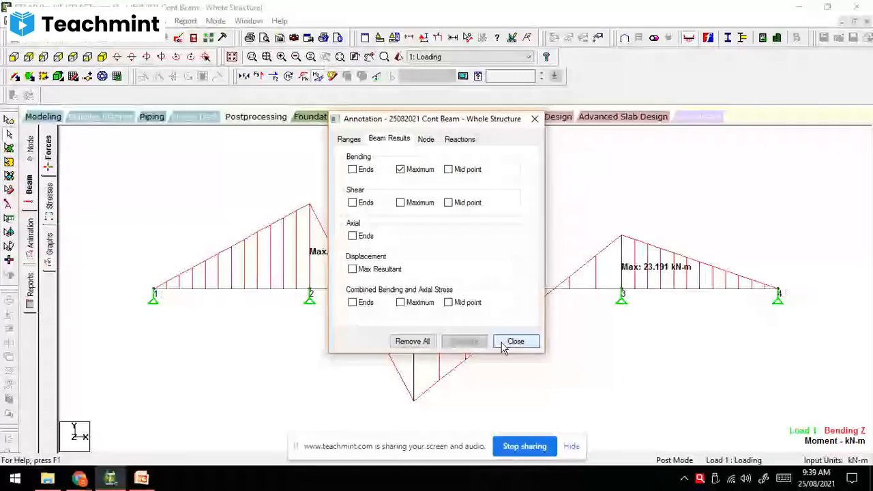
left_click(513, 341)
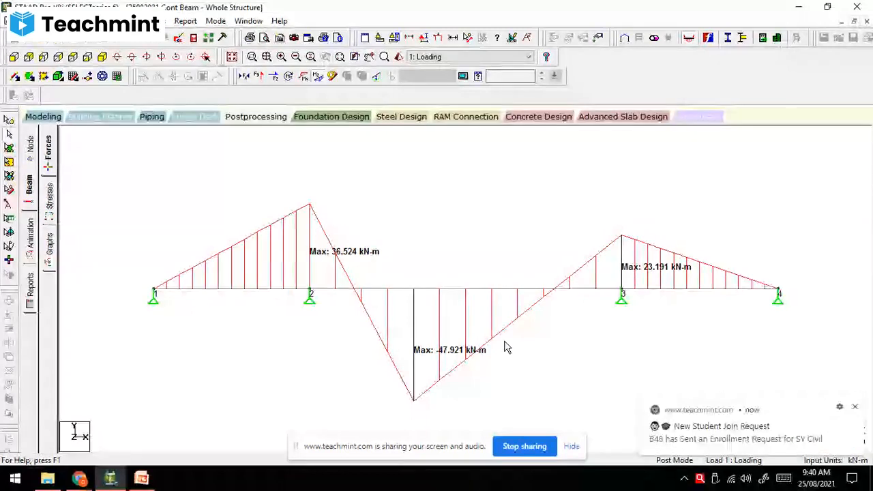
- Switch to the textbook photo in WhatsApp Web and compare its continuous beam's bending moments and reactions with the STAAD.Pro diagram
left_click(86, 480)
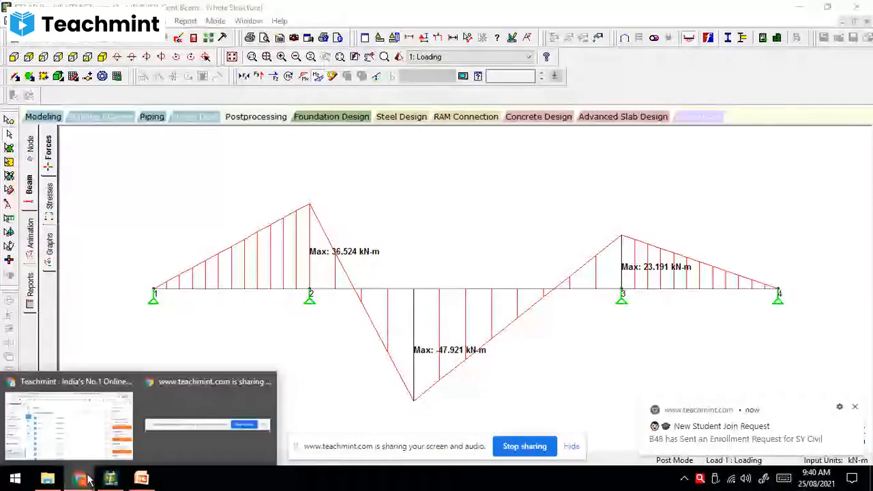
left_click(82, 426)
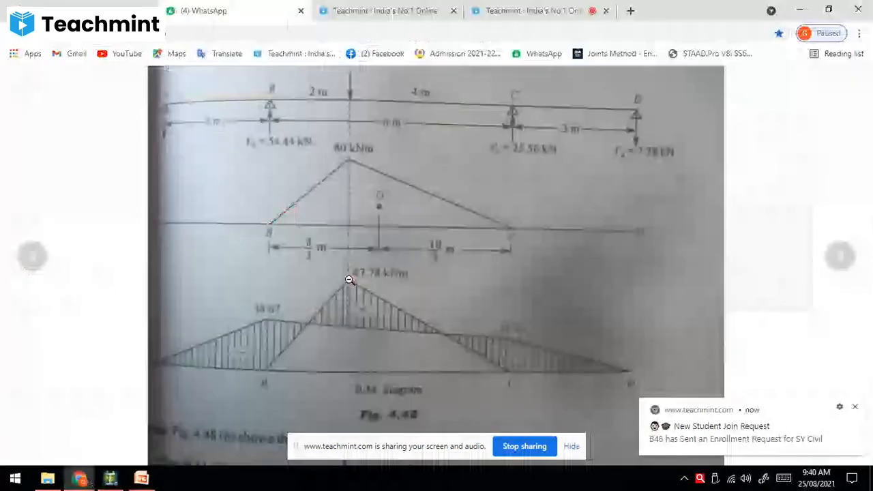
scroll(350, 280, "down", 1)
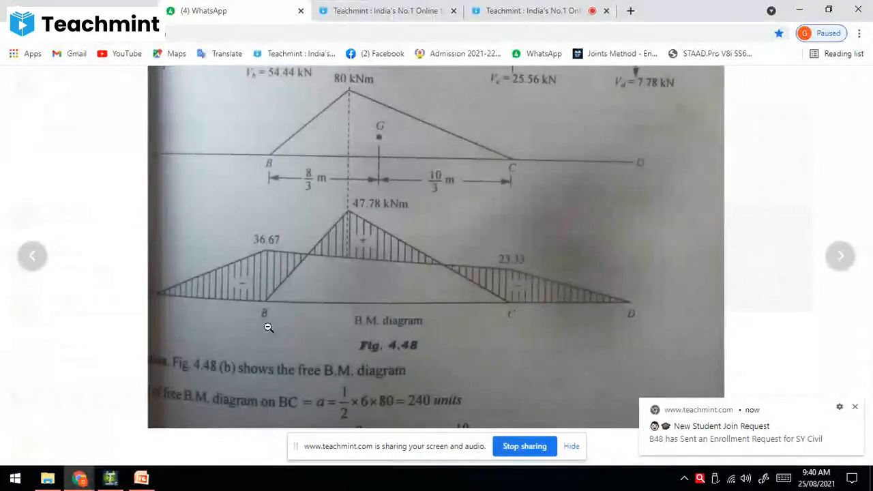
scroll(325, 288, "up", 1)
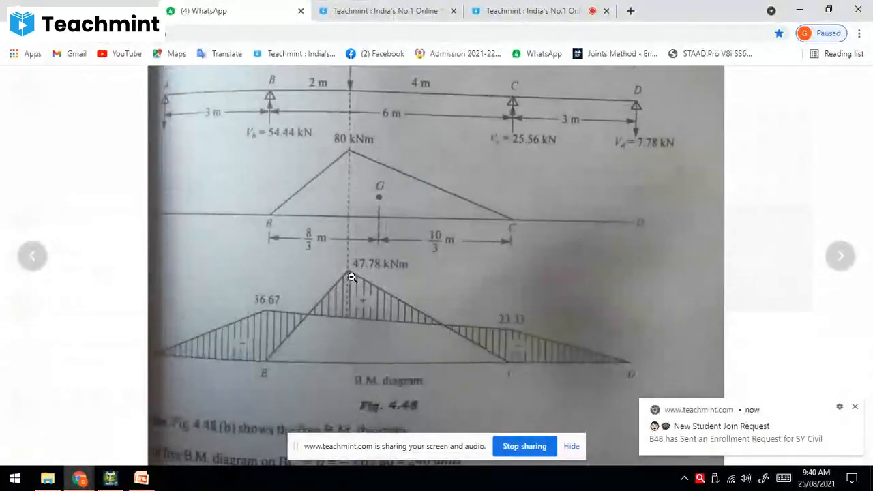
scroll(351, 278, "up", 2)
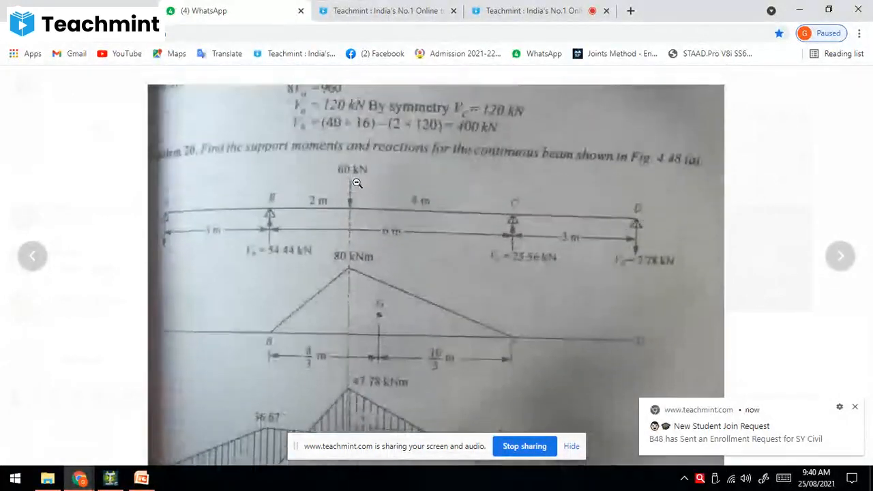
scroll(350, 289, "down", 2)
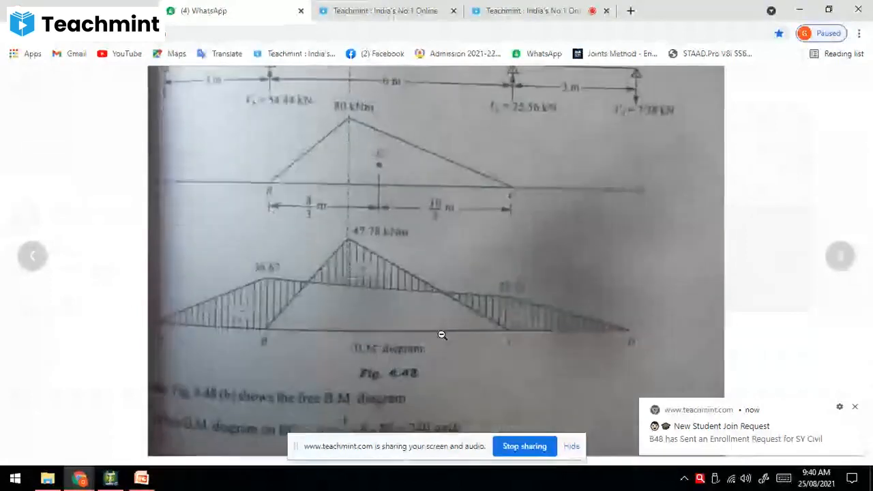
scroll(546, 217, "up", 1)
scroll(530, 329, "down", 2)
scroll(526, 298, "up", 1)
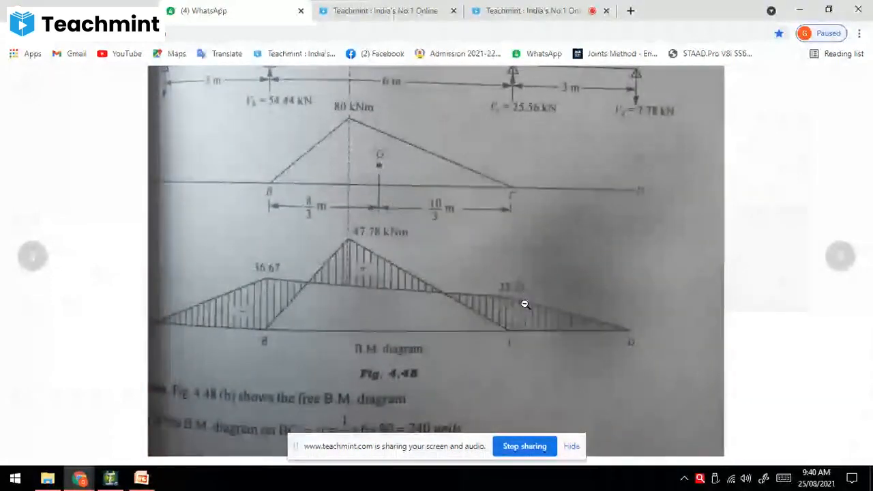
scroll(301, 208, "up", 2)
scroll(297, 201, "up", 1)
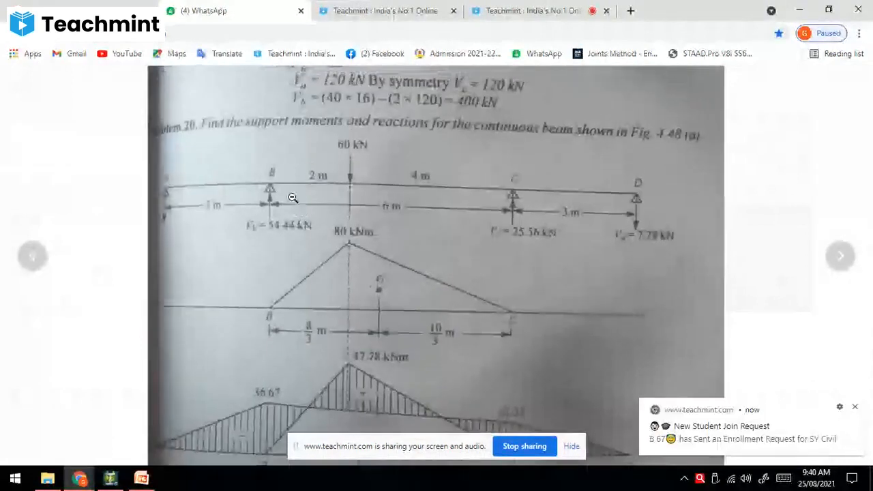
scroll(277, 198, "down", 3)
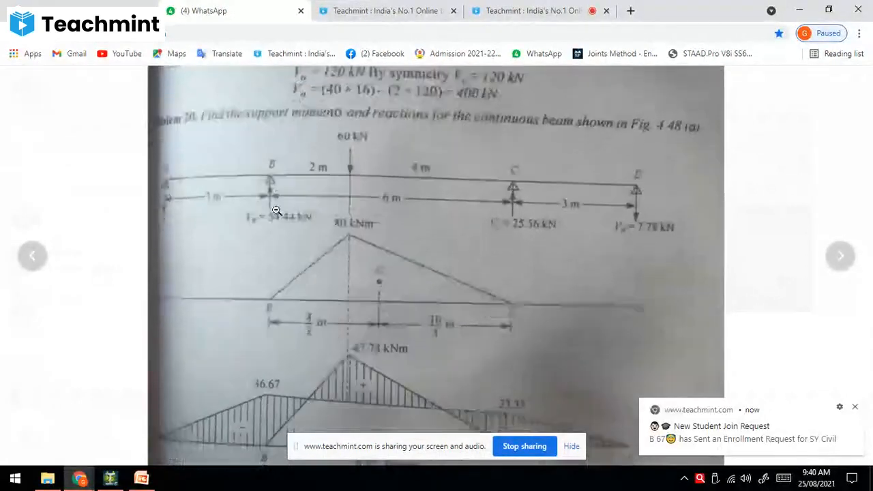
scroll(273, 273, "down", 2)
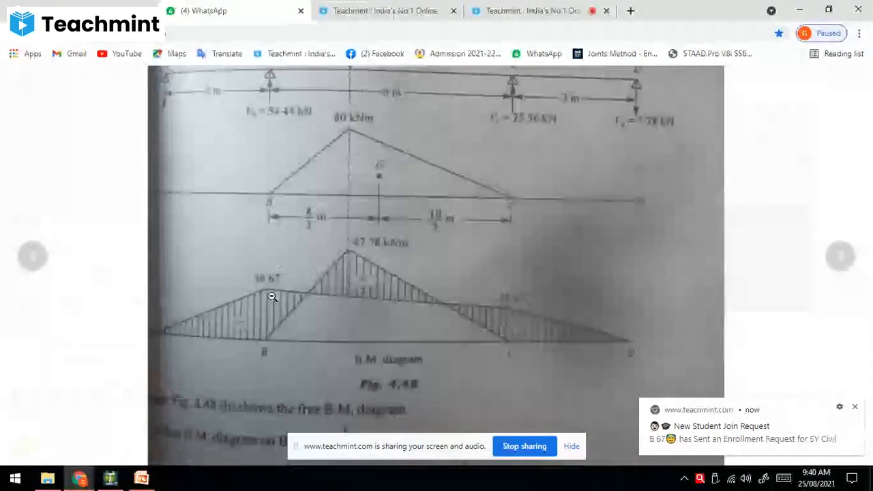
scroll(272, 297, "up", 4)
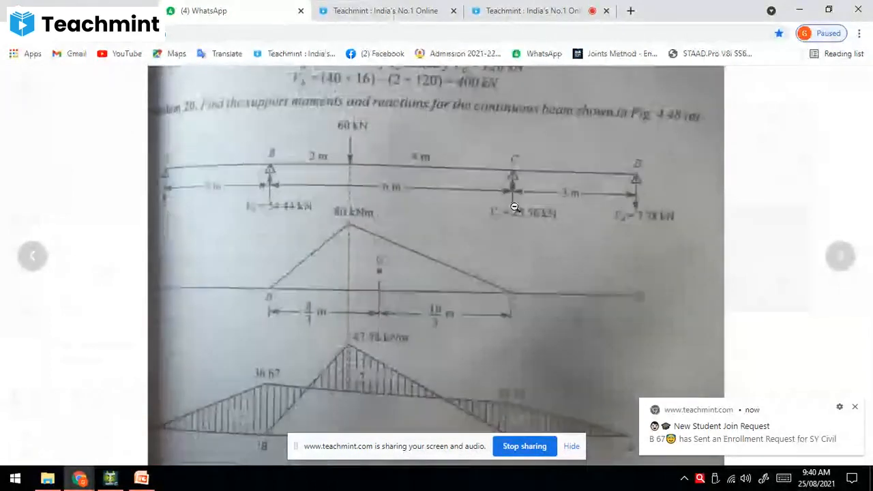
scroll(512, 218, "down", 3)
scroll(507, 245, "up", 1)
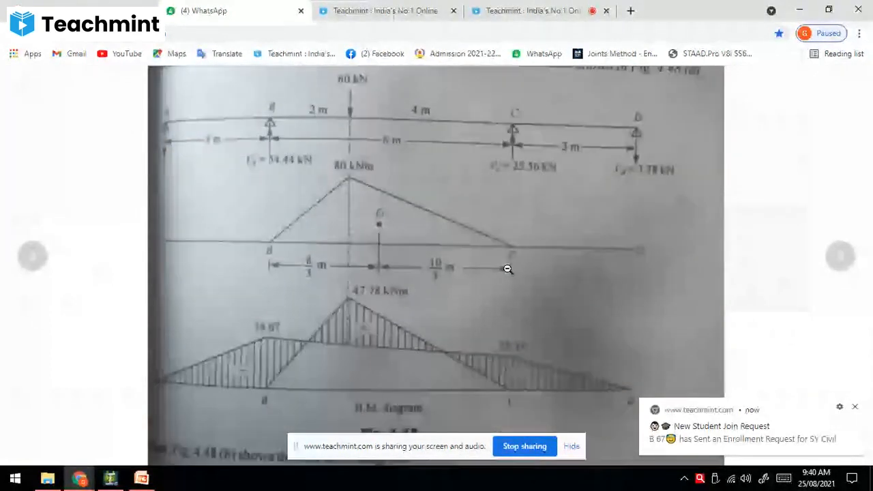
scroll(457, 289, "down", 3)
scroll(318, 159, "up", 7)
scroll(365, 285, "down", 5)
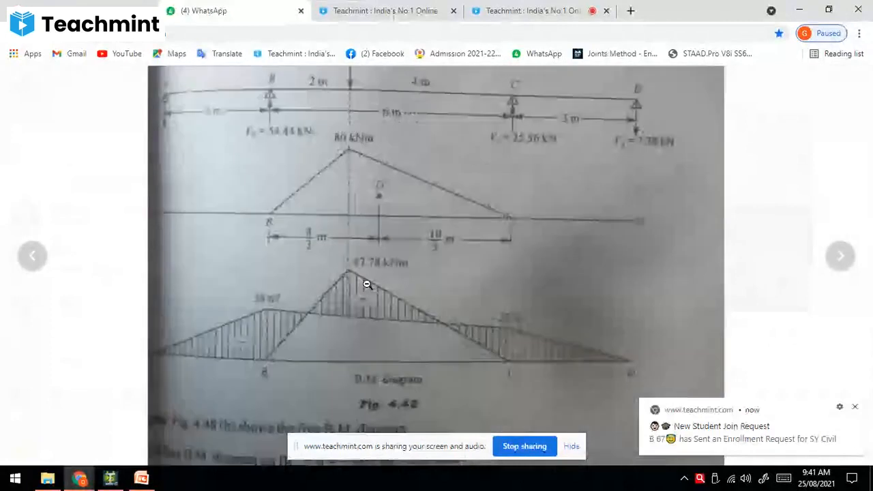
scroll(364, 285, "down", 1)
scroll(372, 255, "up", 2)
scroll(437, 280, "down", 2)
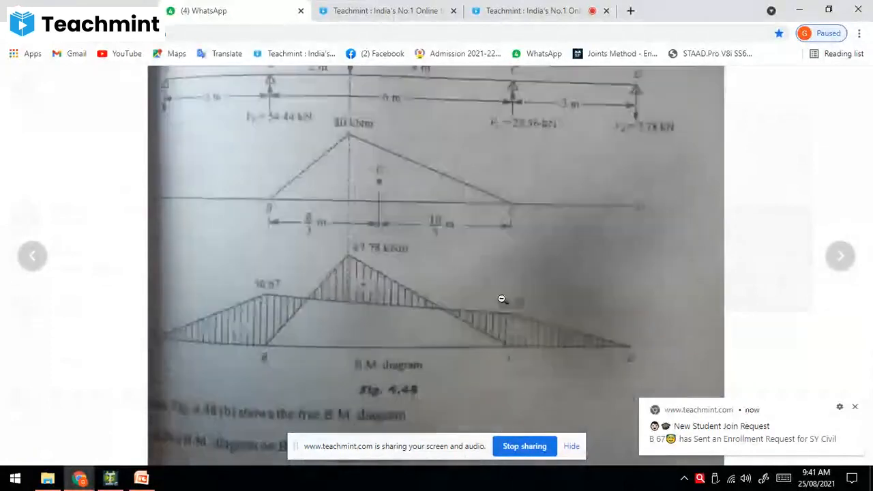
scroll(503, 302, "down", 8)
key("alt+Tab")
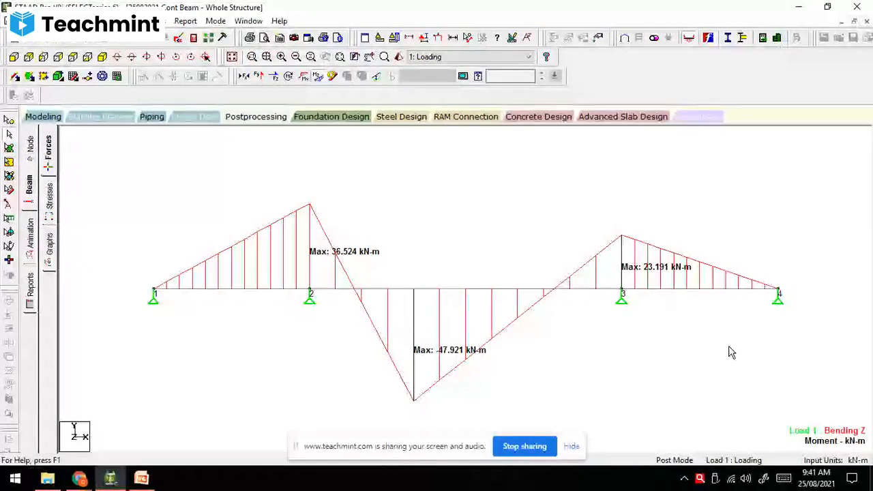
key("alt+Tab")
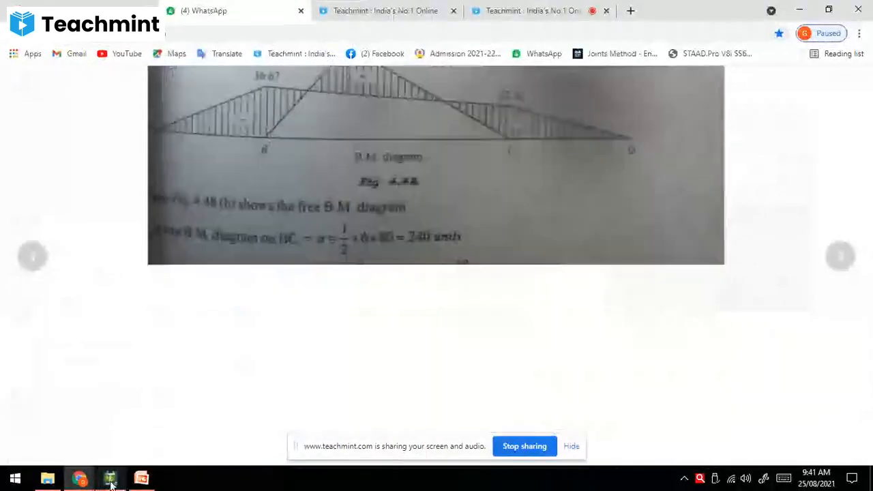
- Return to STAAD.Pro, display the Shear Y diagram in place of Bending Z, and enlarge the diagram's scale
left_click(110, 480)
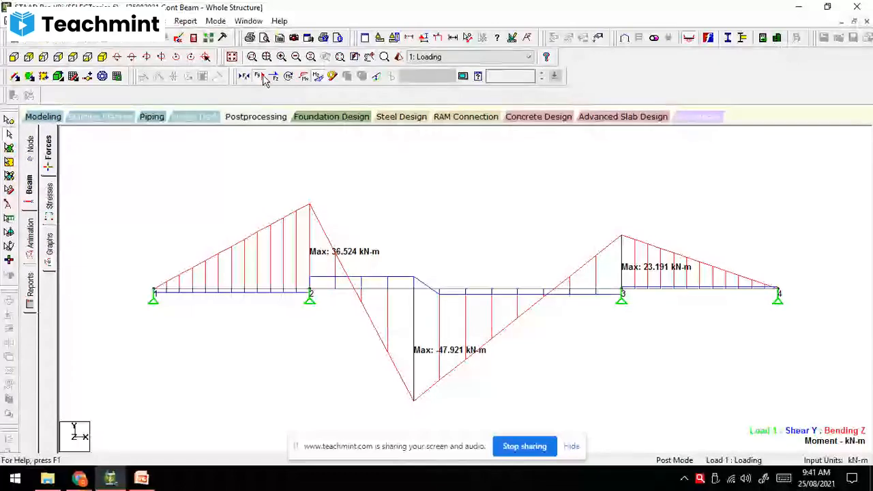
left_click(305, 76)
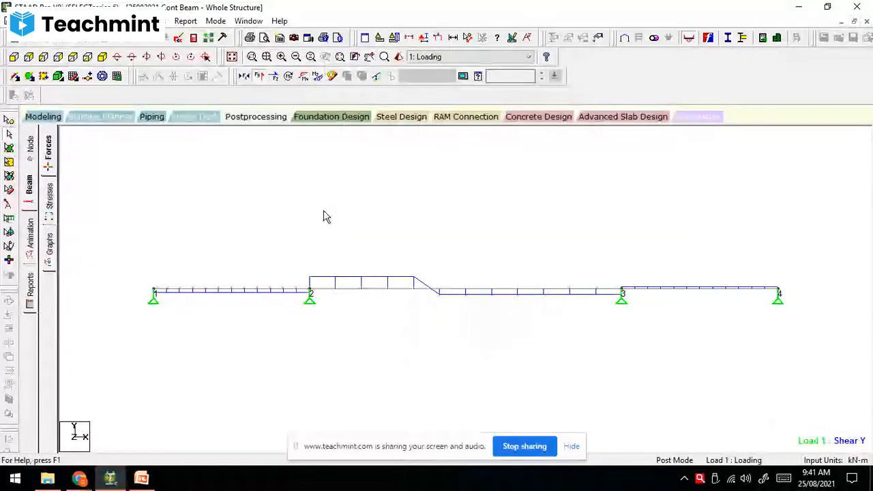
scroll(333, 253, "up", 2)
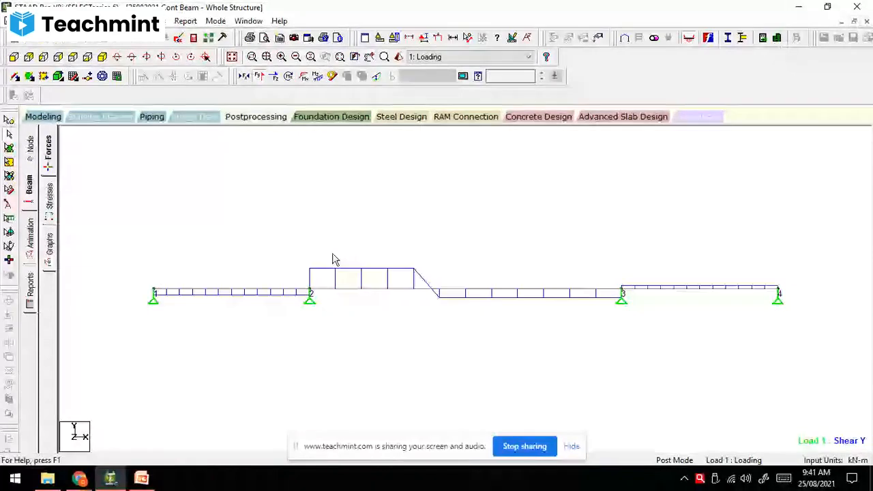
scroll(333, 260, "up", 2)
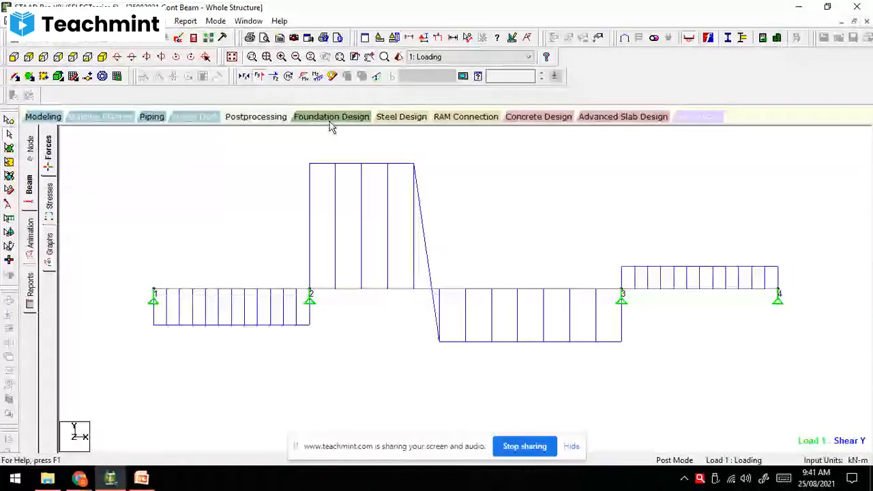
- Annotate the shear force diagram with shear values at the beam ends and the maximum
left_click(156, 20)
left_click(175, 225)
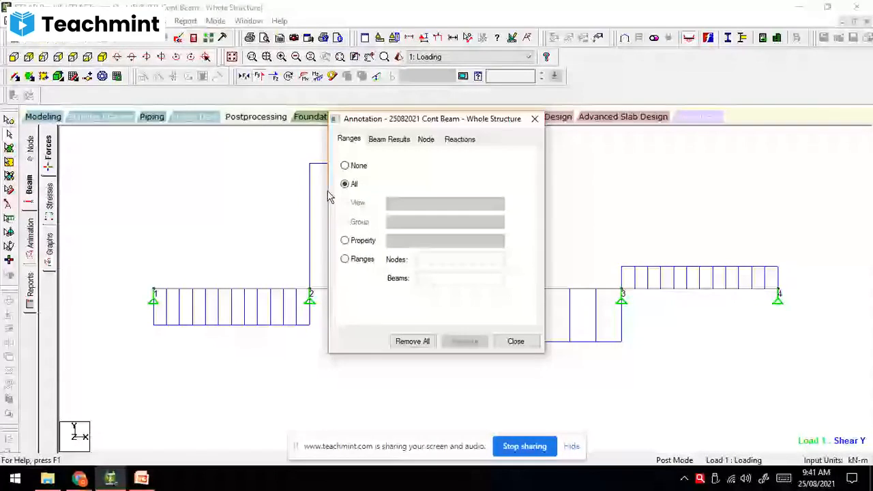
left_click(389, 139)
left_click(401, 204)
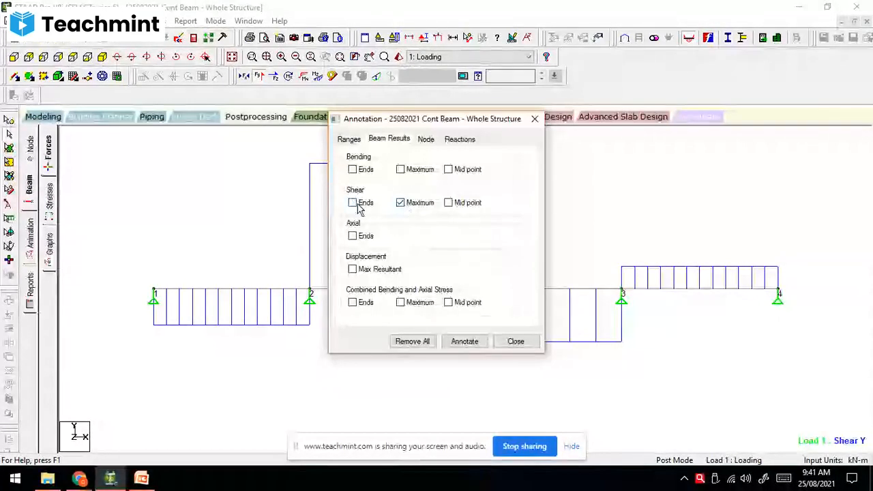
left_click(352, 202)
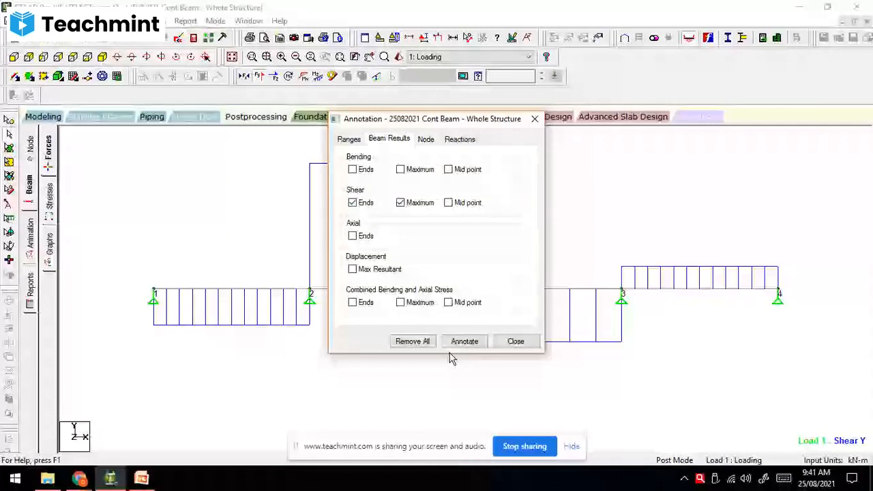
left_click(465, 341)
left_click(516, 343)
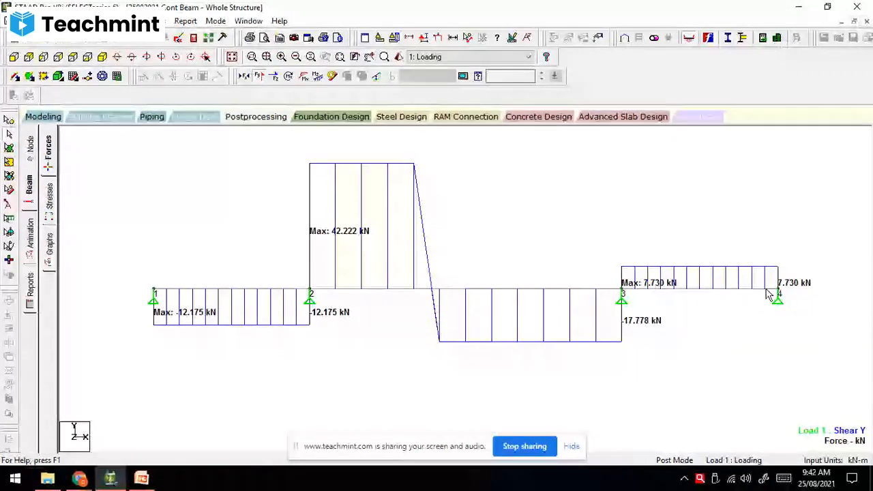
- Switch to the textbook photo in WhatsApp Web and compare its support reactions with the annotated shear force values
left_click(88, 480)
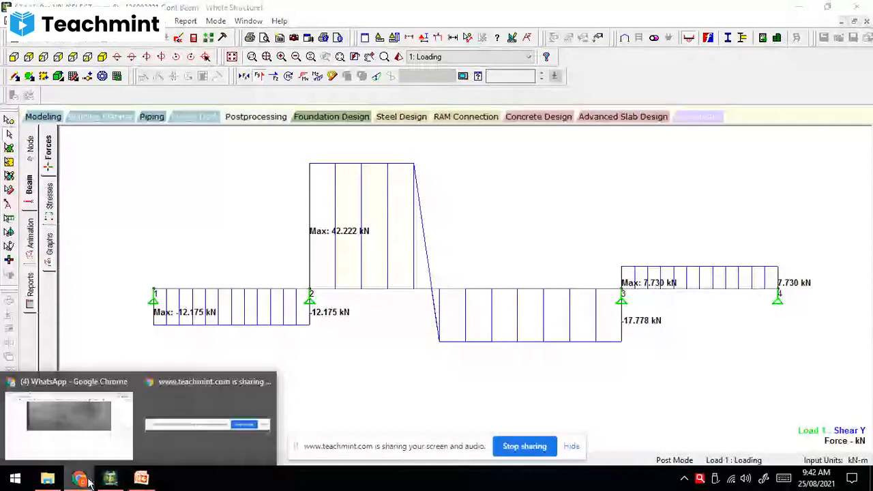
left_click(68, 416)
scroll(307, 230, "up", 2)
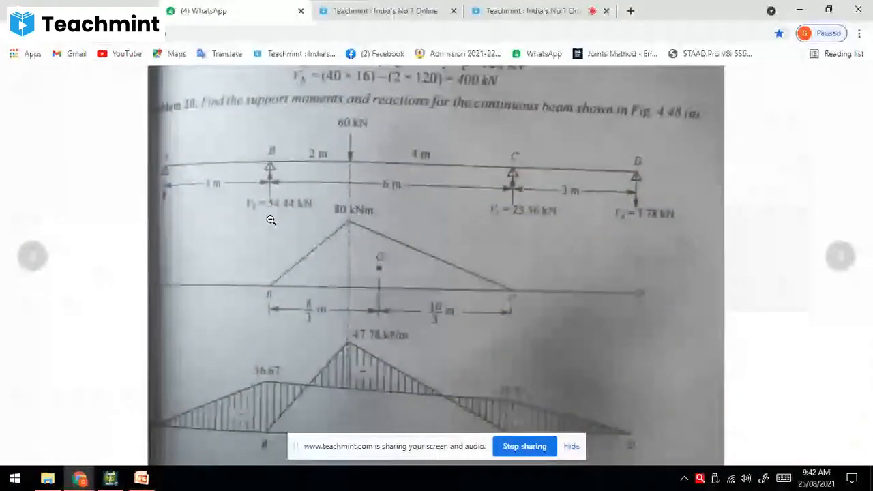
scroll(273, 215, "up", 1)
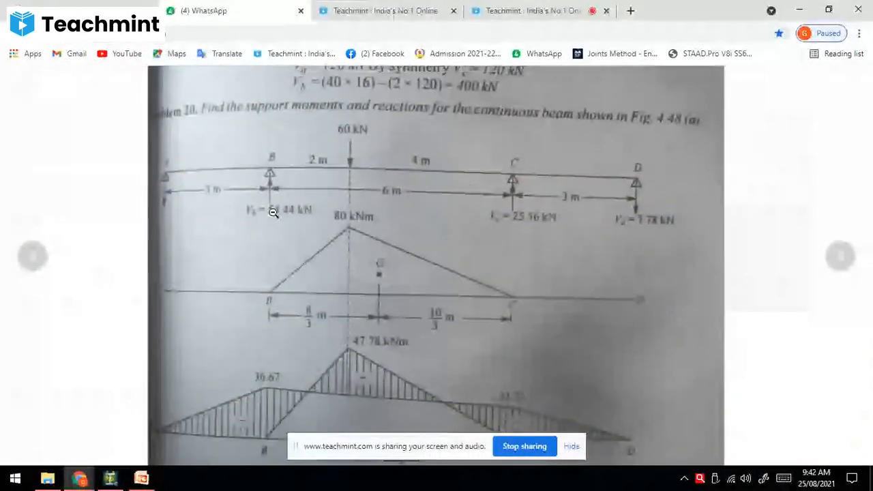
scroll(274, 233, "down", 4)
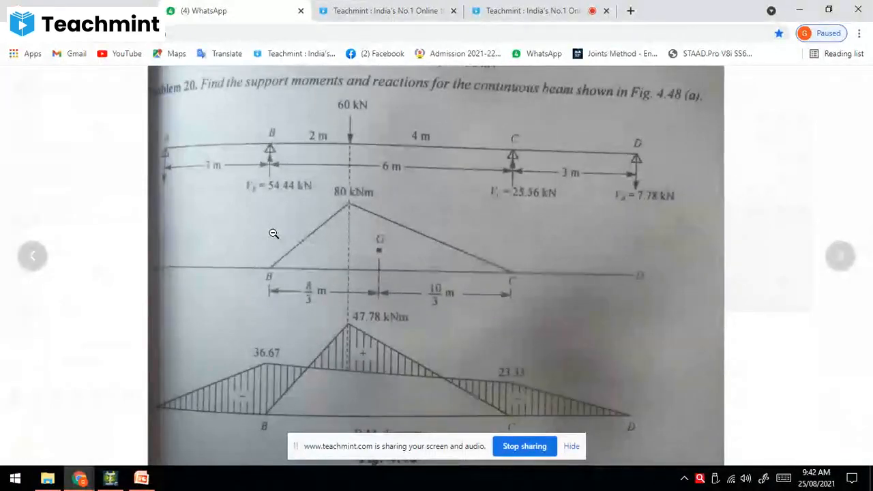
scroll(274, 233, "down", 5)
- Return to STAAD.Pro and display the section displacement in place of the Shear Y diagram
left_click(110, 478)
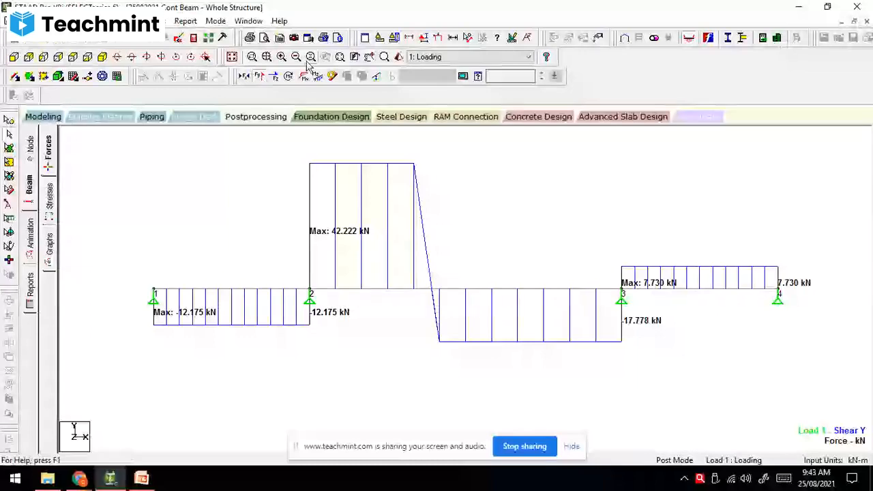
left_click(260, 79)
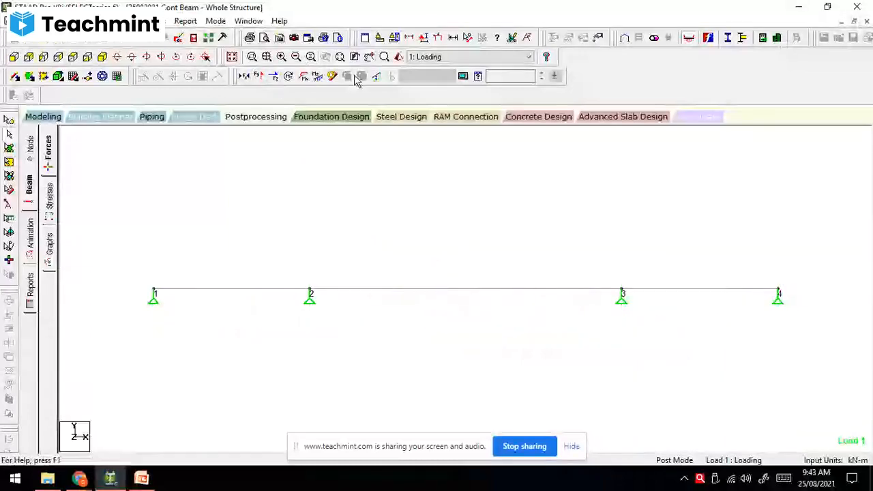
left_click(377, 79)
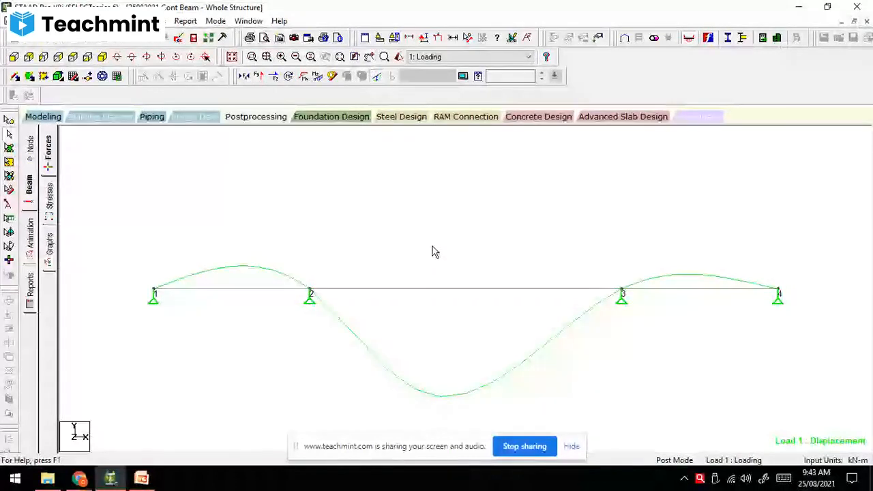
- Annotate the displacement diagram with the maximum resultant displacement of each beam
left_click(154, 21)
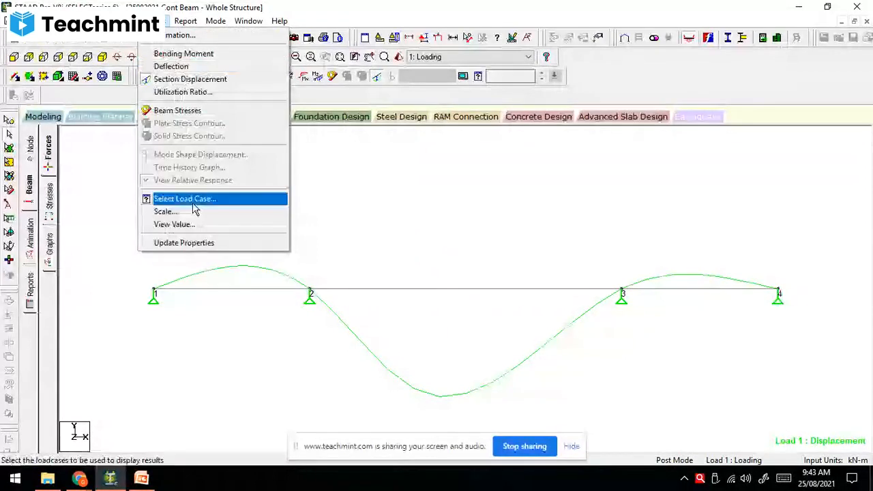
left_click(194, 225)
left_click(390, 140)
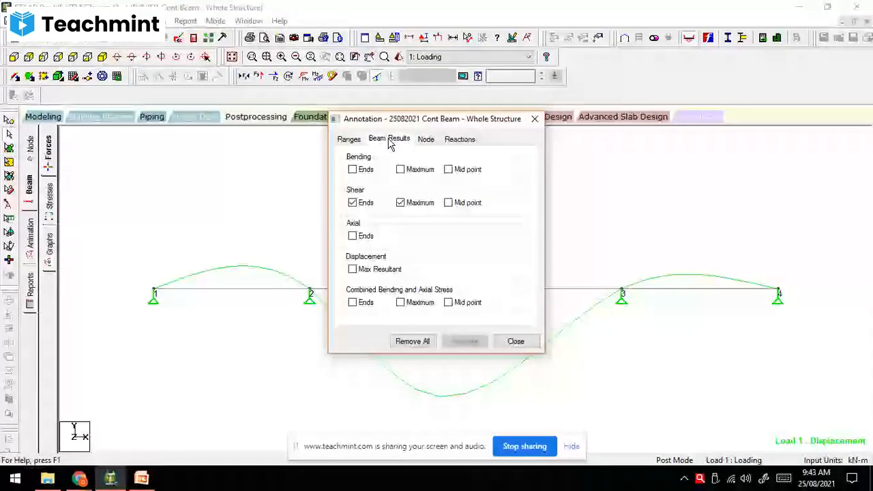
left_click(352, 268)
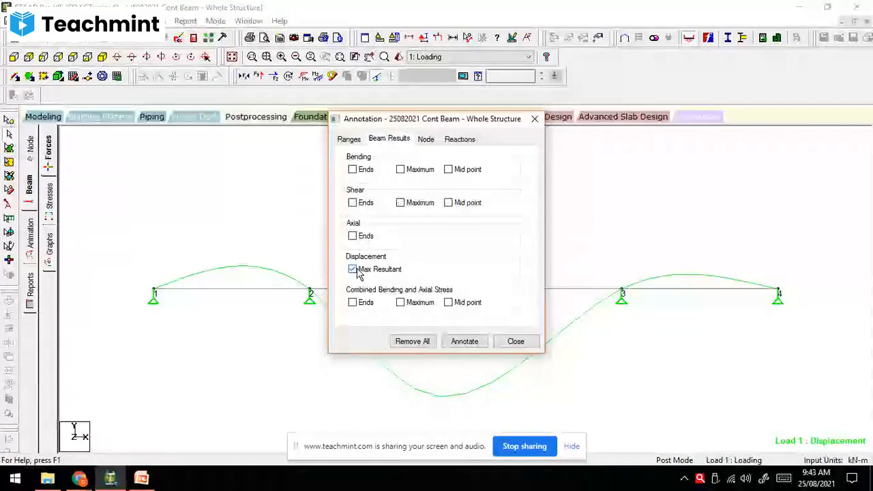
left_click(468, 342)
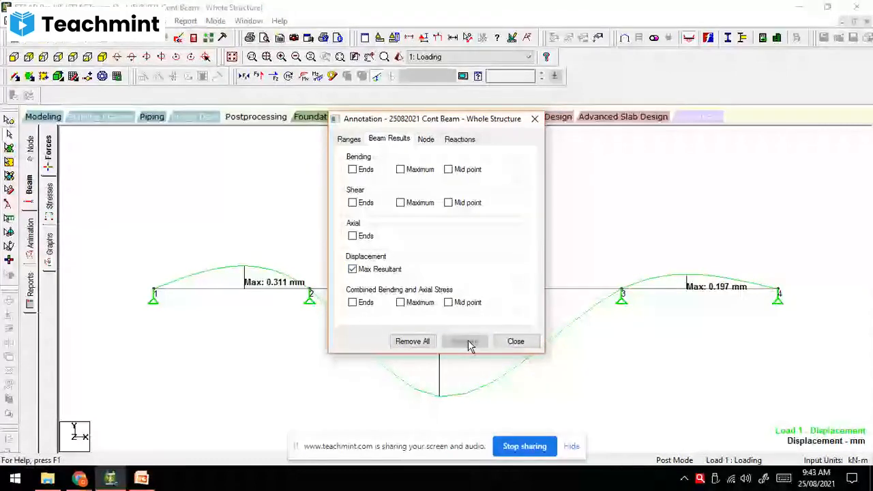
left_click(515, 342)
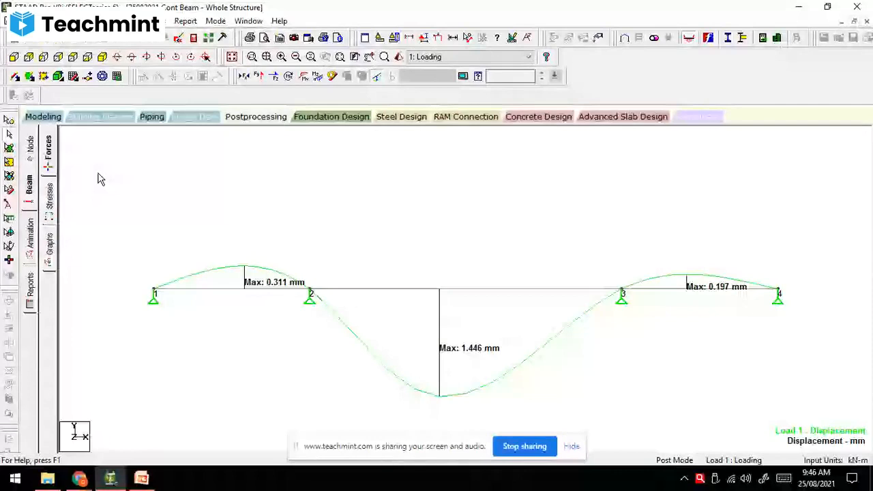
- Switch to WhatsApp Web, close the current textbook photo and open the photo of the next continuous beam problem from the chat
mouse_move(91, 482)
left_click(90, 448)
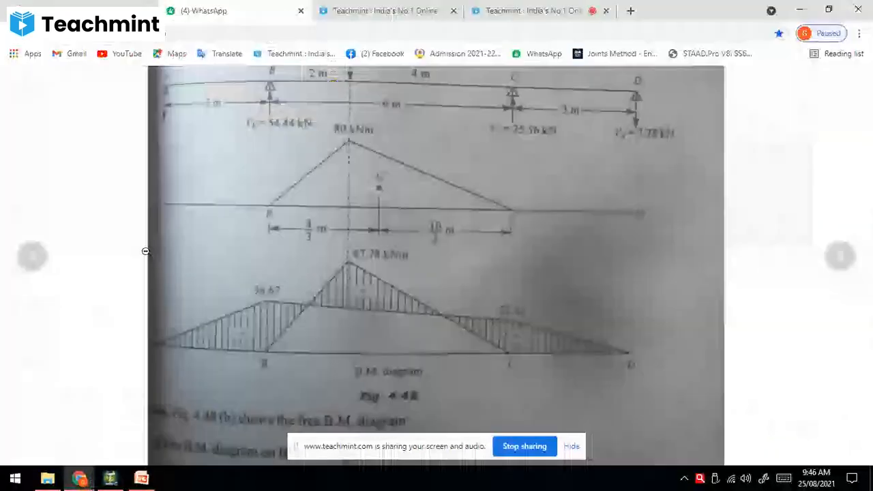
left_click(145, 251)
left_click(848, 86)
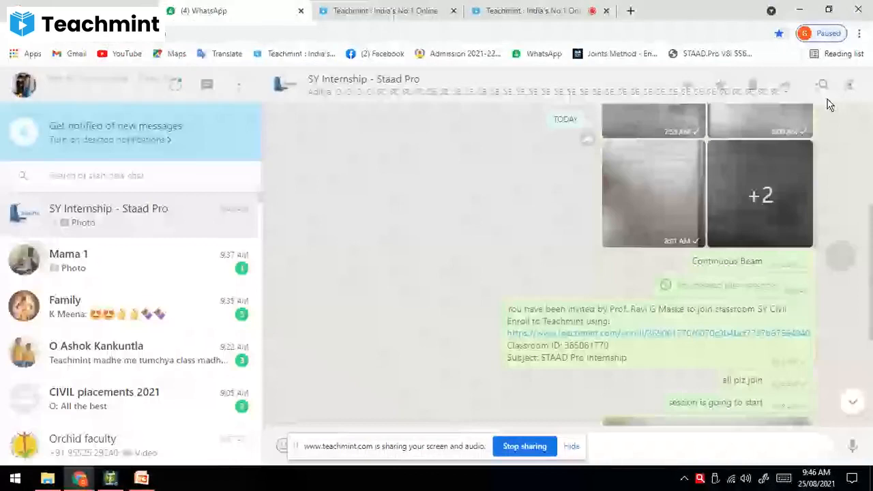
scroll(744, 298, "down", 3)
left_click(744, 299)
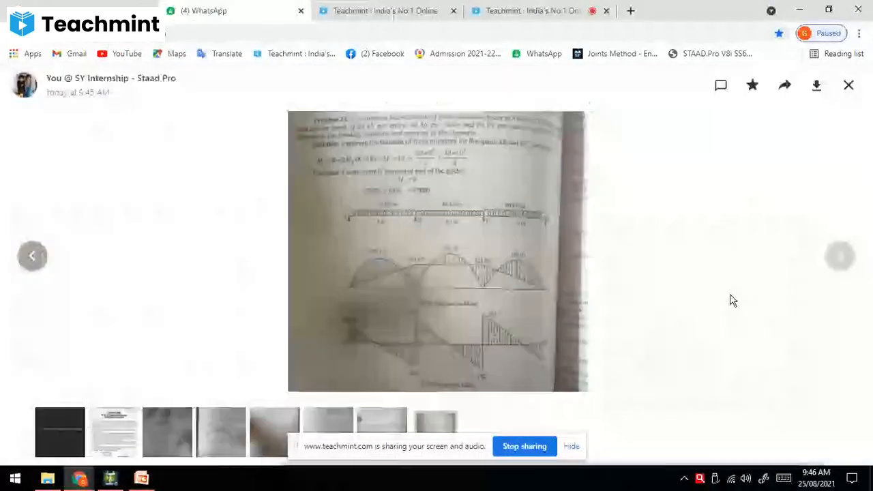
- Enlarge the problem photo and examine the beam's span lengths, distributed loads and bending moment and shear force diagrams
left_click(478, 255)
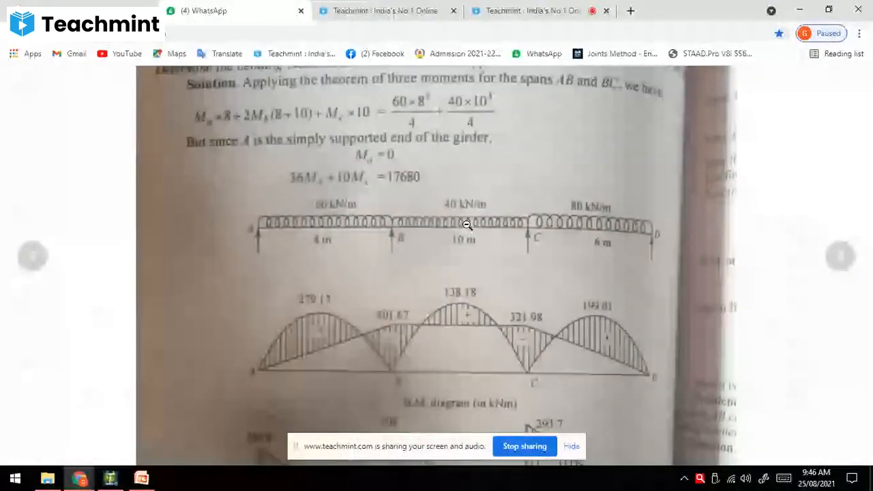
left_click(431, 249)
left_click(456, 161)
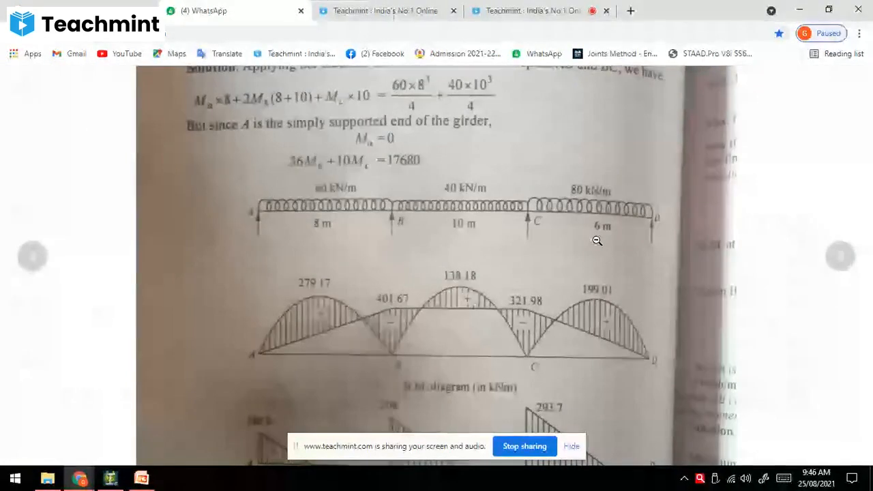
scroll(341, 357, "down", 4)
- Return to STAAD.Pro and save the current continuous beam model
left_click(112, 479)
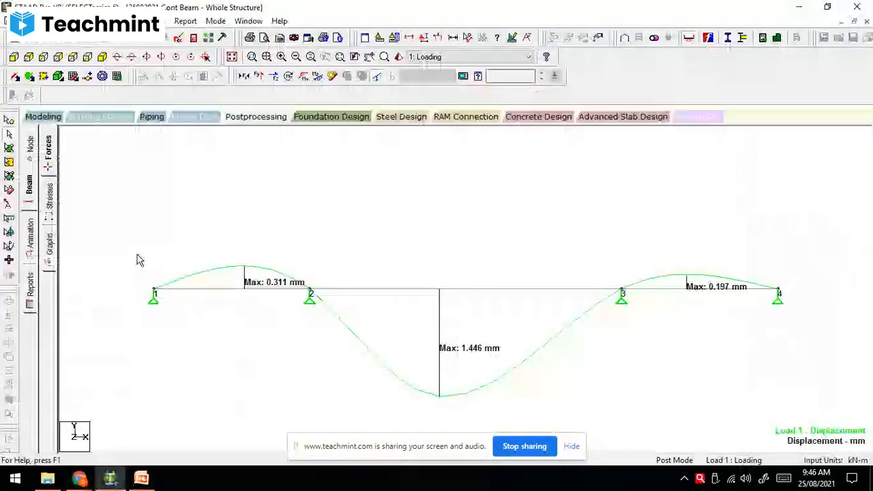
key("ctrl+s")
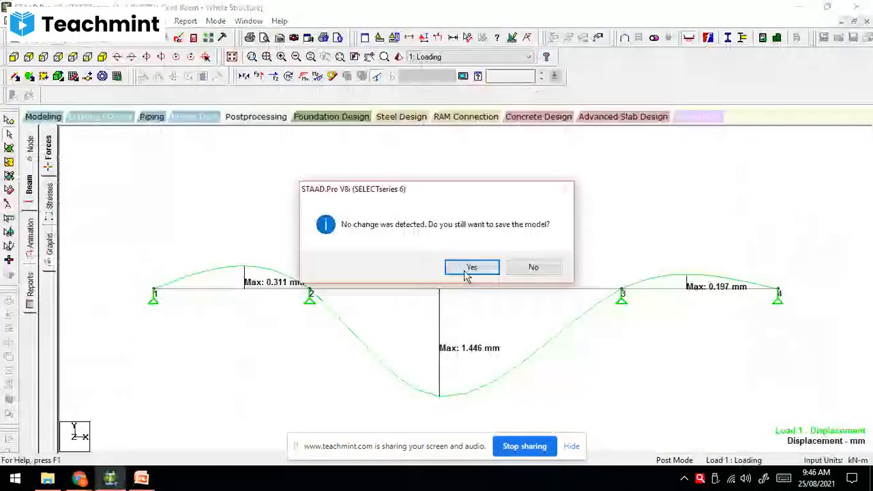
left_click(470, 270)
- Create a new Plane model named "25082021 Cont beam 2" with Meter length units and KiloNewton force units
left_click(363, 269)
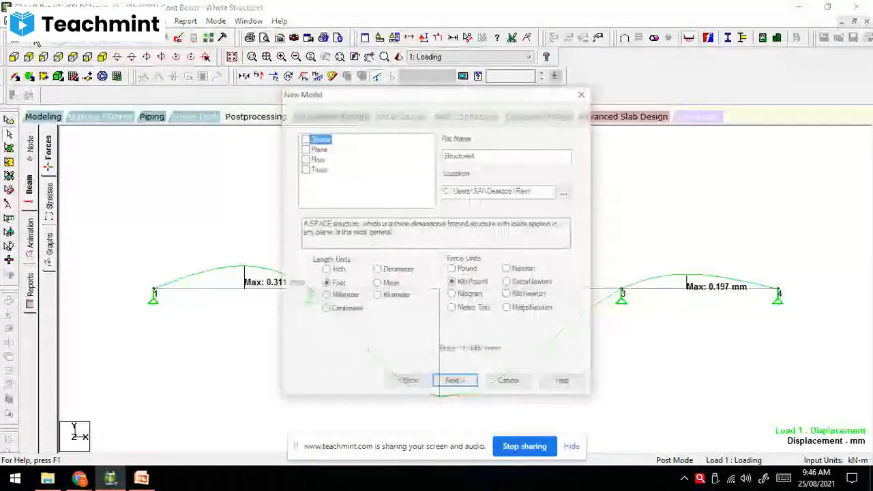
left_click(304, 148)
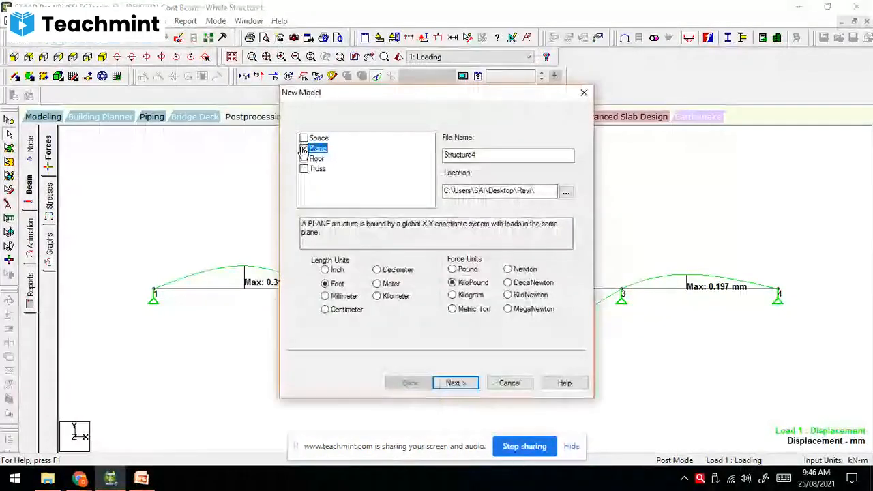
double_click(457, 161)
type("250820")
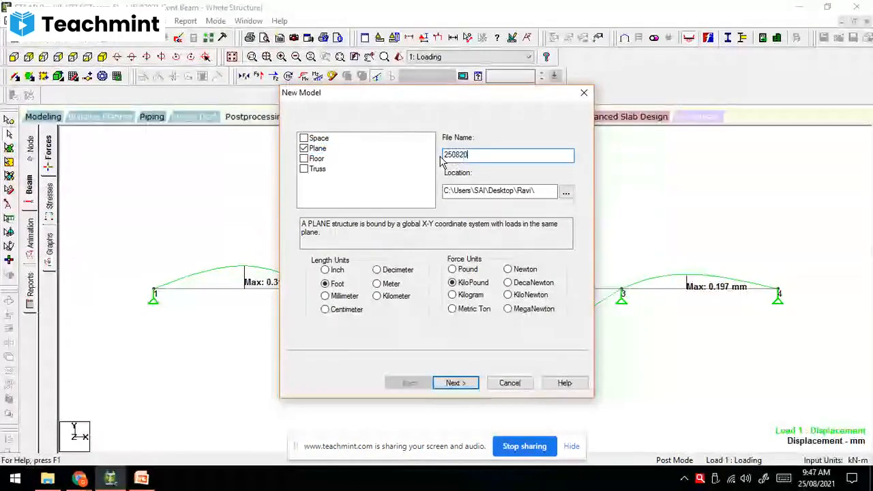
type("21")
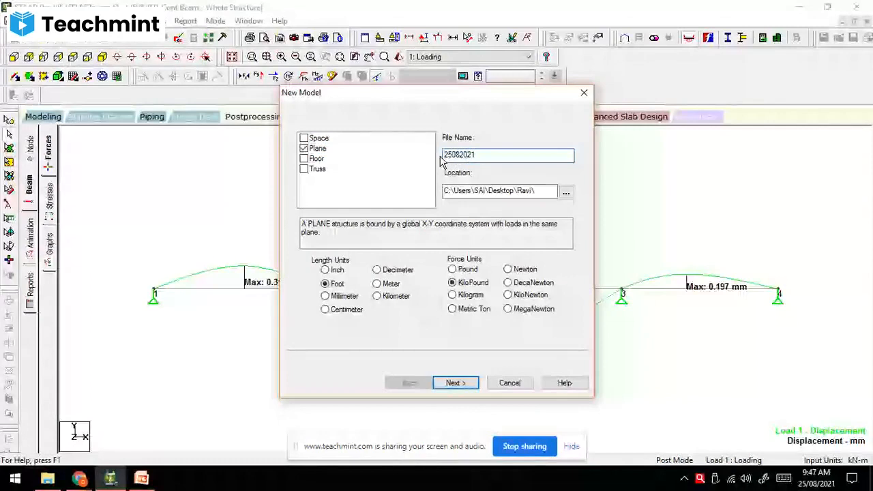
type(" Cont beam 2")
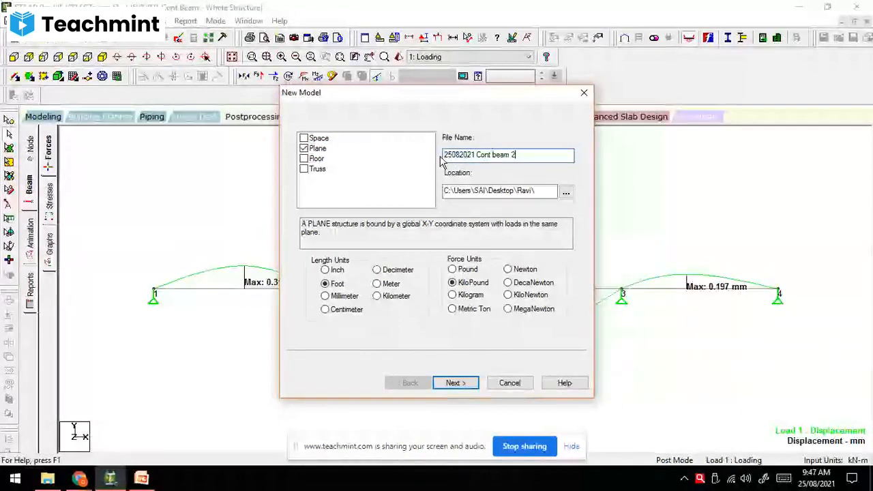
left_click(377, 284)
left_click(508, 295)
left_click(456, 383)
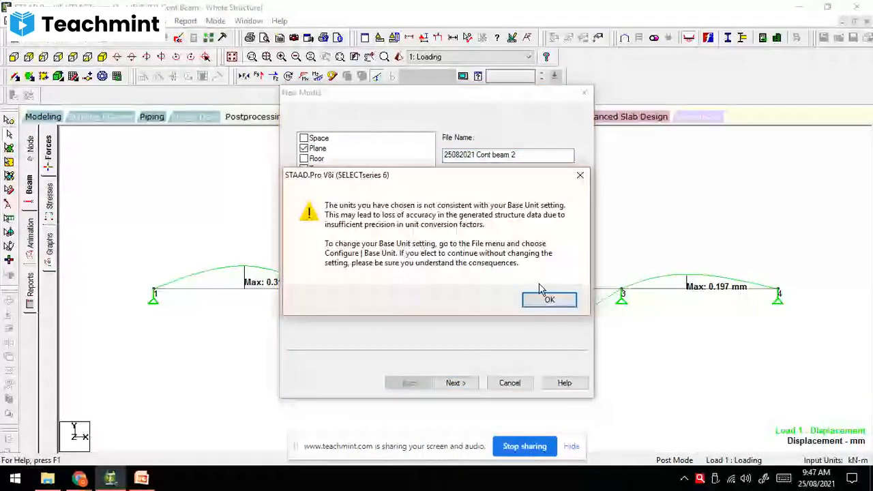
left_click(544, 298)
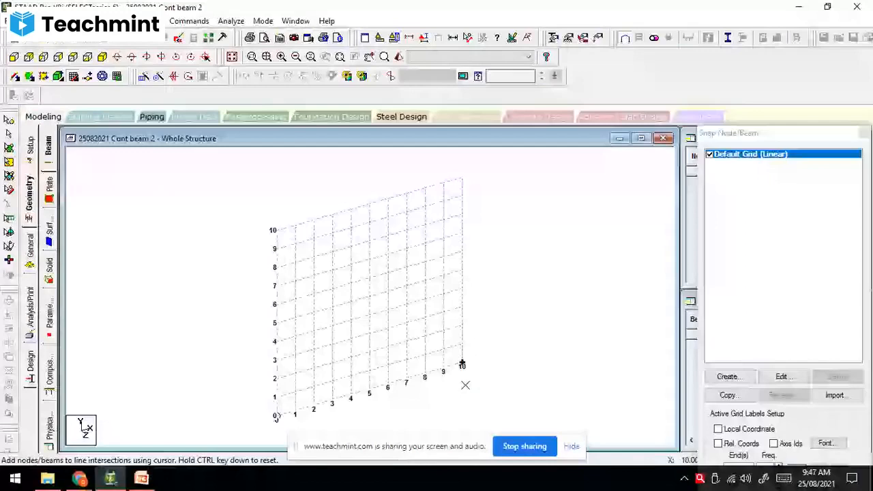
- Edit the default linear grid to have 24 construction lines to the right in the X direction
left_click_drag(746, 137, 727, 33)
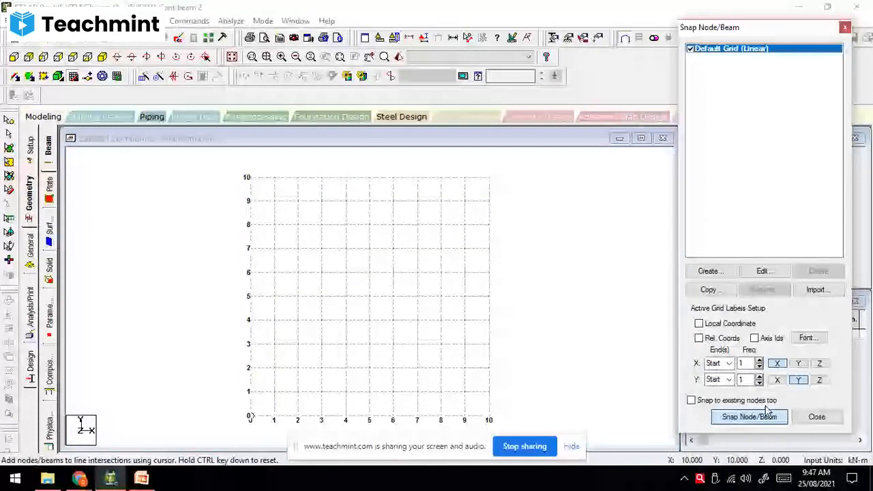
left_click(763, 270)
double_click(557, 234)
type("24")
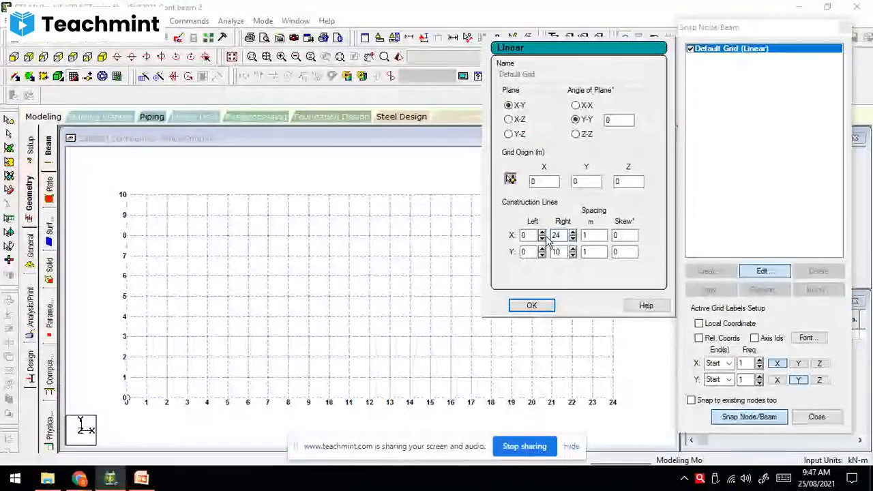
left_click(545, 309)
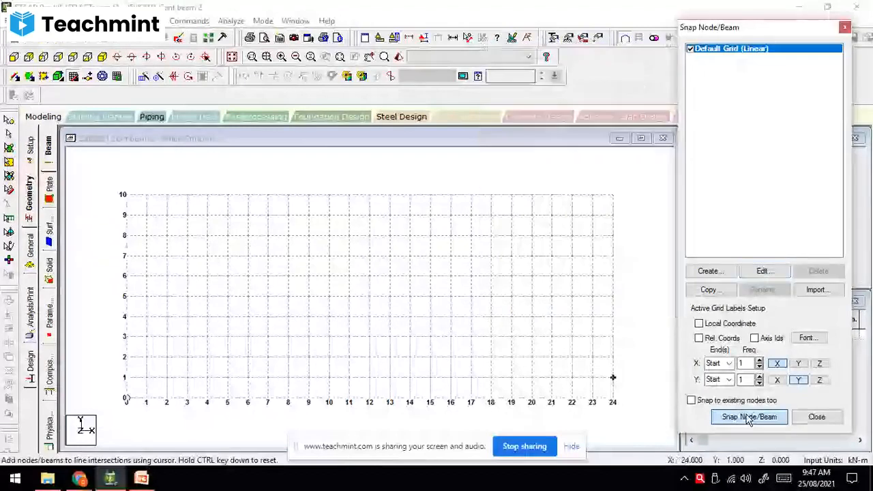
- Draw three connected beam members along the X axis with nodes at 0, 8, 18 and 24 m, then finish grid snapping
left_click(658, 409)
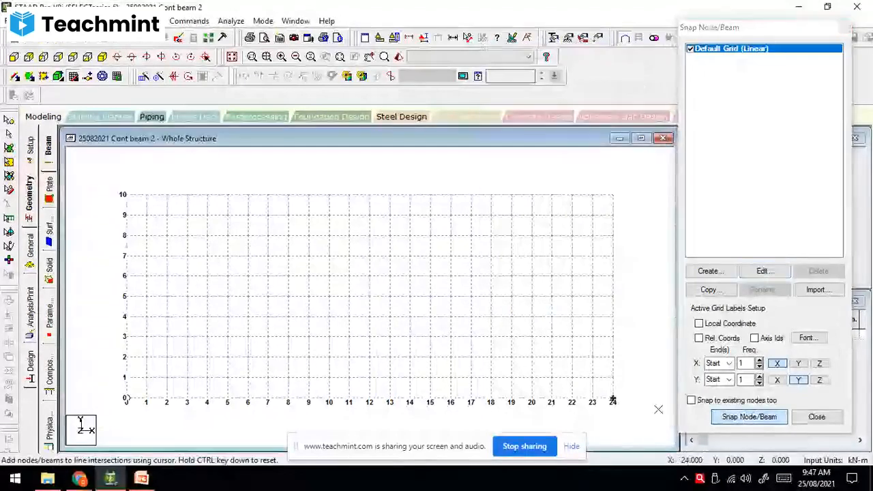
left_click(290, 403)
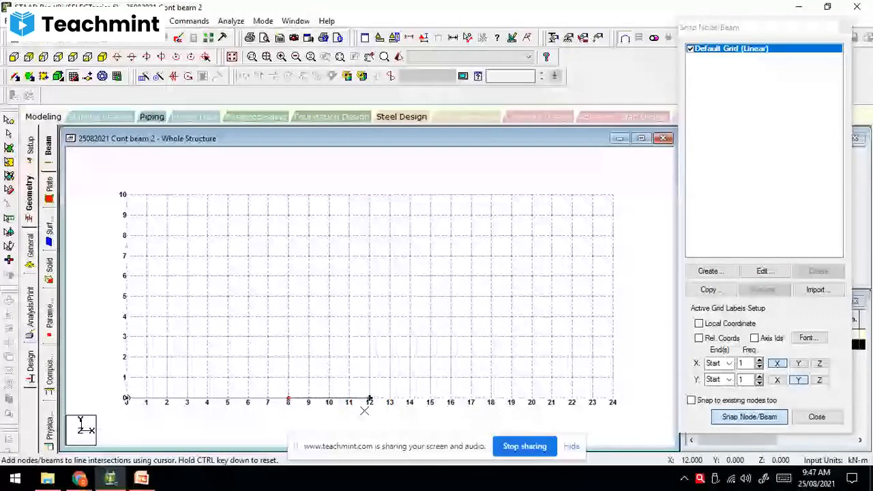
left_click(490, 400)
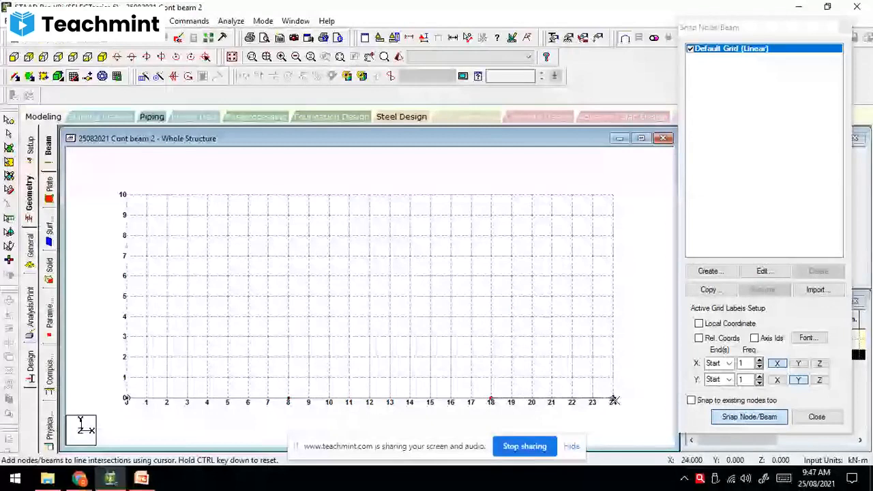
left_click(749, 417)
left_click(817, 416)
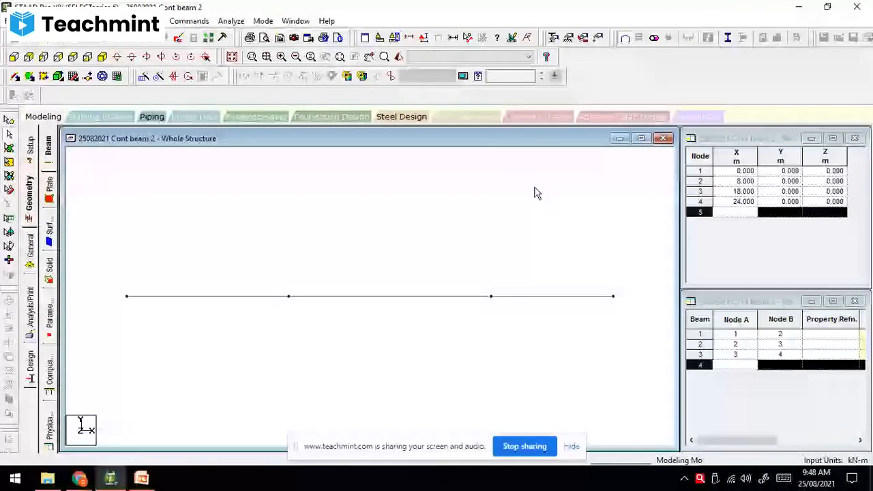
- Display the member length dimensions for the whole view
left_click(452, 38)
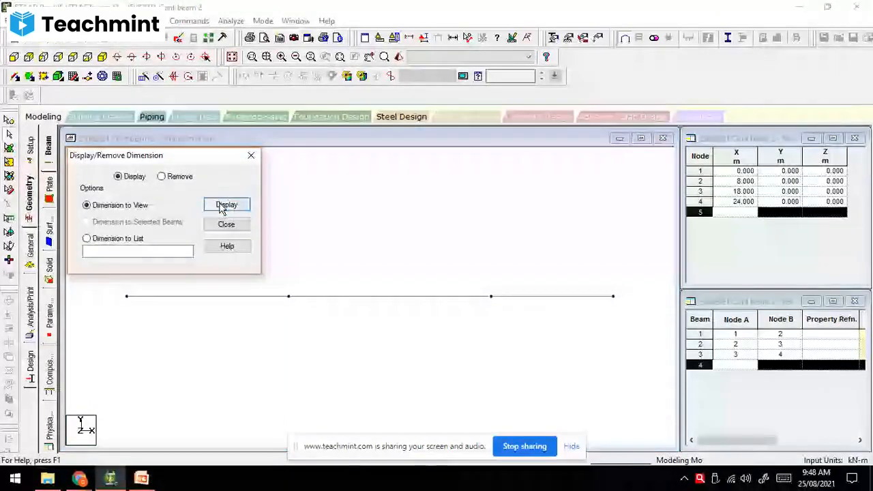
left_click(223, 206)
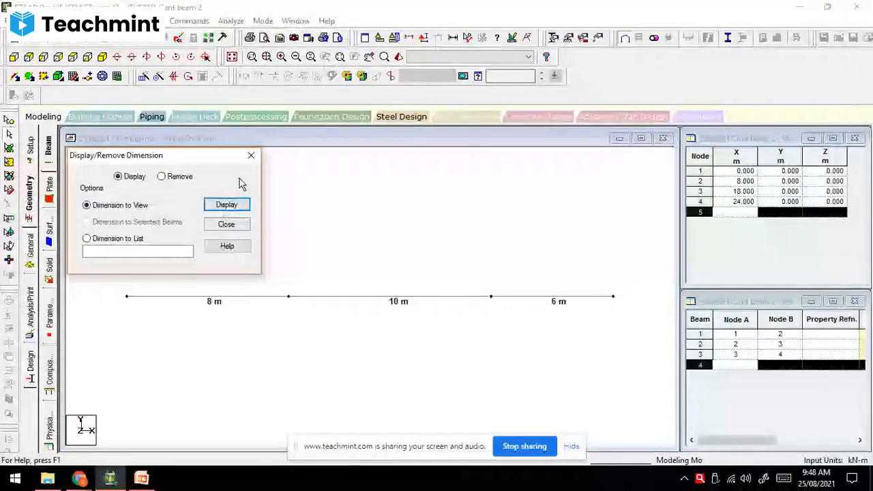
left_click(226, 224)
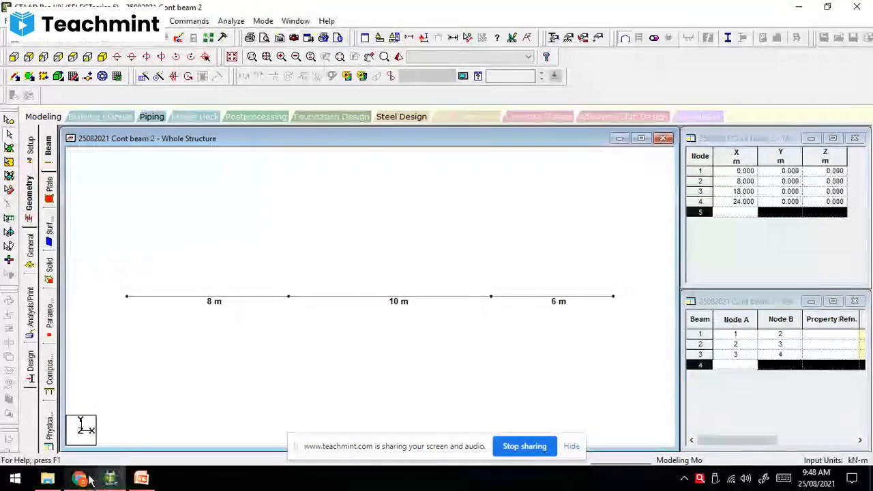
- Check the textbook problem photo in Chrome, then return to STAAD.Pro and display the node numbers
mouse_move(79, 478)
left_click(105, 428)
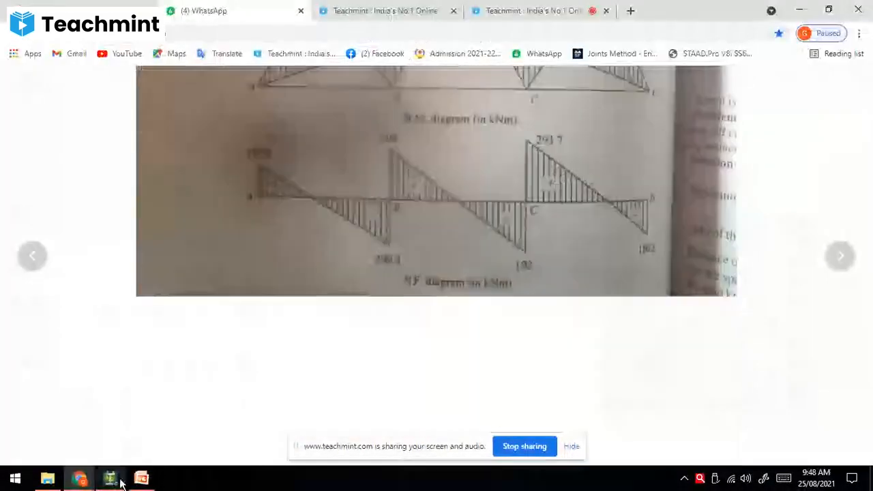
left_click(117, 480)
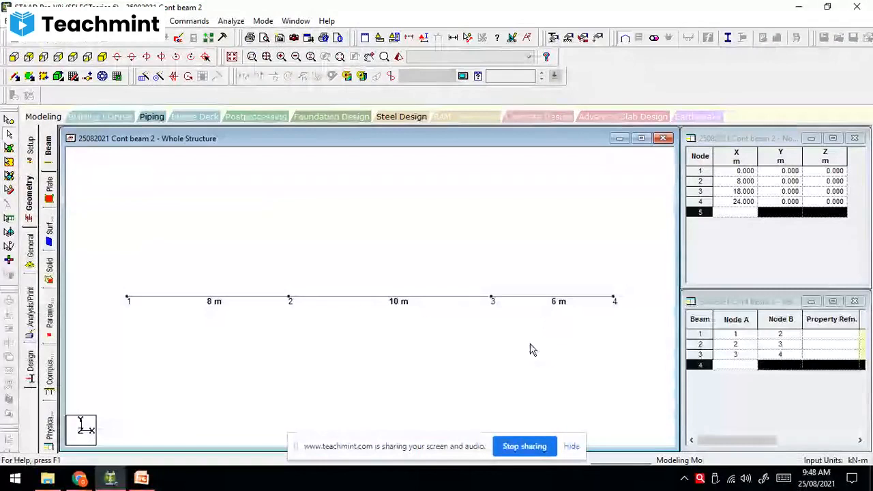
key("shift+n")
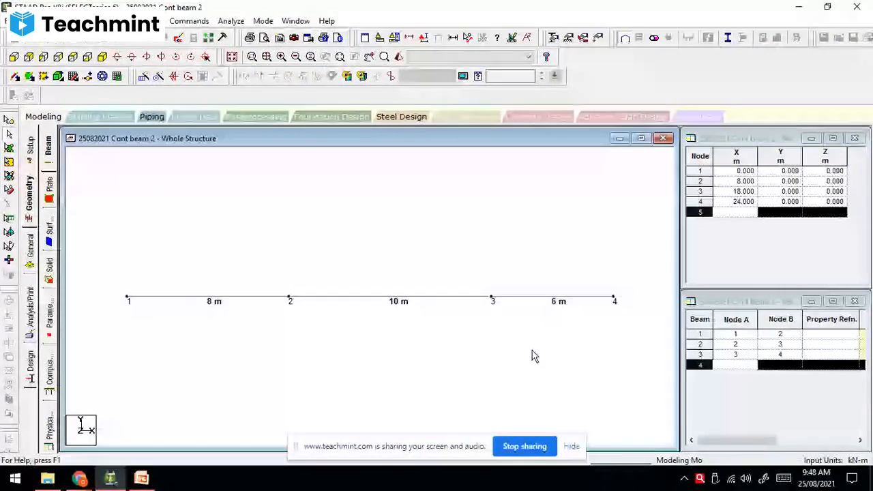
- Review the node coordinates and the member connectivity by highlighting nodes 1, 2 and 4 and beams 1 to 3 one after another
left_click(726, 140)
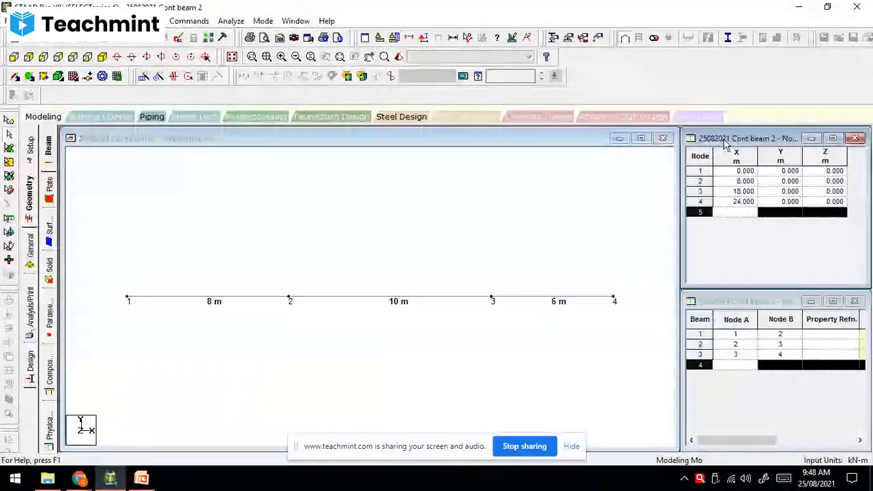
left_click(700, 171)
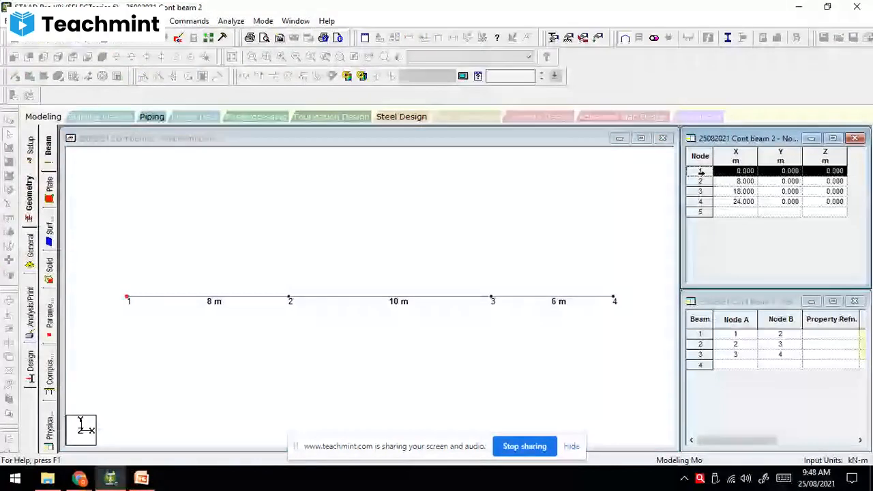
left_click(700, 181)
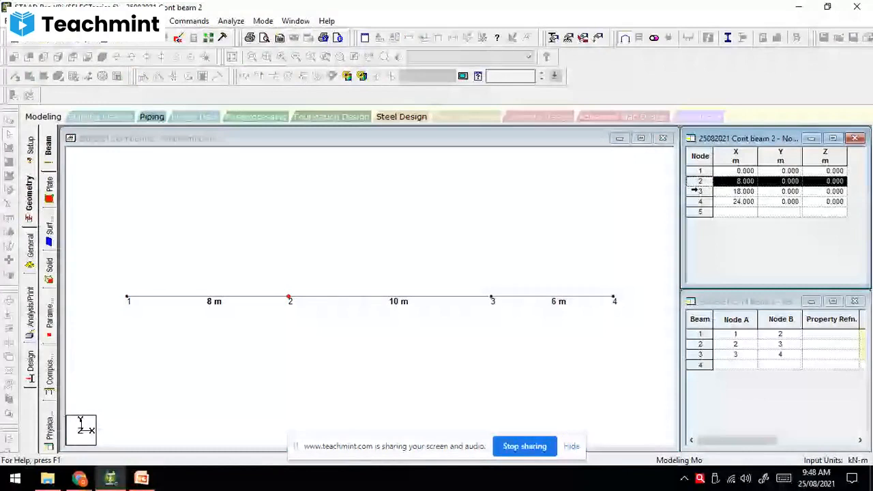
left_click(696, 199)
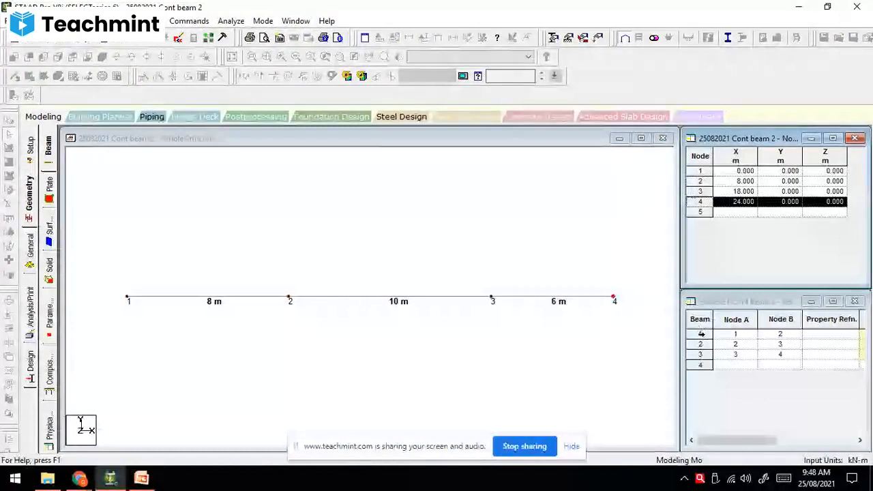
left_click(700, 334)
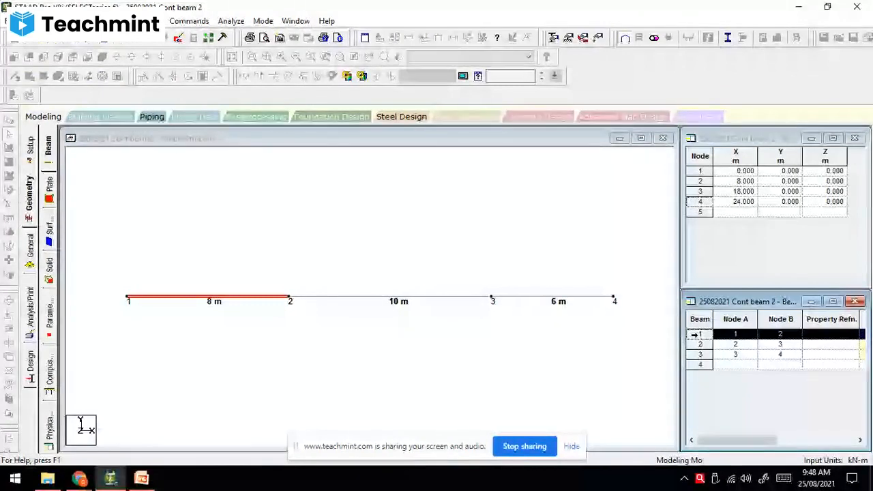
left_click(700, 345)
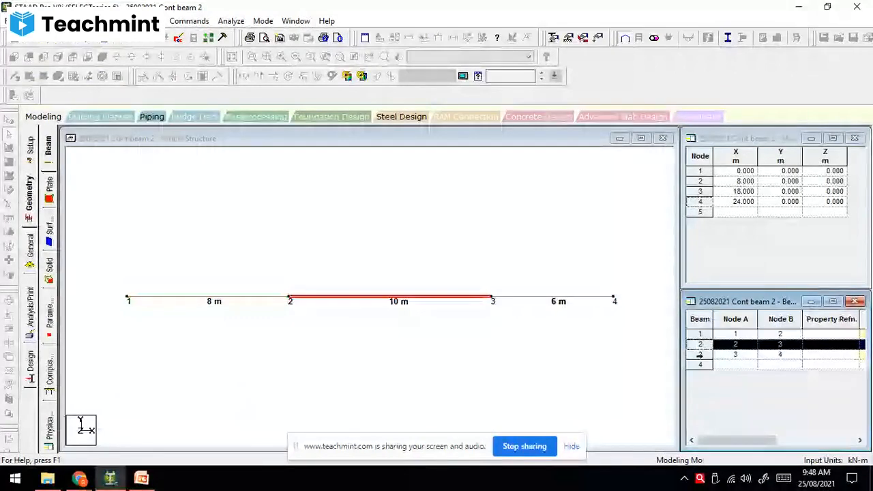
left_click(699, 354)
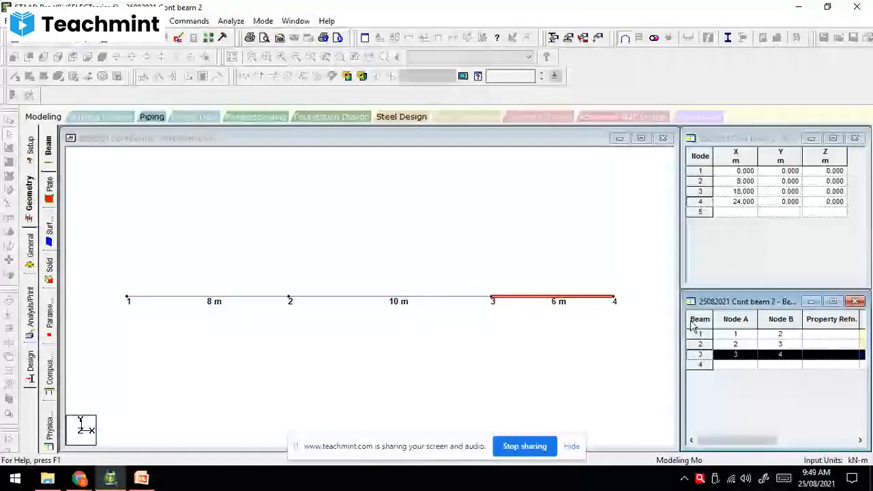
- Assign the CONCRETE material to all members in the view
left_click(30, 258)
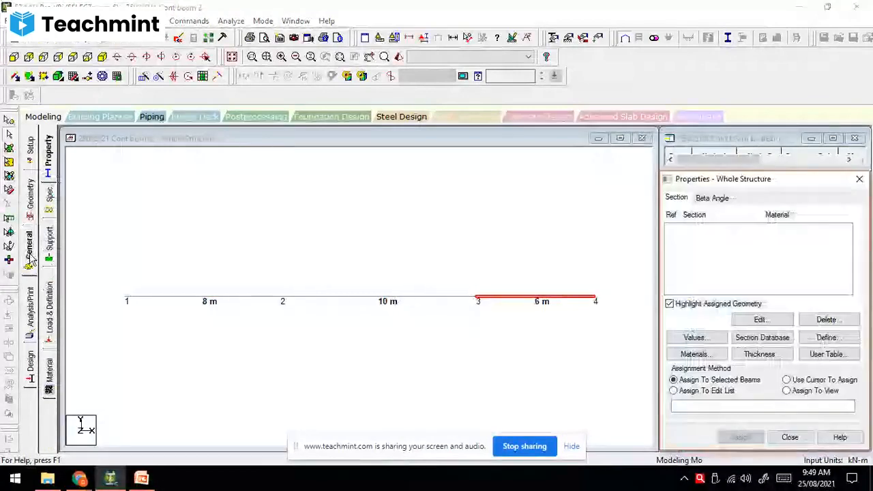
left_click(49, 369)
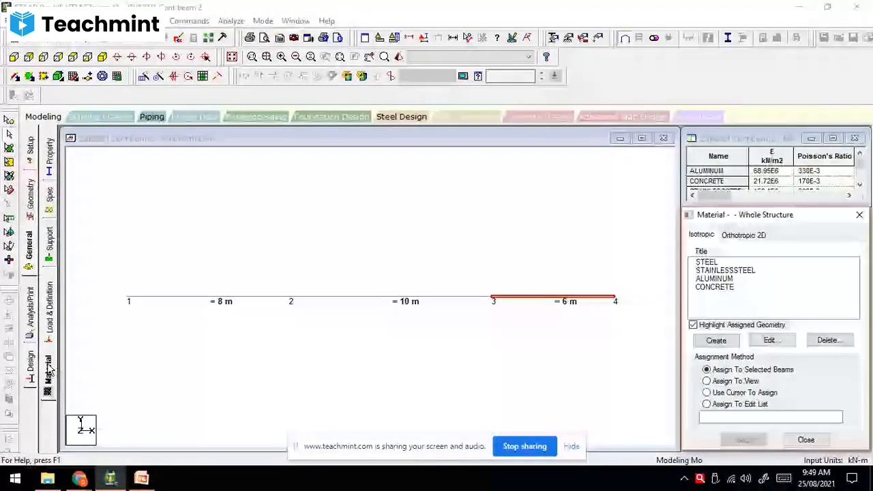
left_click(714, 287)
left_click(743, 440)
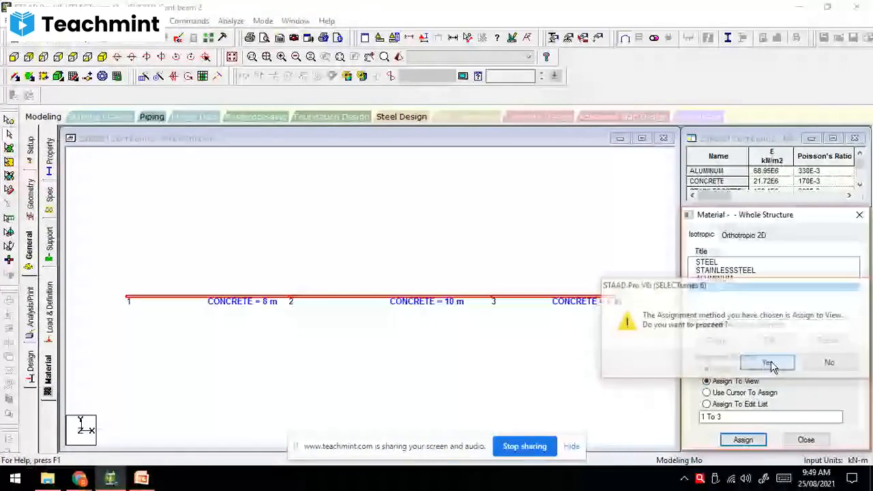
- Define a rectangular concrete section with YD 0.6 m and ZD 0.3 m and assign it to all three beams
left_click(49, 161)
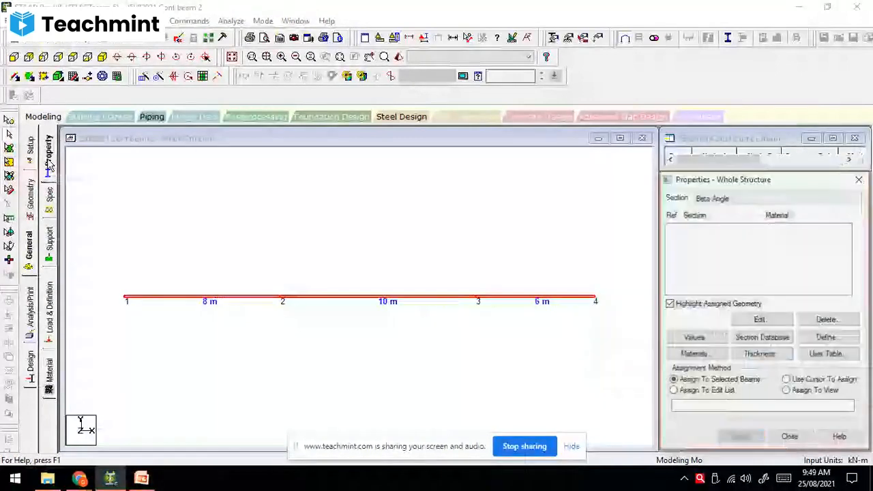
left_click(827, 337)
left_click(254, 138)
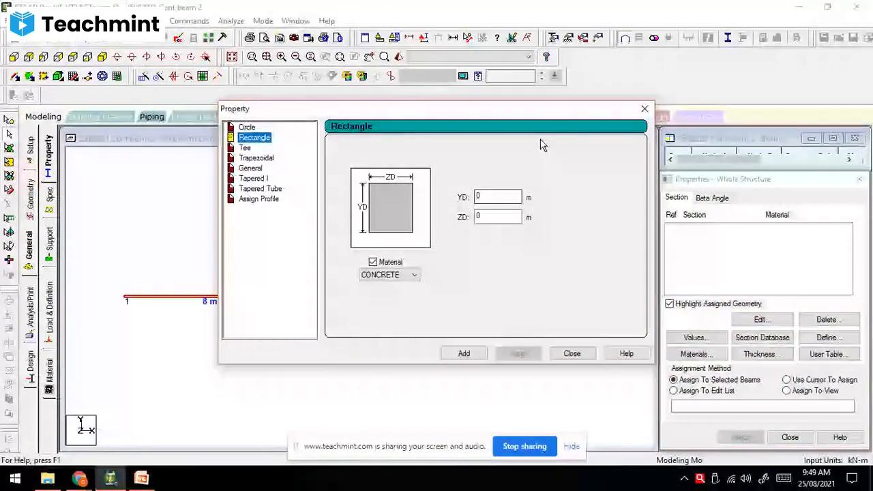
left_click(496, 197)
type(".6")
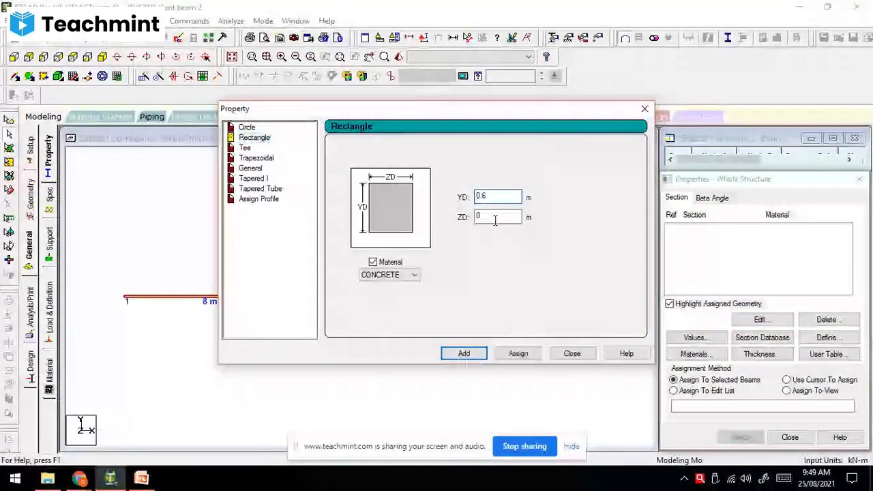
left_click(494, 218)
type(".")
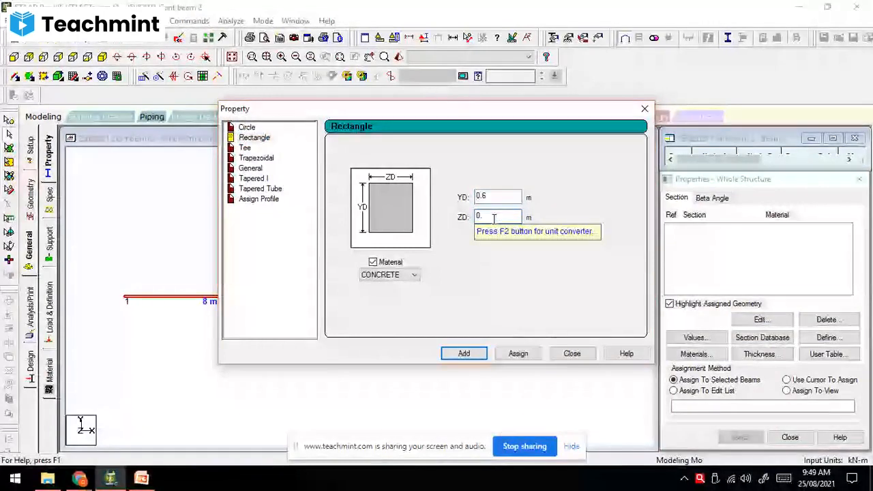
type("3")
left_click(464, 354)
left_click(572, 353)
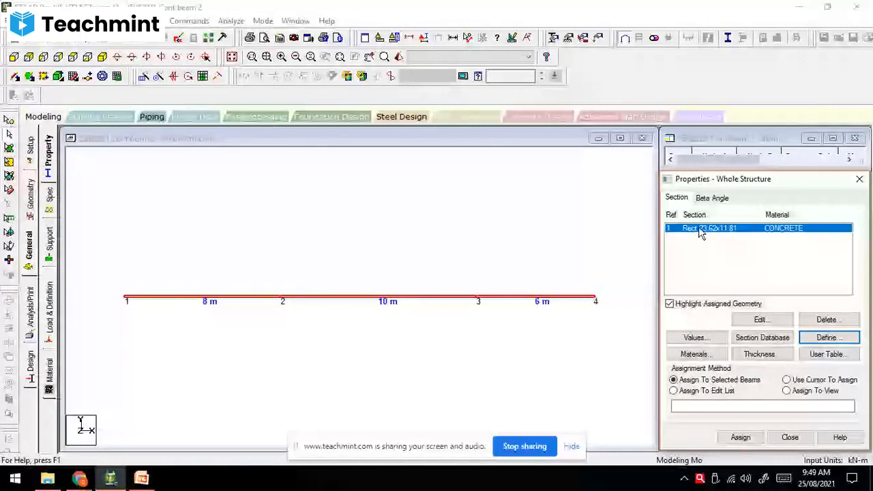
left_click(537, 347)
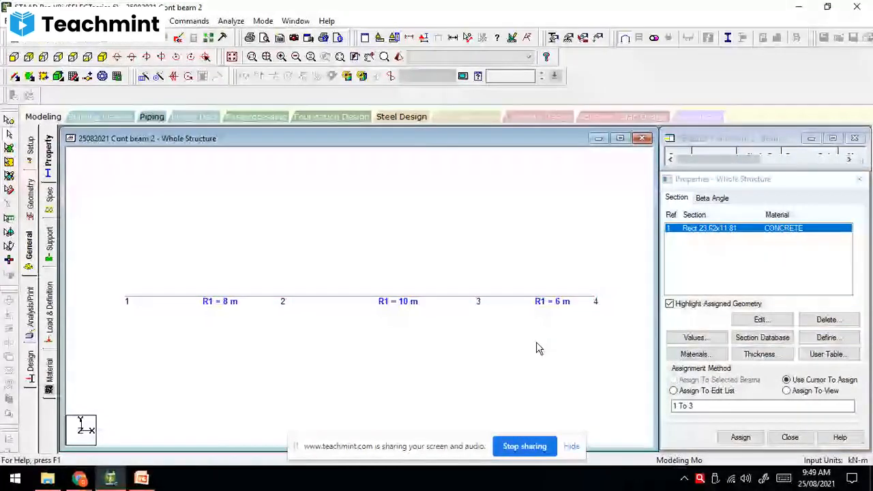
- Open the support definitions, then switch to Chrome and examine the supports and loading in the textbook problem photo
left_click(50, 246)
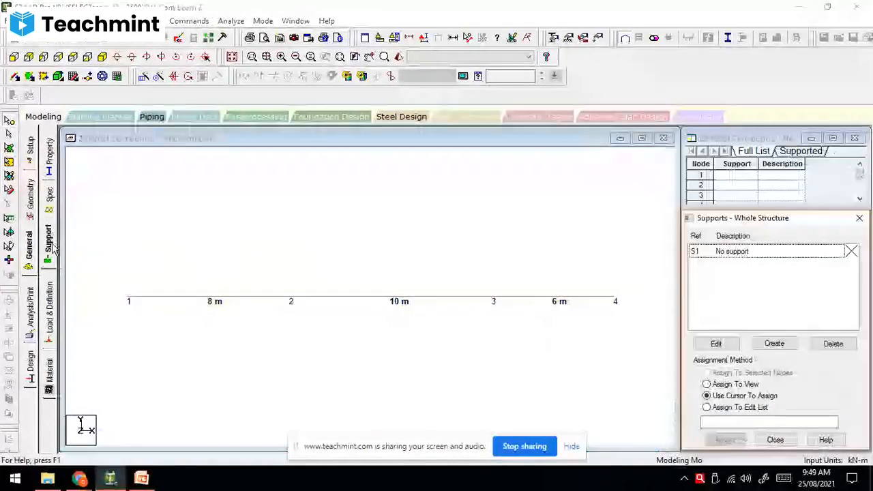
left_click(79, 479)
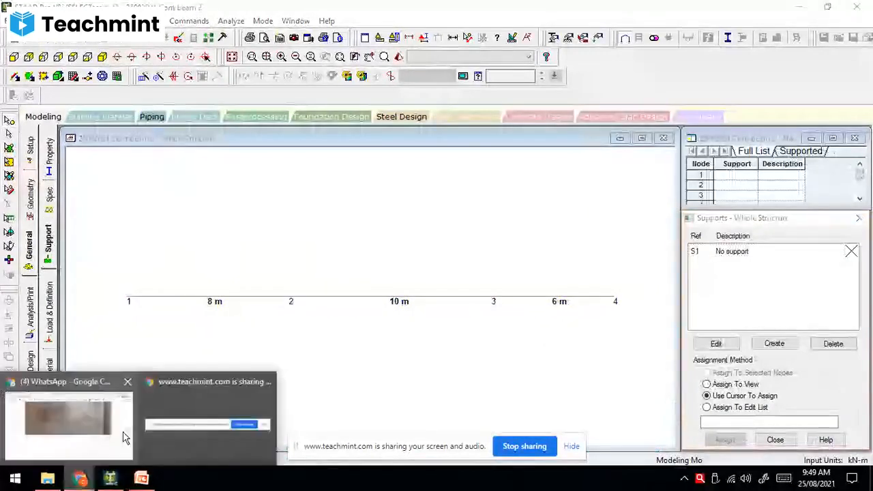
left_click(68, 418)
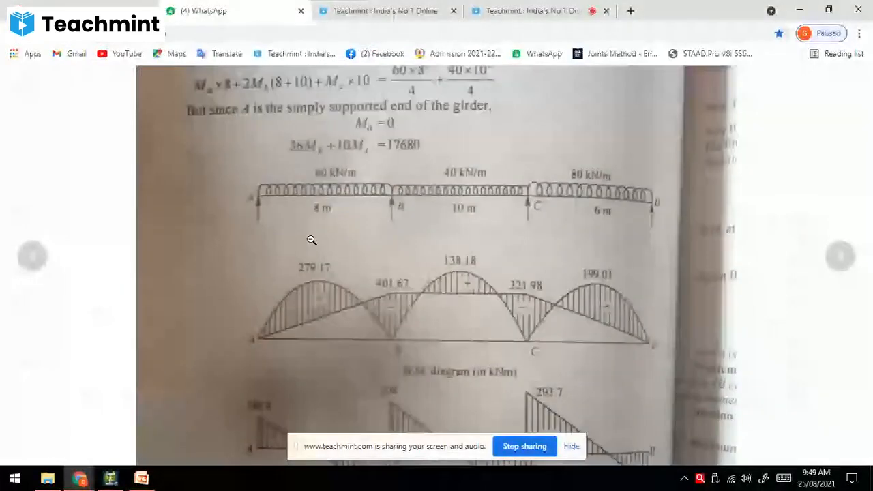
scroll(318, 234, "up", 1)
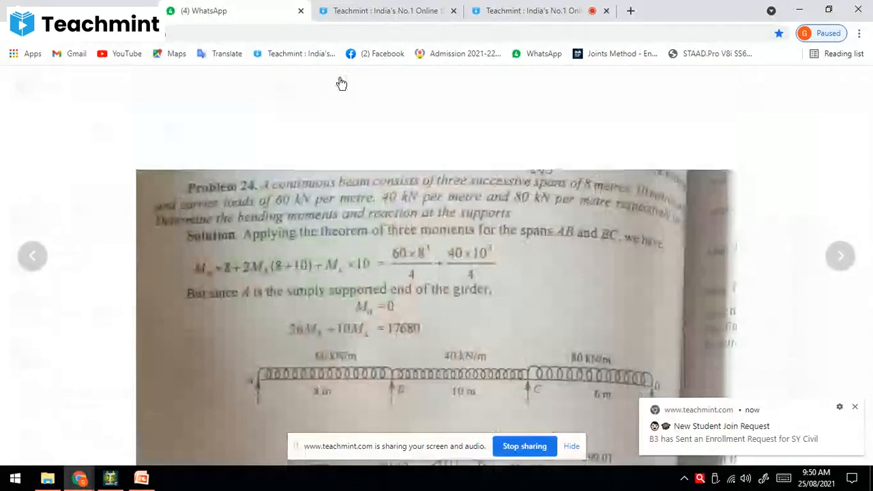
- Switch to the Teachmint classroom and accept the three pending student join requests for SY Civil
key("ctrl+Tab")
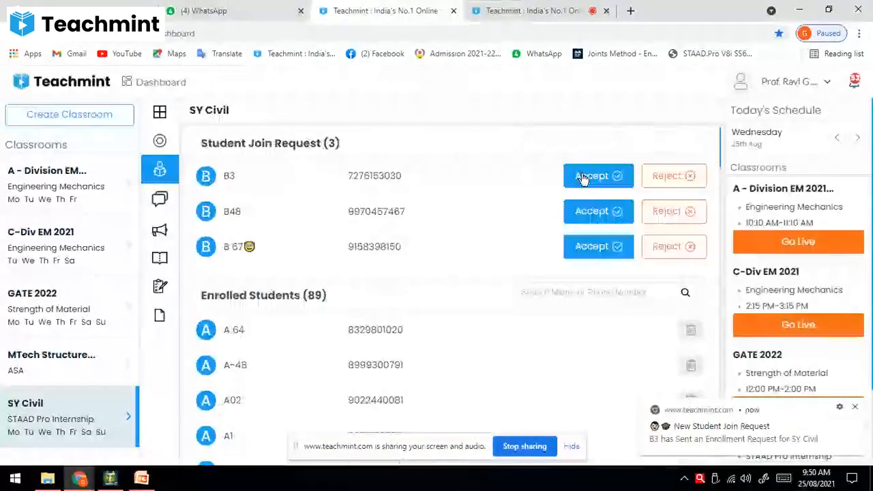
left_click(584, 177)
left_click(584, 177)
left_click(584, 176)
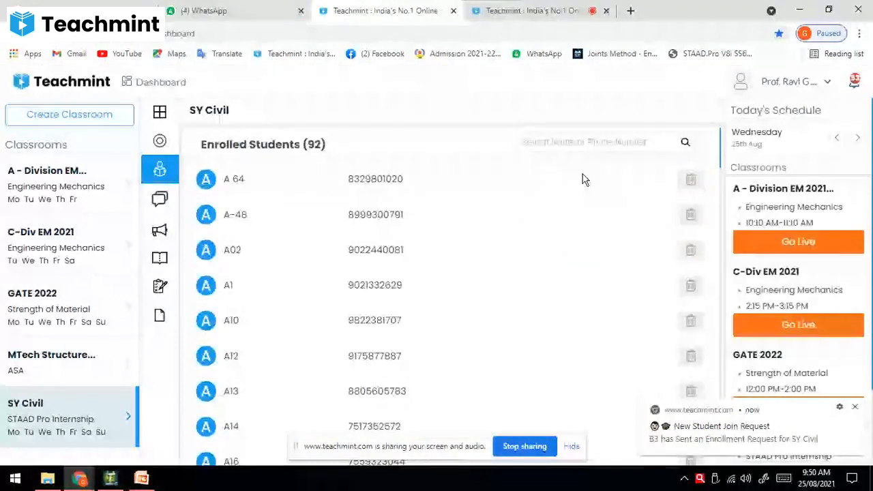
- Switch back to STAAD.Pro and create a Fixed But support with FX, FZ, MX, MY and MZ released
key("alt+Tab")
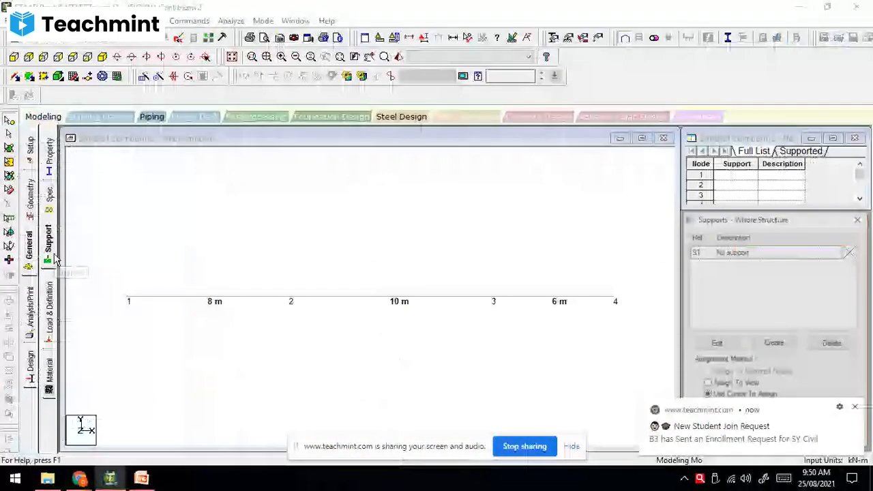
left_click(774, 343)
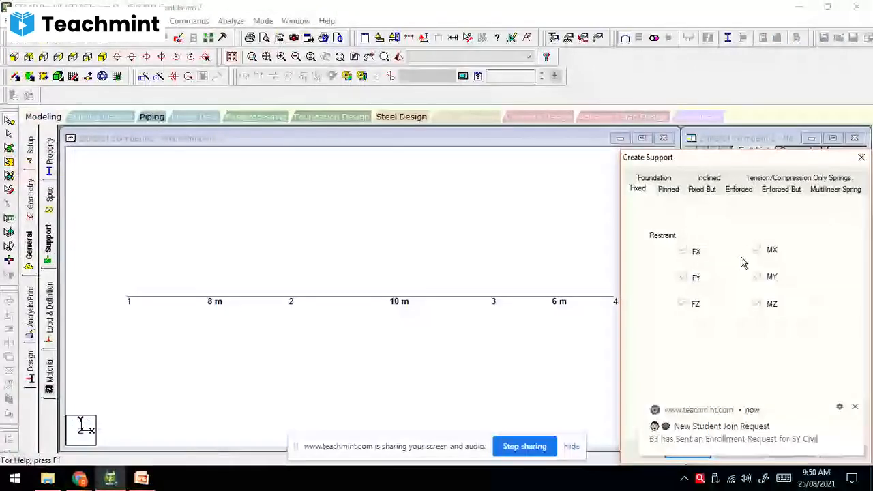
left_click(702, 189)
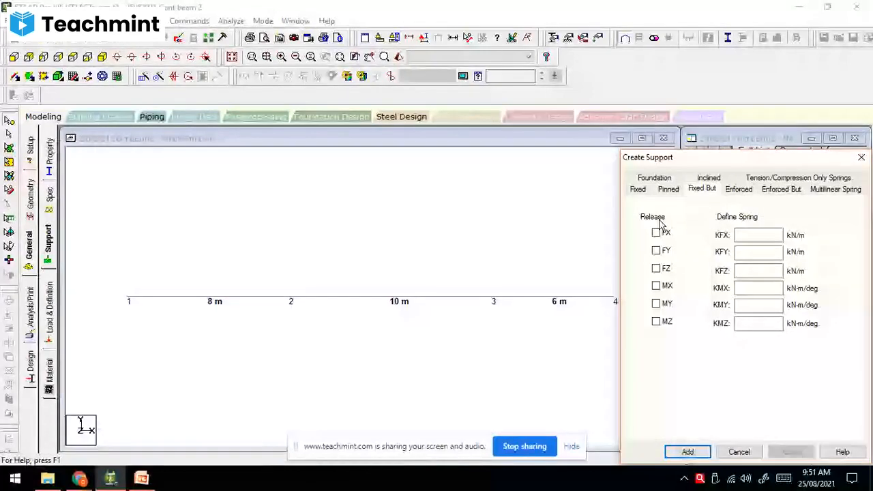
left_click(656, 232)
left_click(657, 268)
left_click(656, 286)
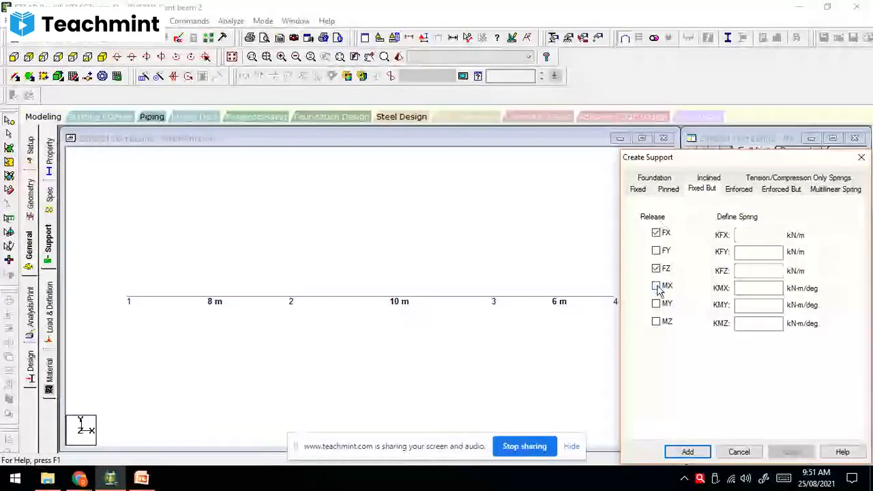
left_click(657, 303)
left_click(656, 321)
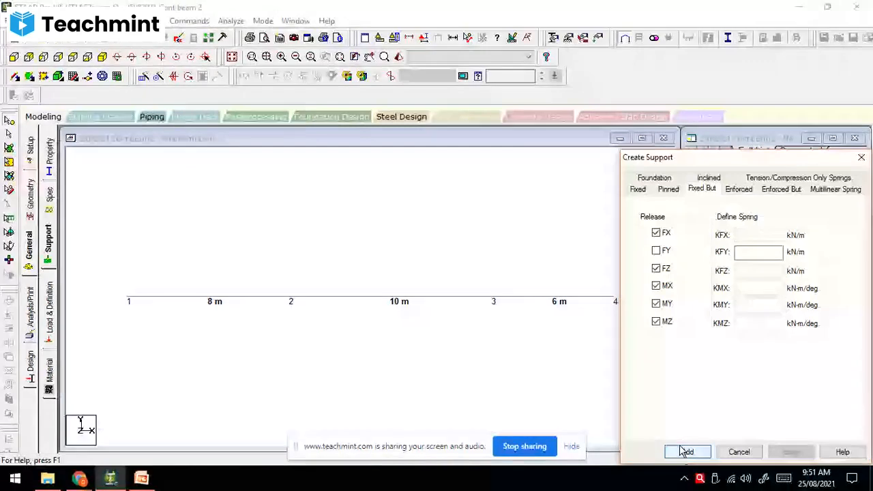
left_click(686, 452)
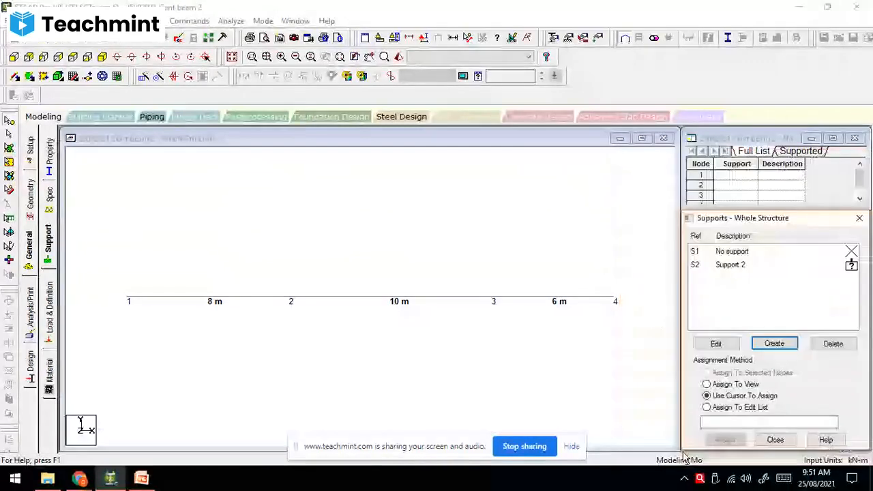
- Choose the new Fixed But support for assignment, activate node selection and display the node points on the beam
left_click(743, 267)
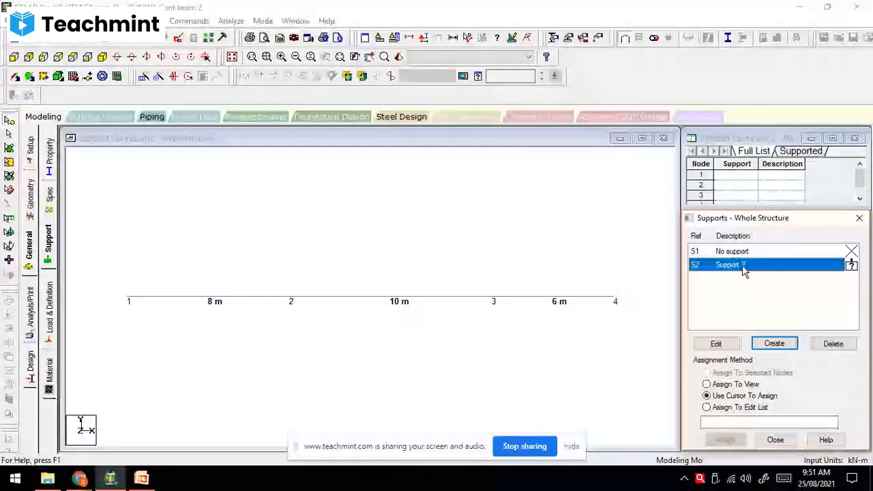
left_click(9, 127)
left_click(127, 298)
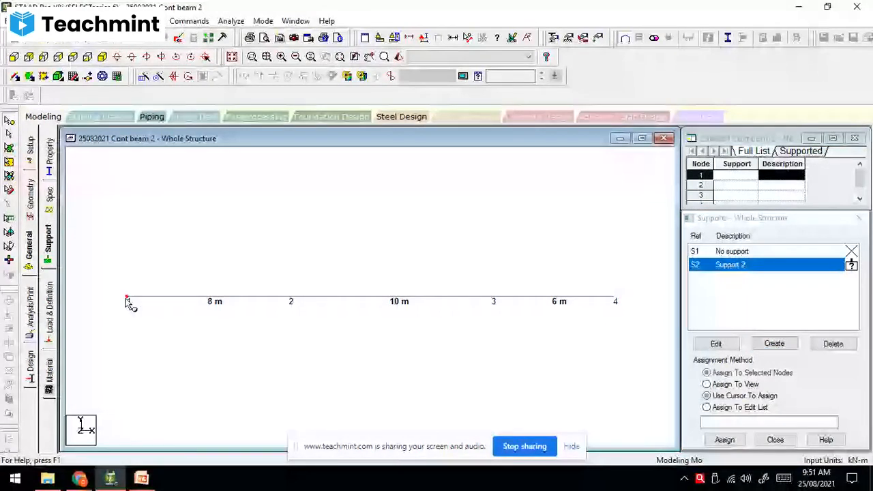
left_click(292, 298, "ctrl")
left_click(432, 338)
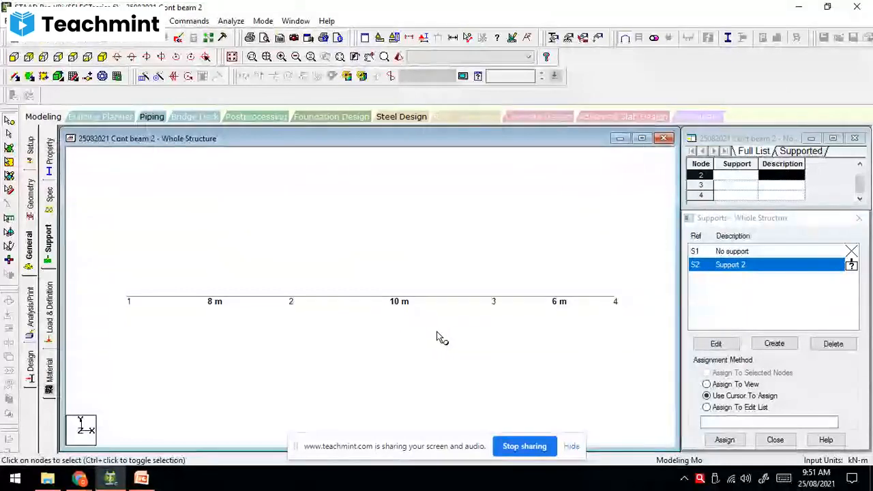
key("shift+k")
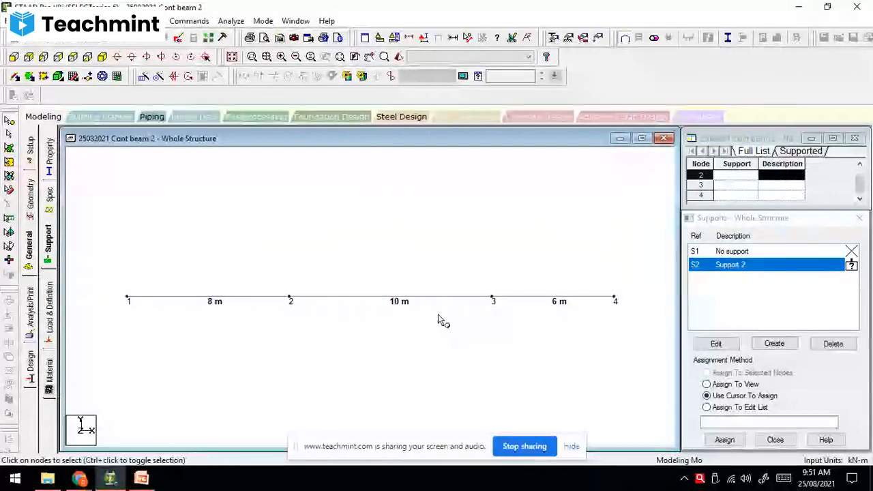
- Assign the Fixed But support to selected nodes 1, 2, 3 and 4
left_click(130, 299)
left_click(291, 299, "ctrl")
left_click(492, 300, "ctrl")
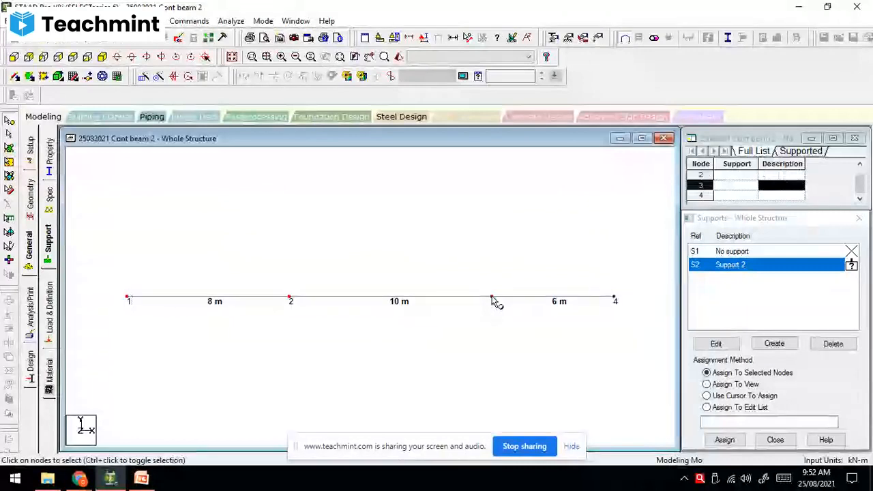
left_click(615, 300, "ctrl")
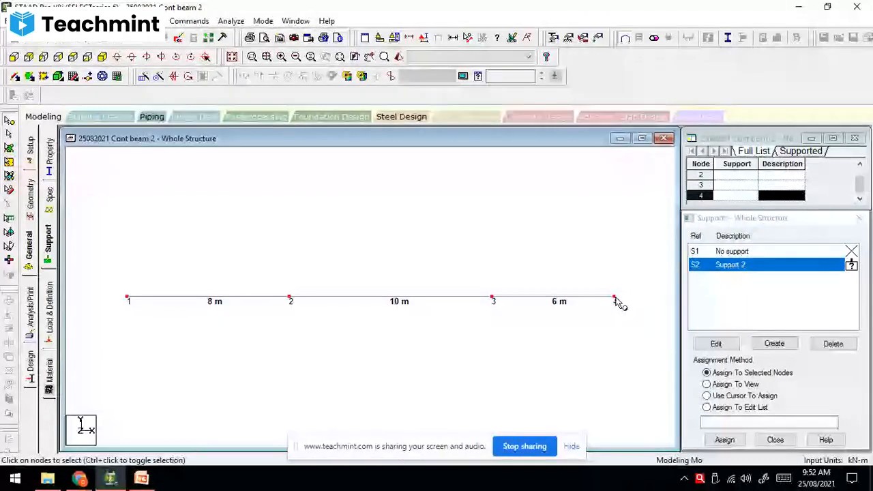
left_click(725, 440)
left_click(716, 364)
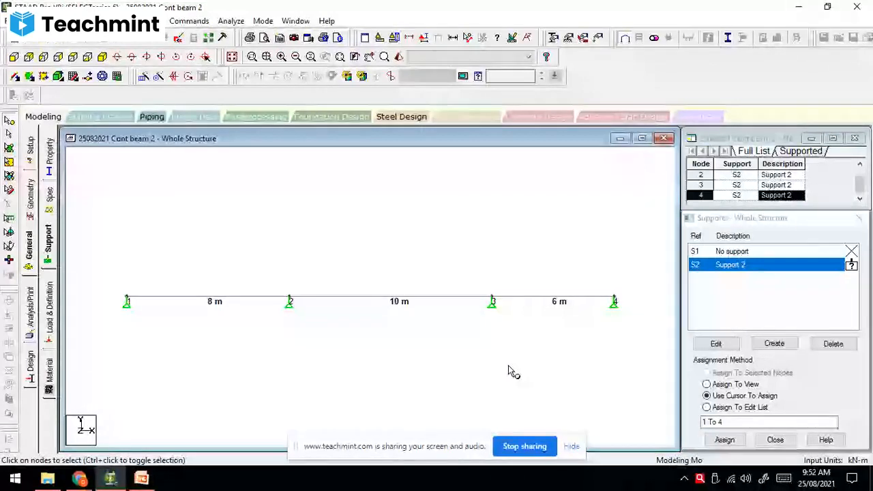
- Add primary load case 1 of type Live with the title "Loading", saving the modified structure
left_click(48, 311)
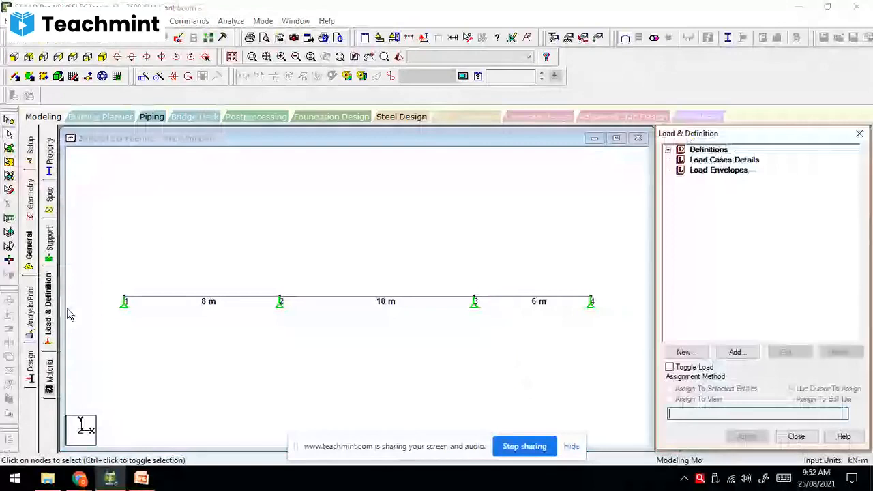
left_click(724, 160)
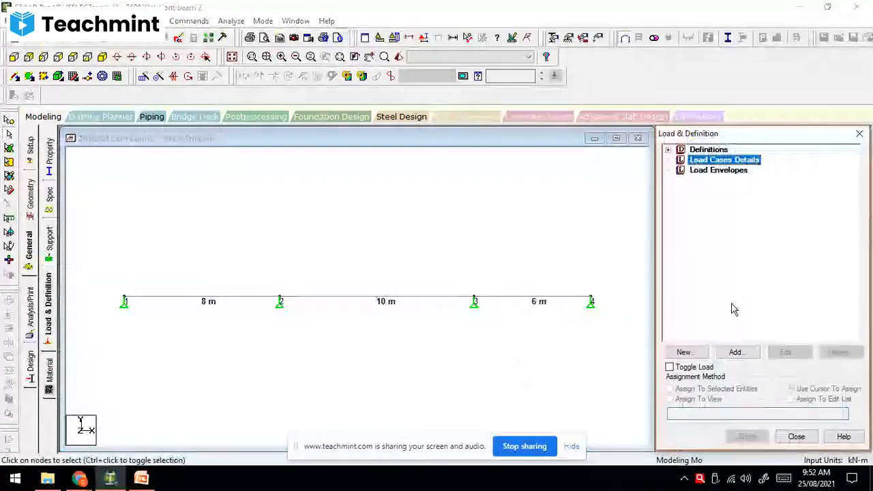
left_click(737, 354)
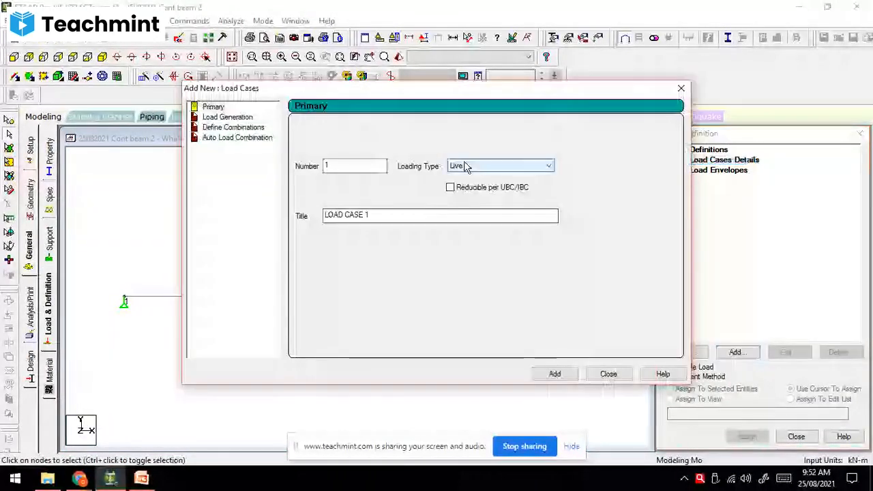
key("Return")
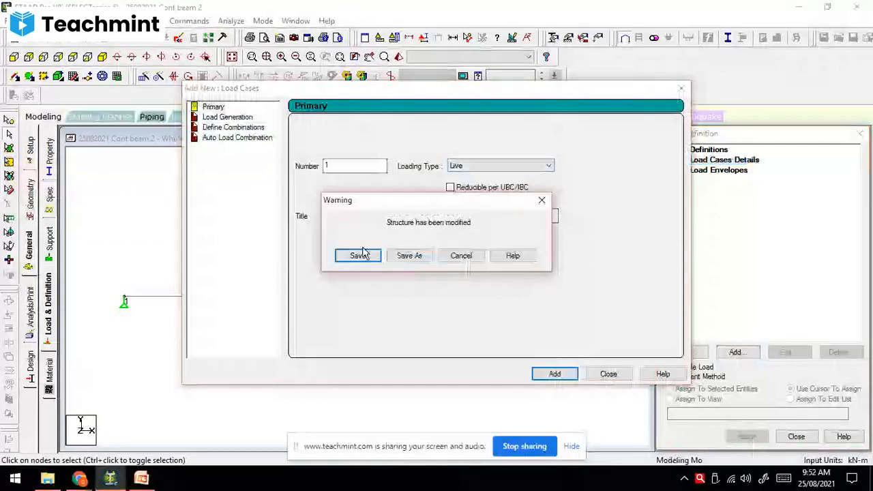
left_click(360, 255)
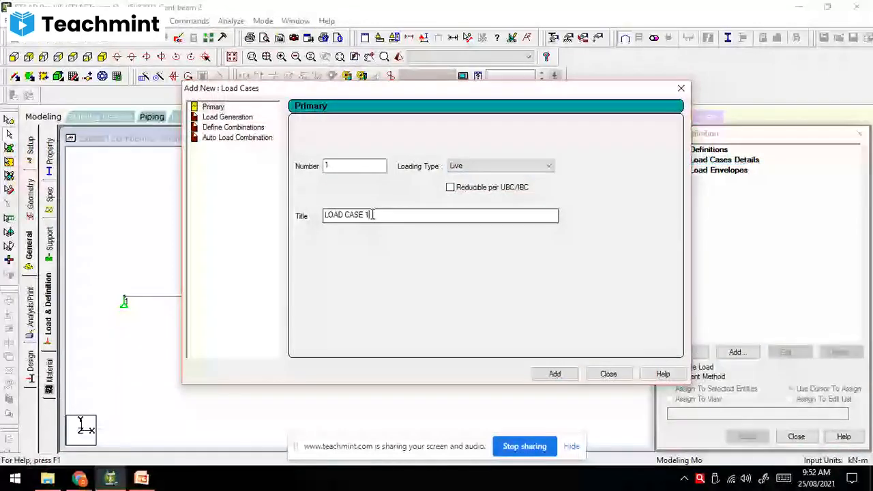
left_click_drag(373, 215, 312, 218)
type("Loading")
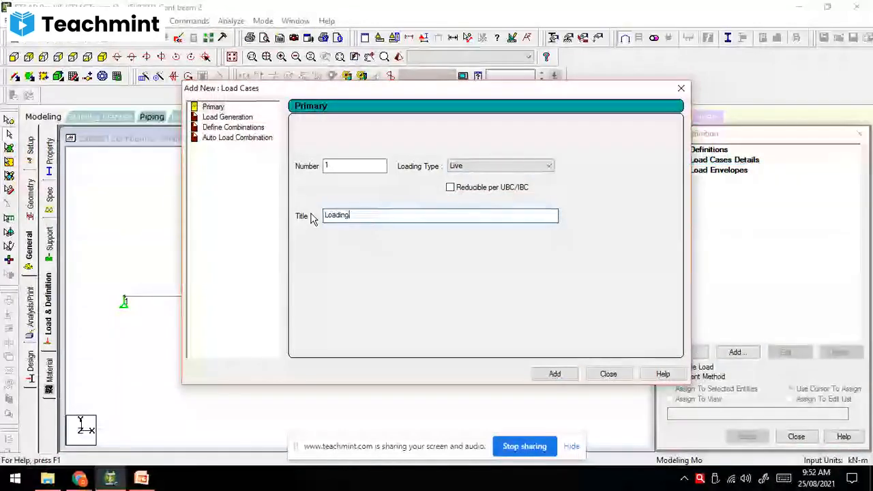
left_click(555, 377)
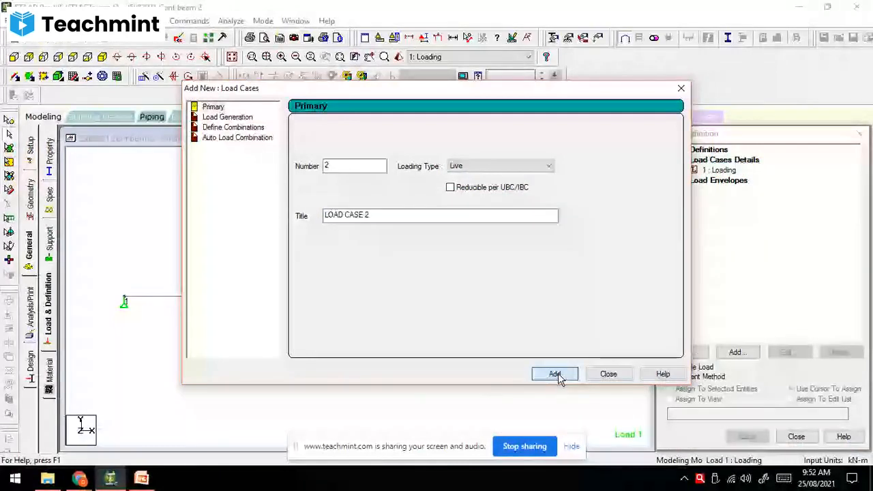
left_click(609, 374)
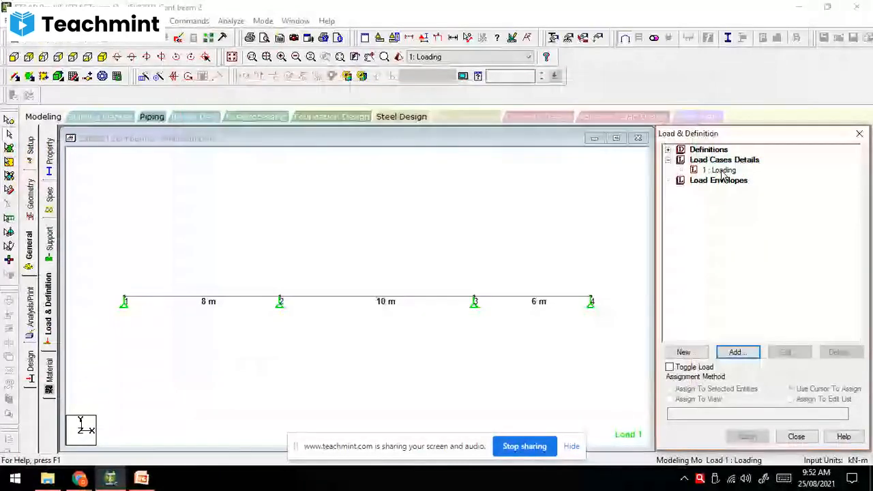
- Start a uniform force member load in the Loading case and check the span loads in the textbook photo in Chrome
left_click(722, 171)
left_click(737, 352)
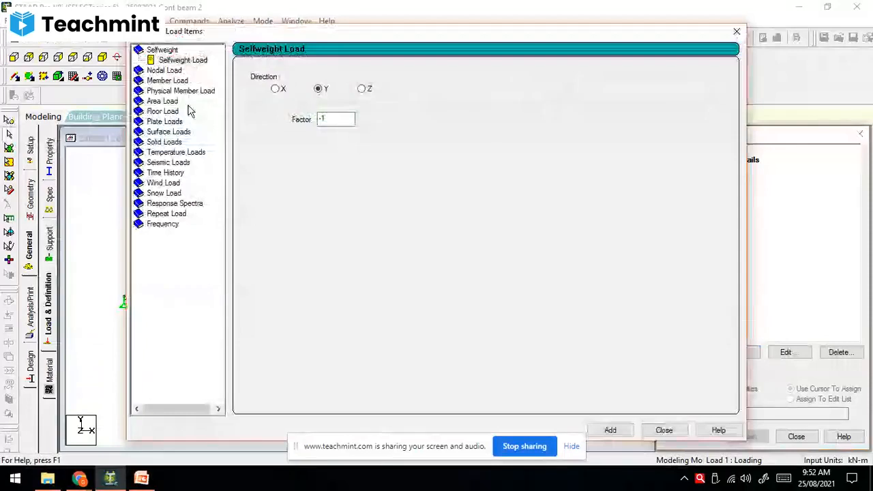
left_click(170, 80)
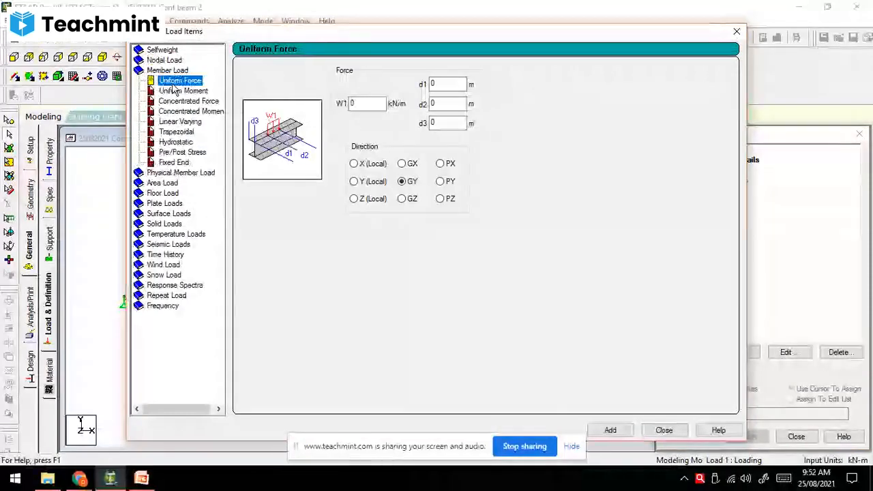
left_click(365, 105)
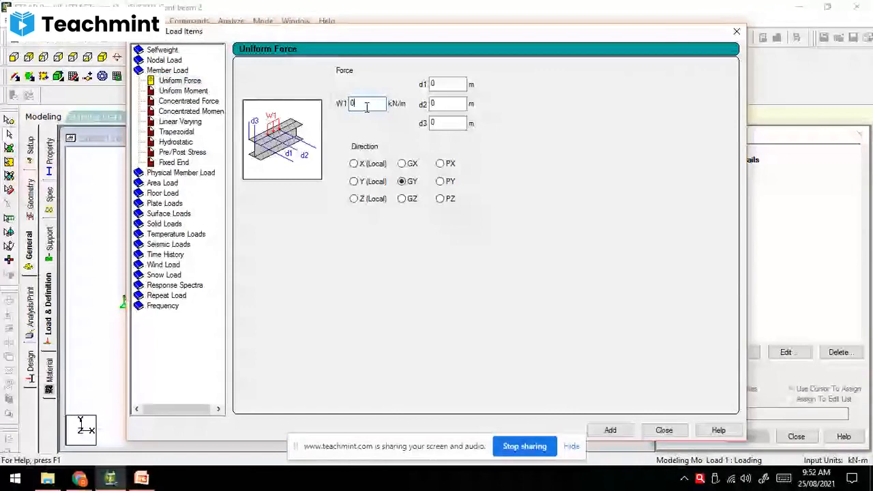
left_click(80, 481)
left_click(72, 423)
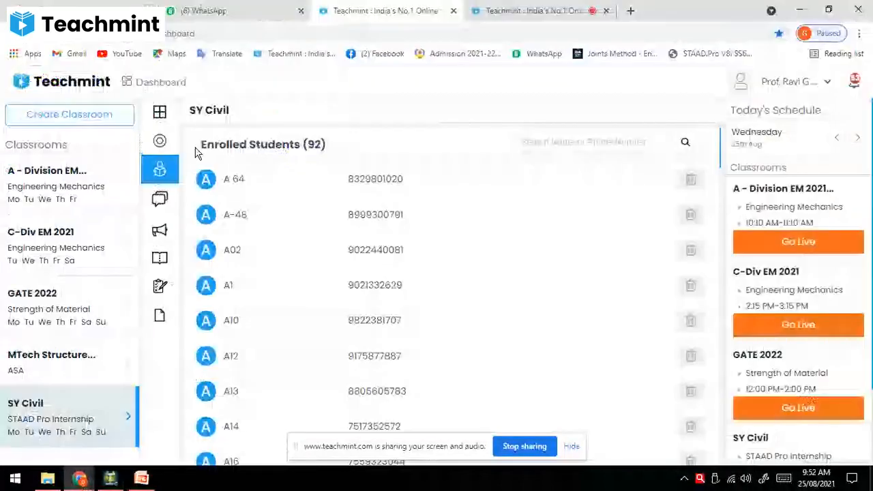
left_click(205, 10)
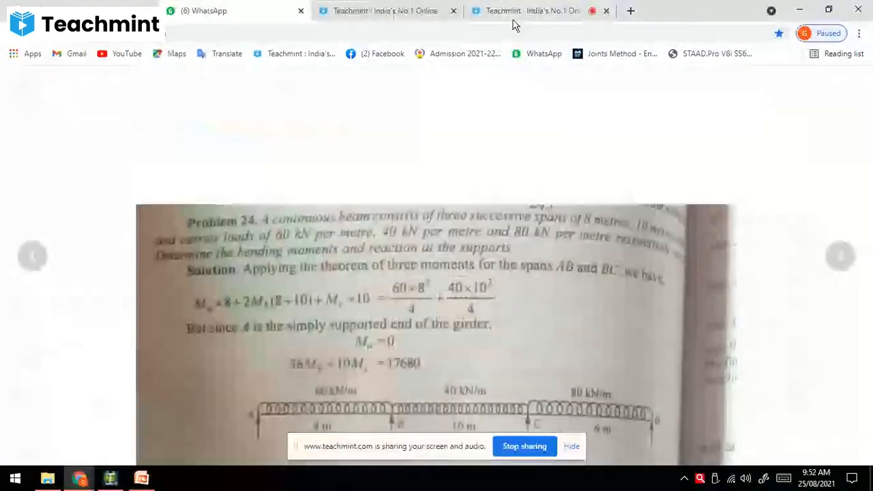
left_click(113, 480)
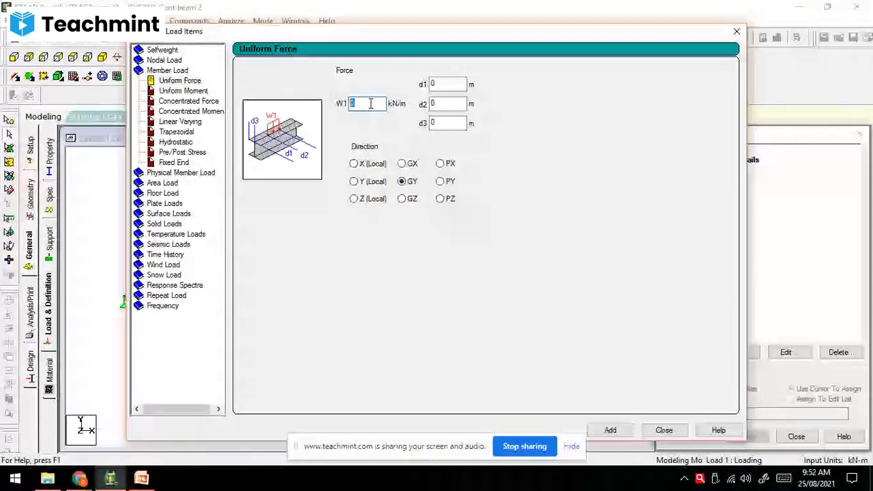
- Add a uniform force of -60 kN/m in GY with d1 0 m and d2 8 m
type("-60")
key("Tab")
key("Tab")
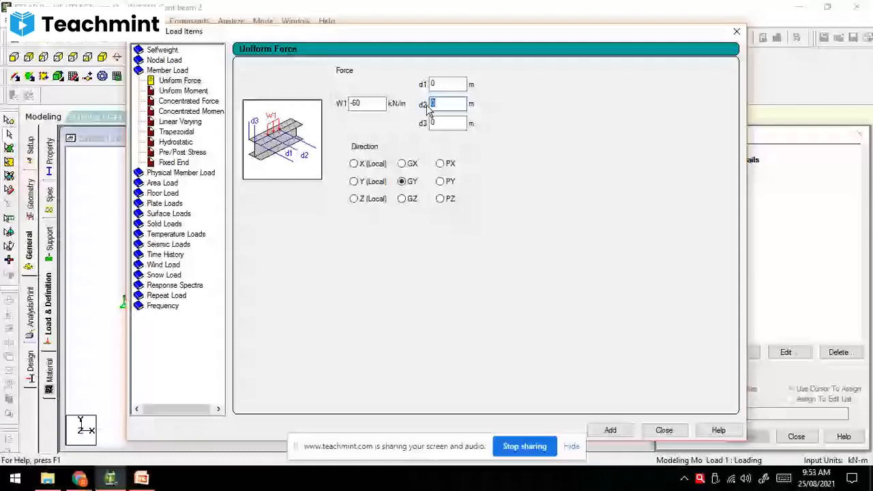
type("8")
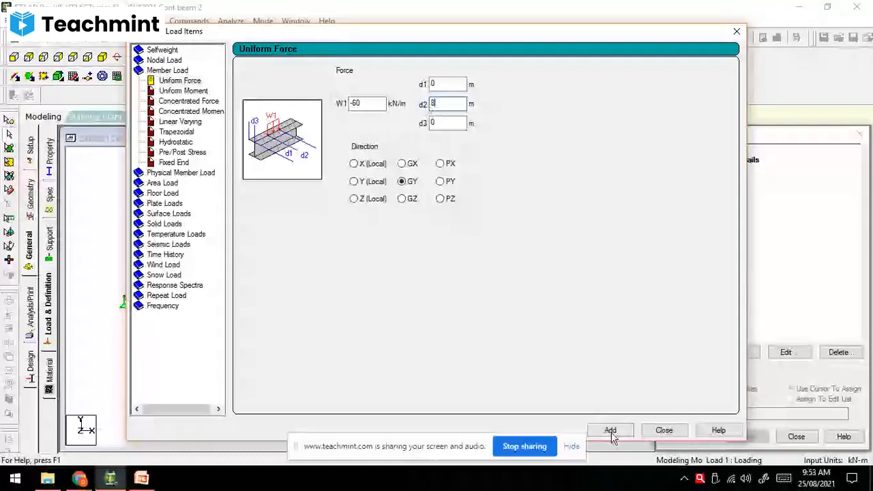
left_click(611, 433)
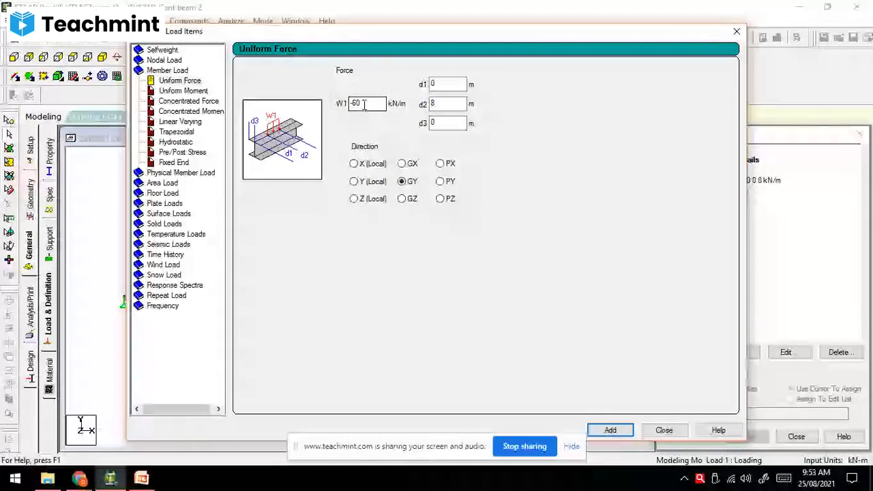
- Add a uniform force of -40 kN/m in GY with d1 8 m and d2 18 m
key("alt+Tab")
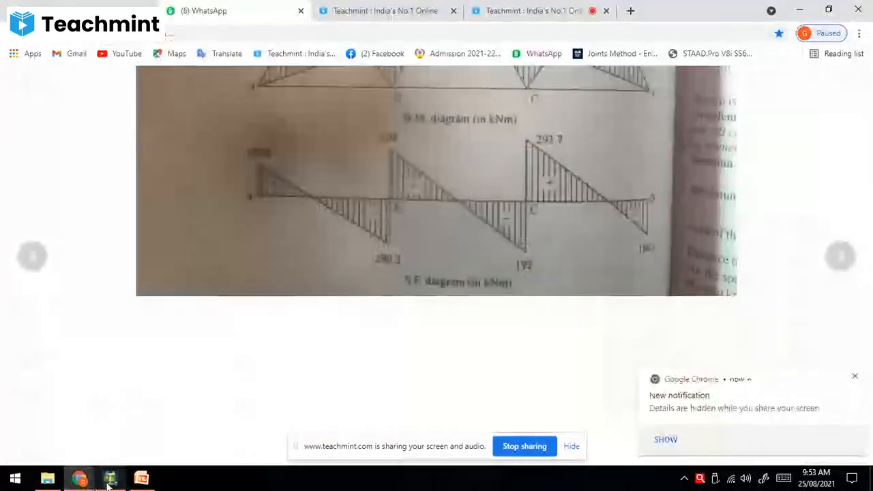
left_click(110, 478)
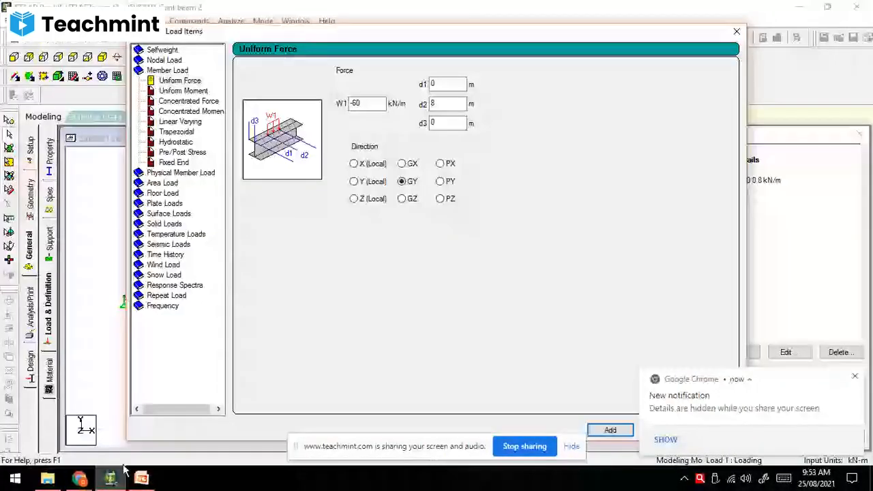
double_click(362, 103)
type("-40")
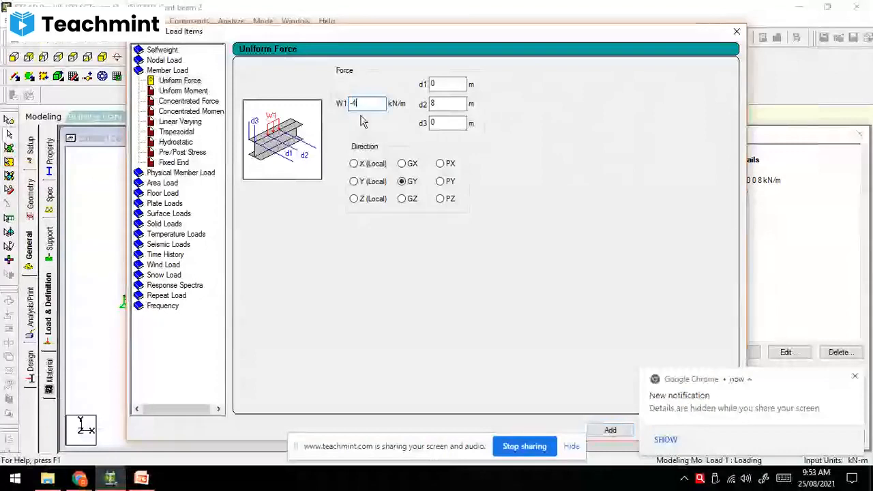
double_click(431, 83)
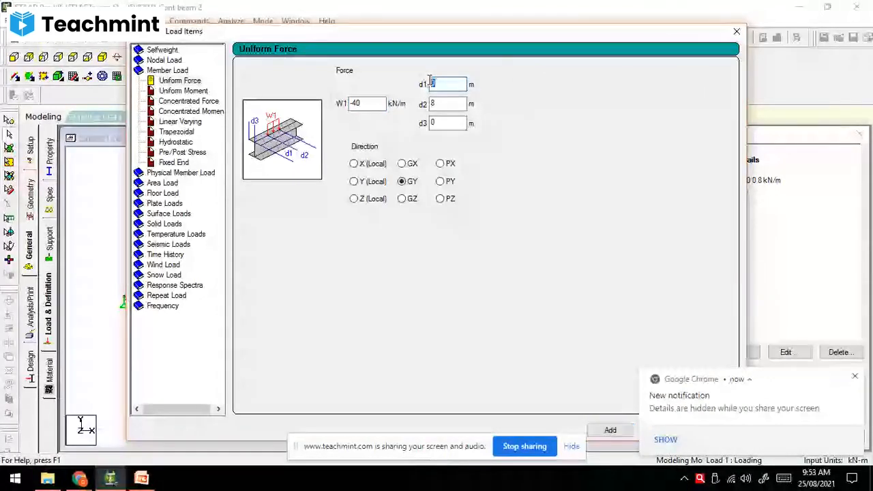
type("8")
double_click(437, 103)
type("18")
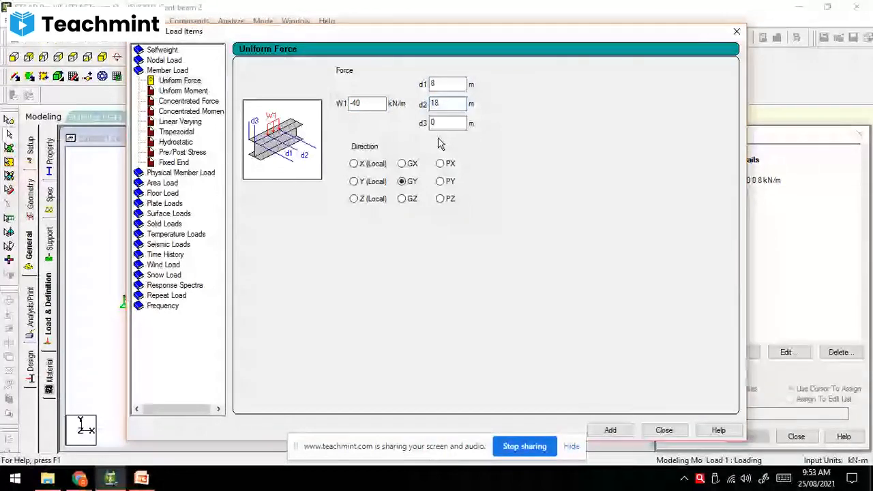
left_click(610, 430)
- Add a uniform force of -80 kN/m in GY with d1 18 m and d2 24 m, and finish adding load items
double_click(360, 105)
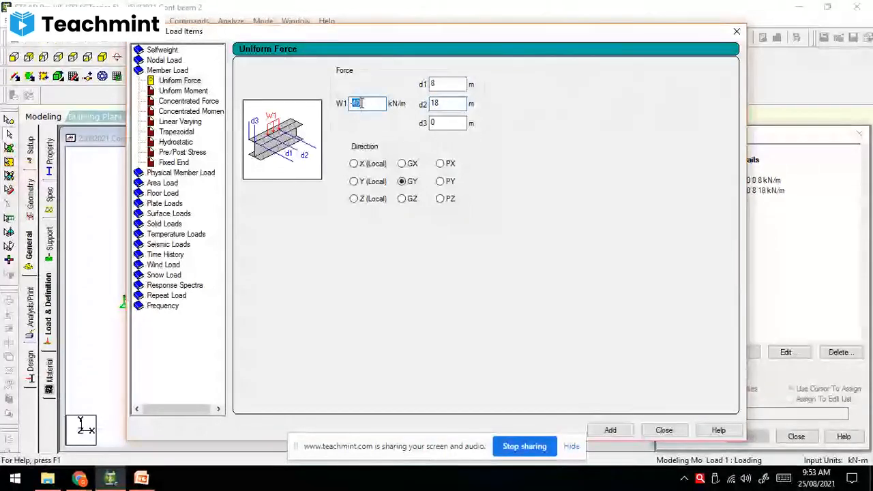
type("-80")
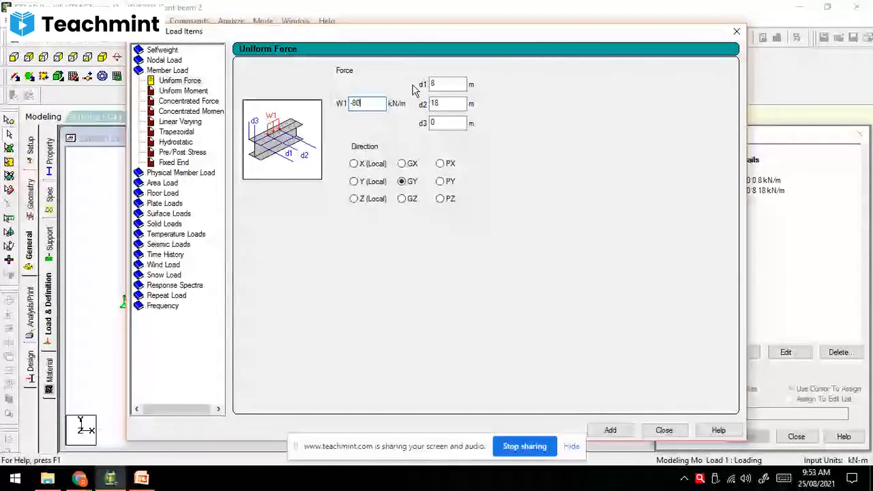
left_click(431, 84)
type("1")
left_click_drag(440, 104, 431, 107)
type("24")
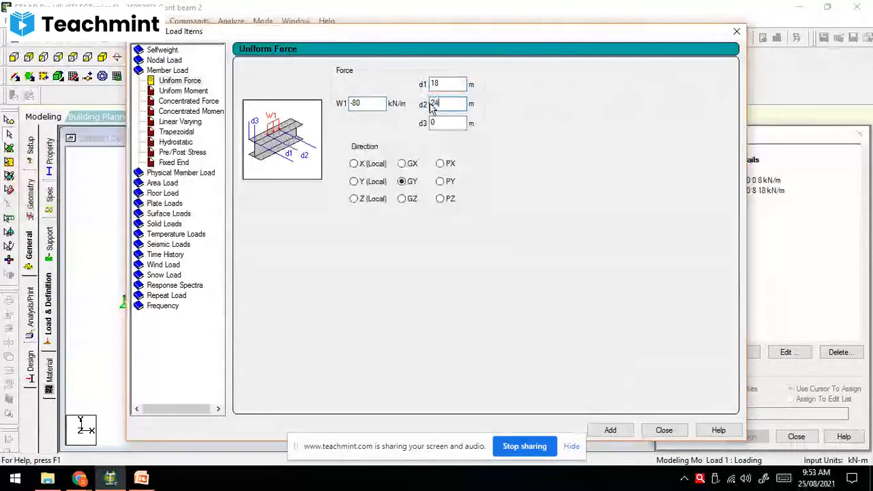
left_click(623, 430)
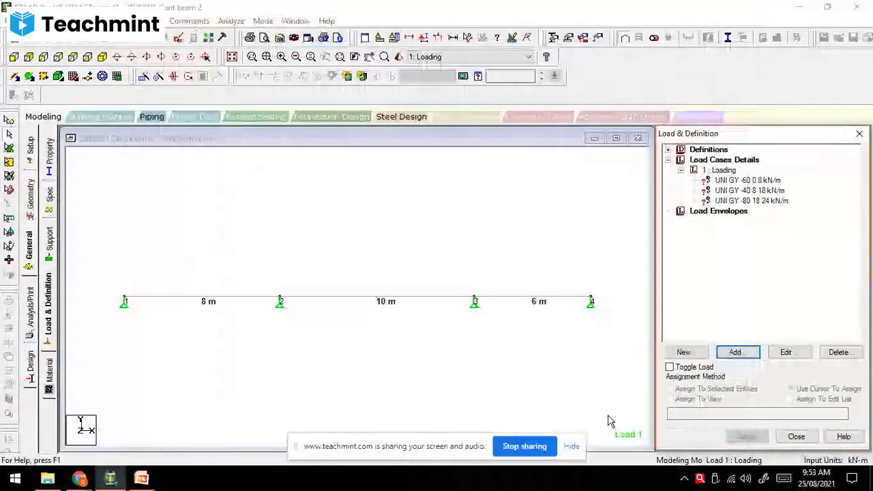
- Assign the -60 kN/m uniform force to the selected 8 m beam
left_click(218, 302)
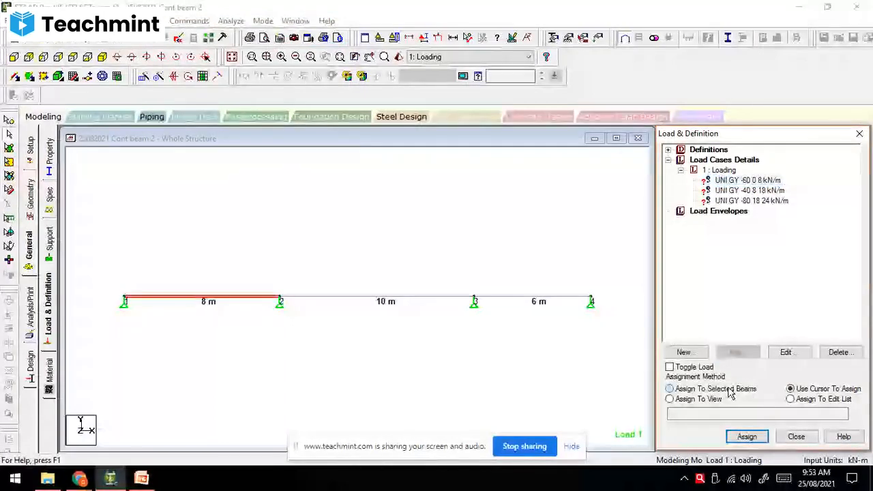
left_click(731, 389)
left_click(748, 180)
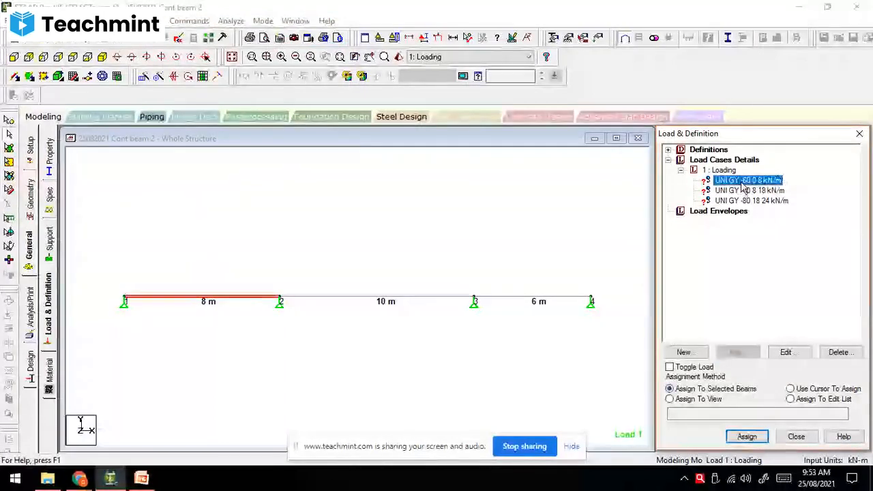
left_click(748, 437)
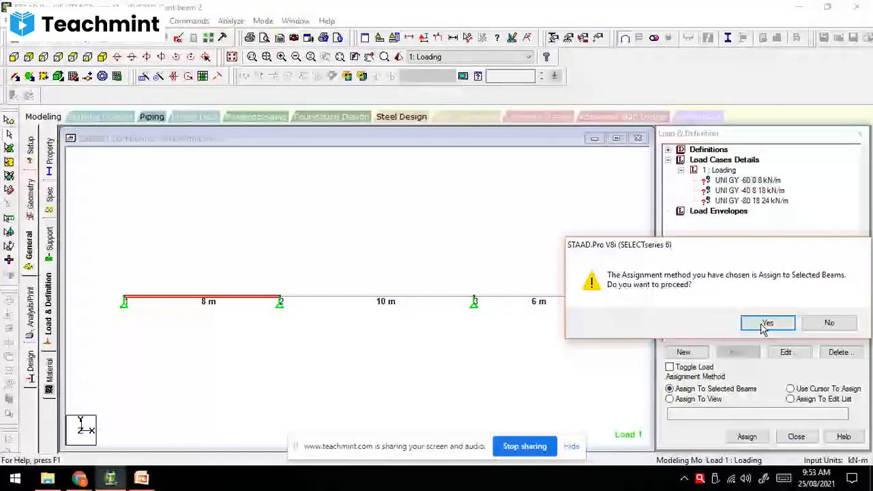
left_click(762, 326)
- Open the diagram scale settings and try Dist. Force scales of 4500, 2000 and 800 kN/m per m
left_click(431, 38)
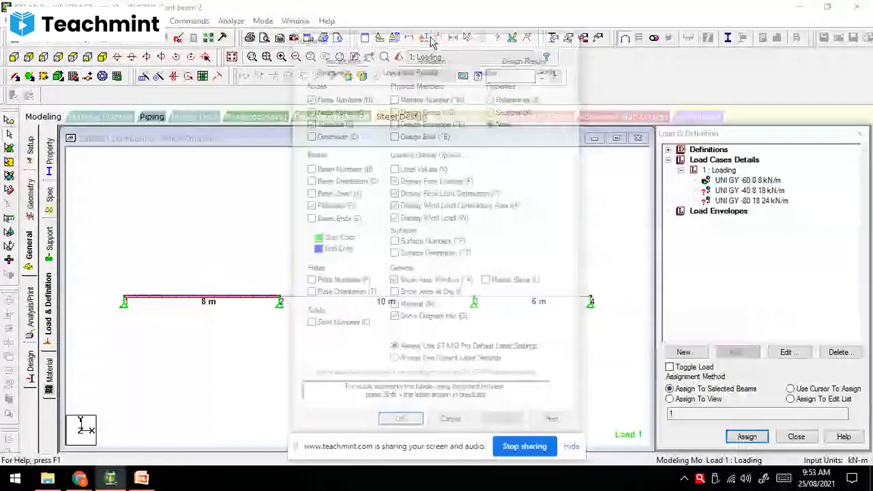
left_click(489, 69)
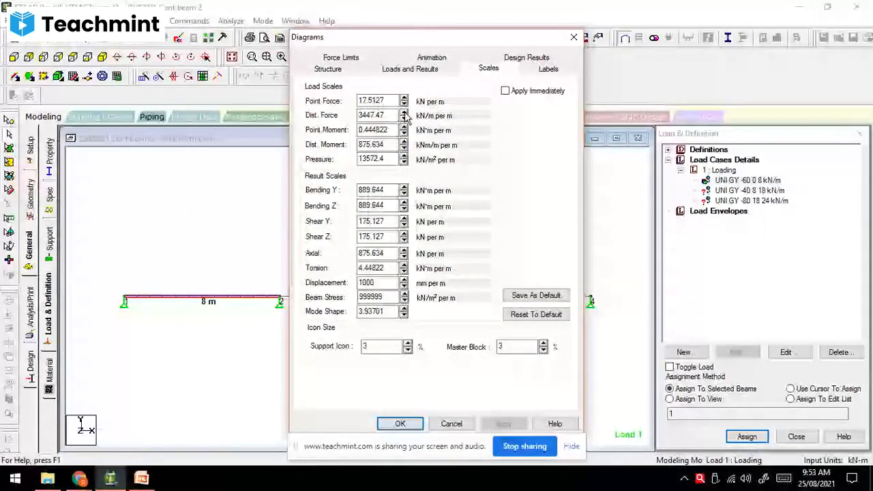
double_click(382, 116)
type("4500")
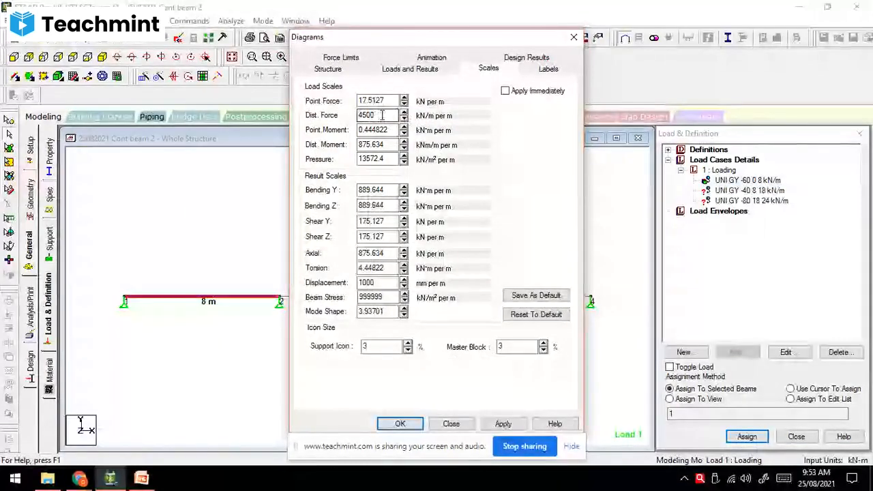
left_click_drag(383, 116, 354, 114)
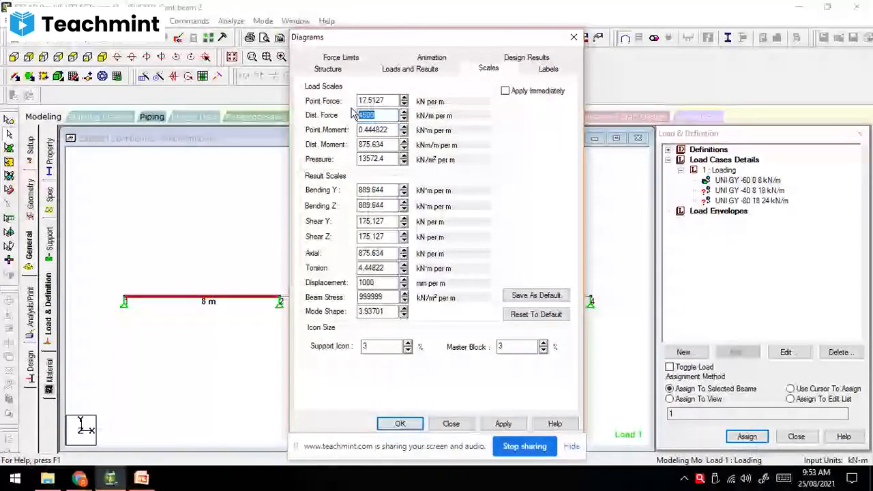
type("2000")
left_click(504, 423)
left_click_drag(378, 115, 362, 115)
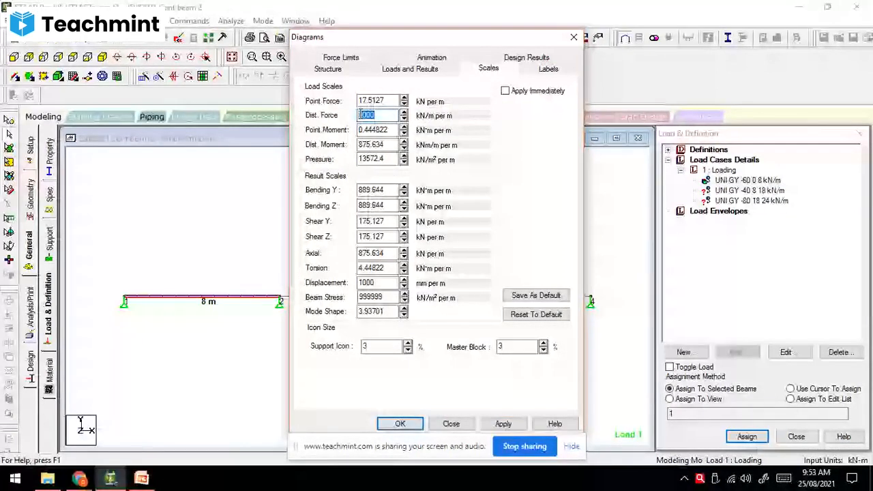
type("800")
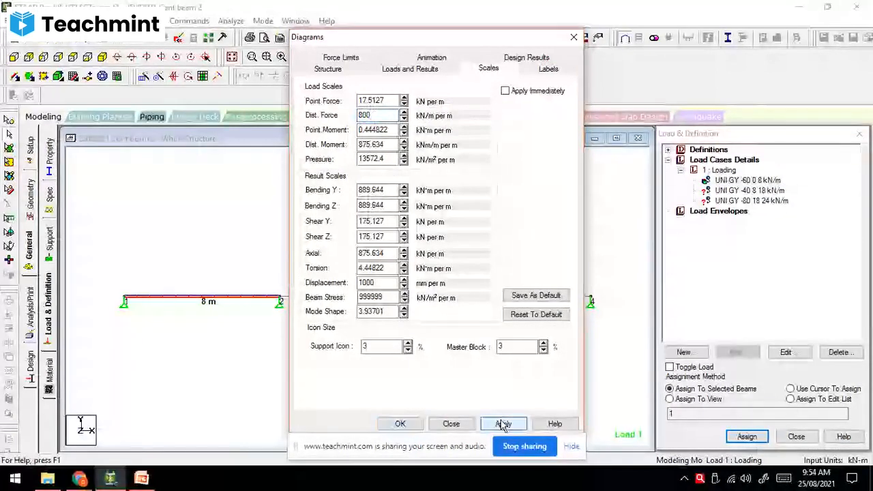
left_click(503, 424)
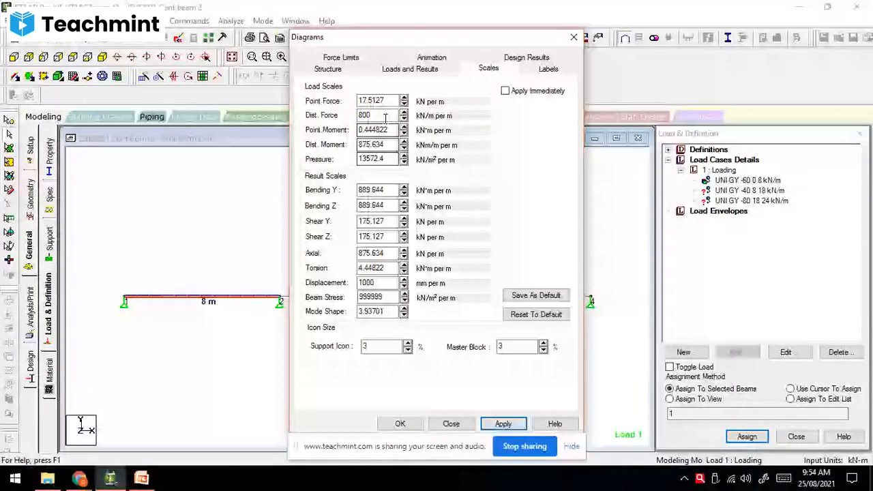
- Try Dist. Force scales of 50 and 10, and settle on 30 kN/m per m for the load display
type("50")
left_click(498, 426)
left_click_drag(386, 118, 362, 116)
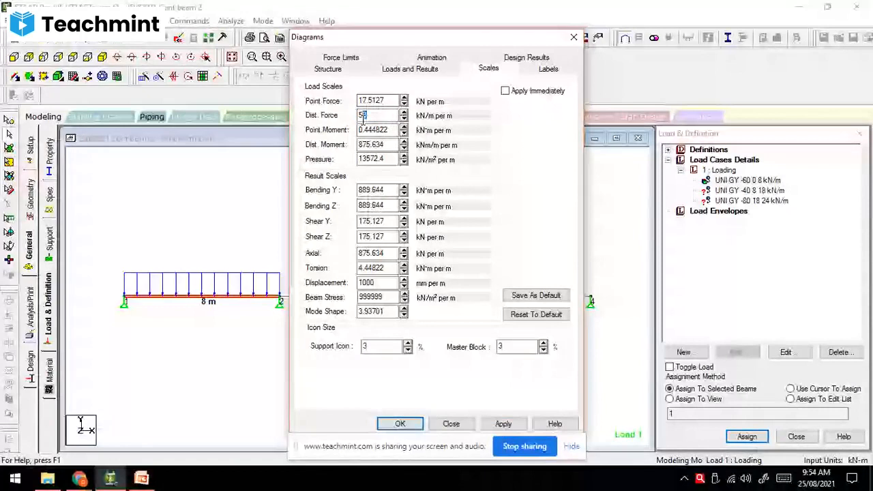
type("10")
left_click(504, 424)
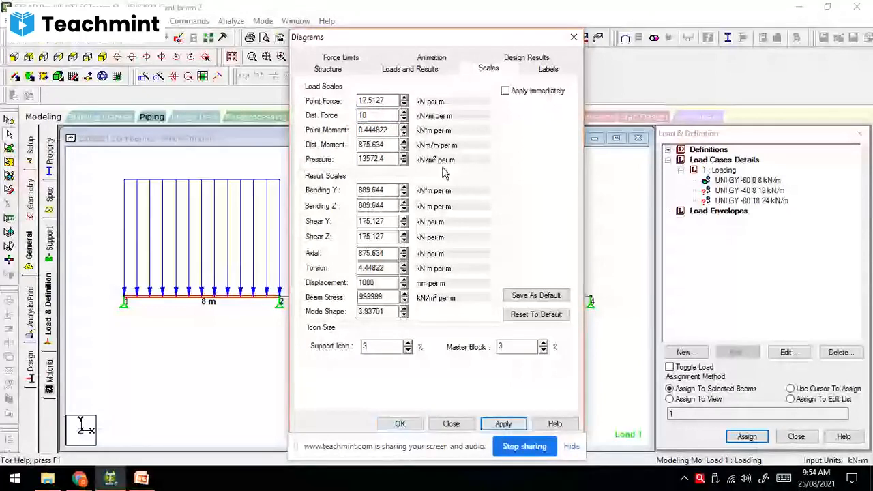
left_click_drag(369, 116, 353, 123)
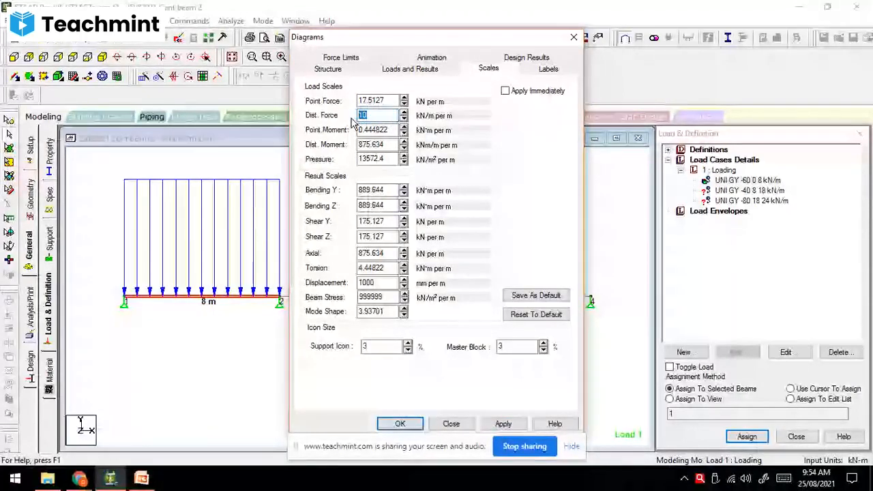
type("30")
left_click(502, 424)
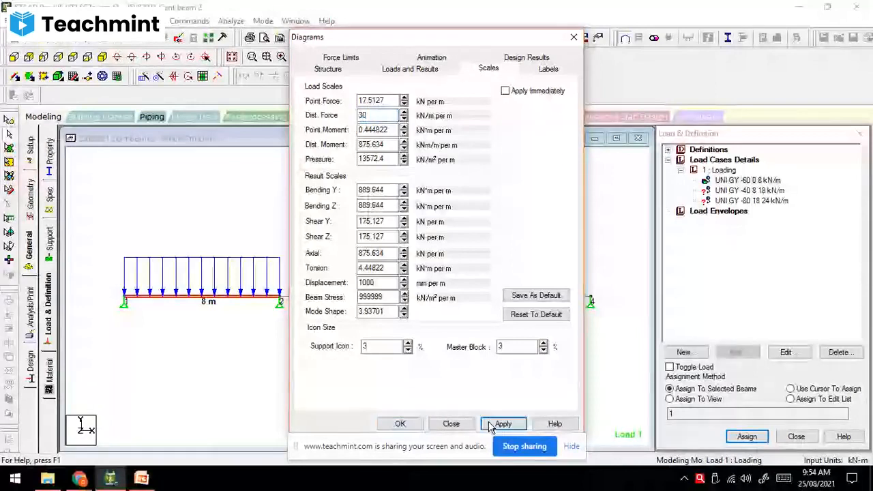
left_click(413, 424)
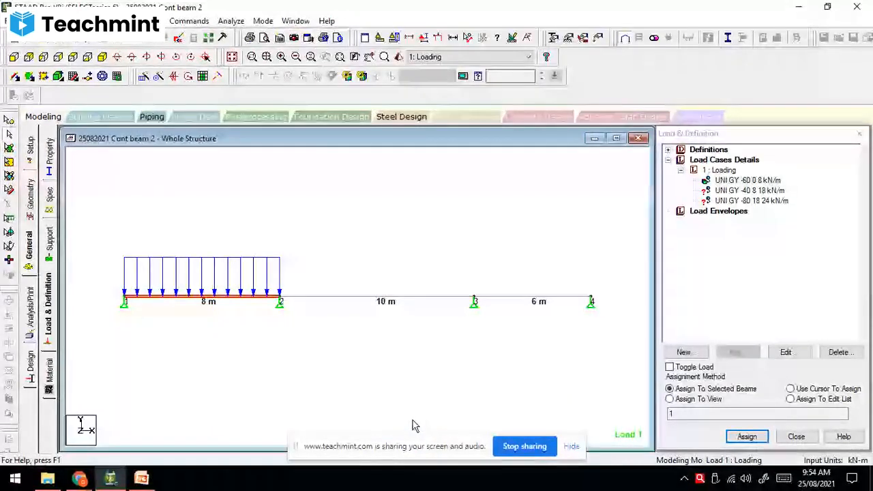
- Switch to Chrome, toggle the microphone in the Teachmint class and return to STAAD.Pro
mouse_move(79, 479)
left_click(68, 416)
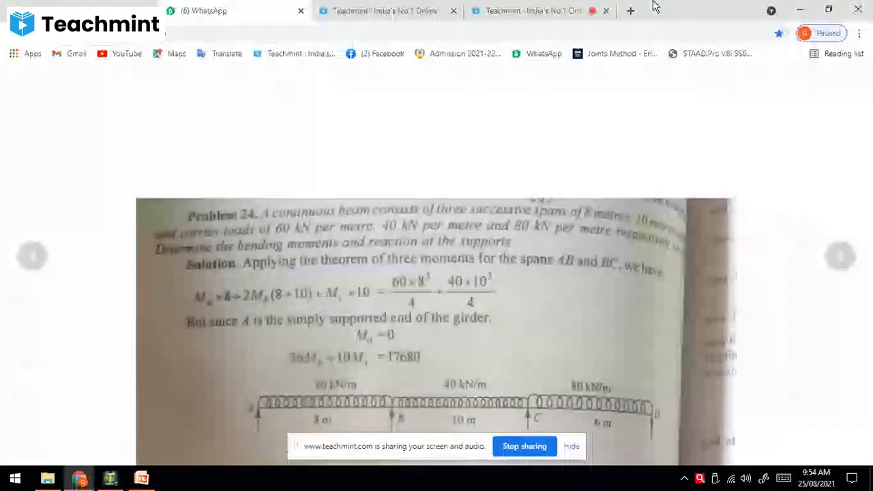
left_click(539, 10)
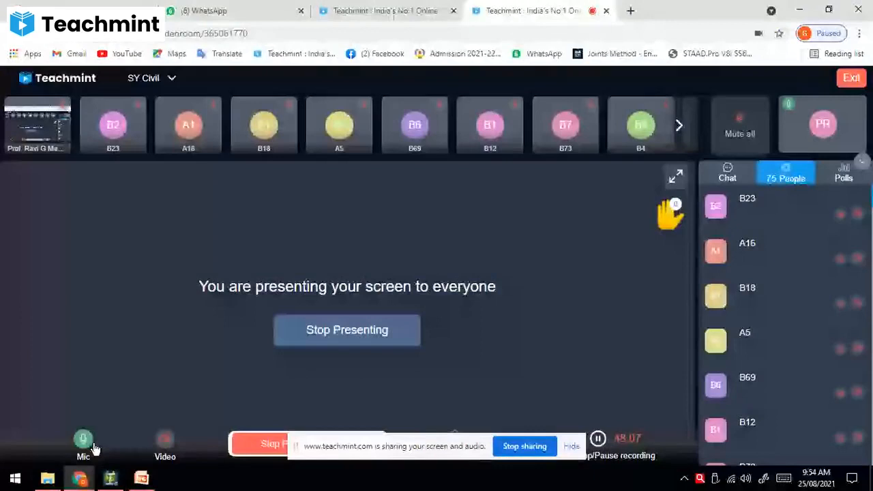
left_click(85, 441)
left_click(114, 480)
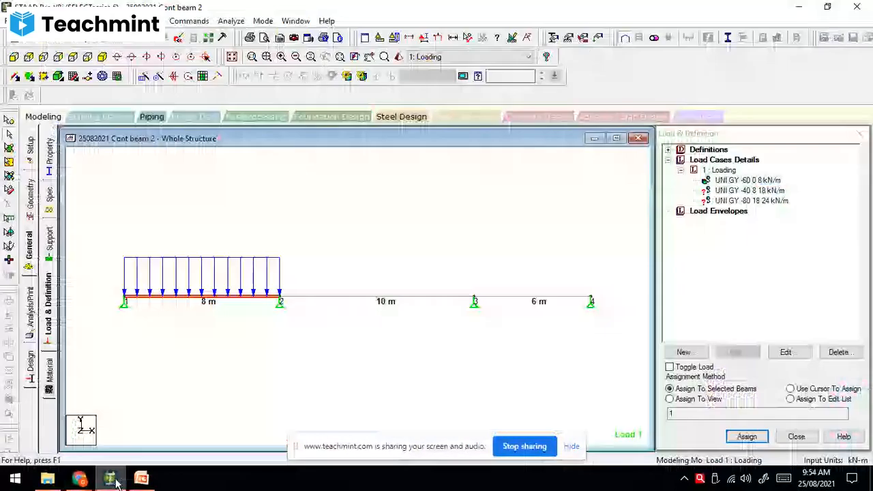
mouse_move(115, 481)
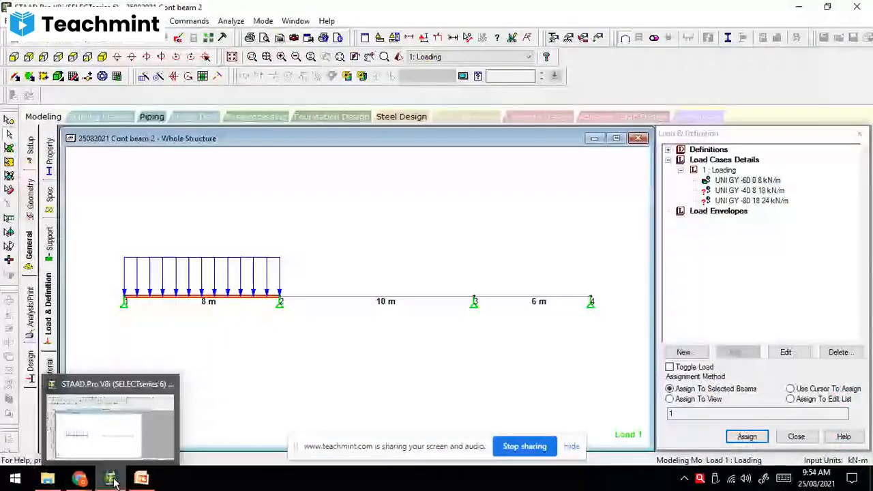
- Turn on the Load Values labels in the diagram and review the definition of the -60 kN/m load
left_click(424, 39)
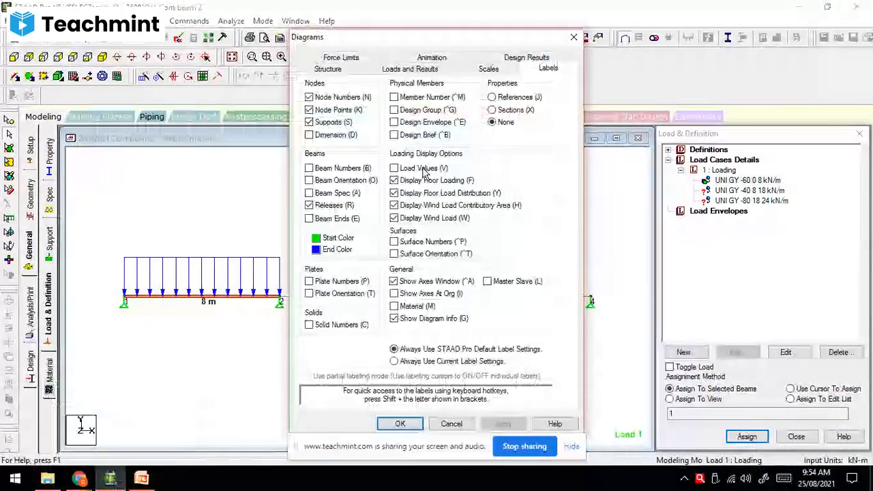
left_click(423, 169)
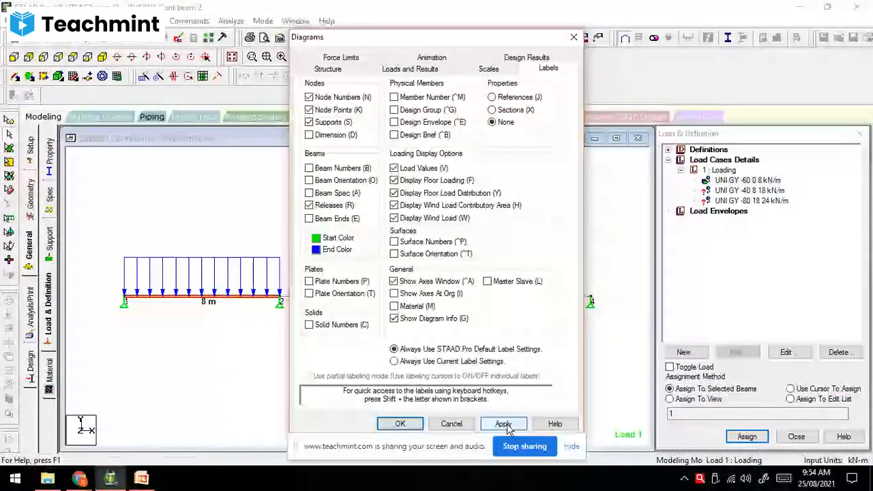
left_click(400, 424)
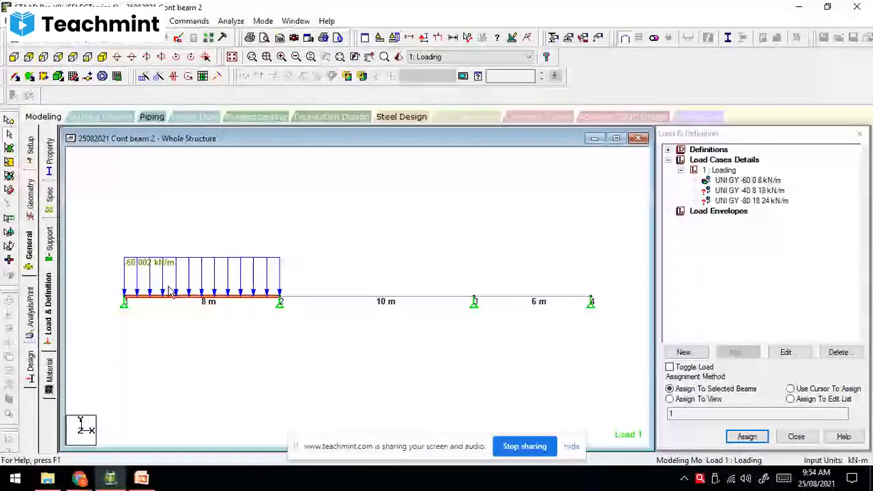
double_click(727, 179)
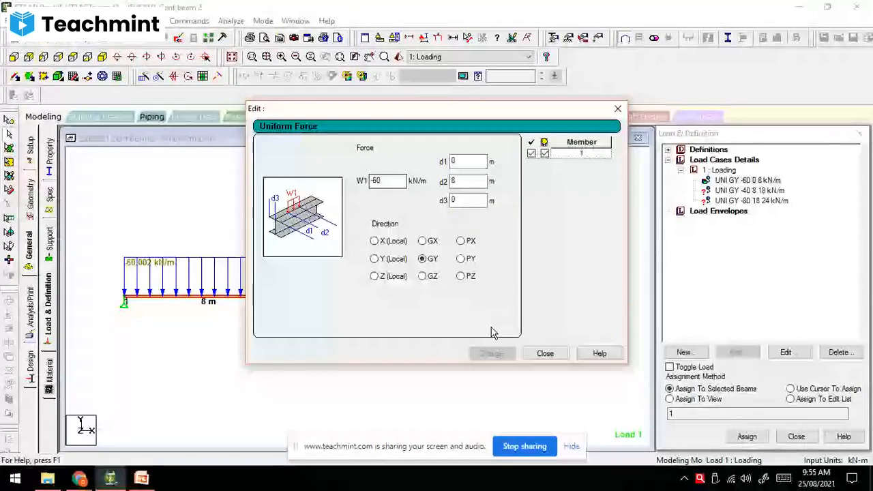
left_click(545, 354)
- Assign the -40 kN/m uniform force to the selected 10 m beam
left_click(434, 298)
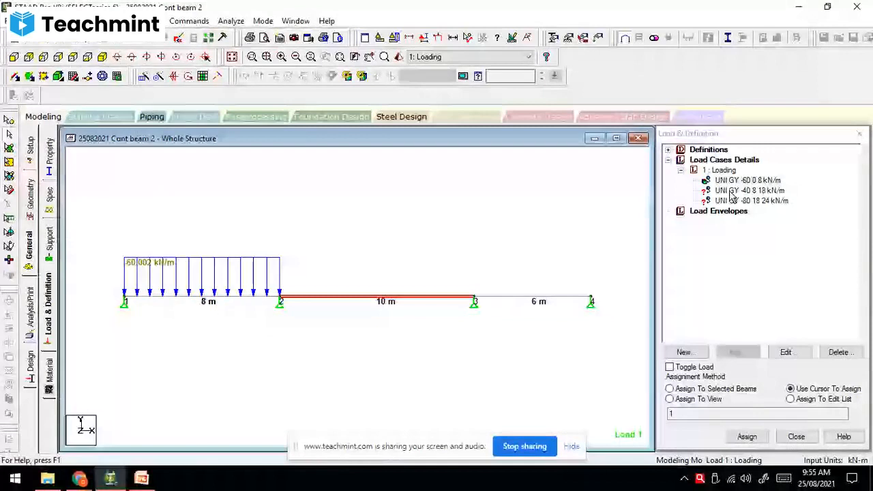
left_click(670, 389)
left_click(747, 437)
left_click(756, 323)
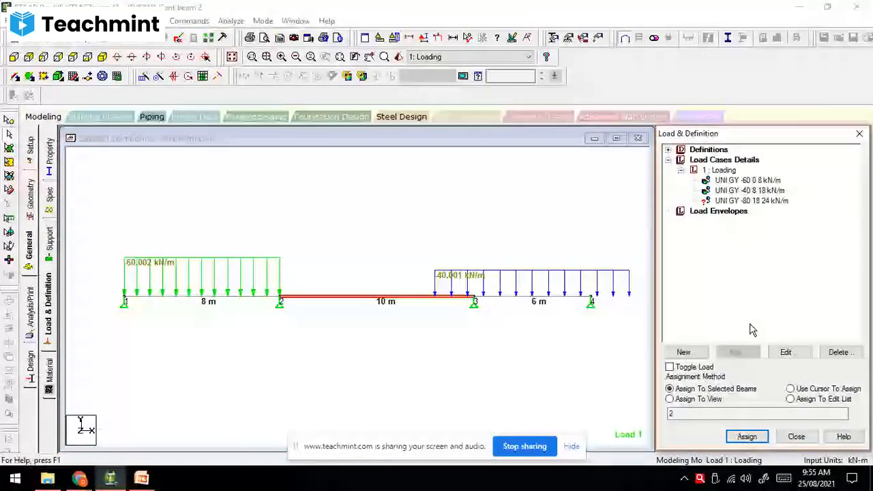
- Edit the -40 kN/m uniform force so that d1 is 0 m and d2 is 10 m
double_click(748, 191)
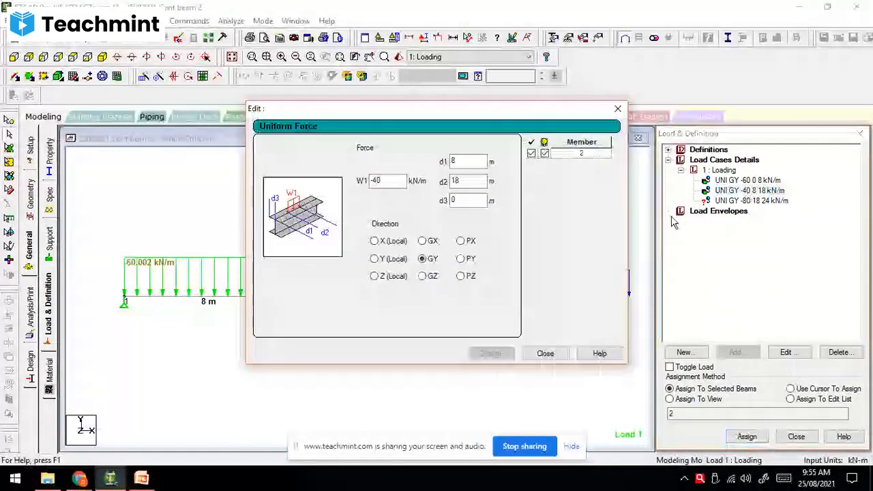
double_click(463, 161)
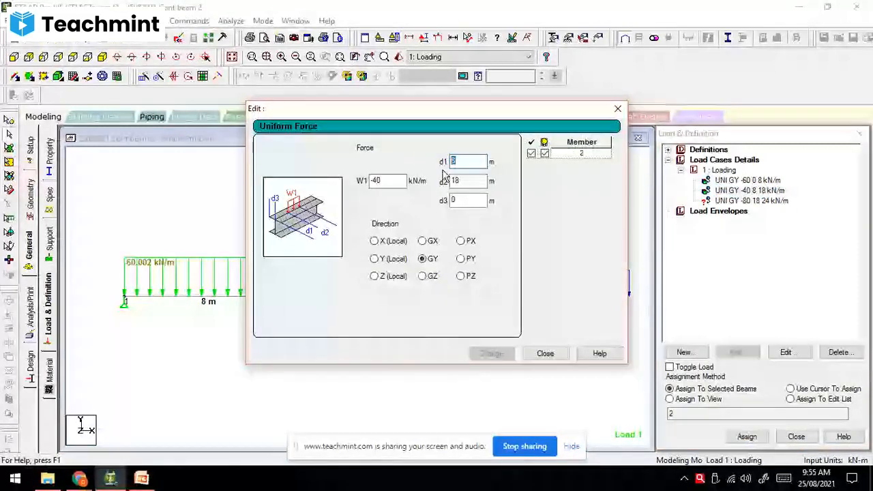
type("0")
key("Tab")
type("10")
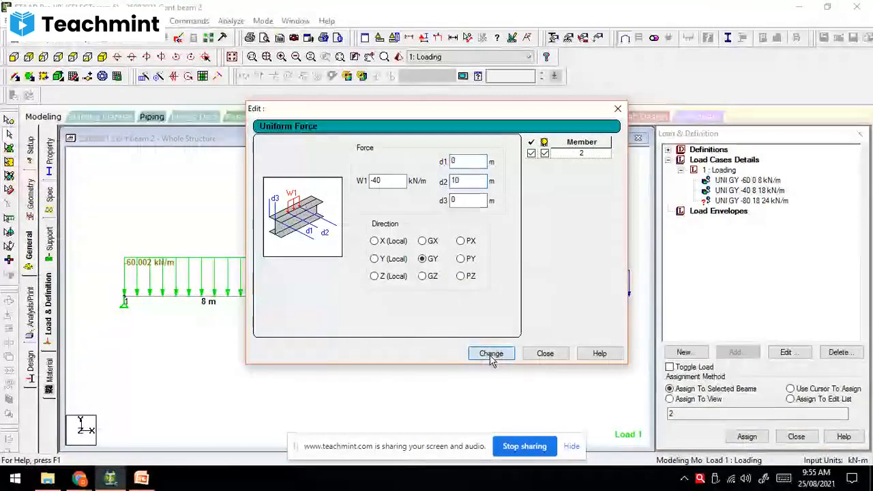
left_click(491, 353)
left_click(542, 355)
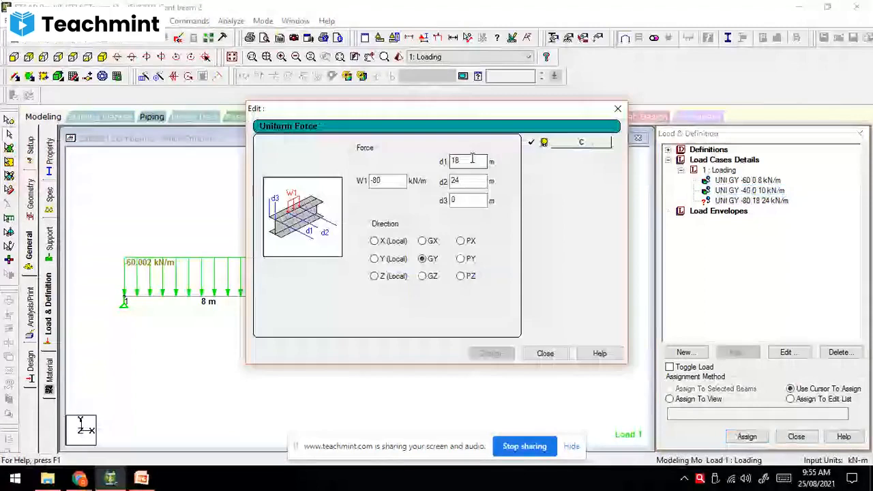
- Edit the -80 kN/m uniform force so that d1 is 0 m and d2 is 6 m
double_click(472, 160)
type("0")
key("Tab")
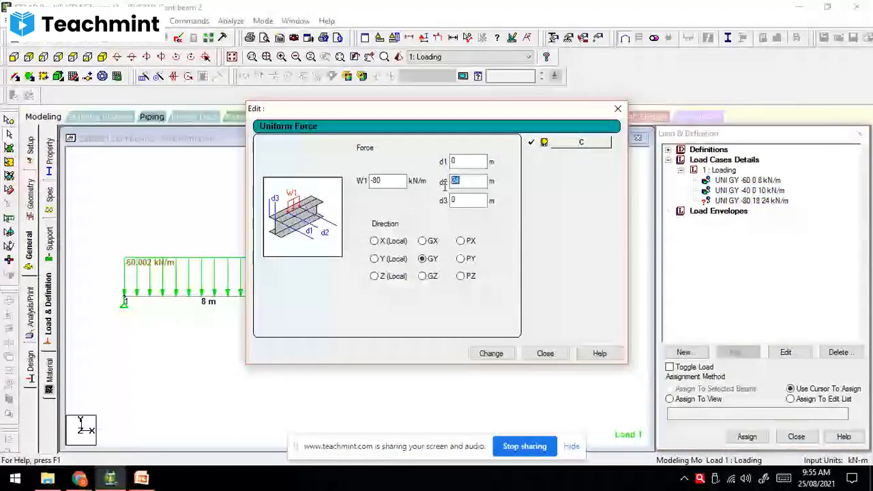
type("6")
left_click(491, 353)
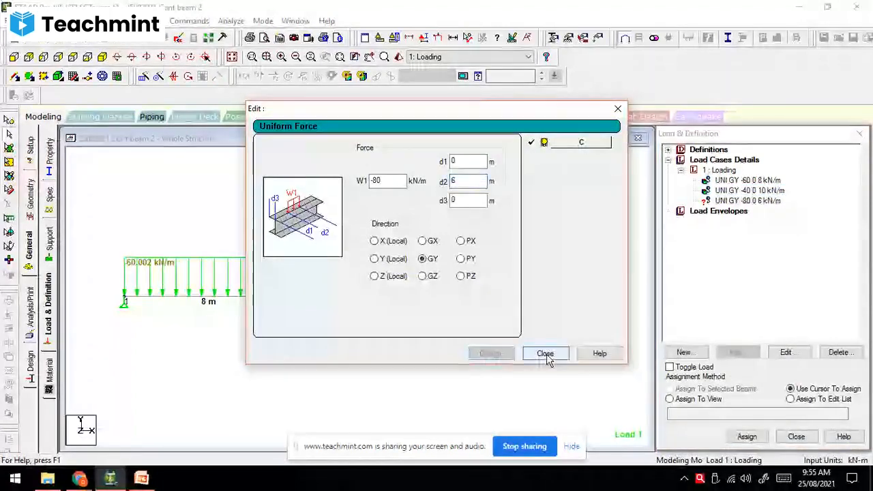
left_click(545, 353)
- Assign the -80 kN/m uniform force to the selected 6 m beam
left_click(764, 180)
left_click(764, 191)
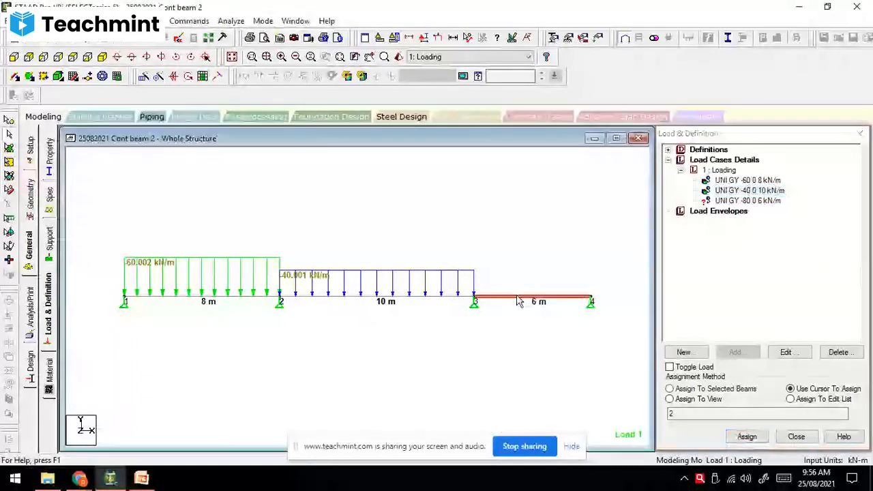
left_click(748, 201)
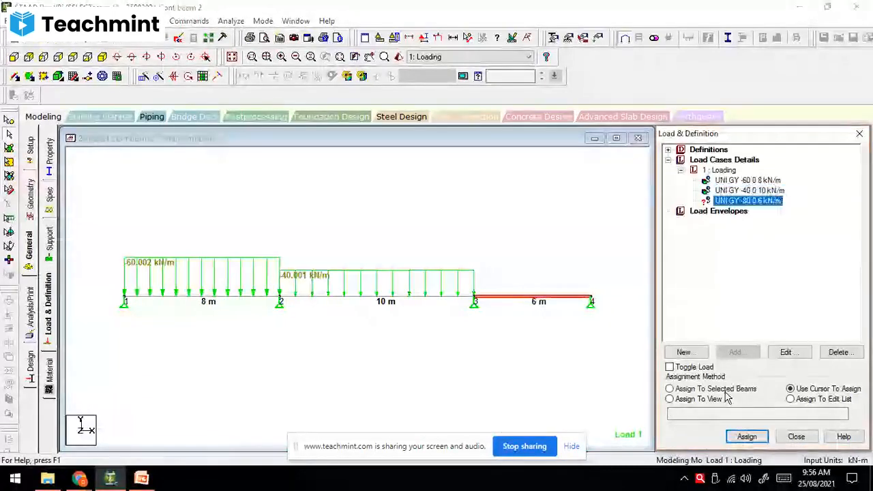
left_click(725, 391)
left_click(746, 437)
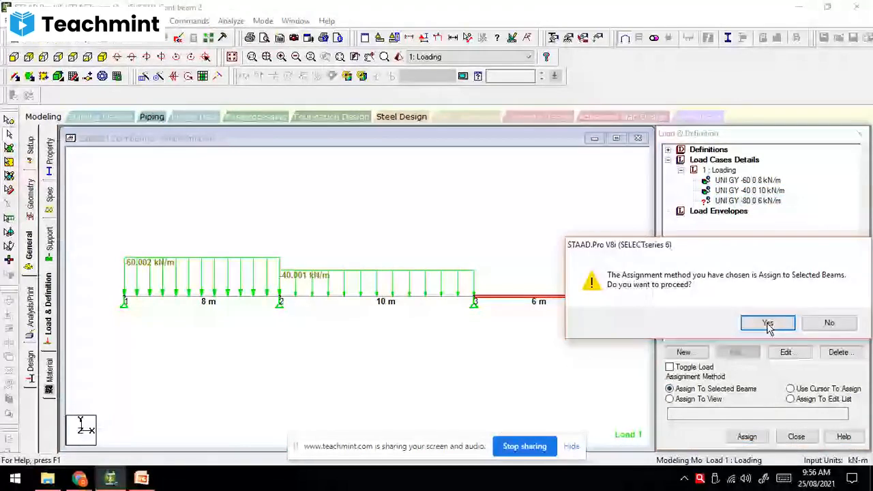
left_click(768, 323)
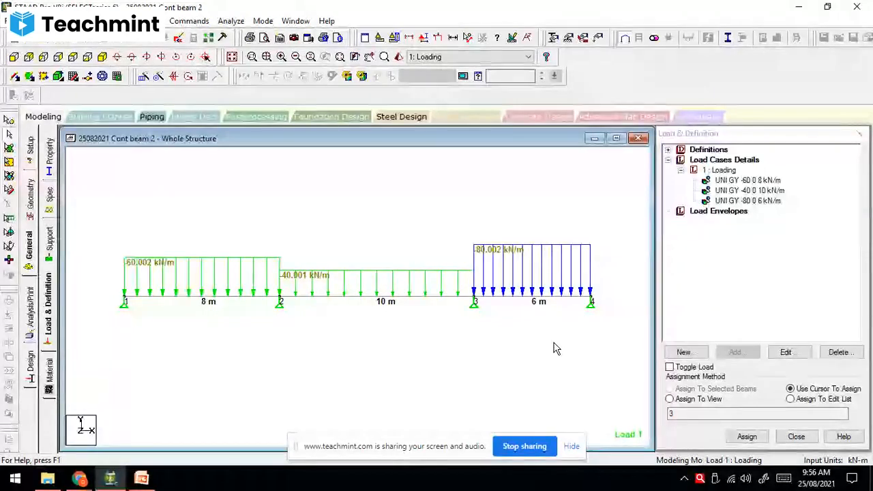
- Switch to Chrome, review the textbook's loading, bending moment and shear force diagrams, and return to STAAD.Pro
left_click(79, 479)
scroll(351, 281, "up", 2)
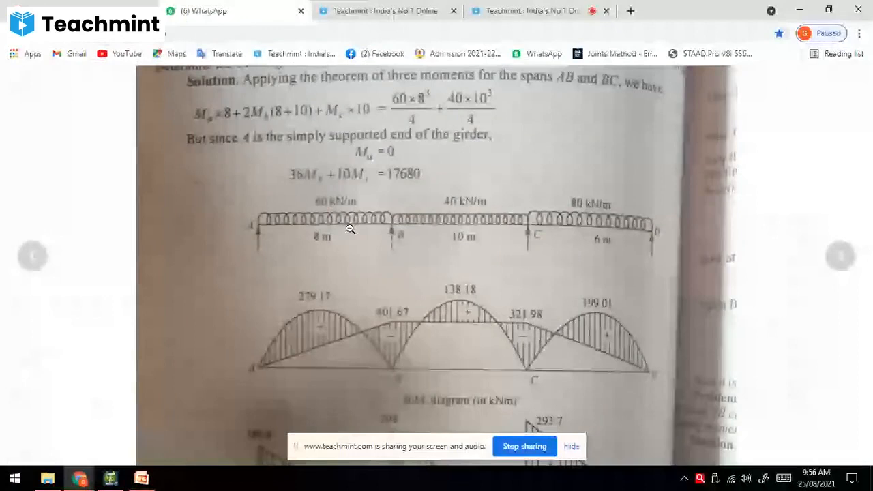
scroll(279, 316, "down", 2)
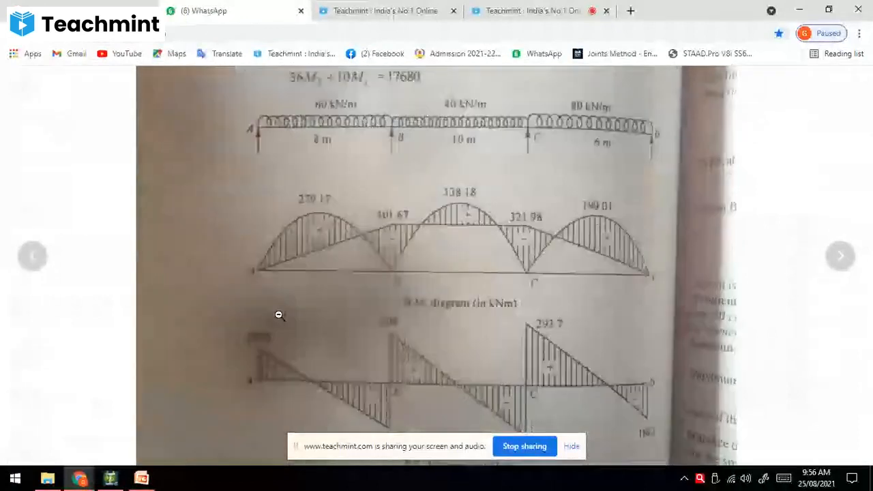
scroll(278, 315, "down", 4)
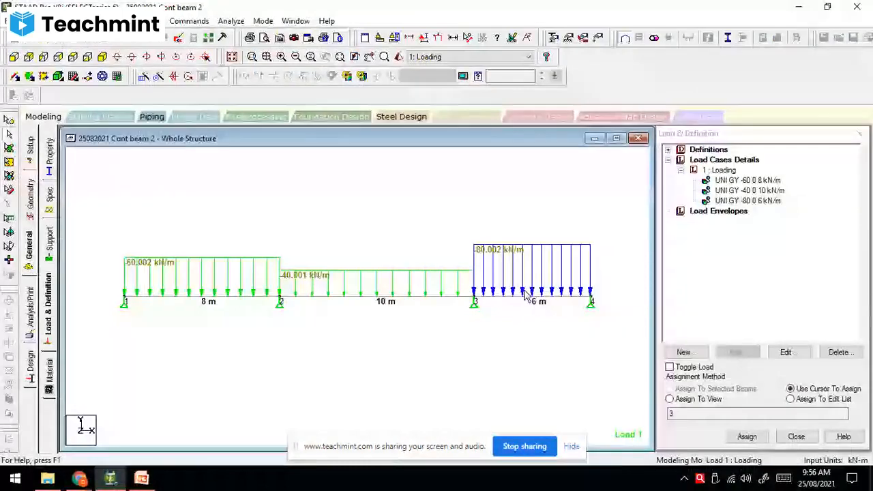
- Check which spans the -60 and -80 kN/m loads act on and review the -60 kN/m load's definition
left_click(235, 296)
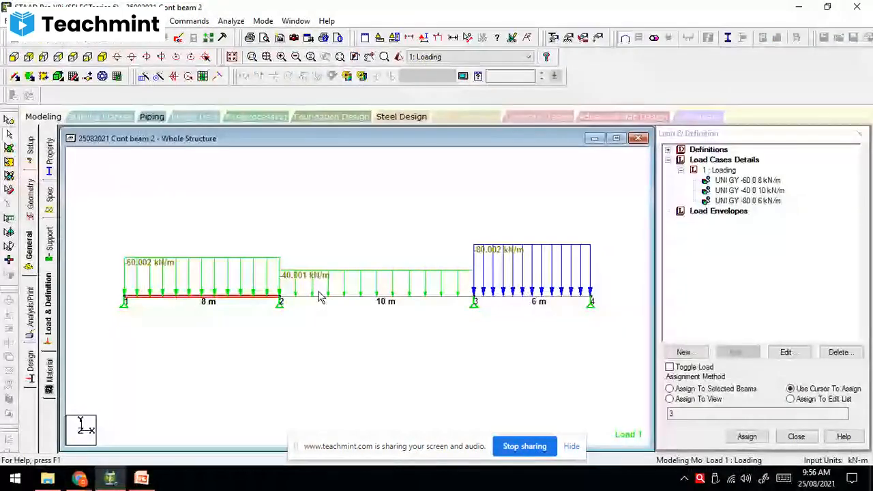
left_click(748, 180)
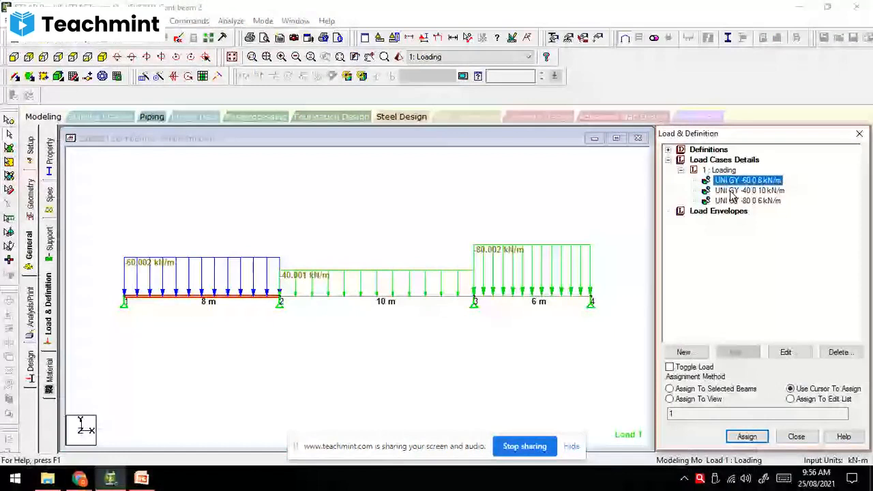
left_click(737, 200)
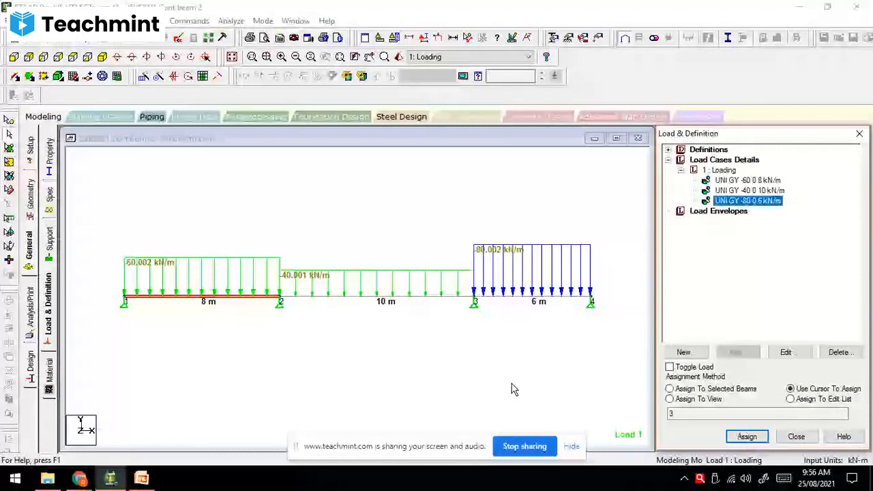
left_click(750, 180)
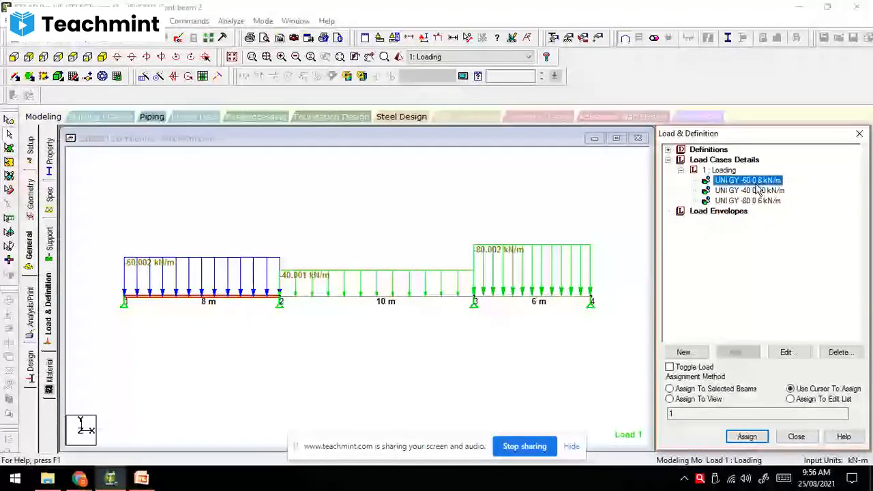
double_click(757, 185)
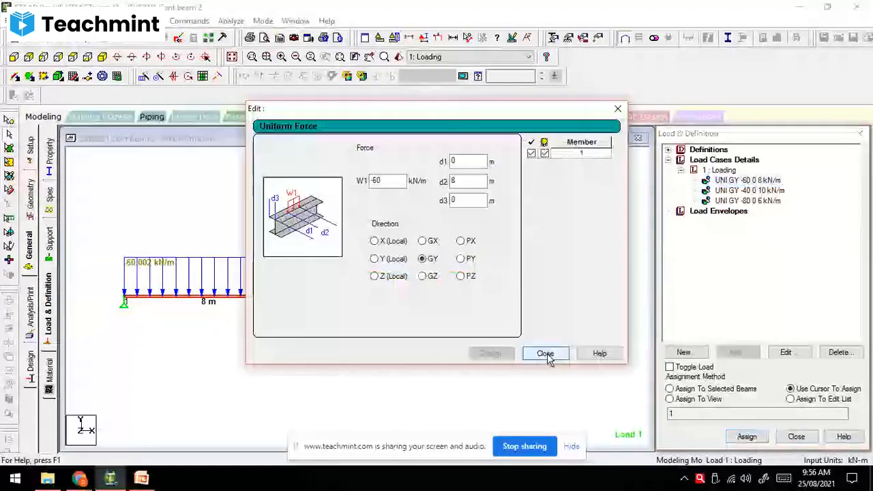
left_click(548, 352)
left_click(496, 372)
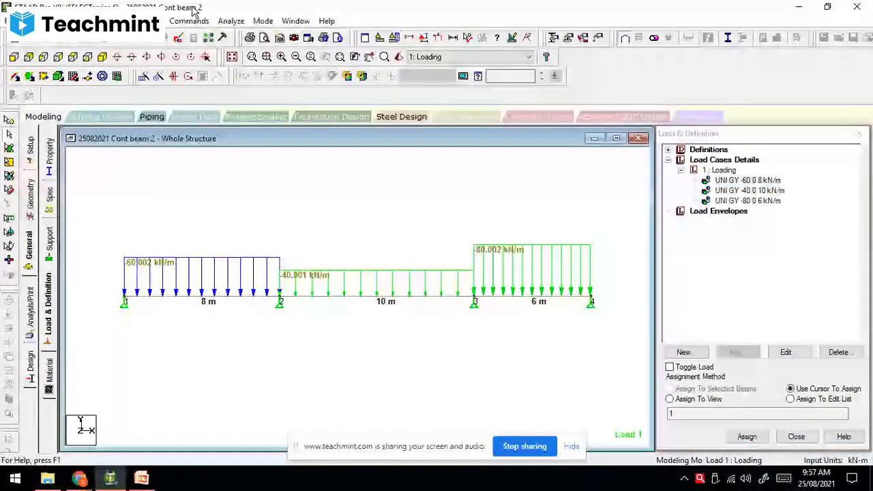
- Add a Perform Analysis command with the print option All
left_click(189, 21)
mouse_move(204, 229)
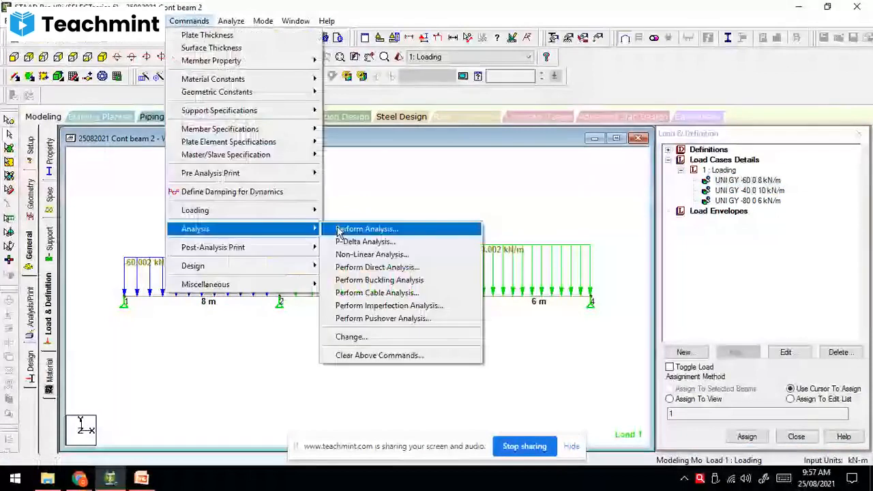
left_click(362, 230)
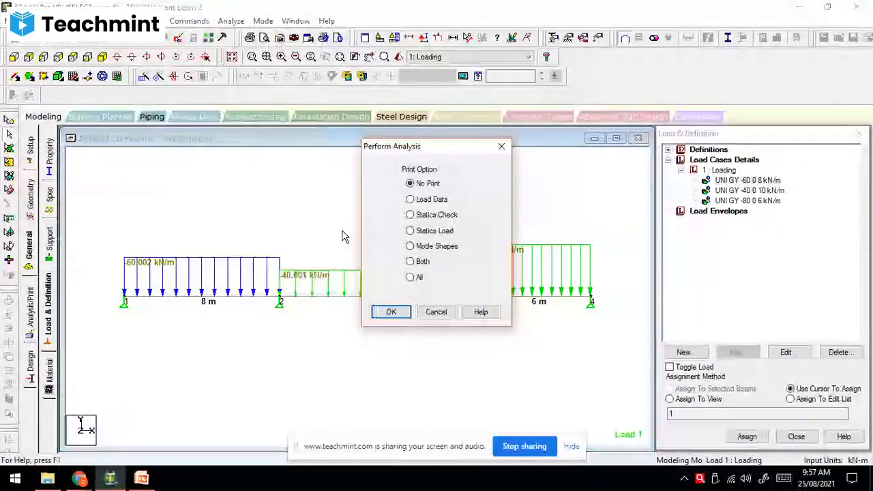
left_click(417, 277)
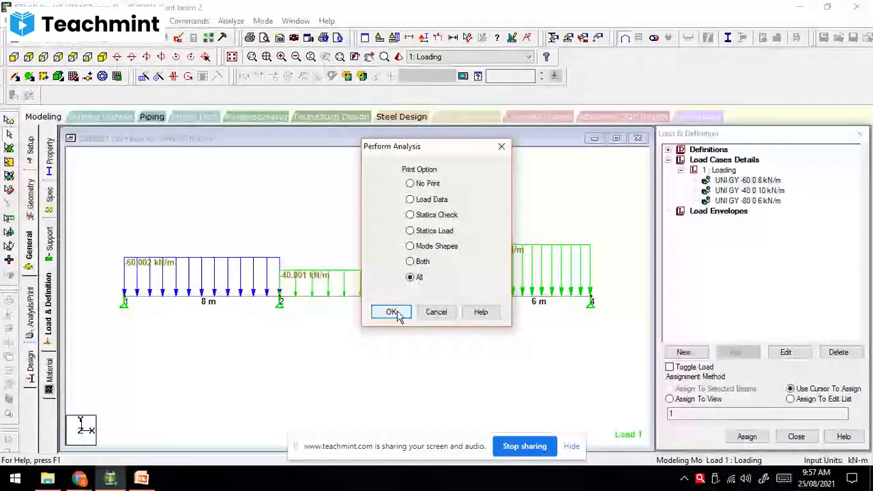
left_click(398, 314)
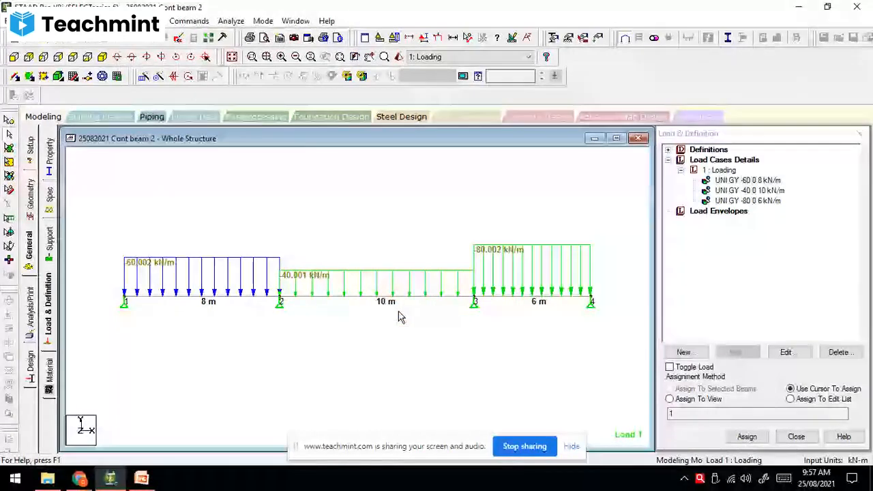
- Run the analysis, saving the modified structure
left_click(232, 21)
left_click(239, 37)
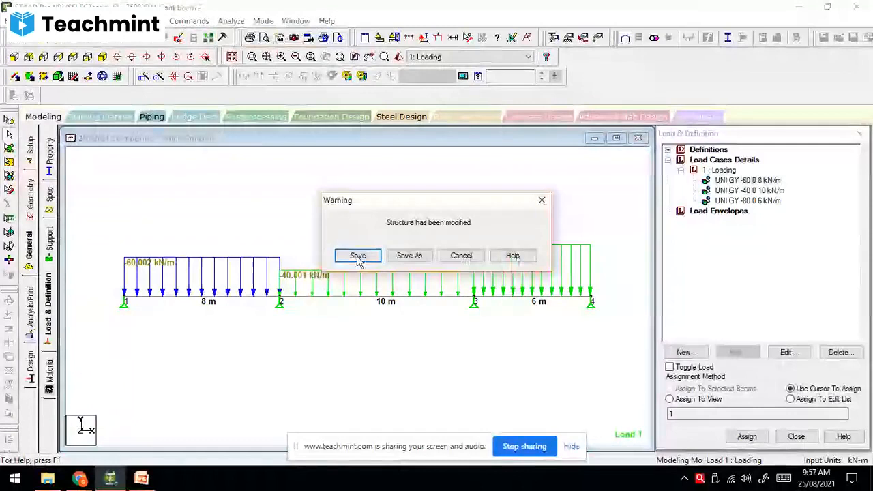
left_click(359, 256)
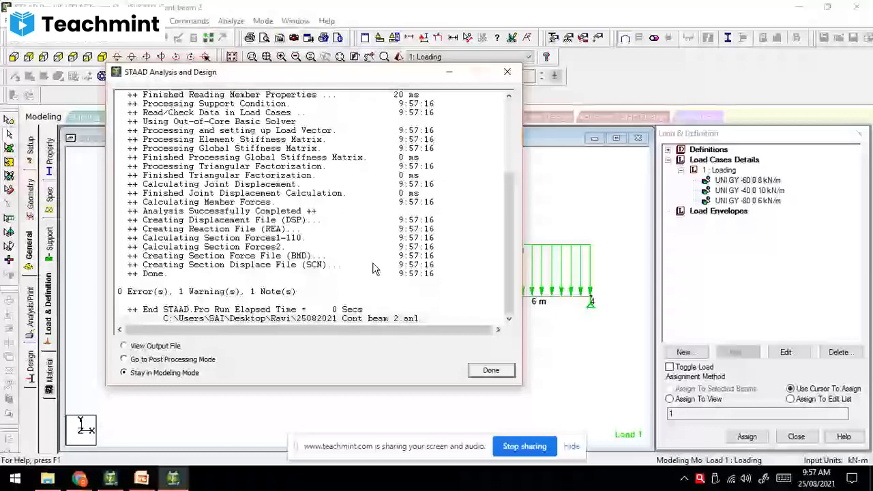
- Go to post-processing mode with load case 1 Loading and display the support reactions in a maximized structure view
left_click(124, 360)
left_click(491, 371)
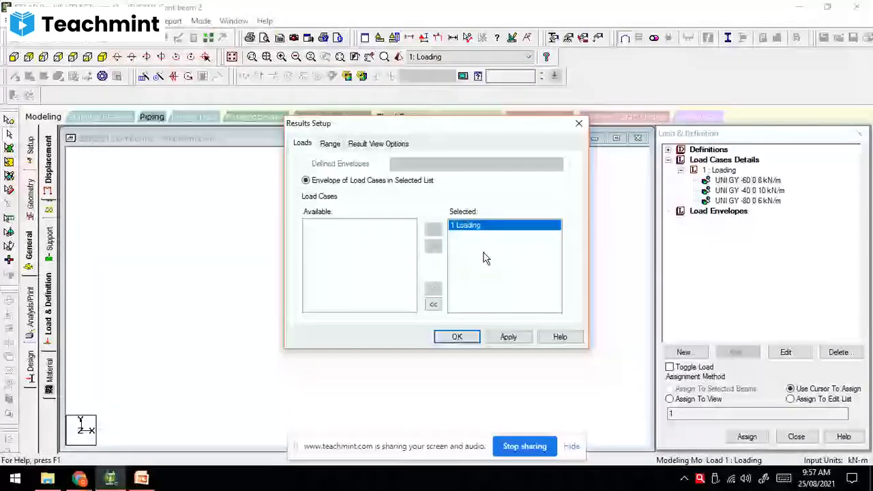
key("Return")
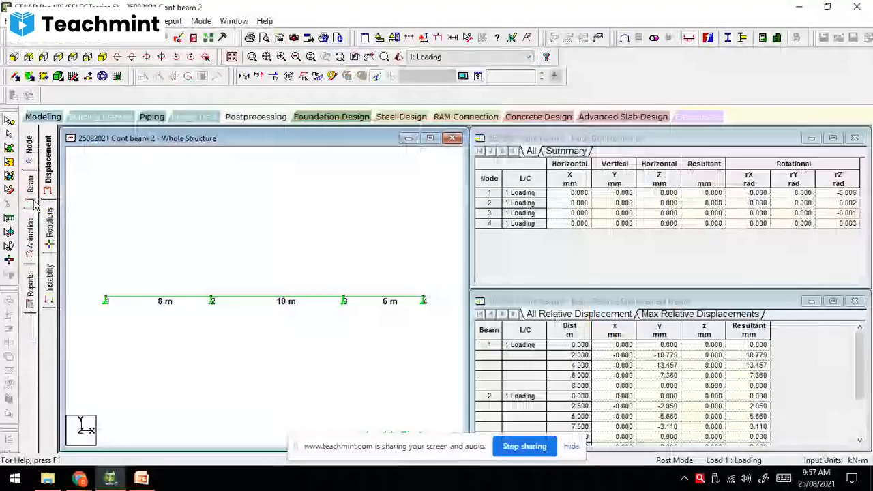
left_click(49, 222)
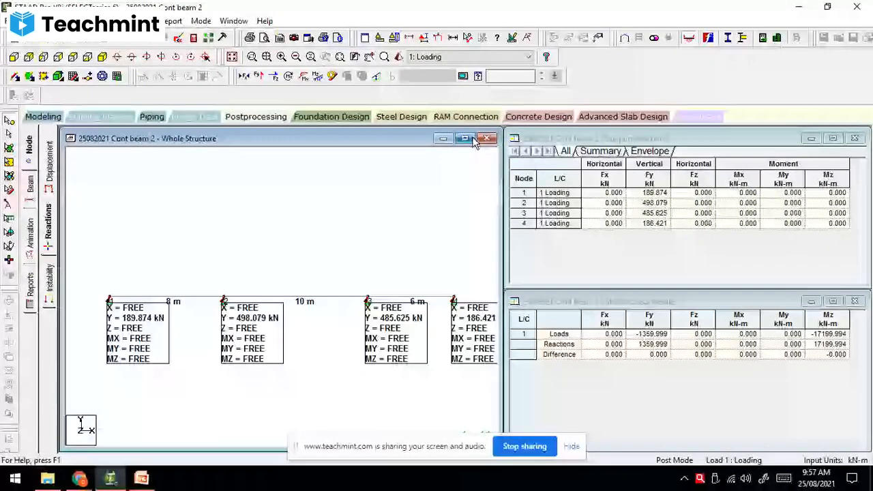
left_click(466, 139)
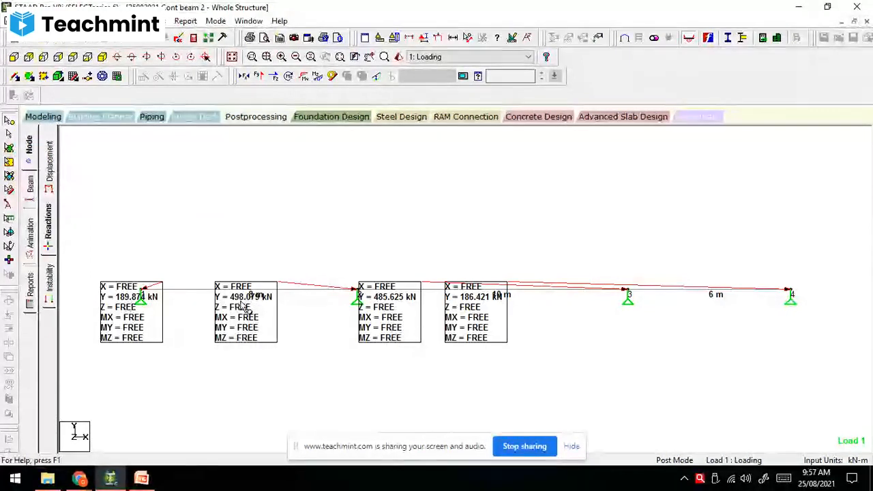
- Compare the support reactions in STAAD.Pro with the textbook's shear force diagram open in Chrome
left_click(82, 480)
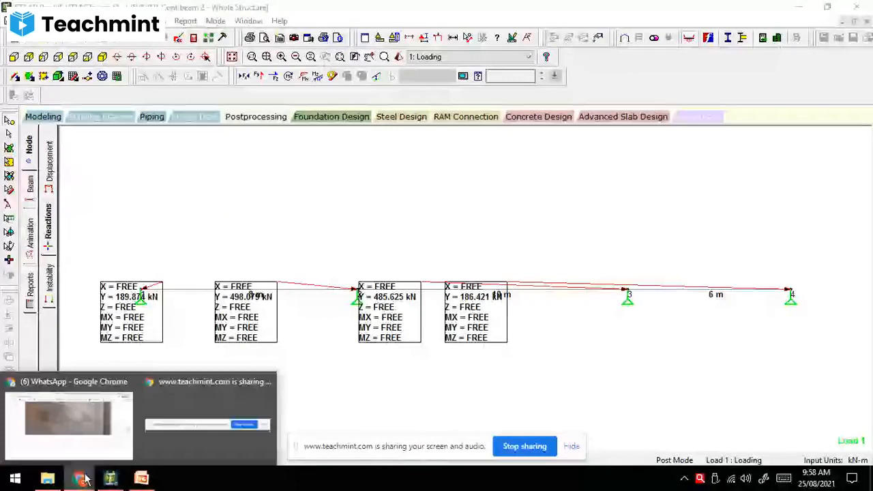
left_click(68, 417)
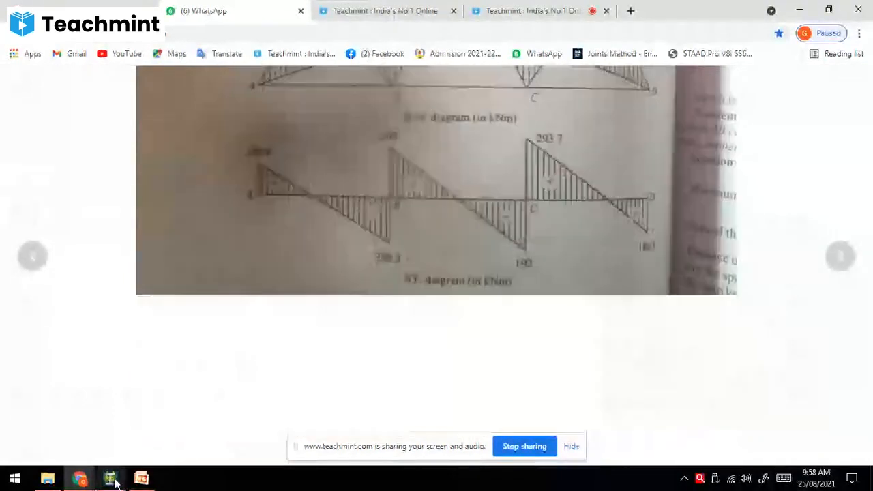
left_click(109, 478)
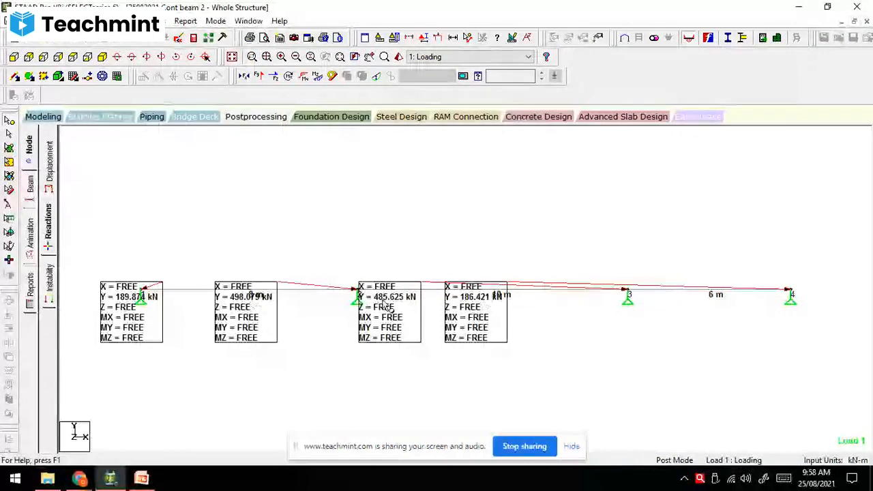
left_click(79, 478)
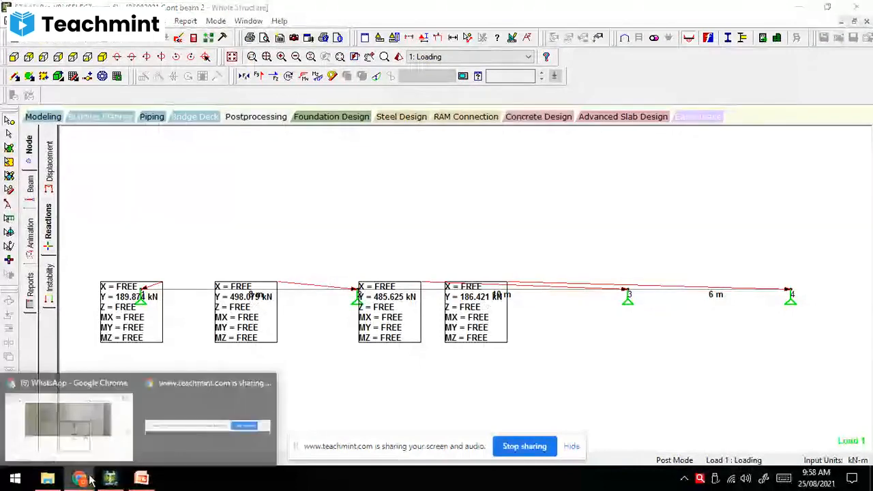
left_click(82, 422)
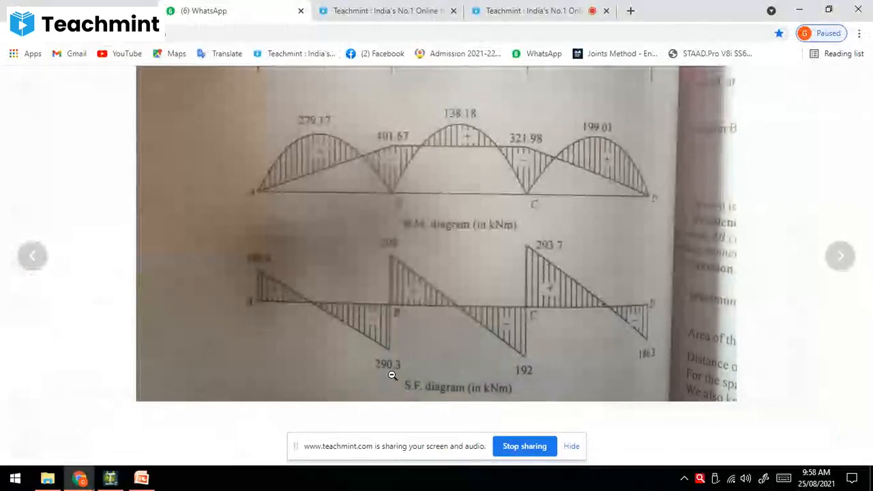
left_click(119, 479)
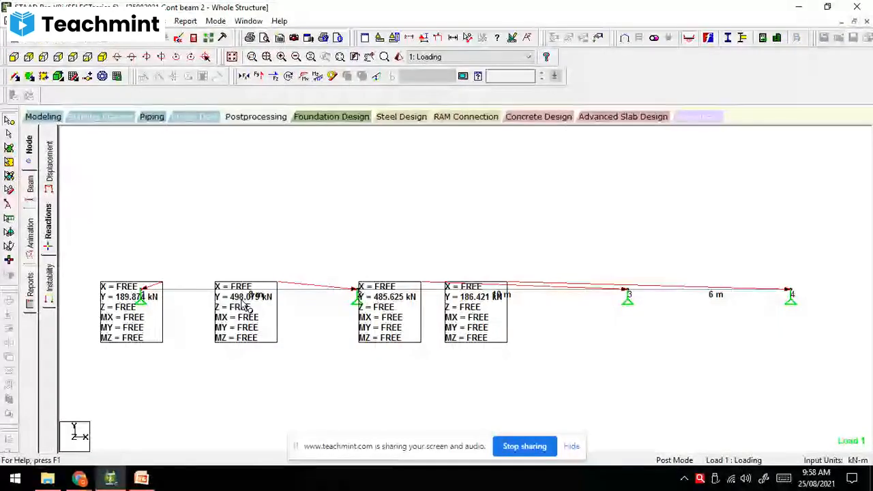
- Check the STAAD.Pro support reactions again against the shear force values in the textbook photo in Chrome
key("alt+Tab")
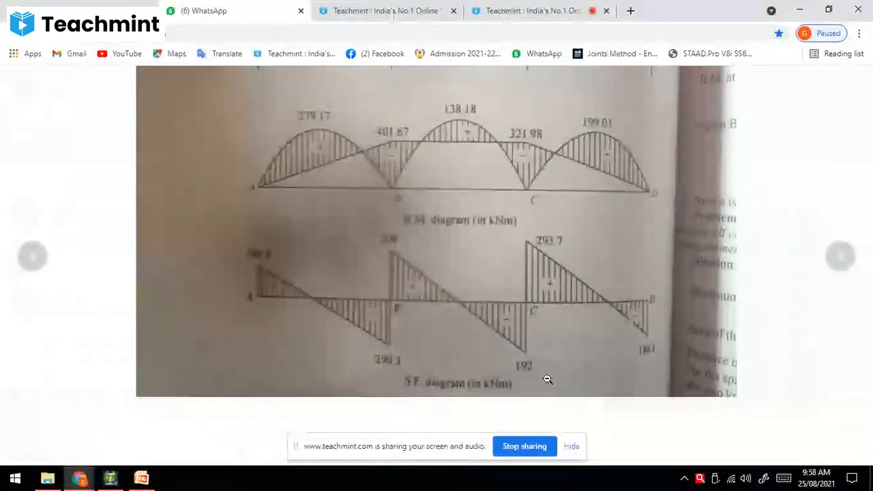
left_click(111, 480)
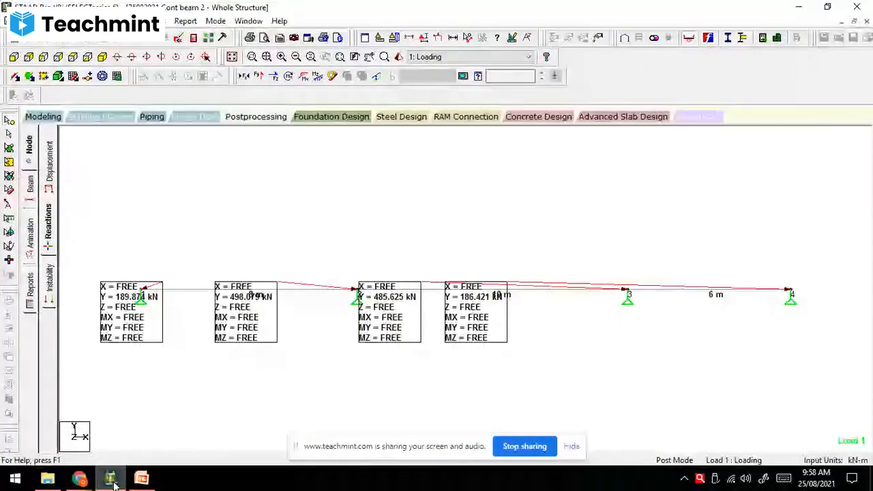
left_click(112, 480)
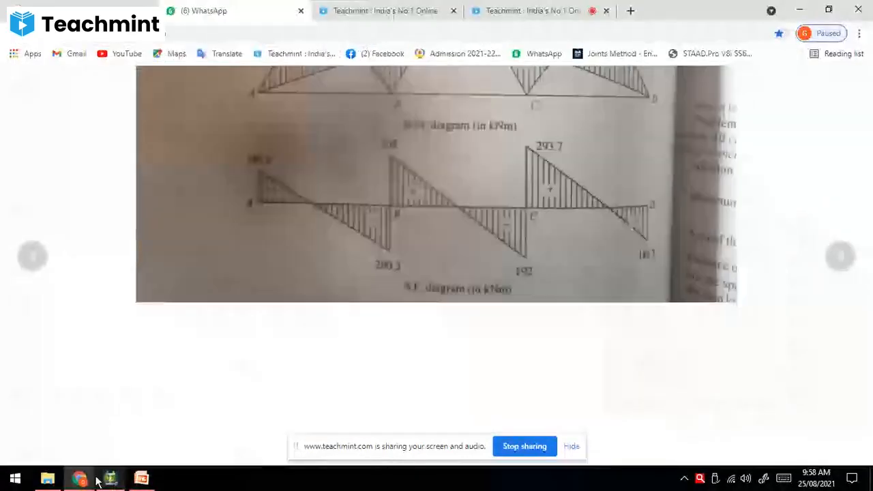
left_click(108, 480)
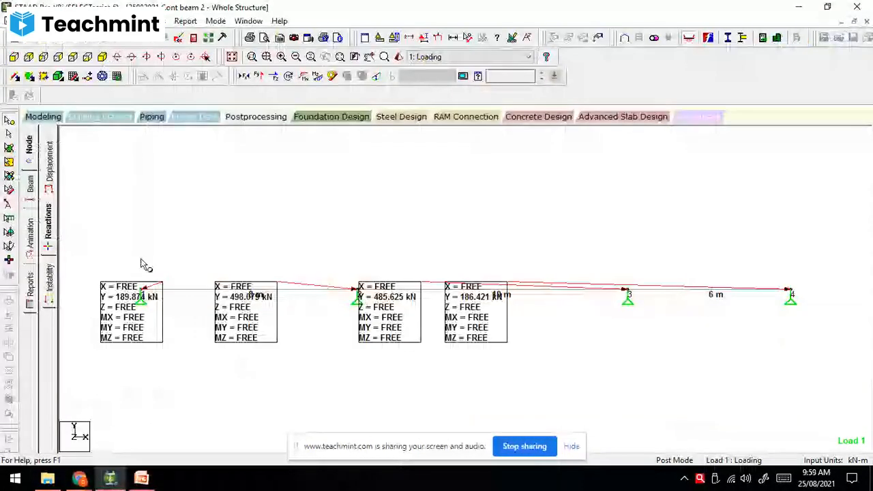
- Display the beam forces bending diagram in a maximized structure view and annotate only its maximum bending values
left_click(32, 189)
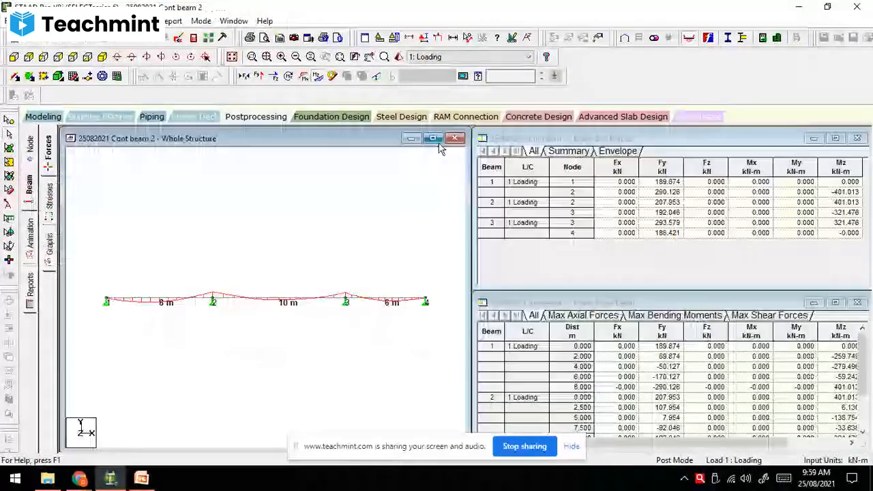
left_click(435, 140)
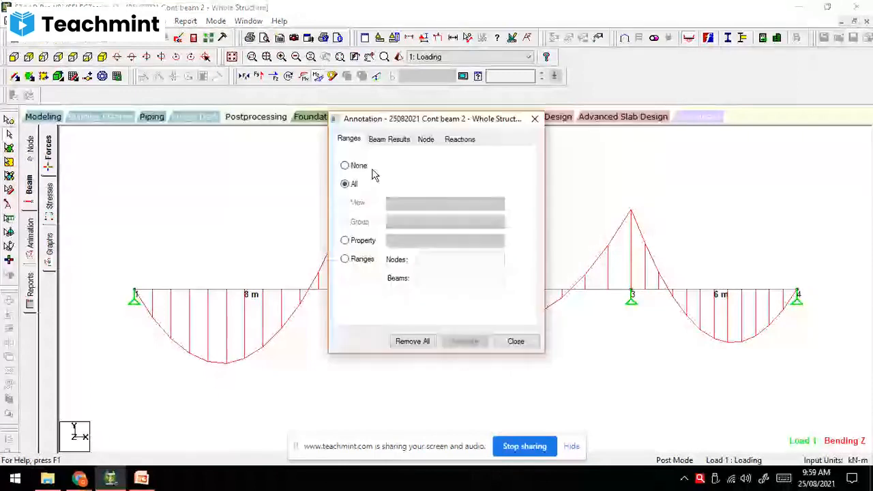
left_click(385, 139)
left_click(352, 170)
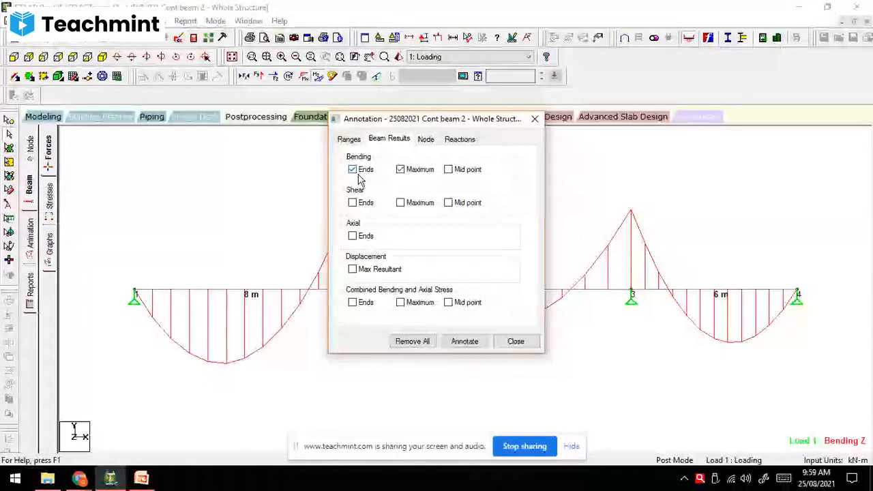
left_click(358, 172)
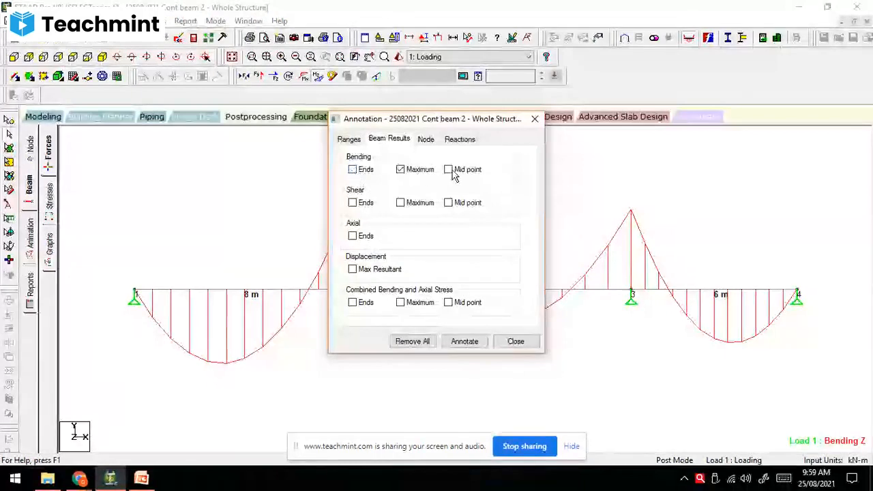
left_click(465, 341)
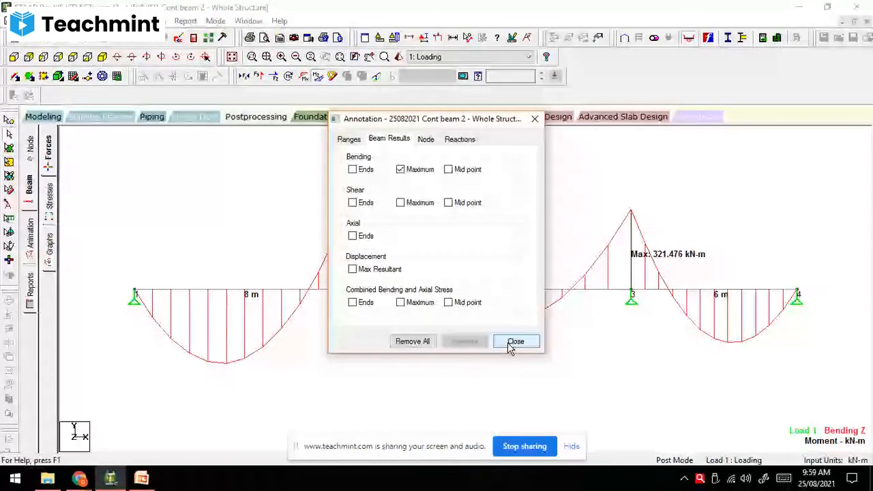
left_click(513, 342)
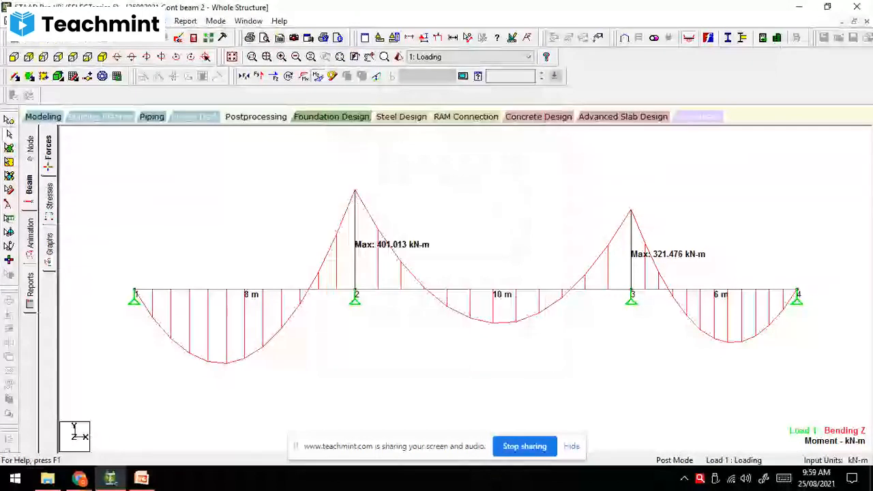
- Add mid-point bending value annotations to all spans of the bending moment diagram
left_click(154, 21)
left_click(213, 224)
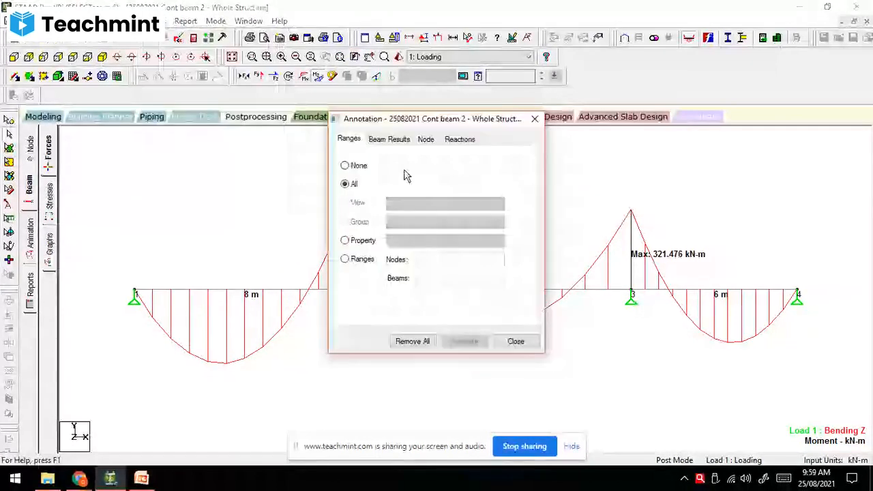
left_click(389, 140)
left_click(457, 172)
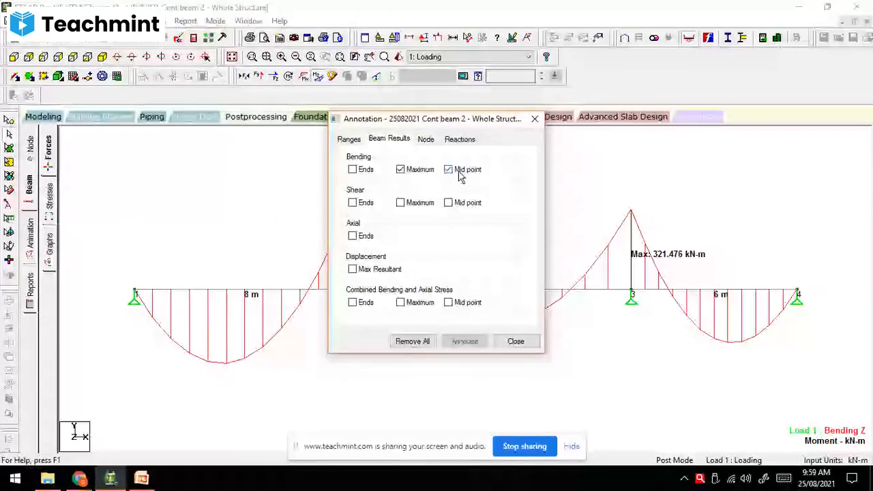
left_click(464, 342)
left_click(516, 342)
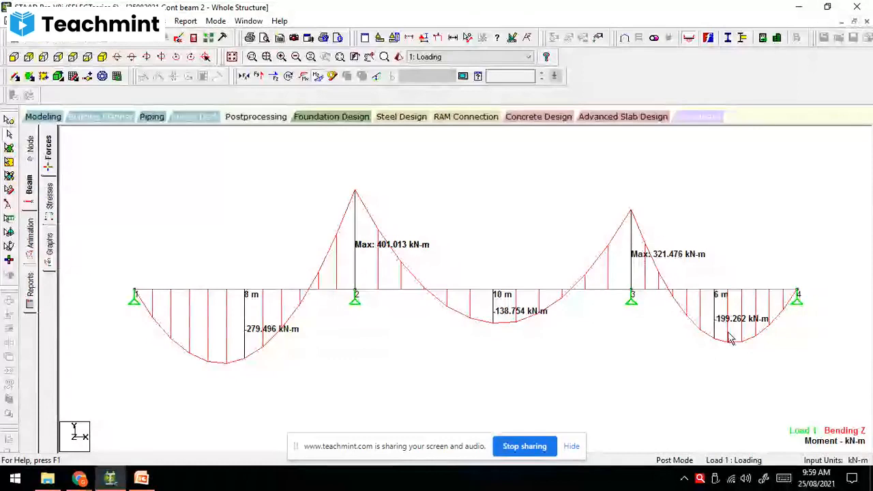
- Restore the STAAD.Pro and Chrome windows from full screen and narrow the Chrome window showing the textbook photo
left_click(828, 9)
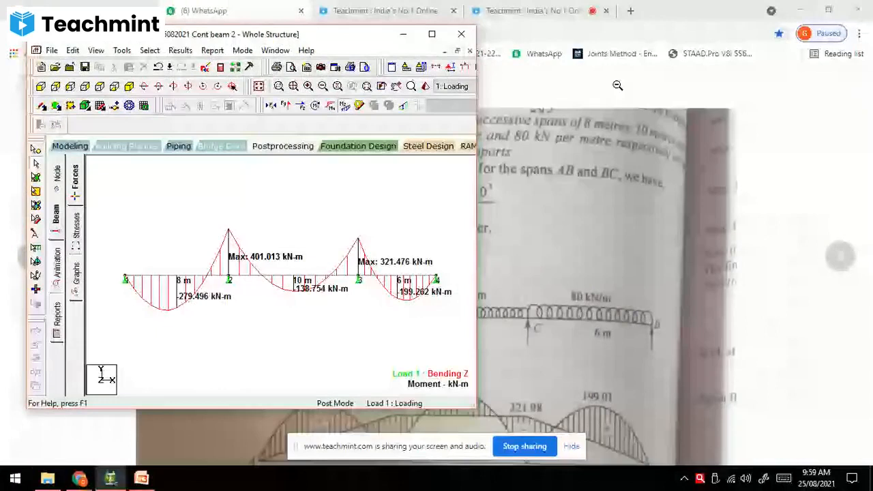
left_click(829, 9)
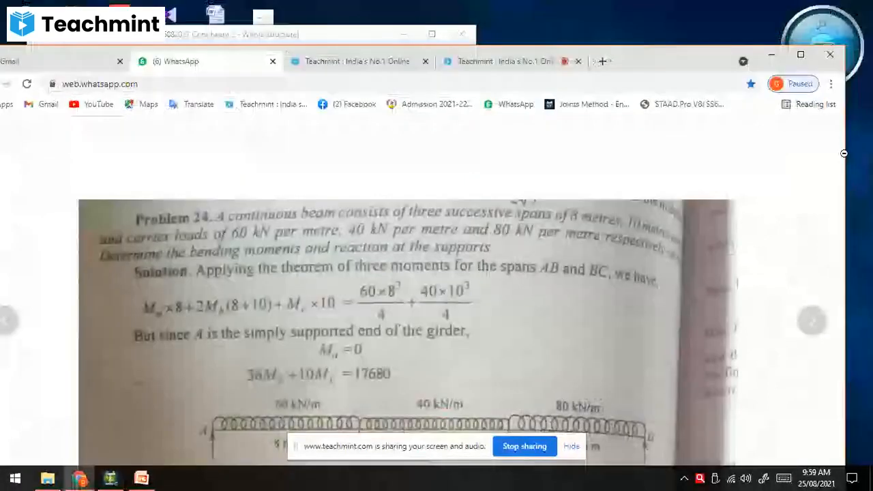
left_click(801, 55)
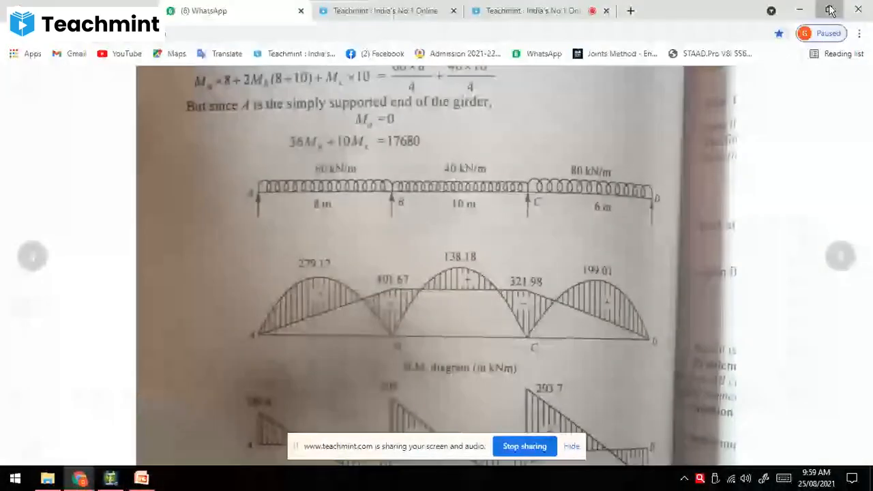
left_click(830, 9)
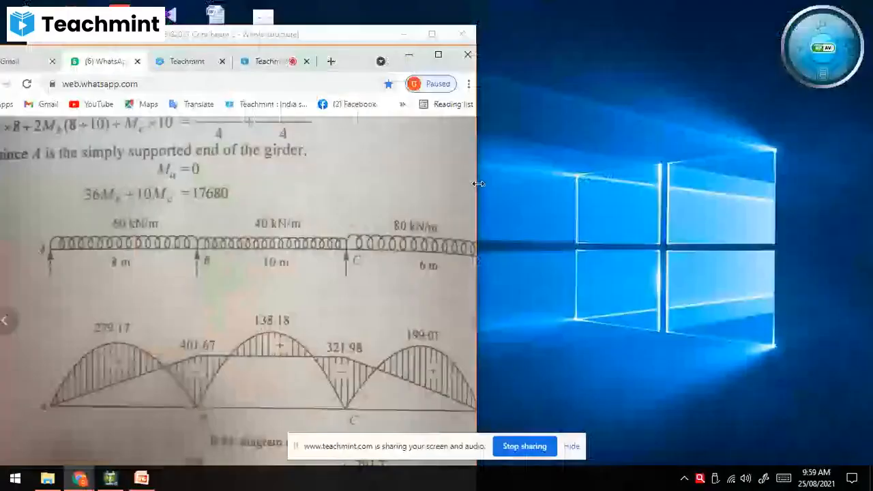
left_click_drag(479, 184, 421, 183)
- Place the Chrome textbook photo beside the STAAD.Pro window and compare the two bending moment diagrams
left_click_drag(291, 62, 641, 6)
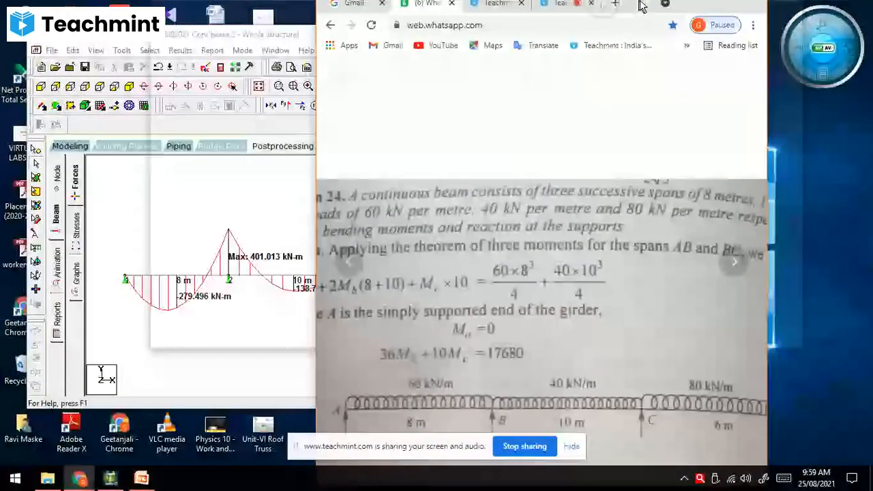
left_click_drag(641, 6, 750, 60)
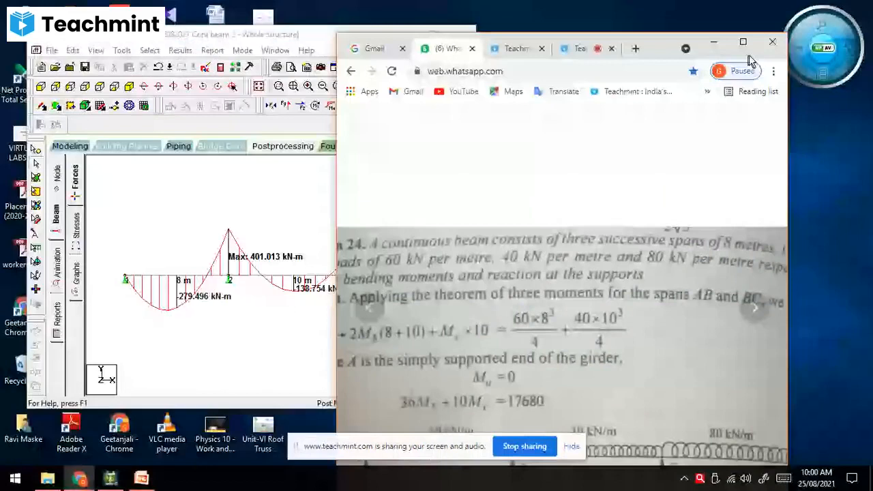
left_click_drag(751, 60, 356, 65)
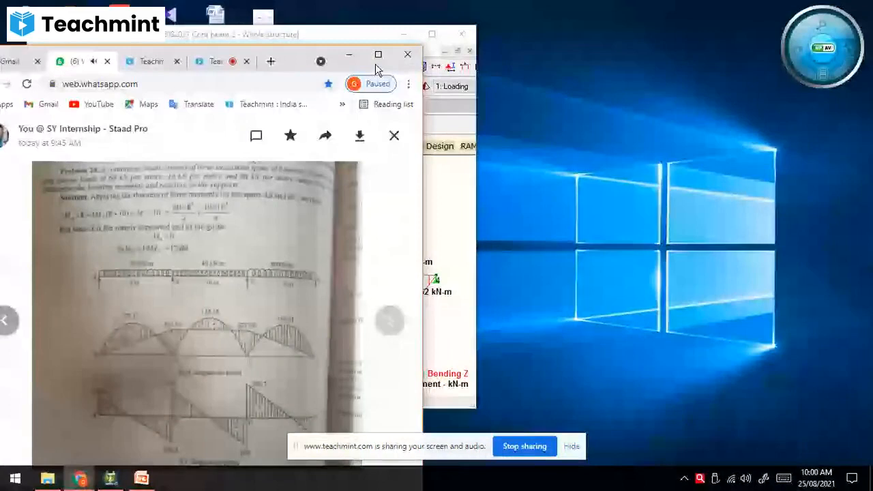
left_click_drag(377, 69, 825, 70)
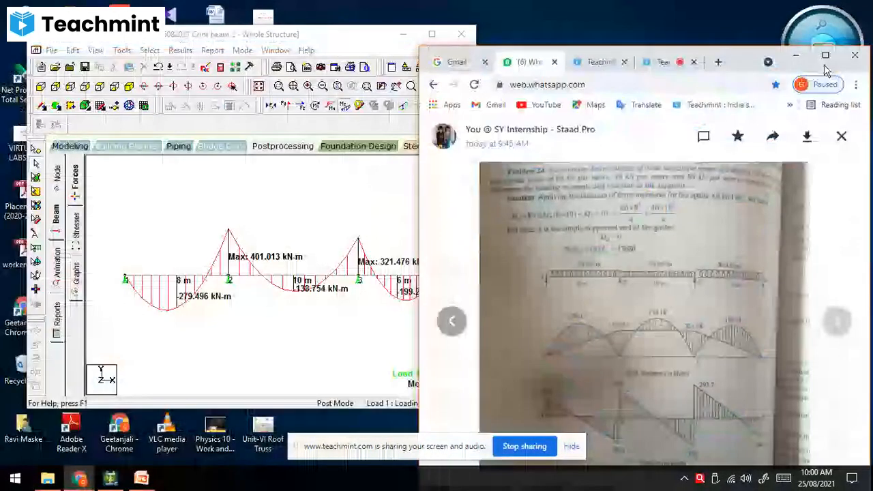
left_click_drag(328, 37, 292, 41)
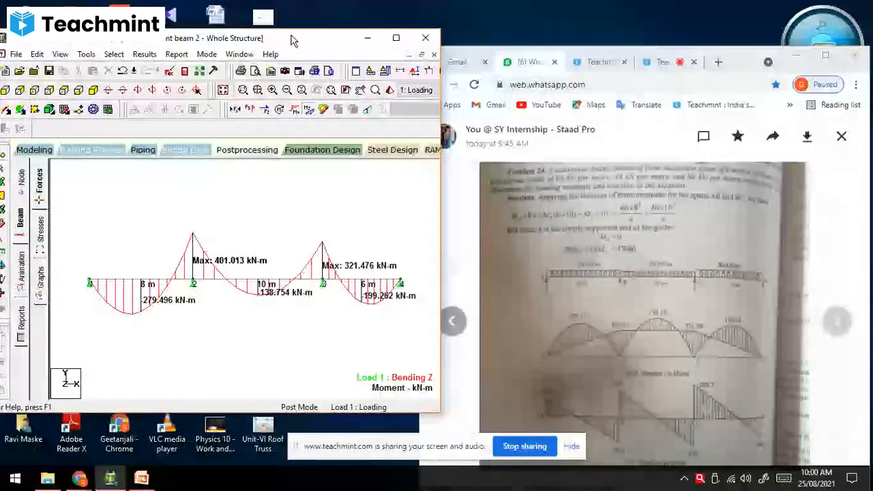
left_click_drag(292, 41, 286, 41)
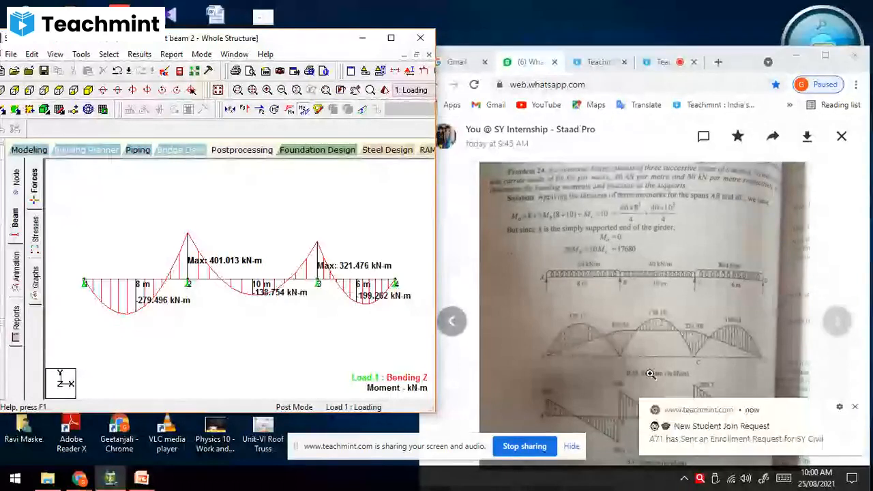
left_click(857, 408)
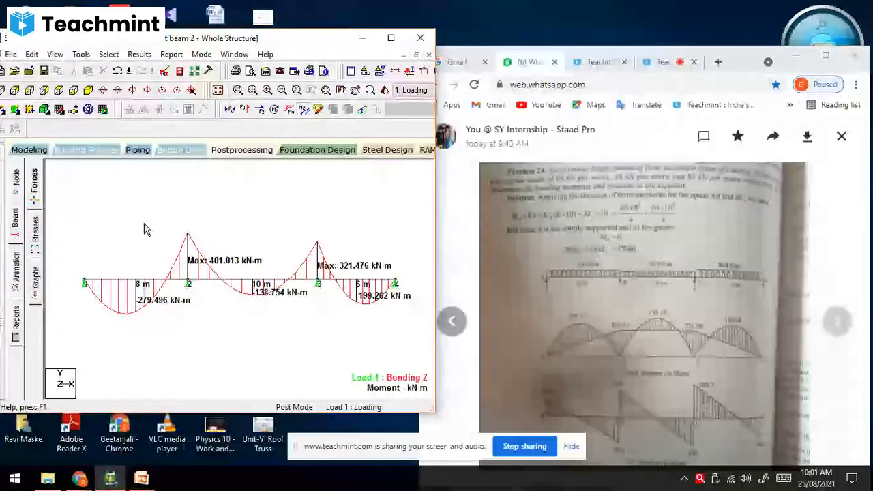
- Display the Shear Y diagram instead of the bending diagram and scale it so all three spans are readable
left_click(245, 109)
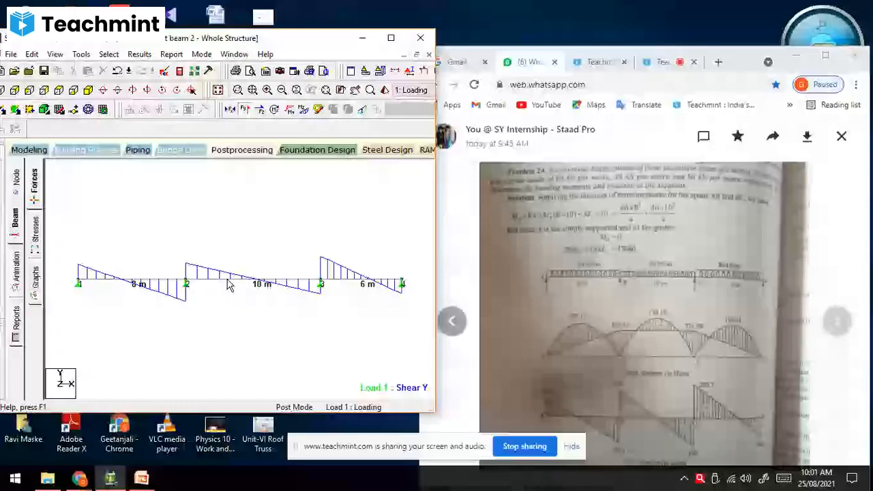
scroll(202, 273, "down", 1)
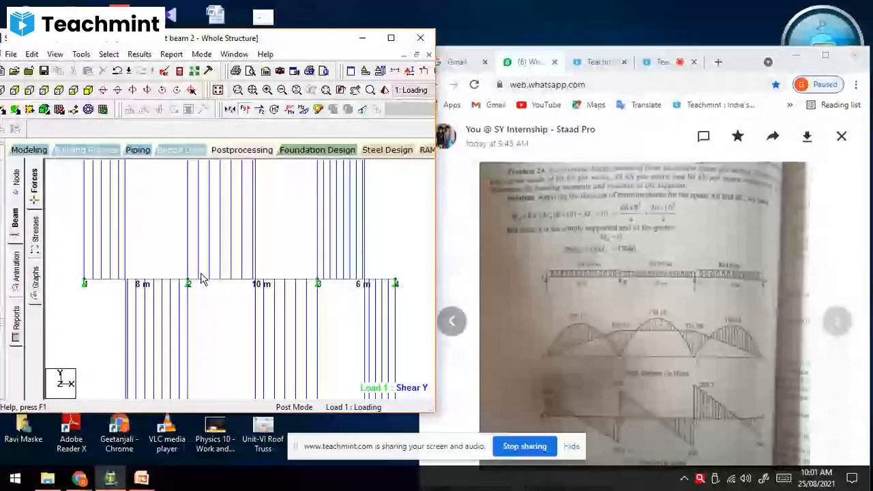
scroll(202, 279, "up", 1)
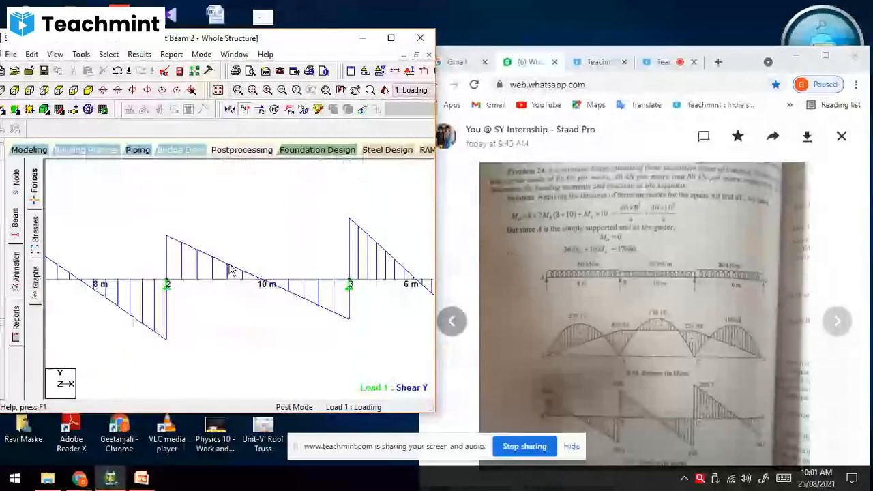
scroll(231, 271, "down", 1)
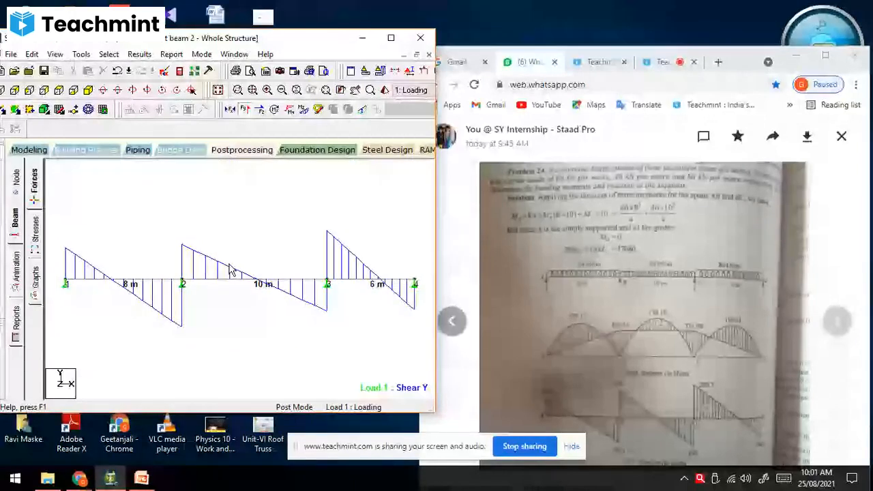
- Turn off the bending annotations and annotate the shear force diagram with its end and maximum values
left_click(139, 54)
left_click(176, 147)
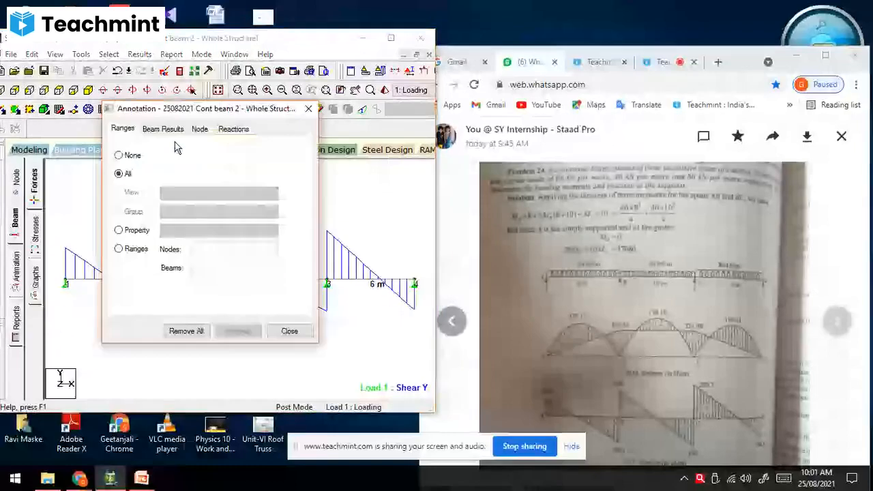
left_click(166, 131)
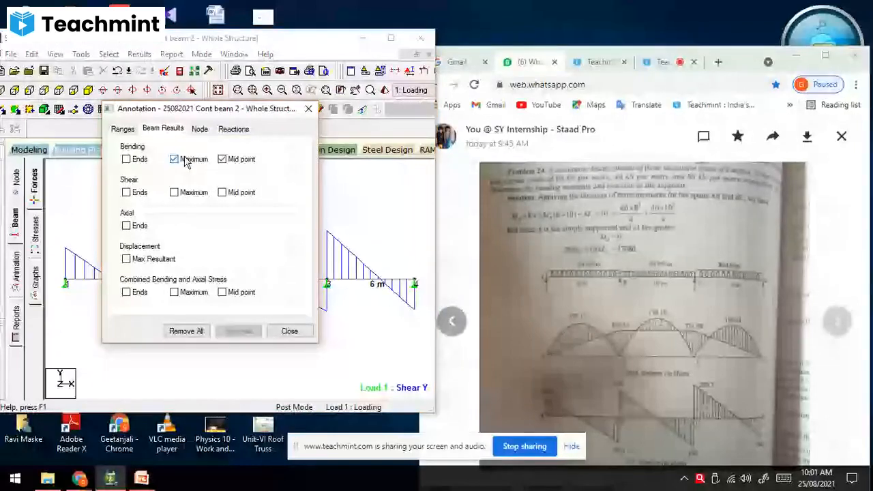
left_click(183, 160)
left_click(236, 331)
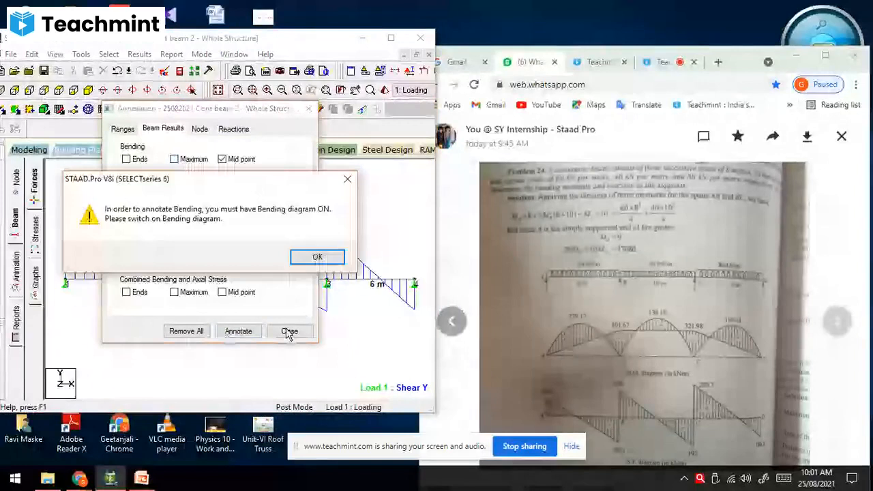
left_click(315, 257)
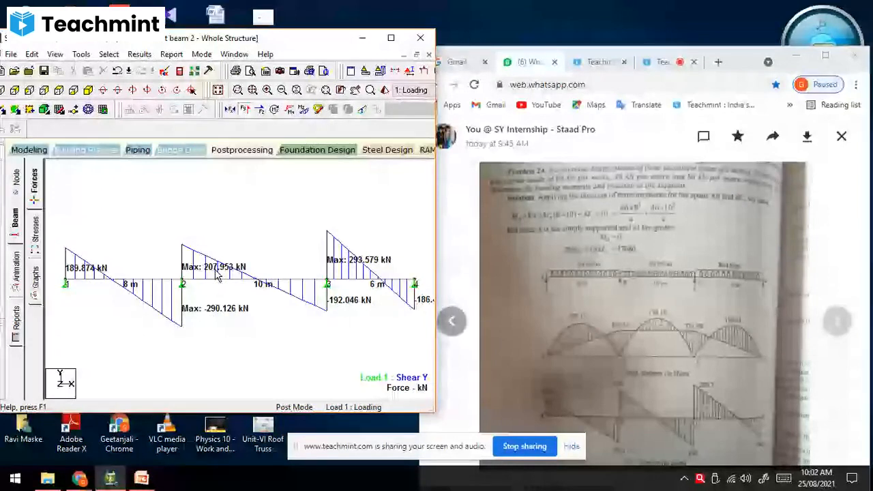
- Maximize the Chrome window and enlarge the textbook photo to examine its shear force diagram values
left_click_drag(803, 70, 792, 33)
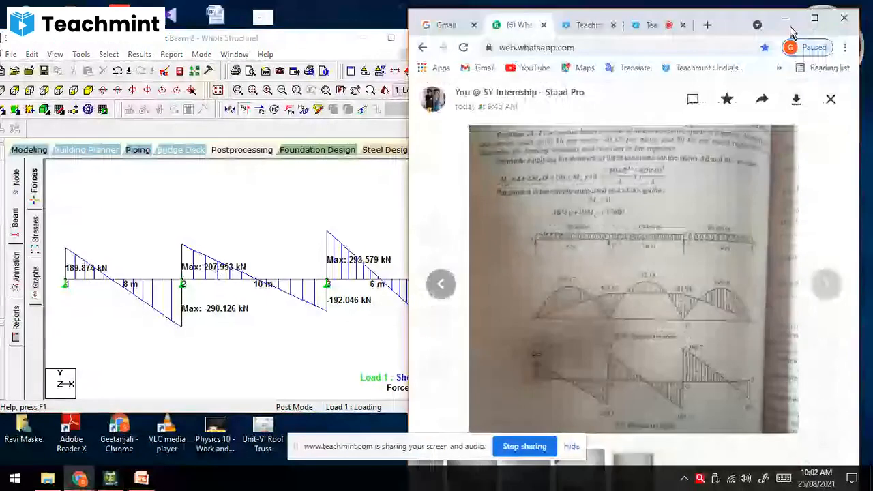
double_click(792, 33)
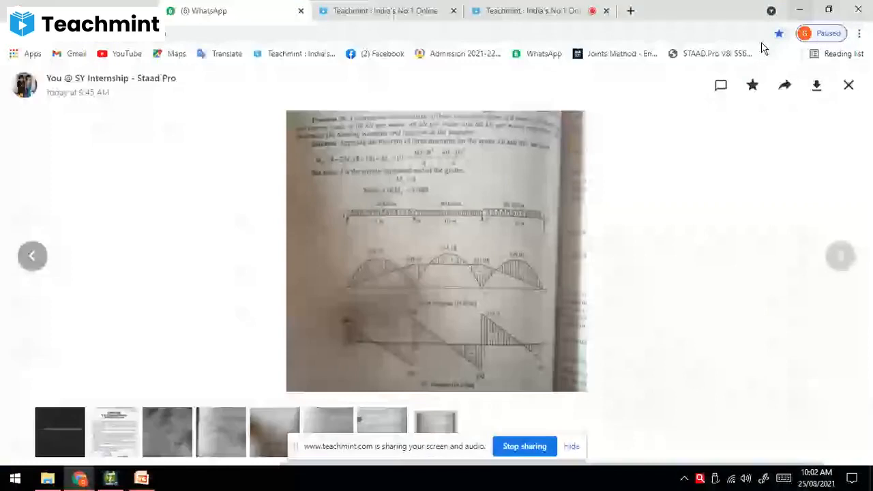
left_click(395, 371)
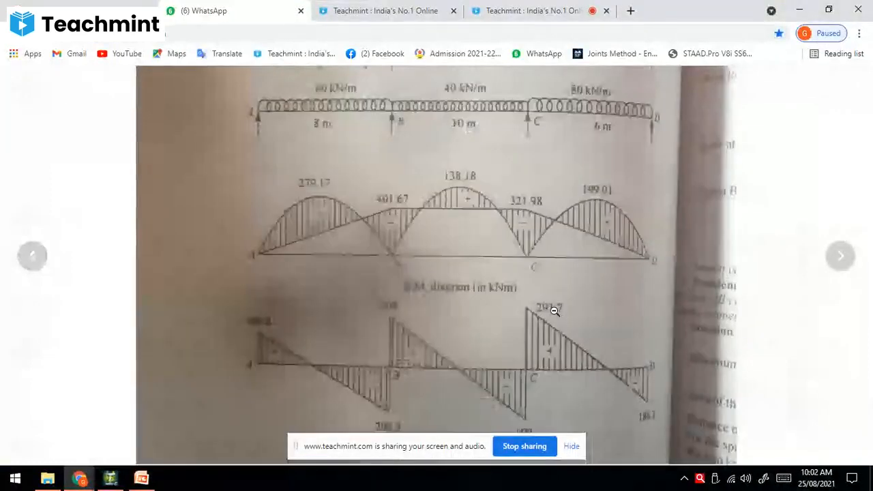
- Zoom the textbook photo back out and restore the Chrome and STAAD.Pro windows side by side to compare the shear force diagrams
left_click(631, 261)
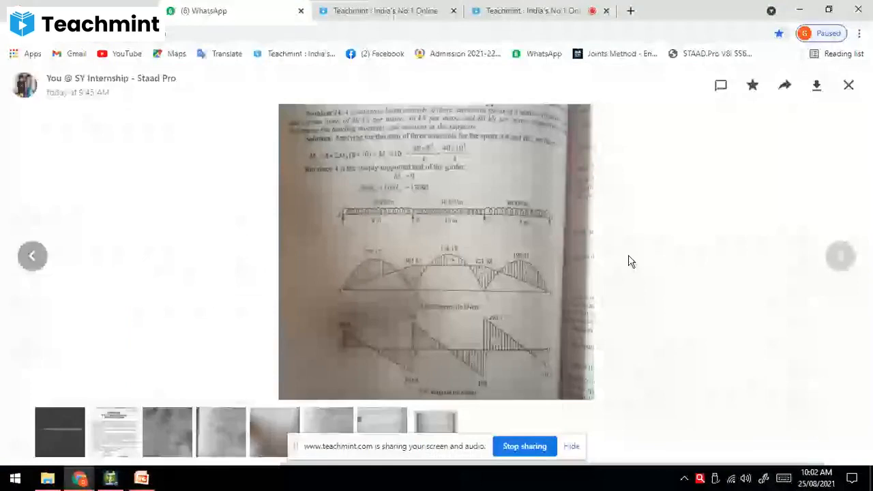
key("alt+Tab")
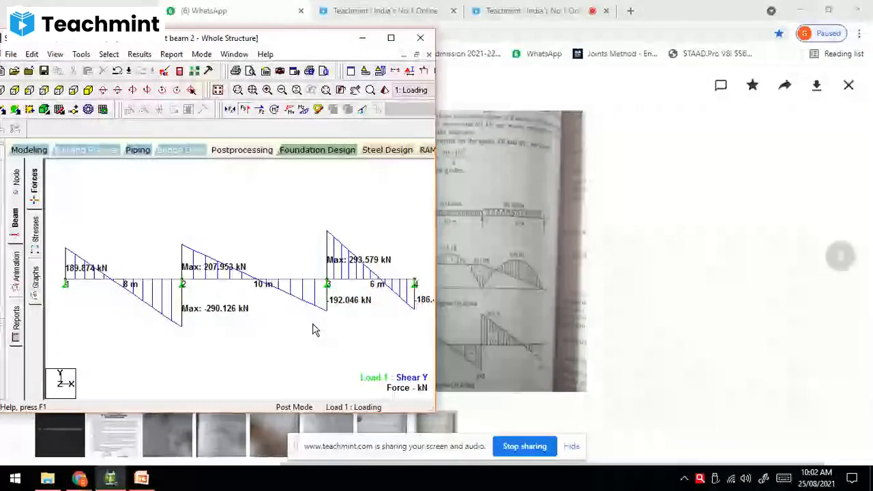
left_click(829, 9)
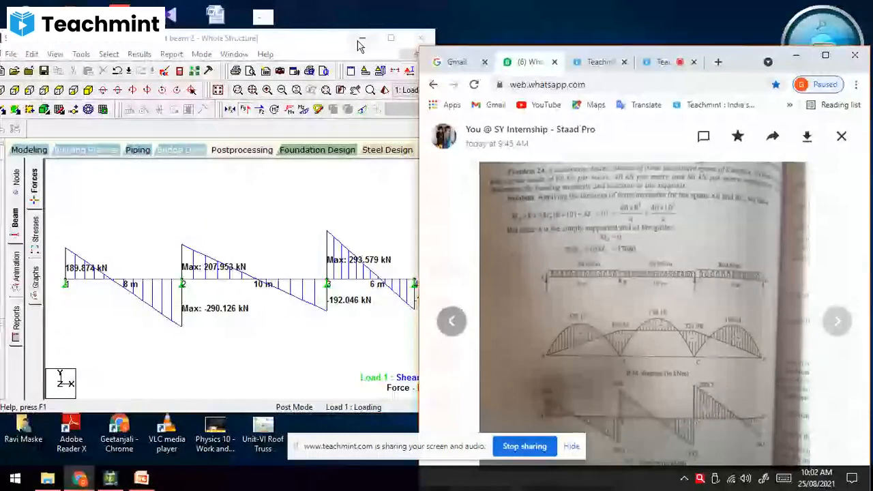
left_click(391, 37)
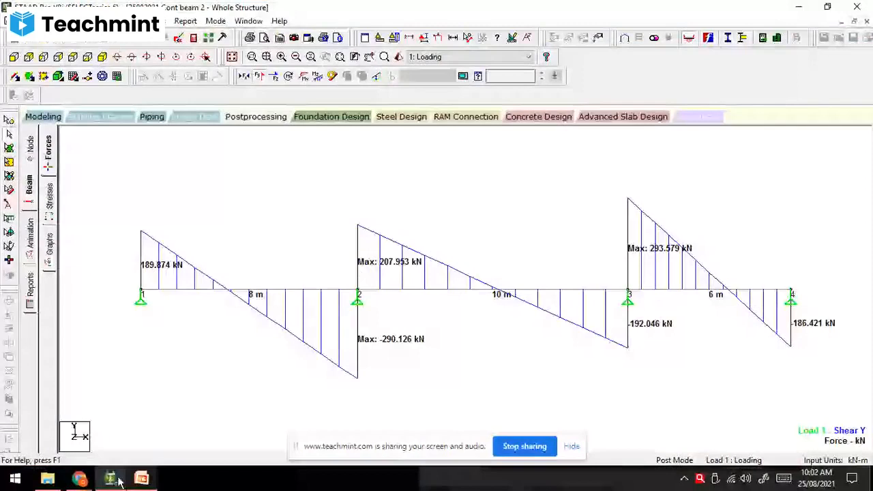
left_click(81, 480)
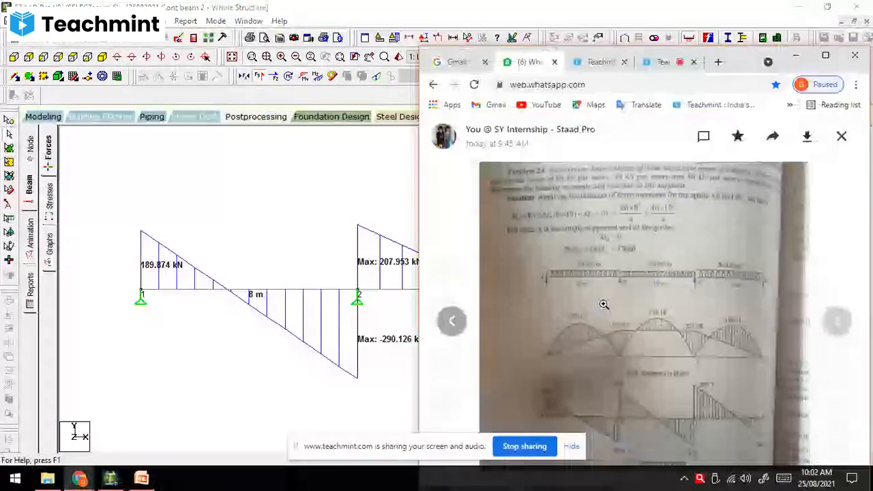
left_click(827, 8)
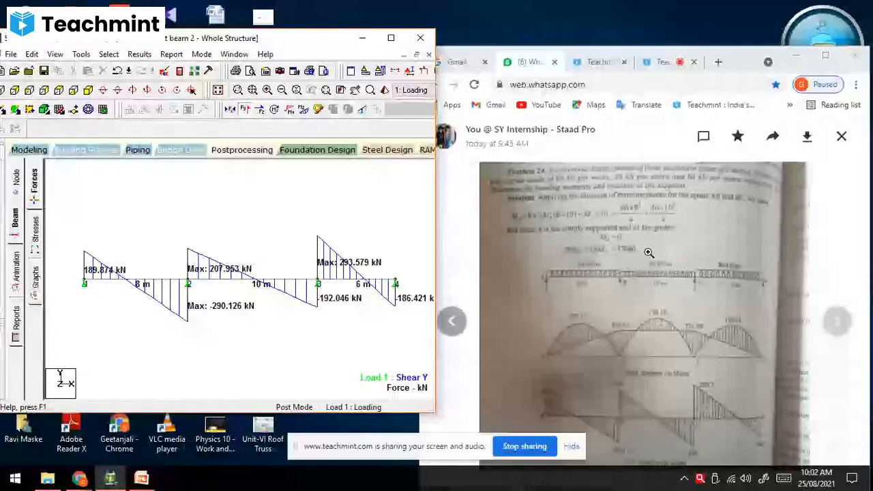
- Maximize the STAAD.Pro window with the shear force diagram, and maximize the Chrome window holding the textbook photo
left_click(391, 37)
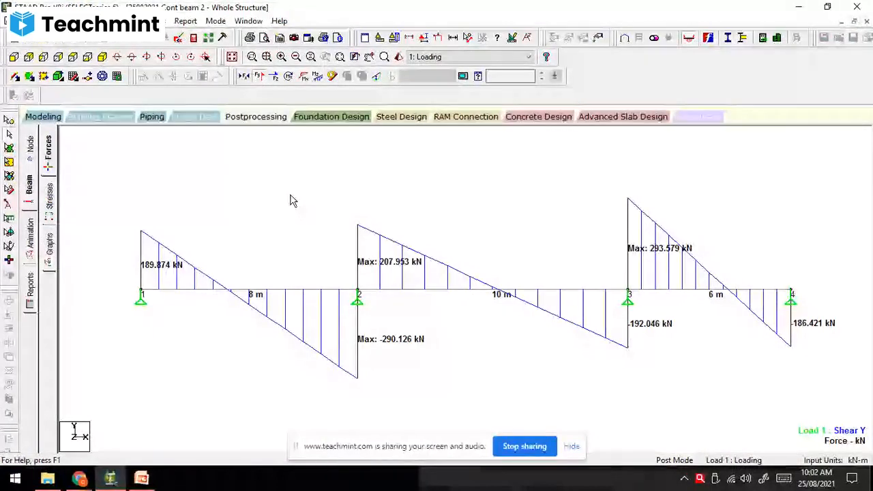
mouse_move(80, 479)
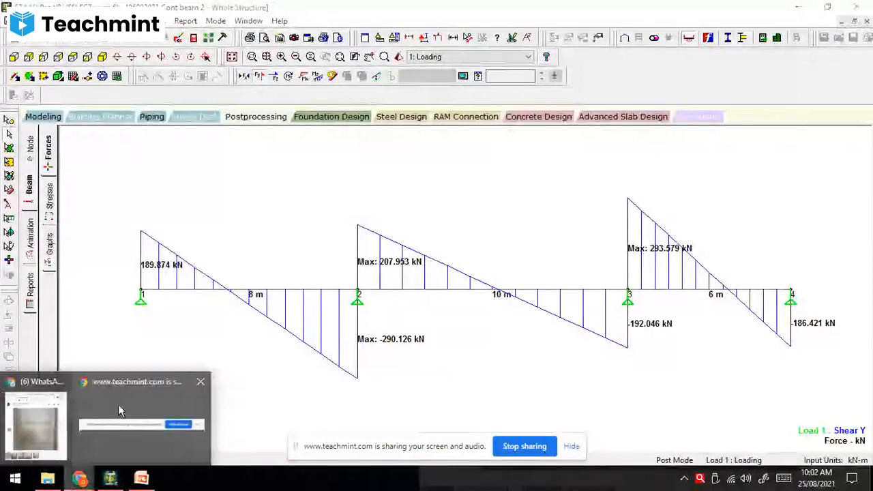
left_click(46, 423)
left_click(825, 54)
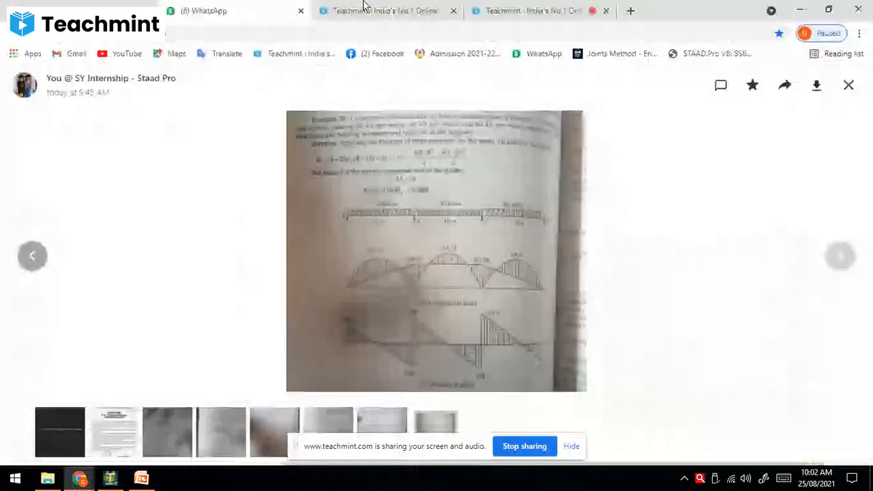
- View the SY Civil classroom's enrolled students on Teachmint, check the STAAD.Pro shear diagram, and return to Chrome
left_click(365, 10)
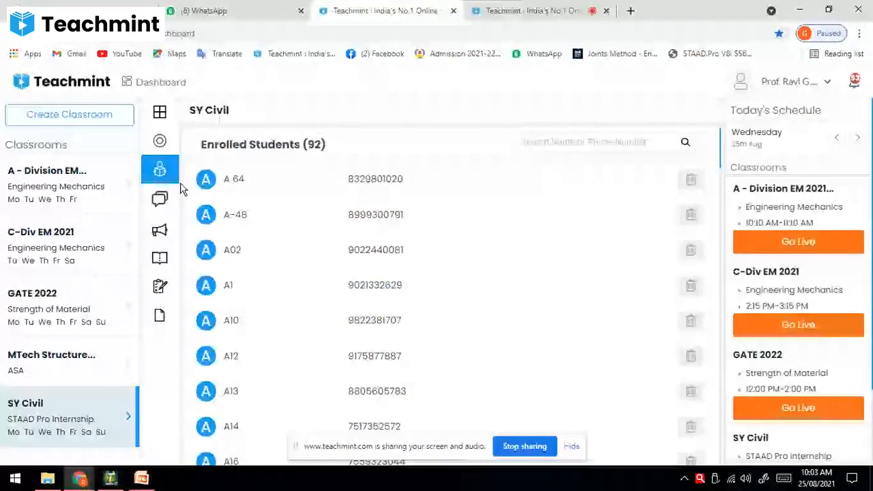
left_click(118, 481)
left_click(82, 484)
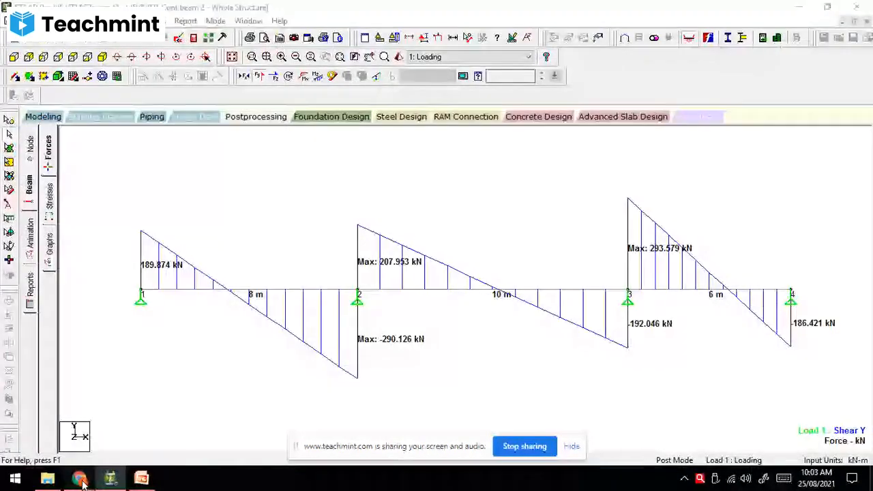